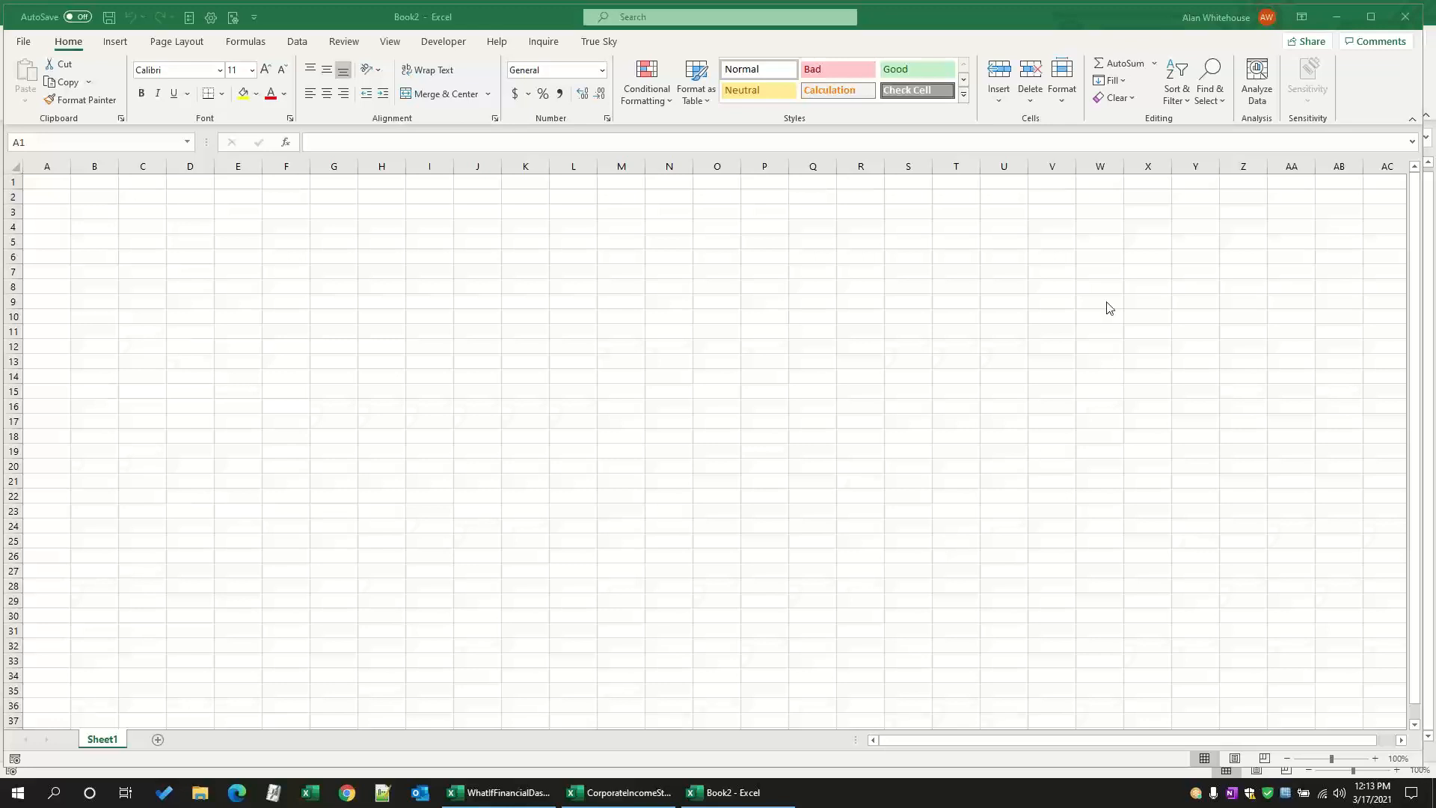
# Step: Maximize the blank workbook's window and bring up the True Sky add-in commands
pyautogui.click(1380, 22)
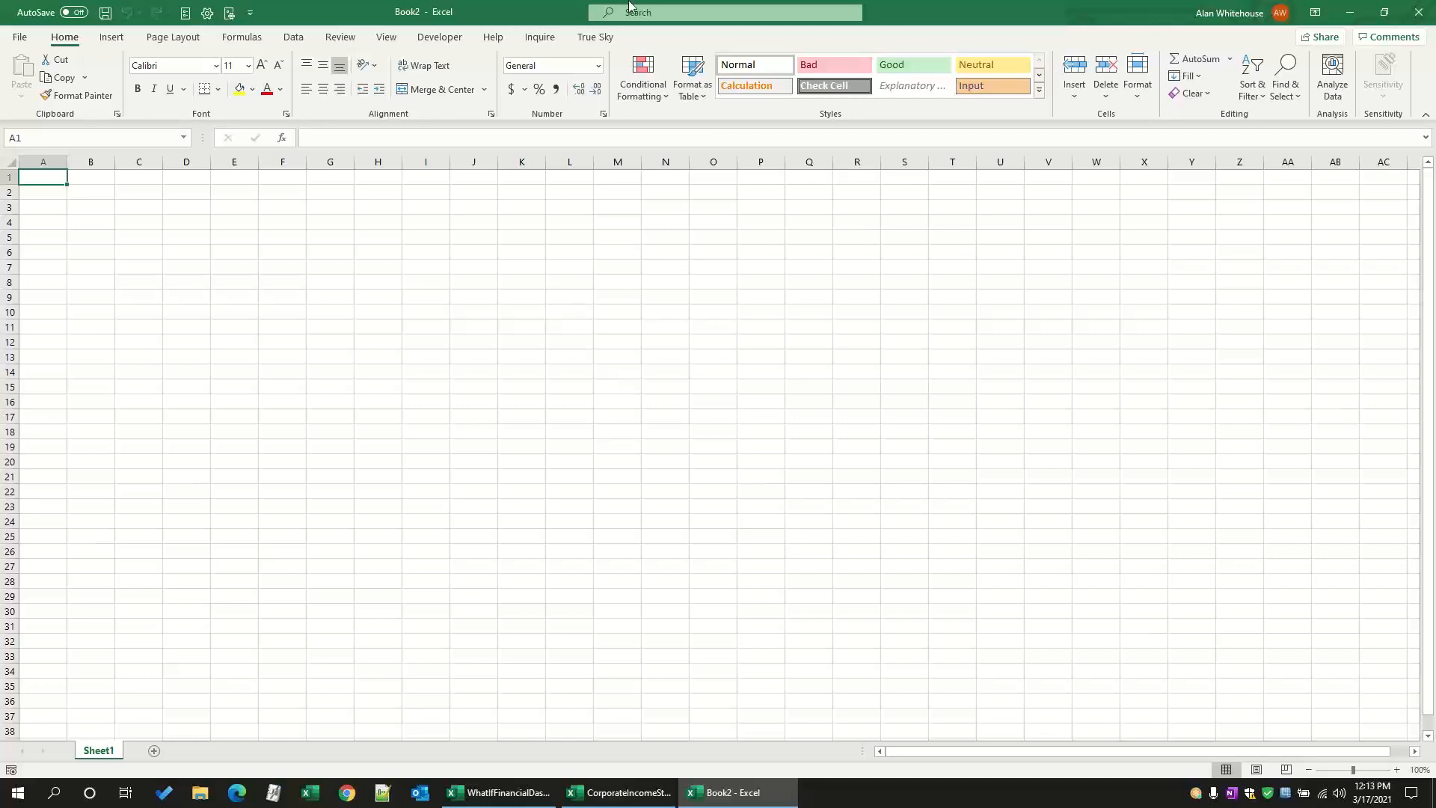
pyautogui.click(111, 38)
pyautogui.click(196, 39)
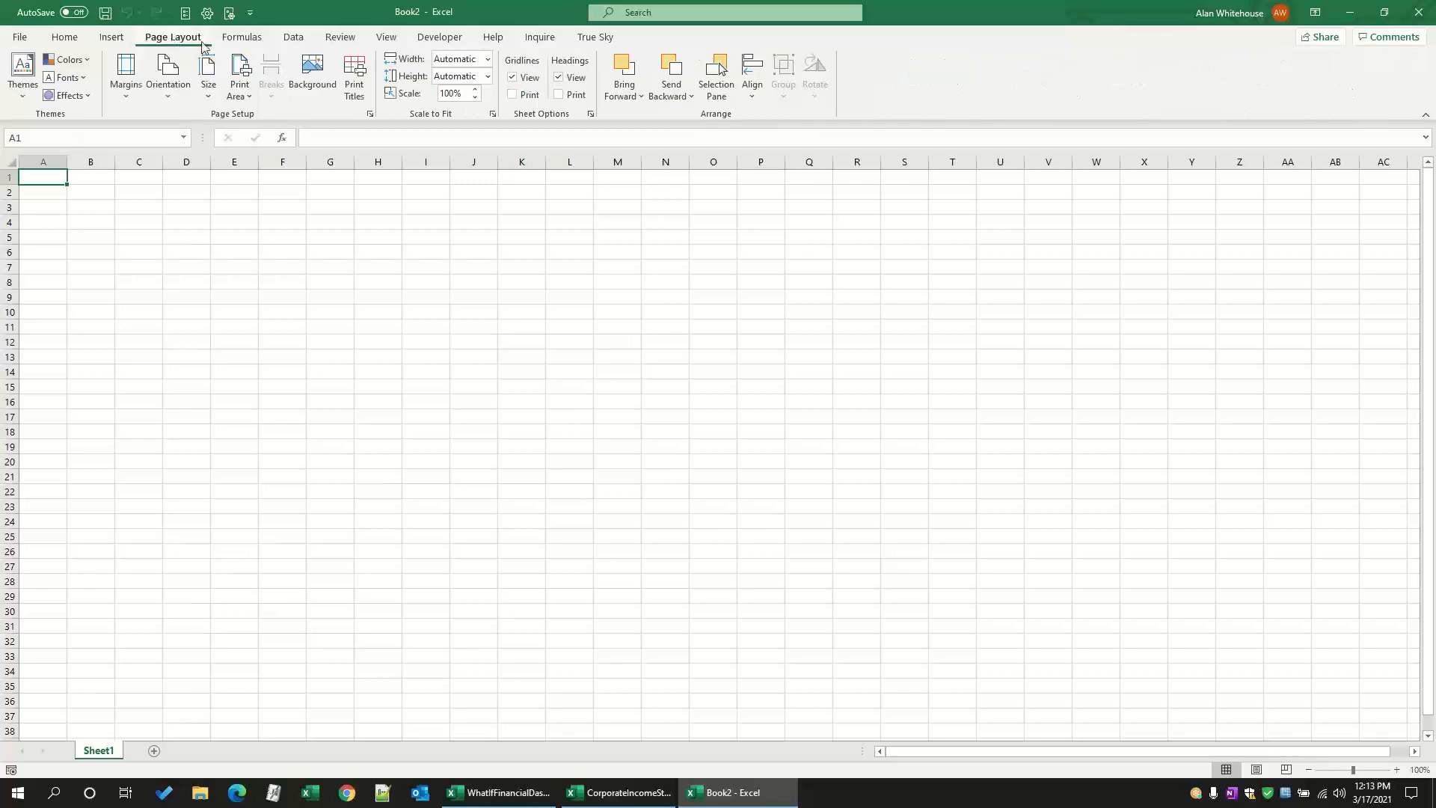
pyautogui.click(242, 39)
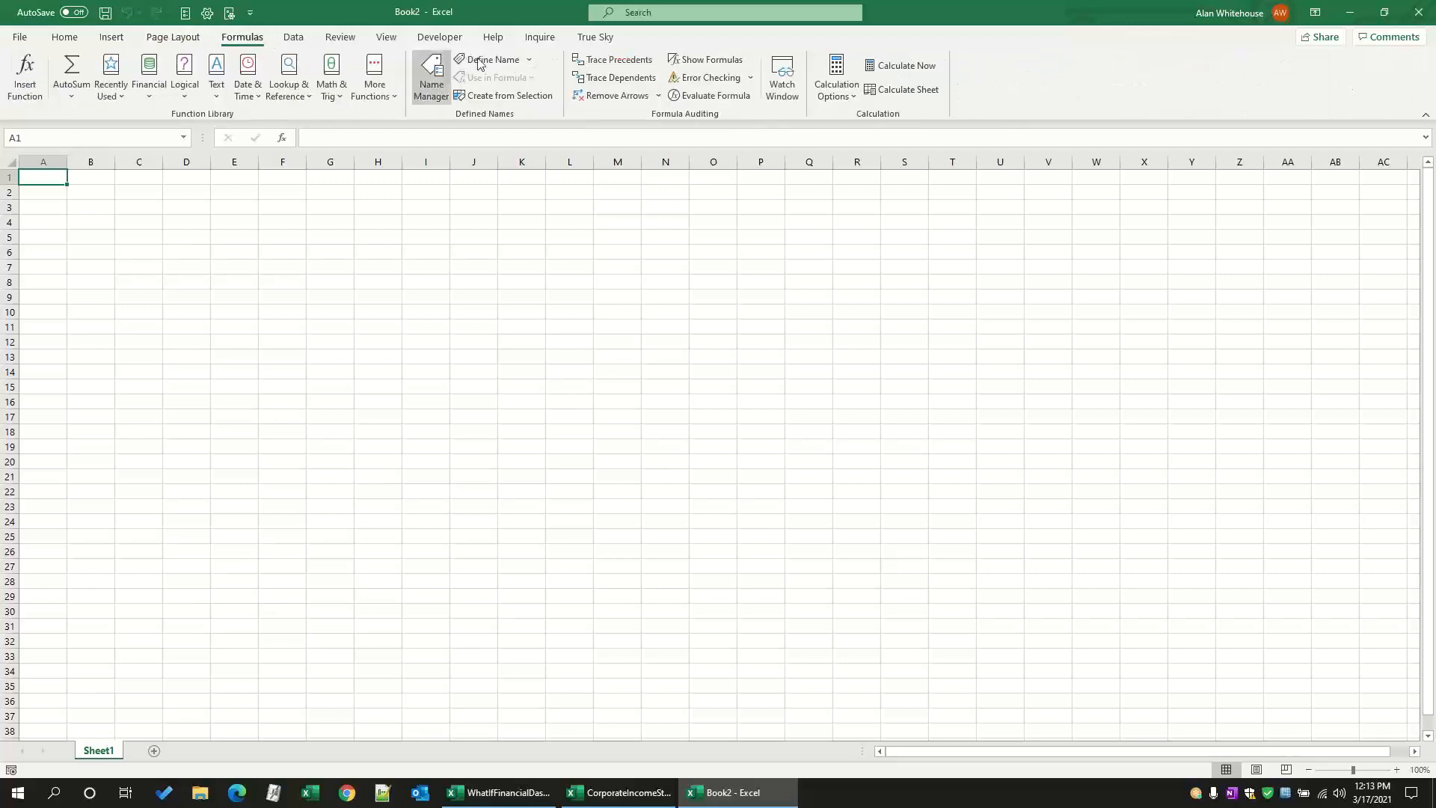
pyautogui.click(590, 38)
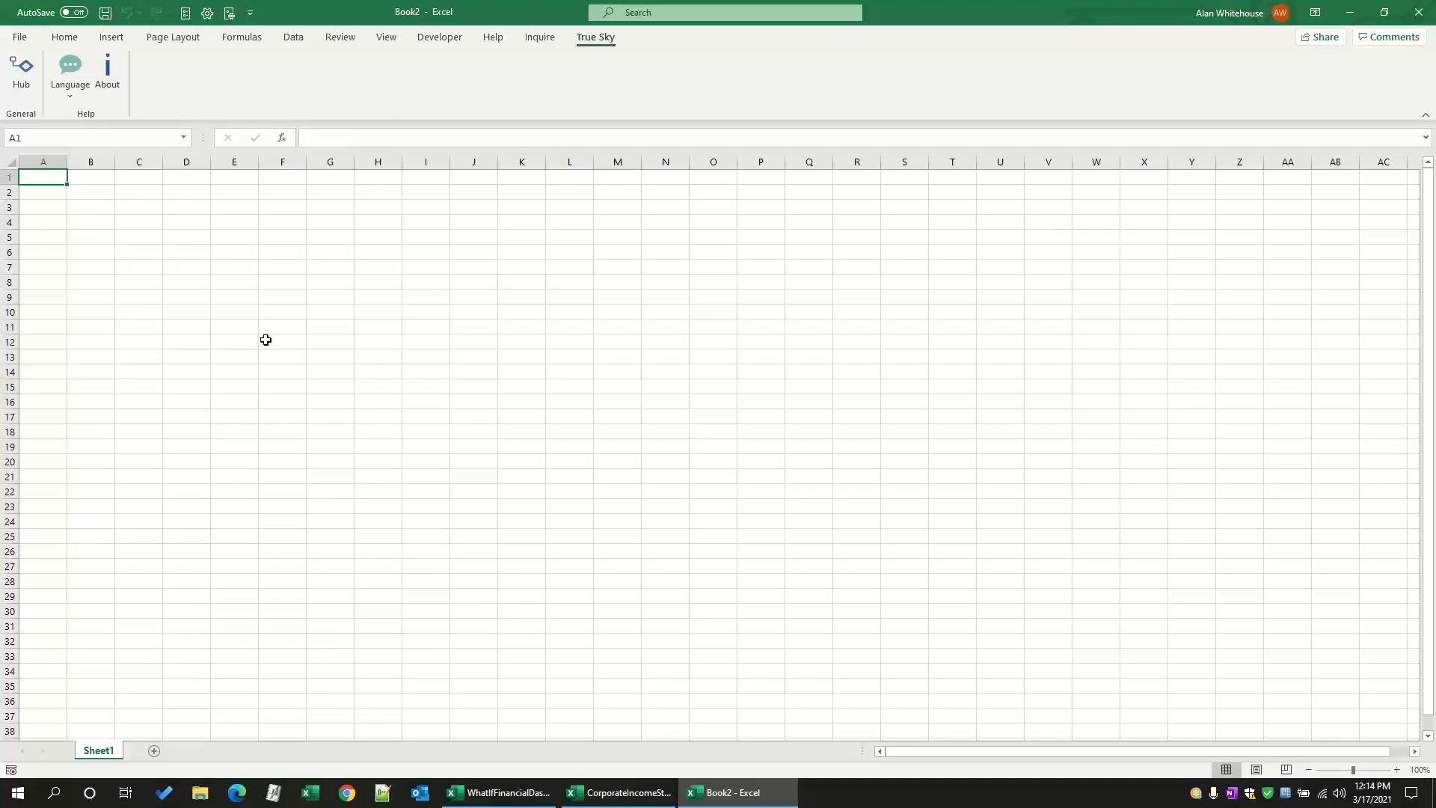
# Step: View the add-in's language choices and open the True Sky Hub
pyautogui.click(66, 96)
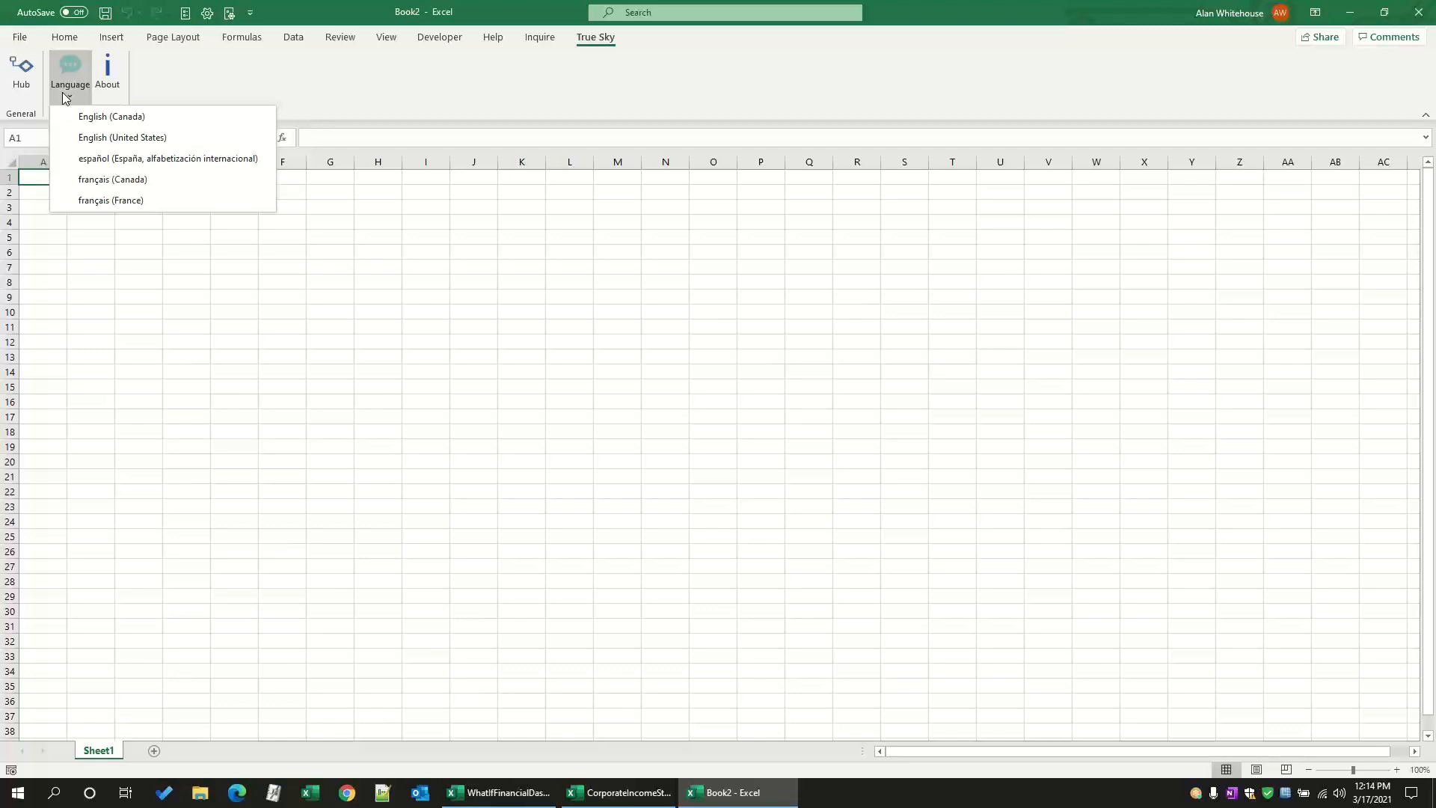
pyautogui.click(184, 69)
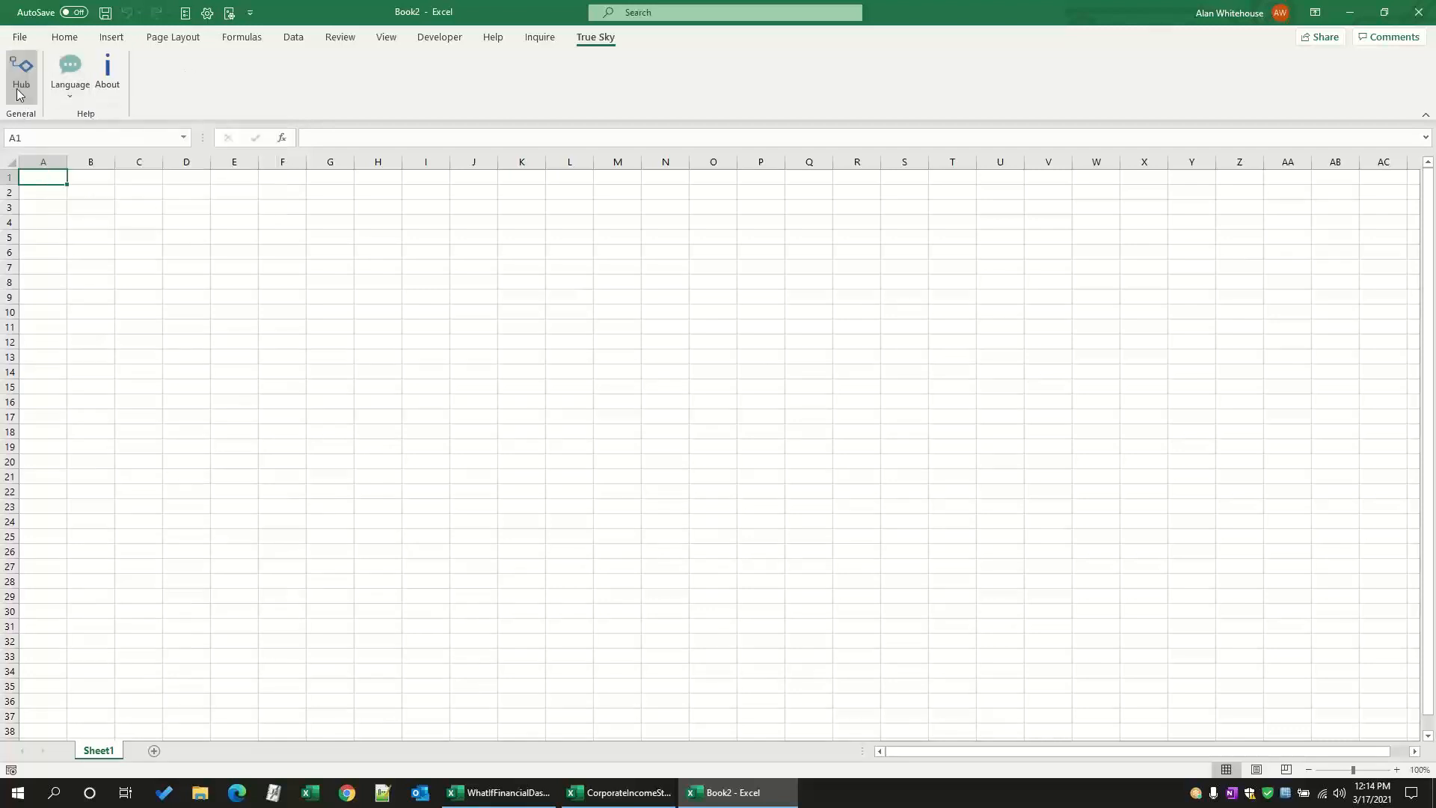
pyautogui.click(20, 103)
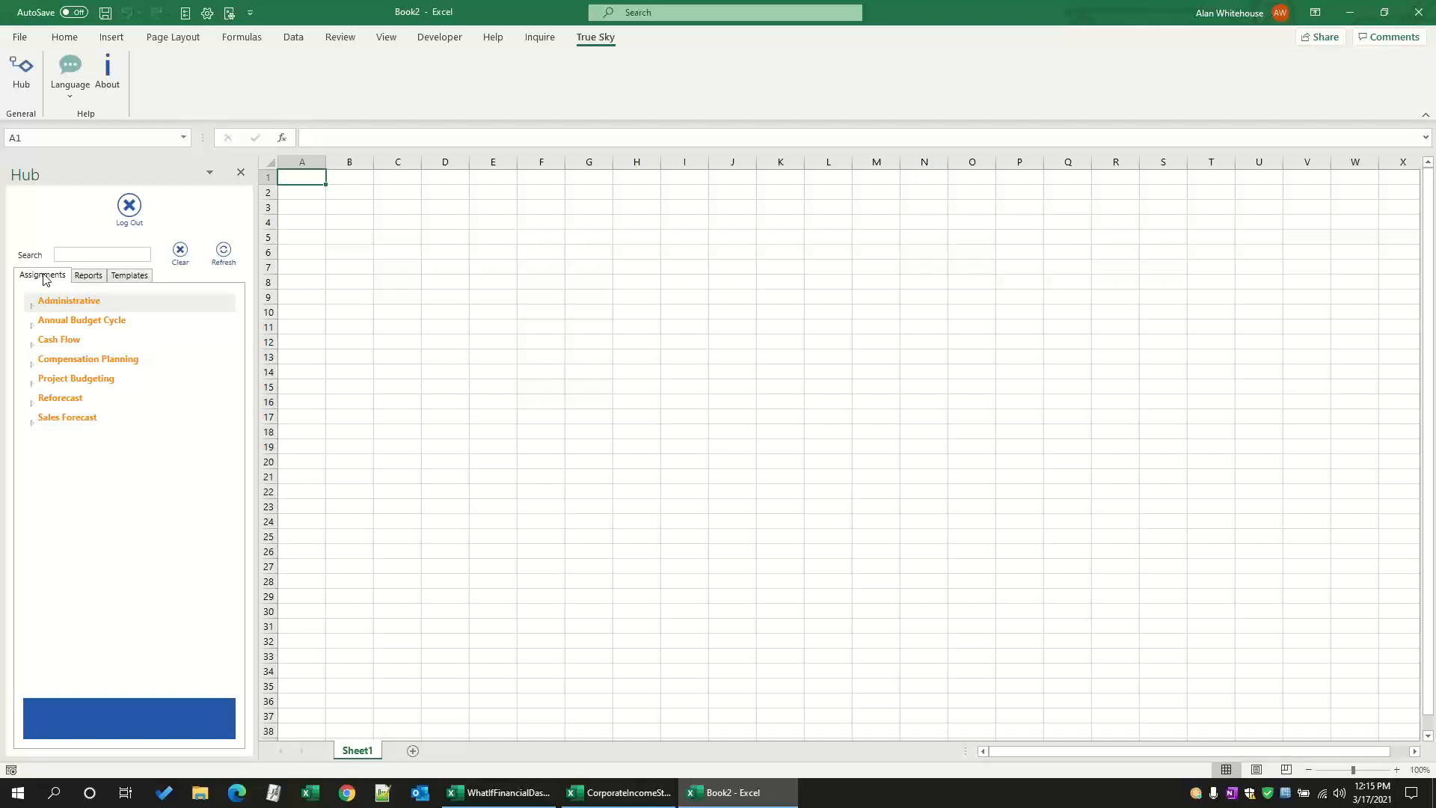
# Step: Browse the Annual Budget Cycle assignments and the Financial Statements reports in the Hub
pyautogui.click(34, 327)
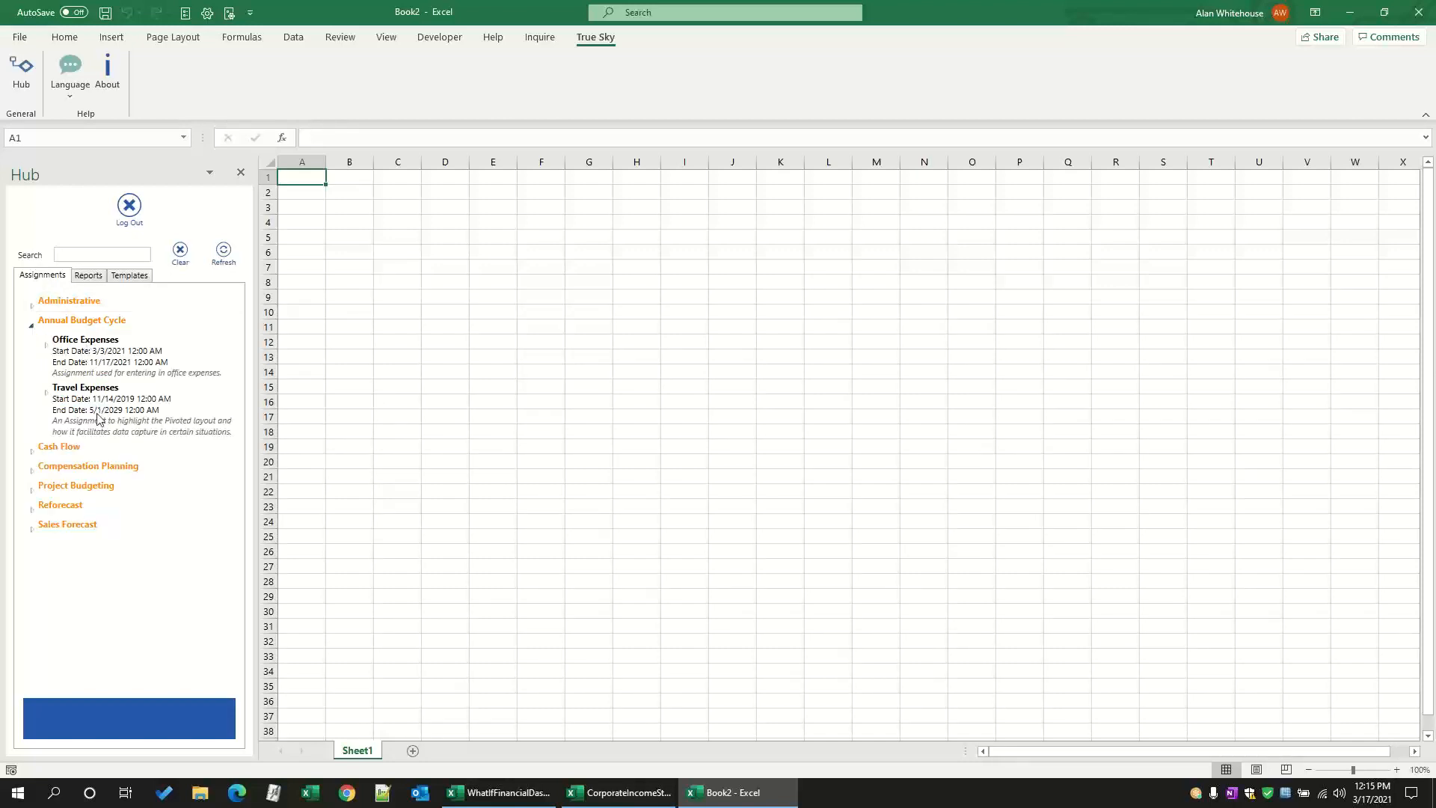
pyautogui.click(88, 277)
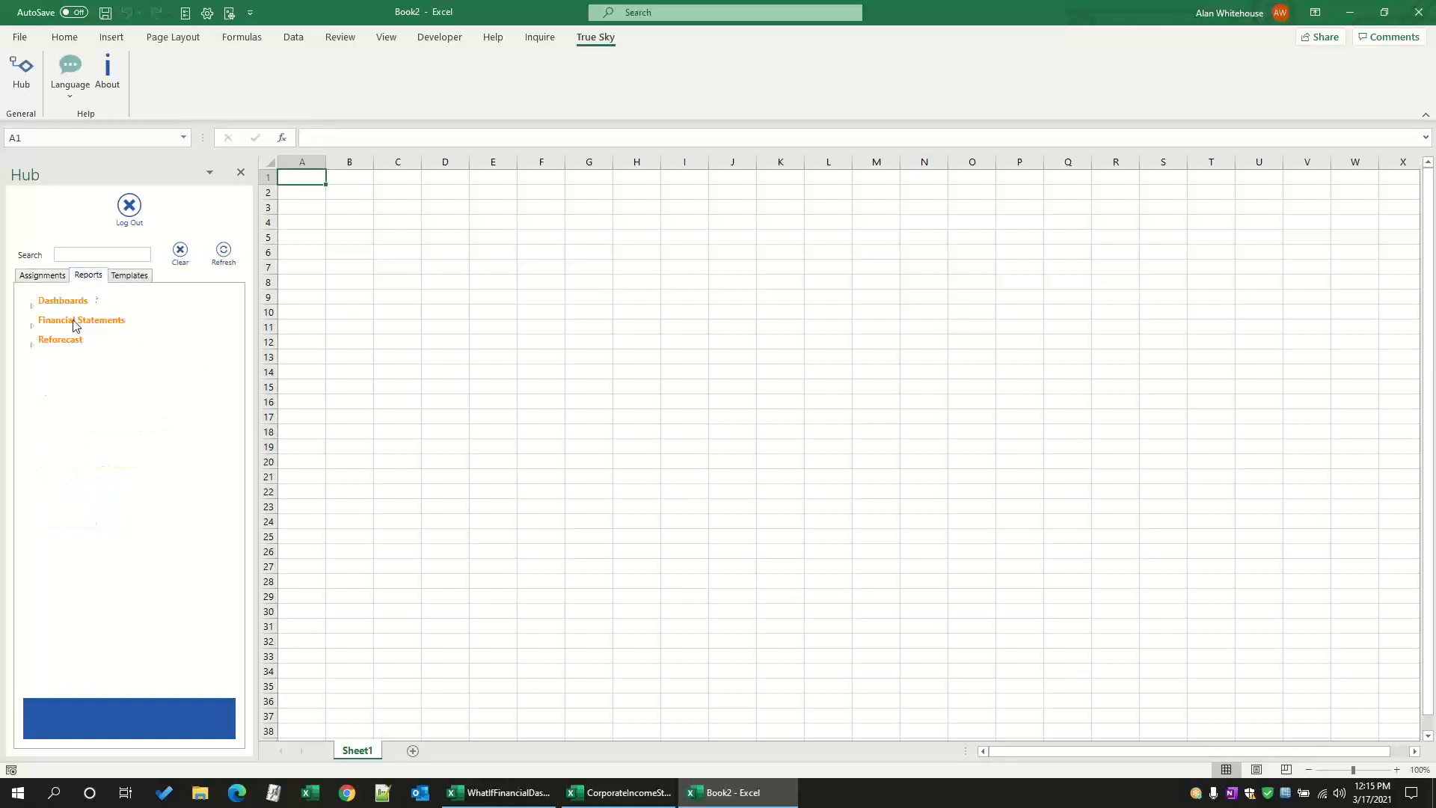
pyautogui.click(34, 326)
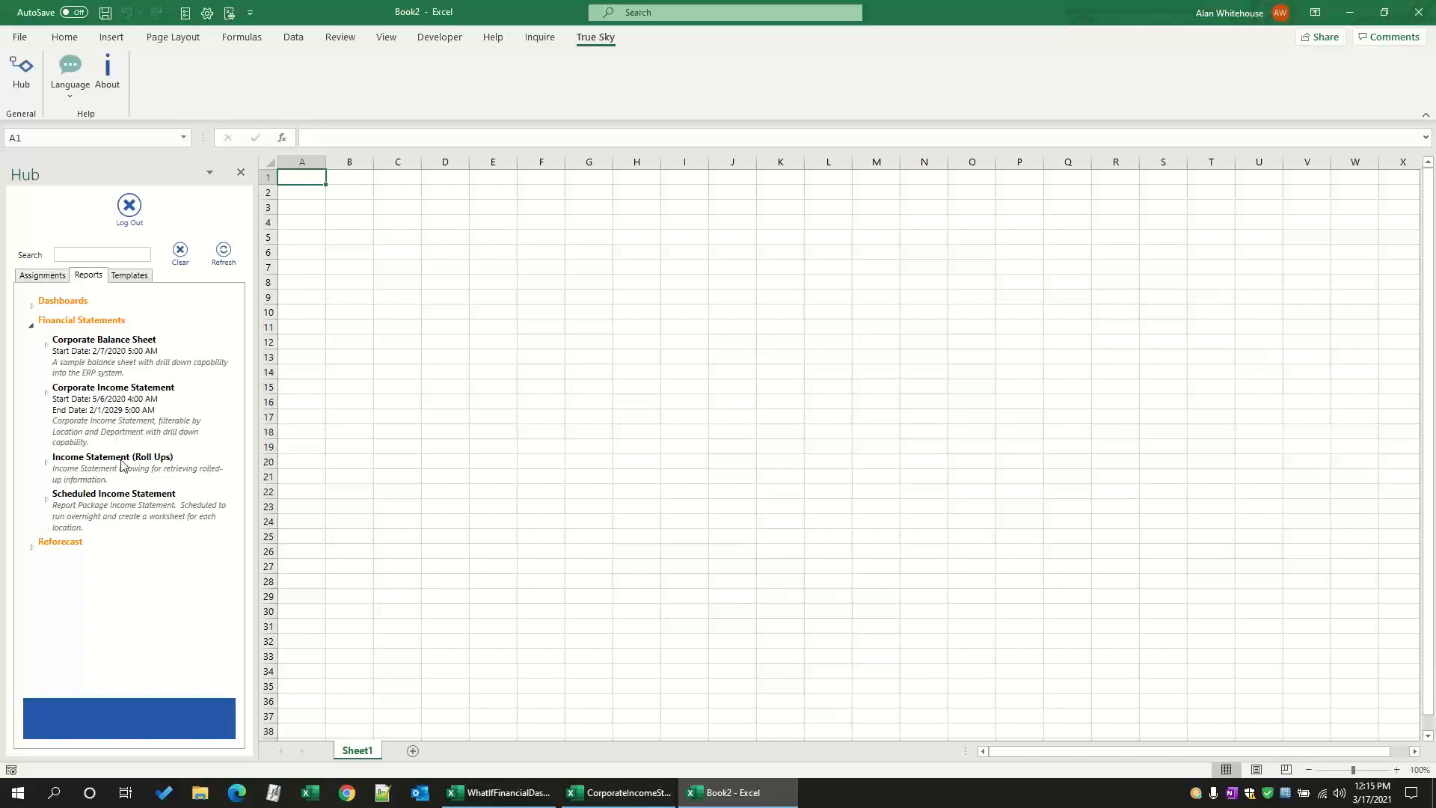
# Step: Open the Level 1 Office Expenses assignment from the Annual Budget Cycle group
pyautogui.click(42, 275)
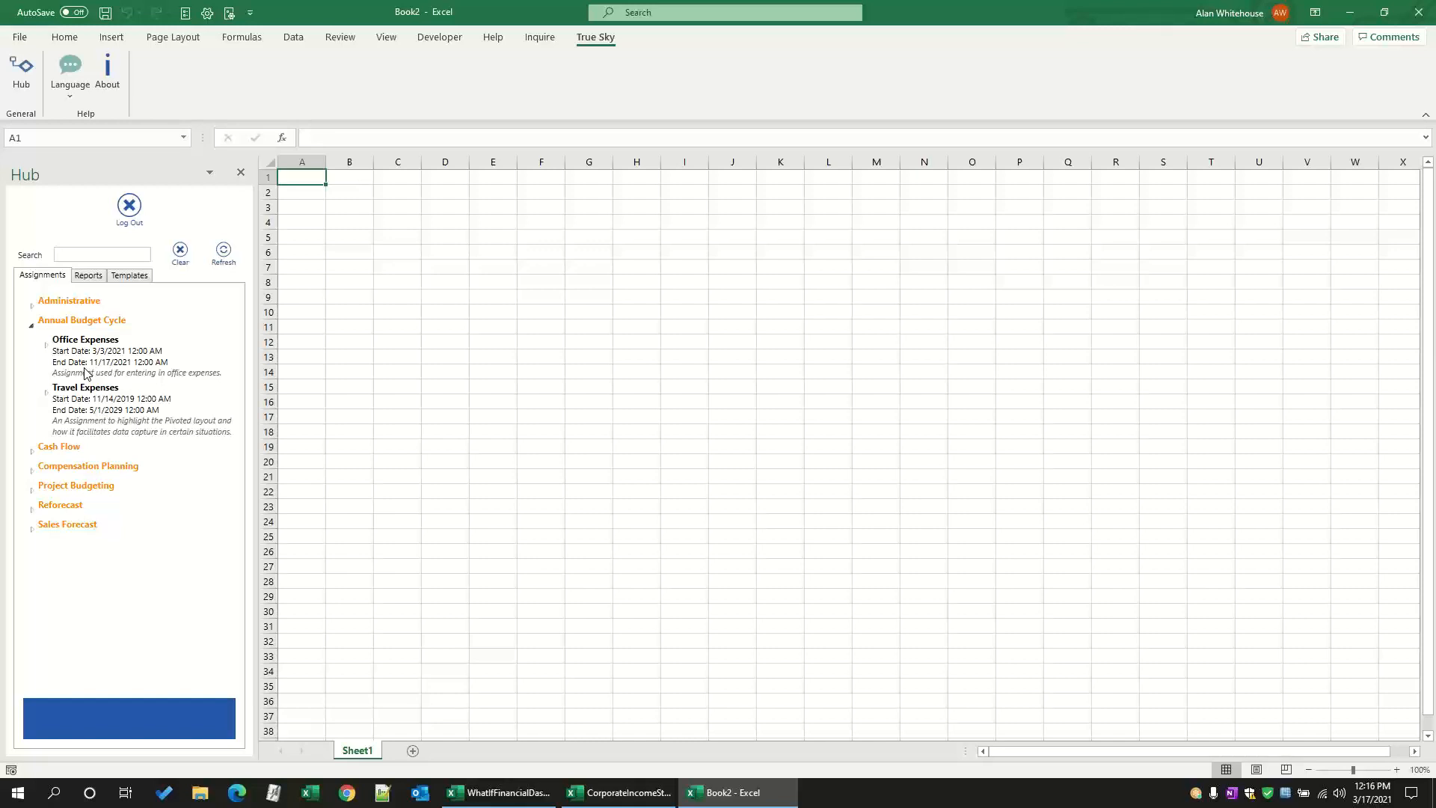
pyautogui.click(52, 345)
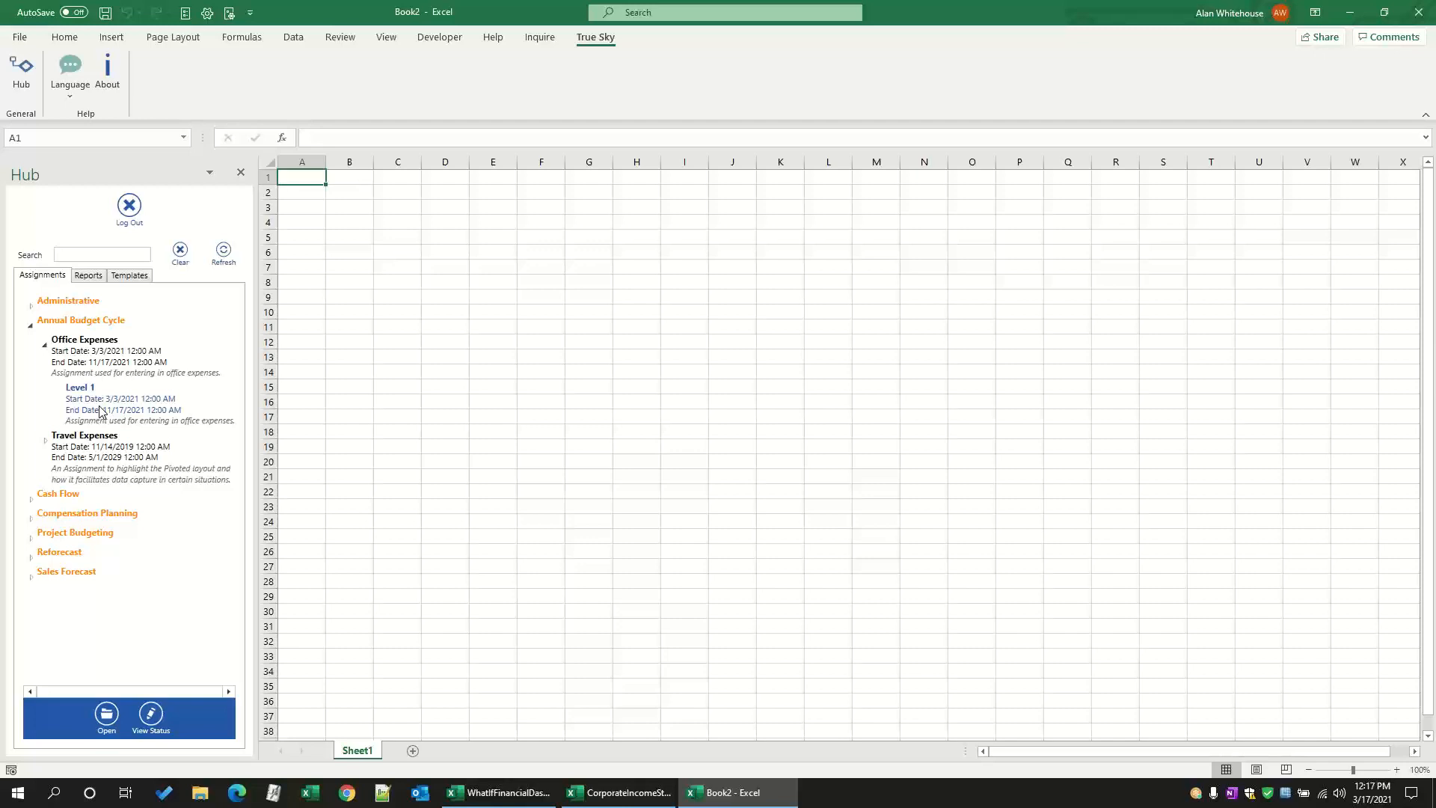
pyautogui.click(105, 717)
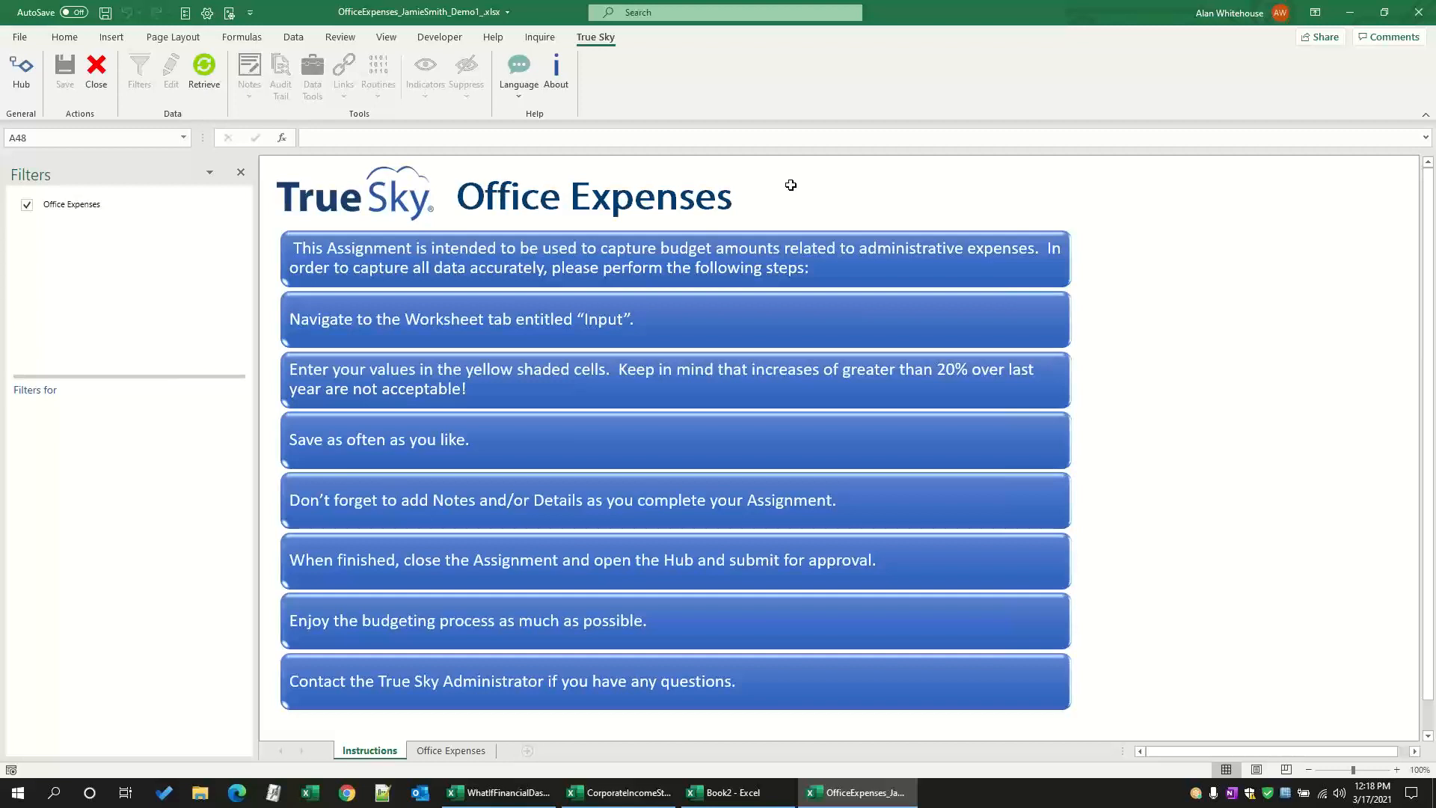
# Step: Retrieve the Office Expenses budget data with Seattle Office kept as the only selected location
pyautogui.click(71, 204)
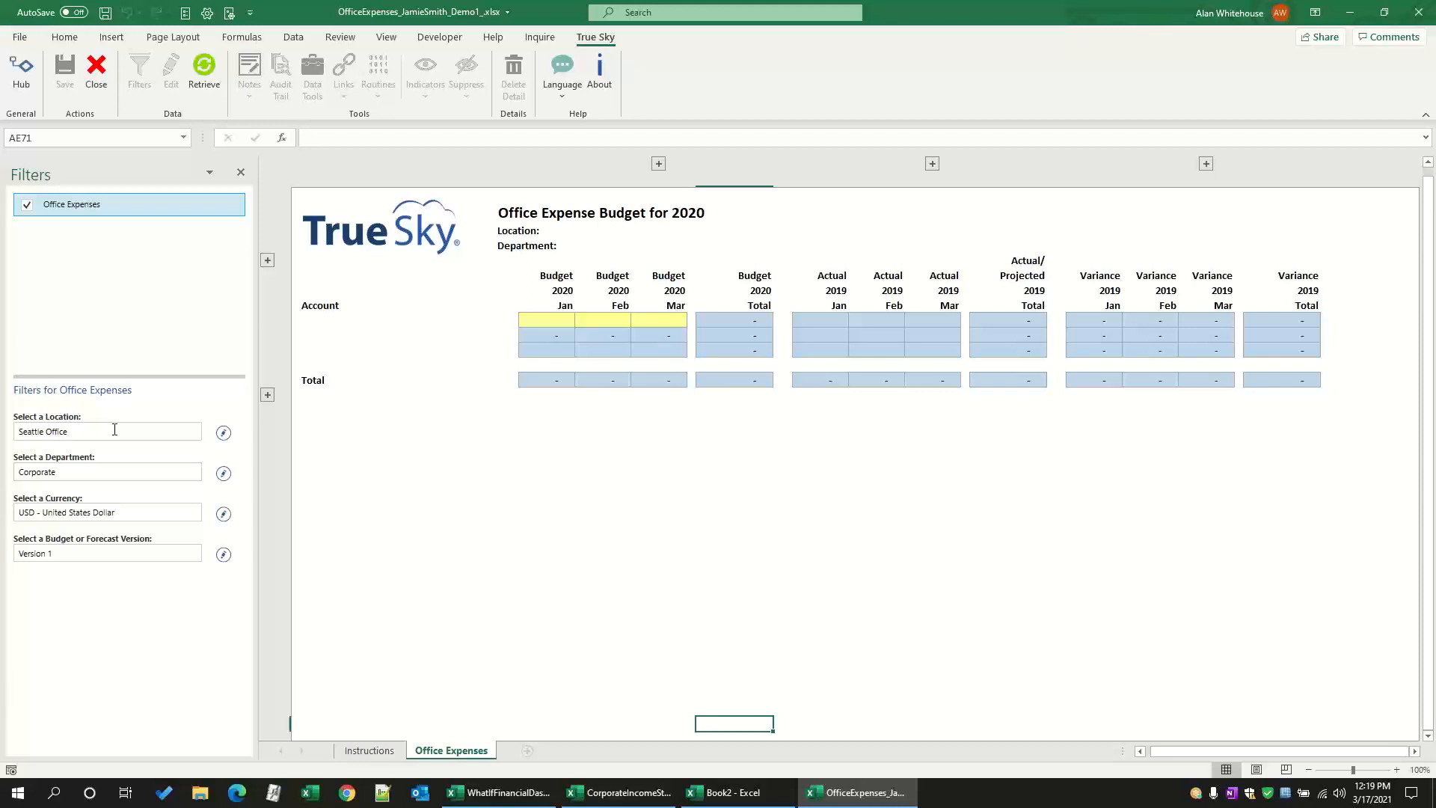
pyautogui.click(223, 437)
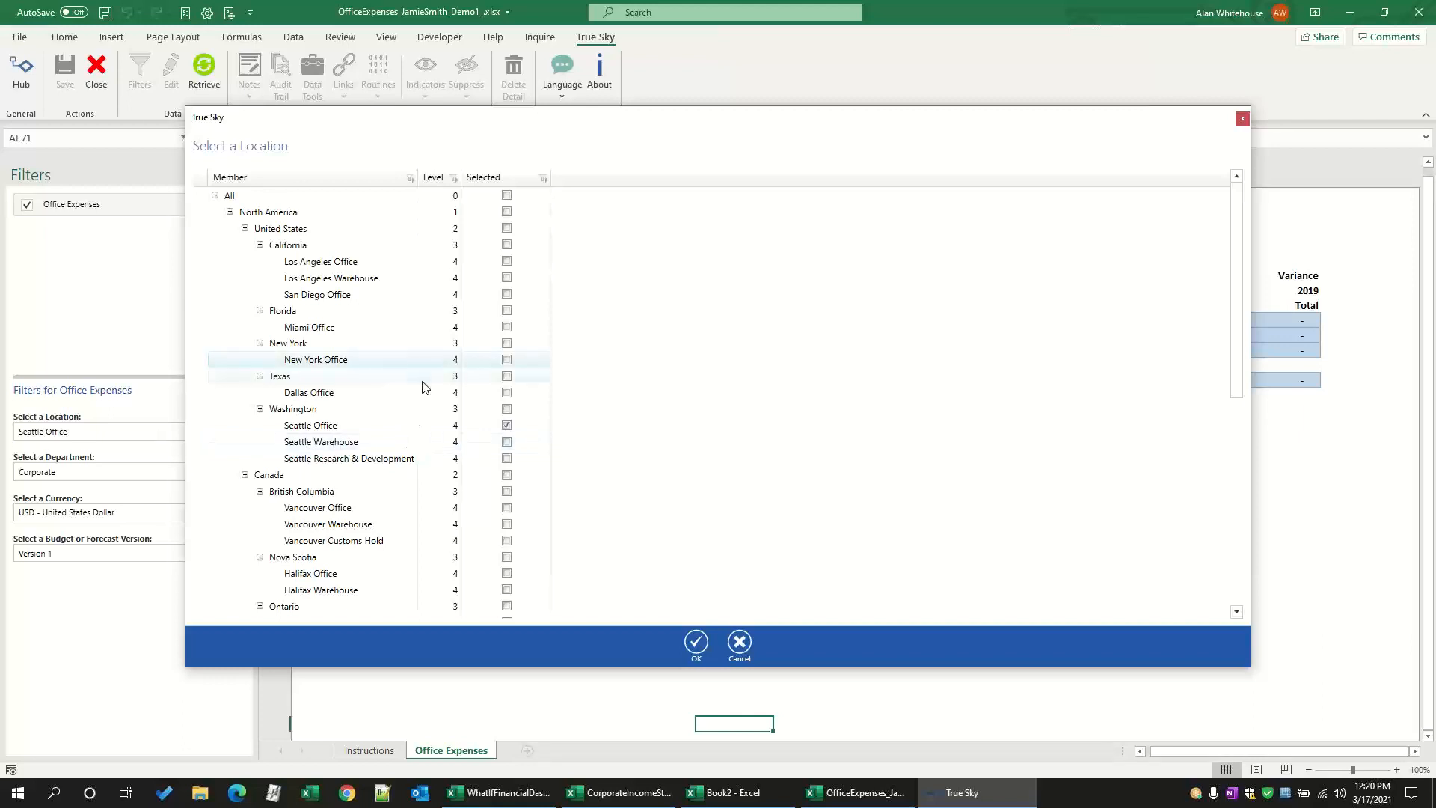
pyautogui.click(508, 393)
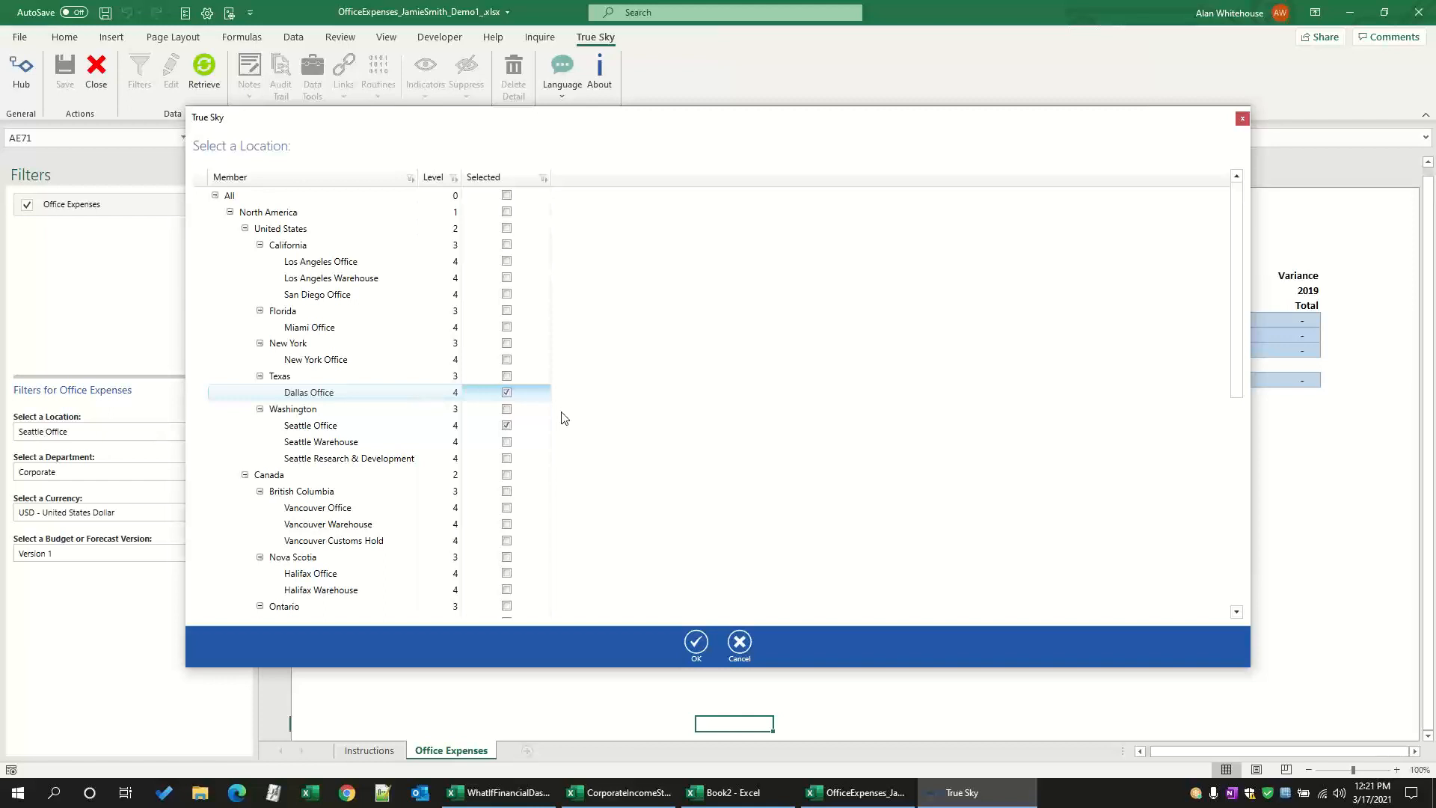
pyautogui.click(507, 392)
pyautogui.click(695, 646)
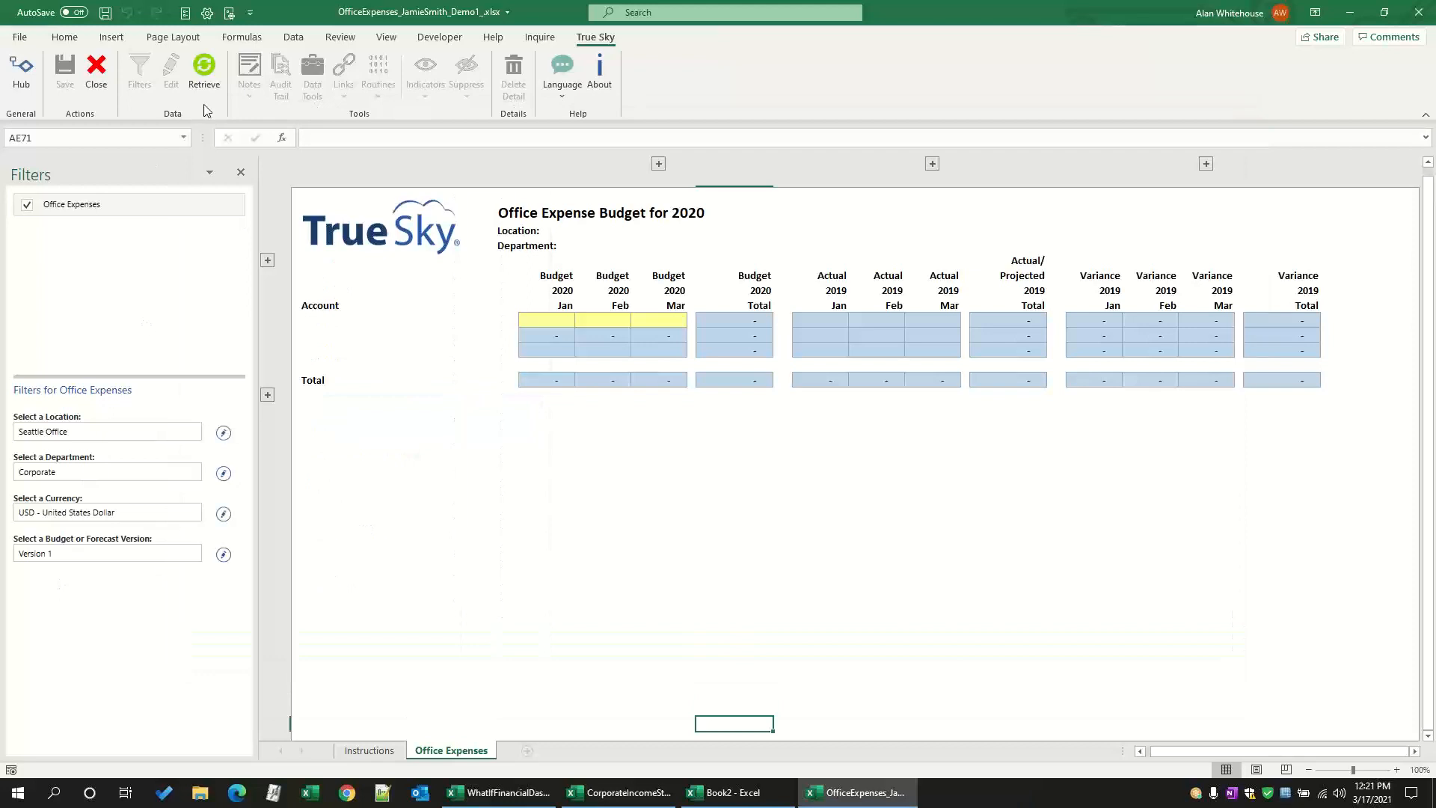
pyautogui.click(204, 102)
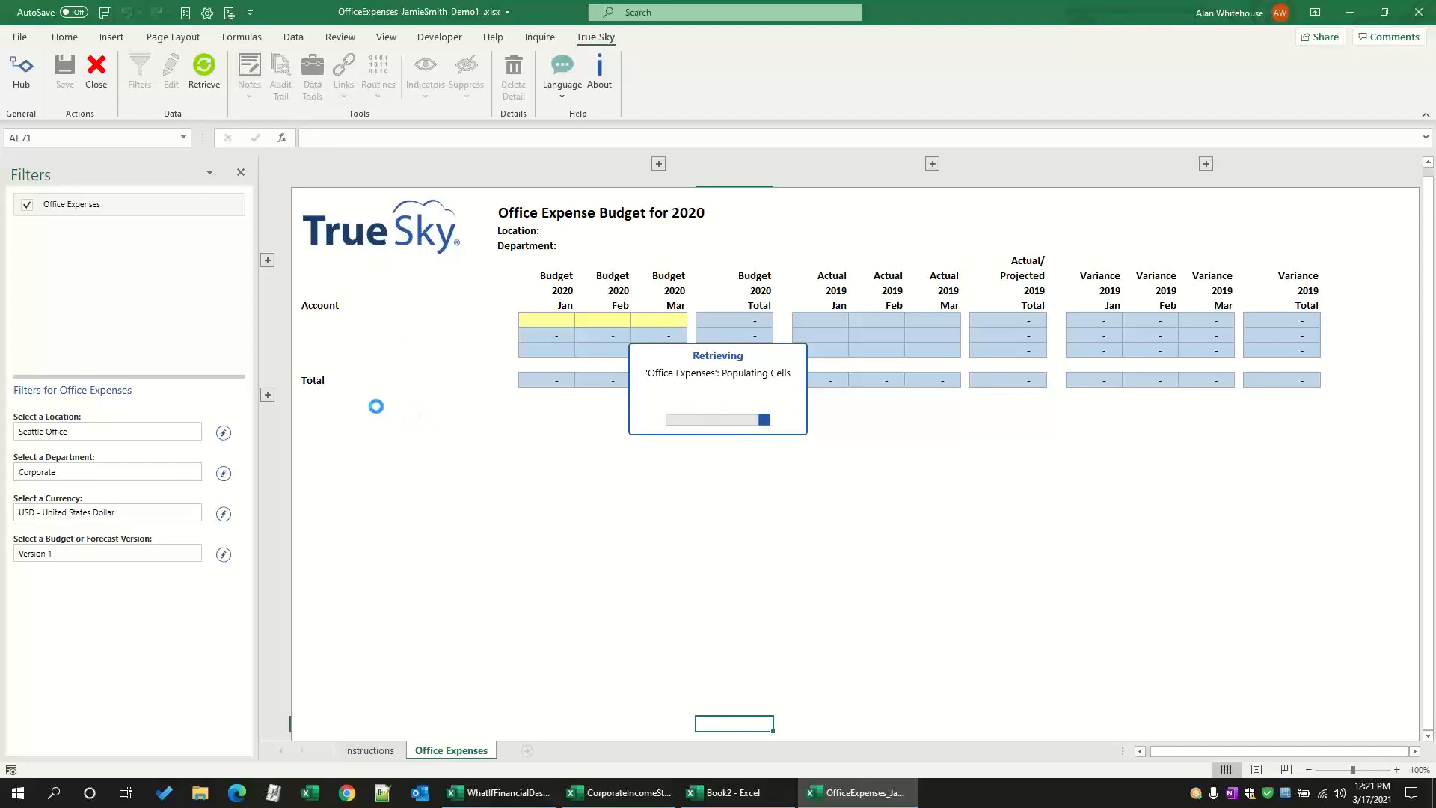
# Step: Close the filters and enlarge the budget sheet to 120%
pyautogui.click(240, 174)
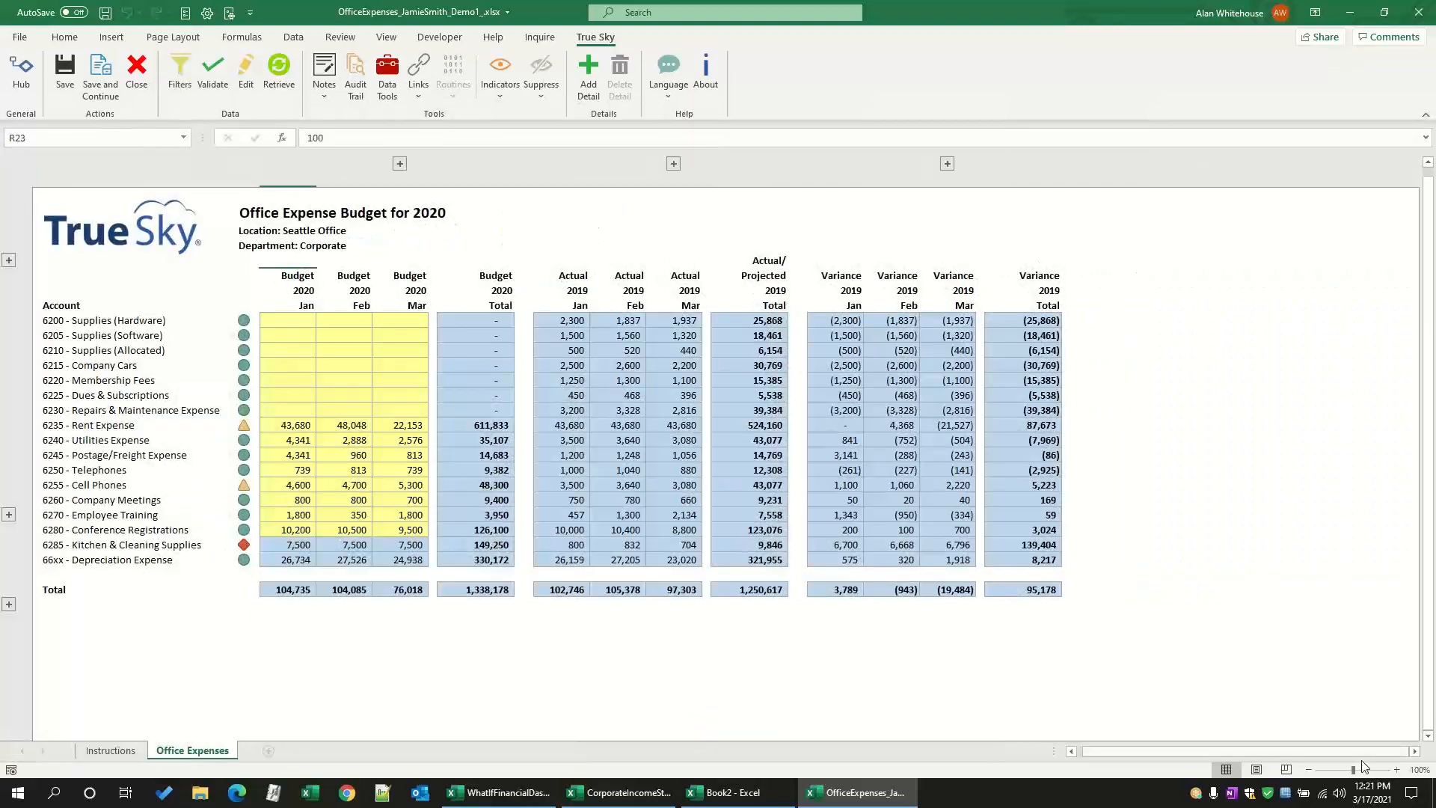
pyautogui.click(1396, 771)
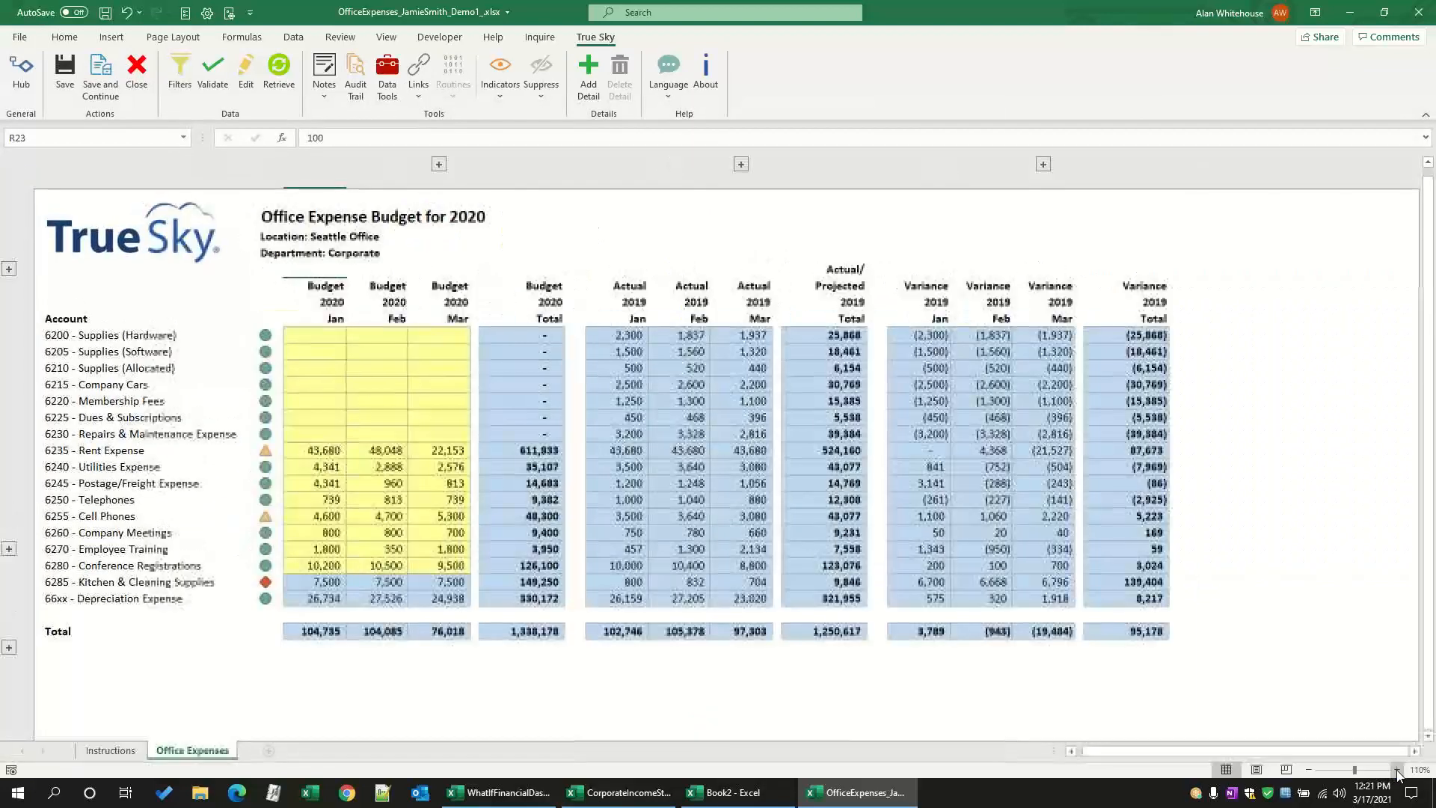
pyautogui.click(1396, 771)
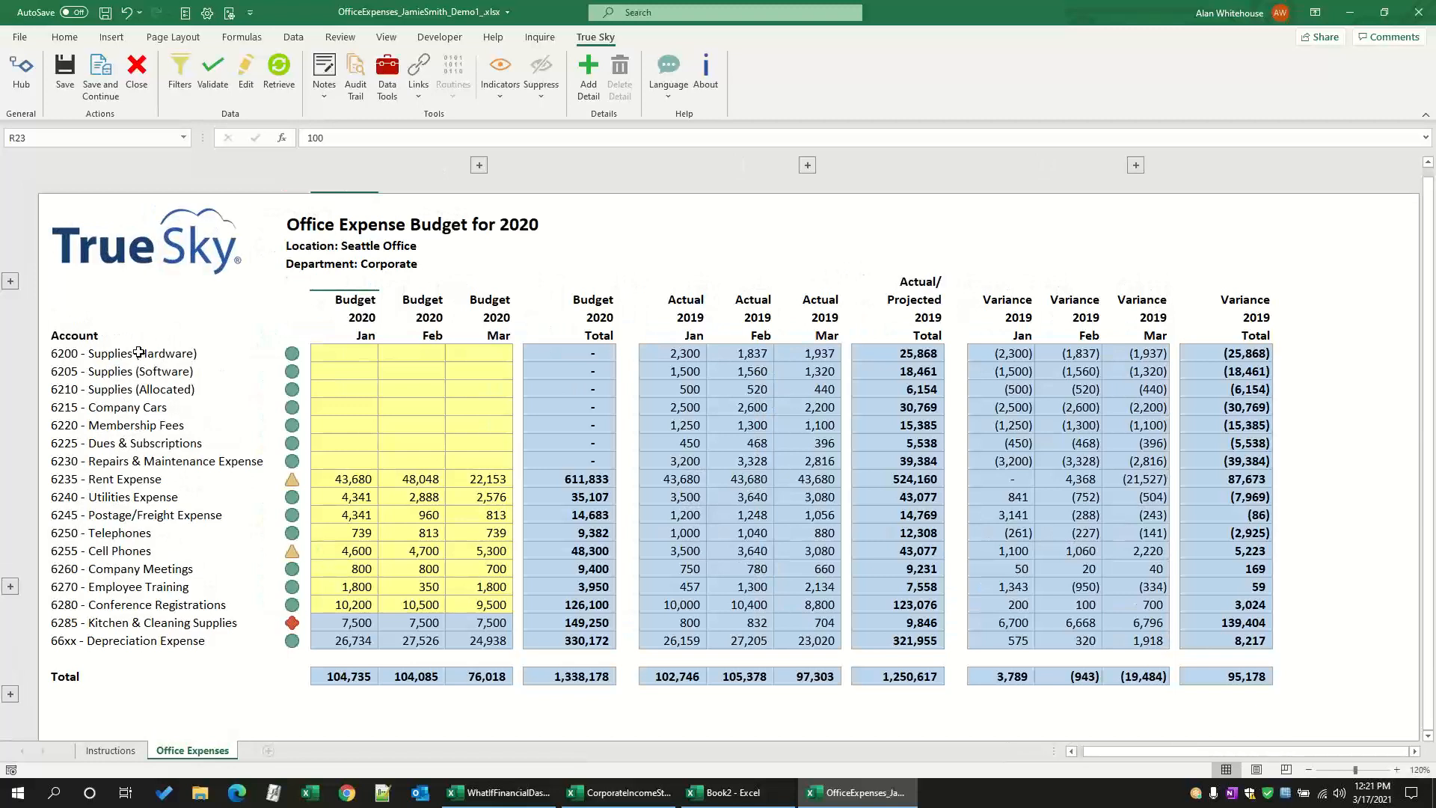
# Step: Examine the account list and expand and collapse the full monthly columns of the 2020 budget and 2019 actuals
pyautogui.moveTo(142, 352); pyautogui.dragTo(165, 483)
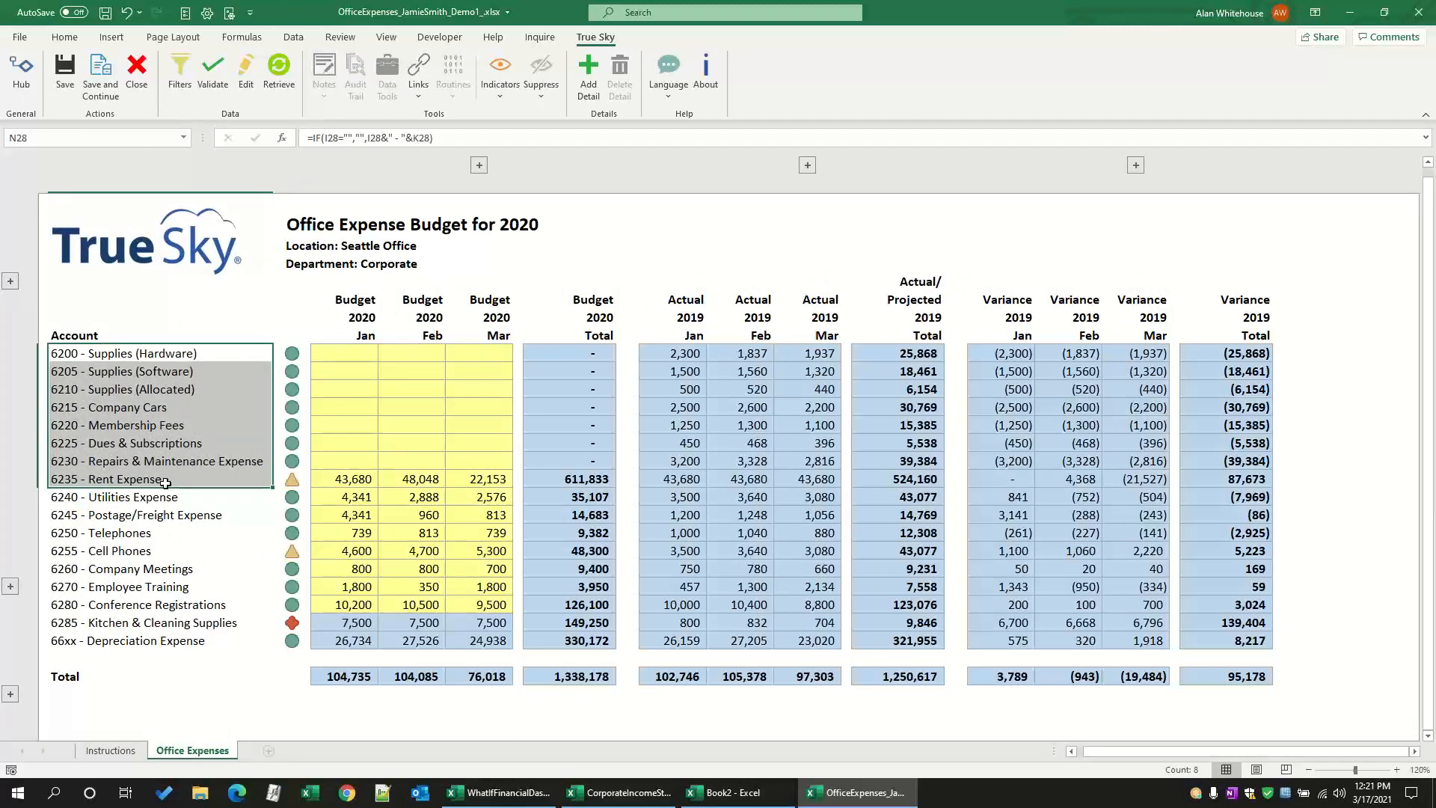
pyautogui.click(166, 425)
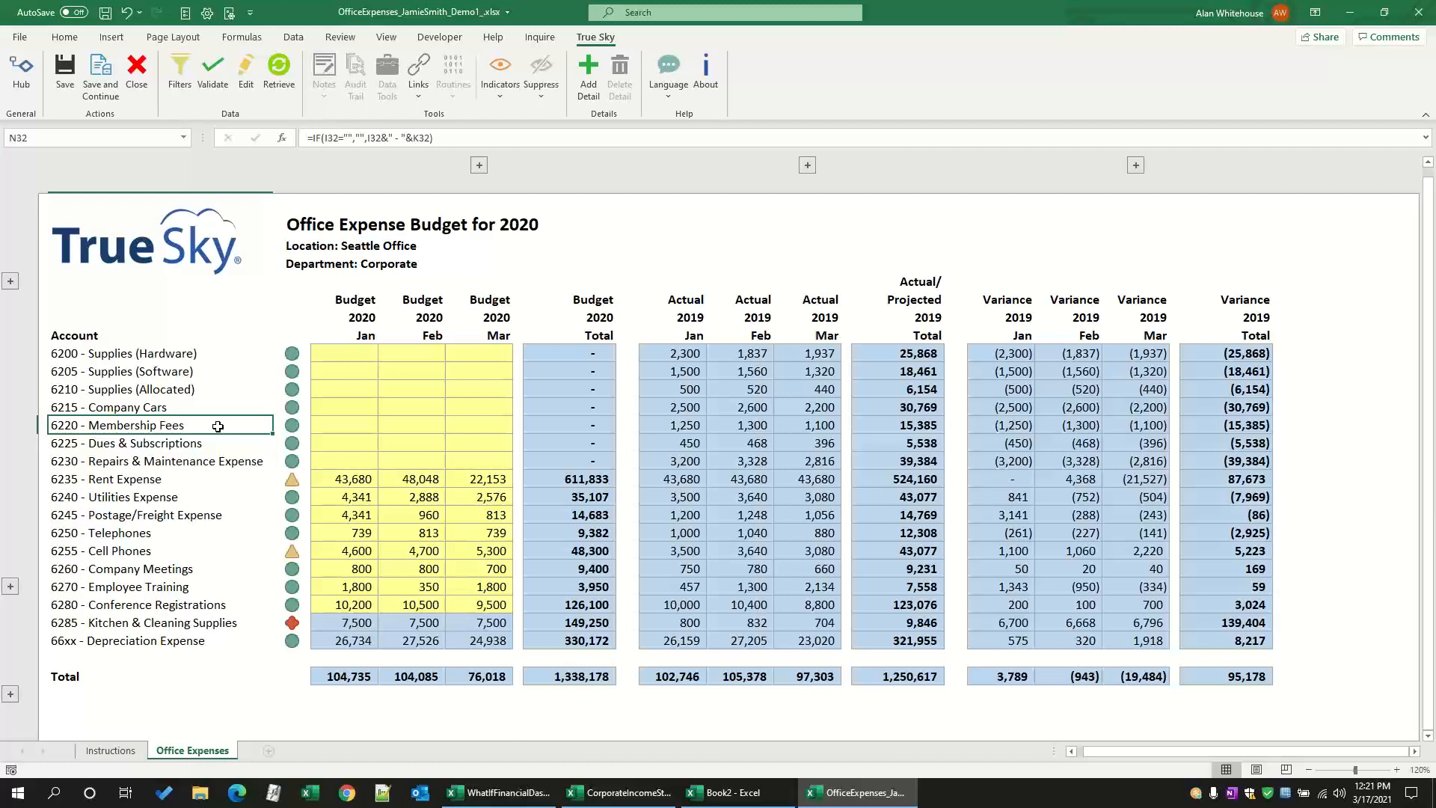
pyautogui.click(344, 354)
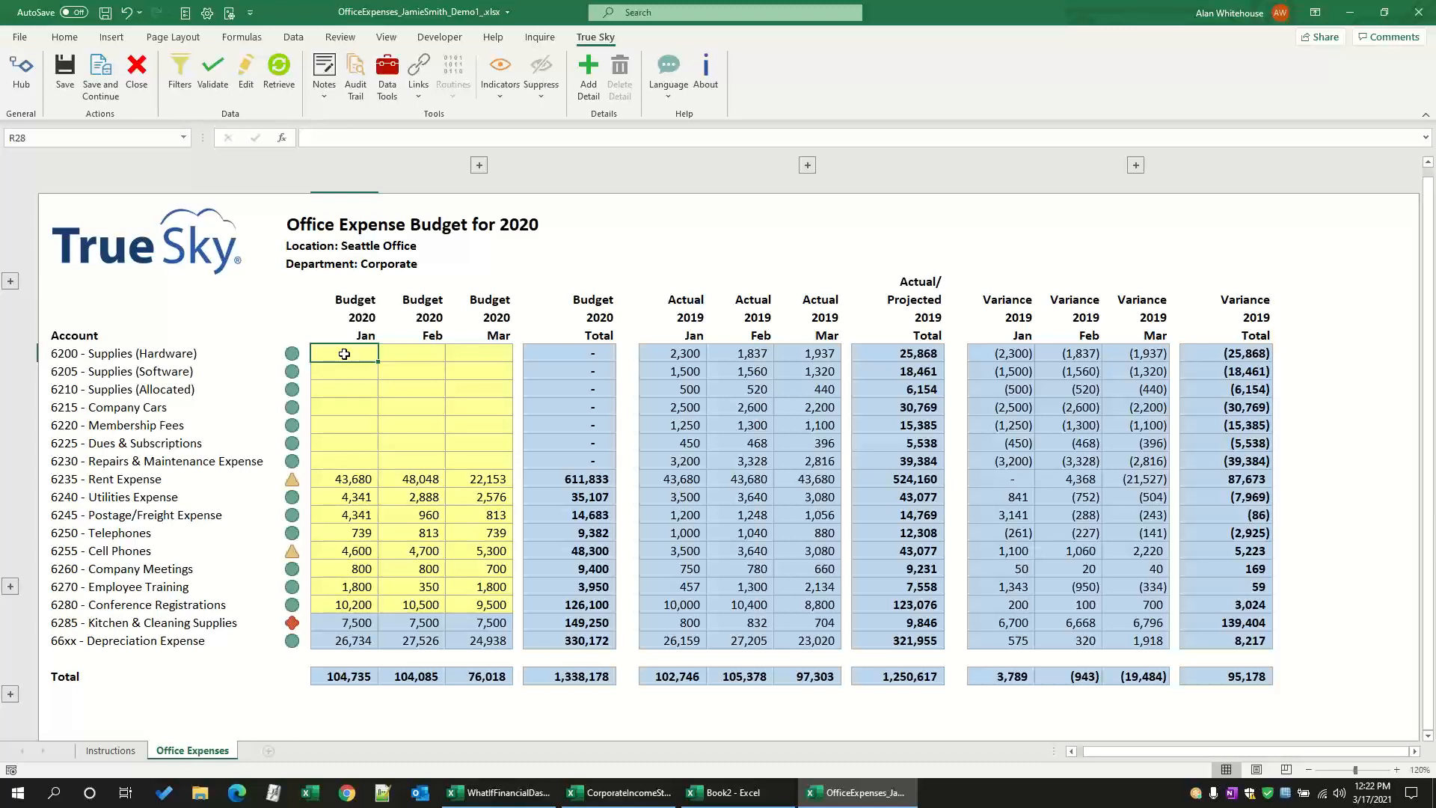
pyautogui.click(478, 163)
pyautogui.click(479, 163)
pyautogui.click(803, 164)
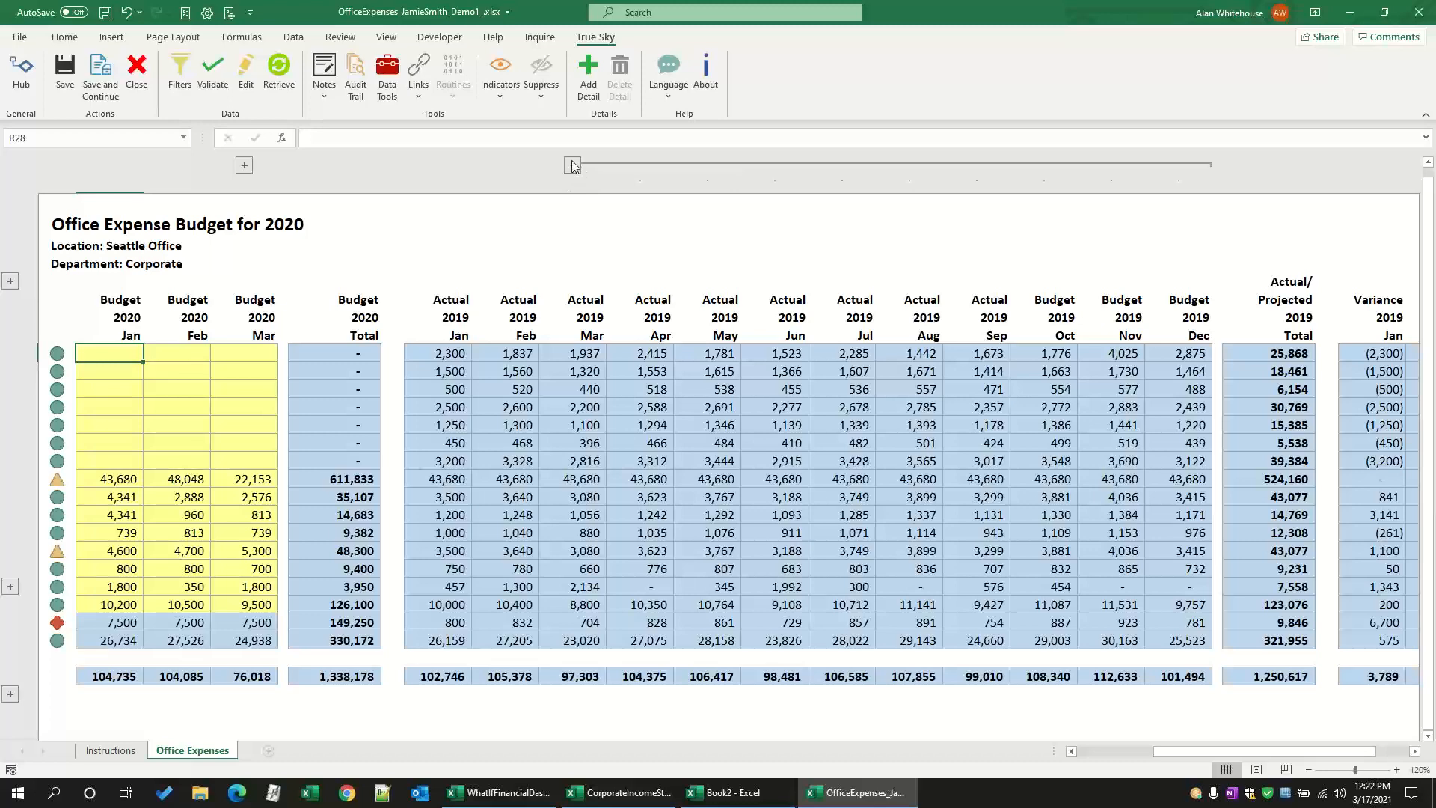
pyautogui.click(572, 165)
pyautogui.moveTo(1164, 750); pyautogui.dragTo(1106, 757)
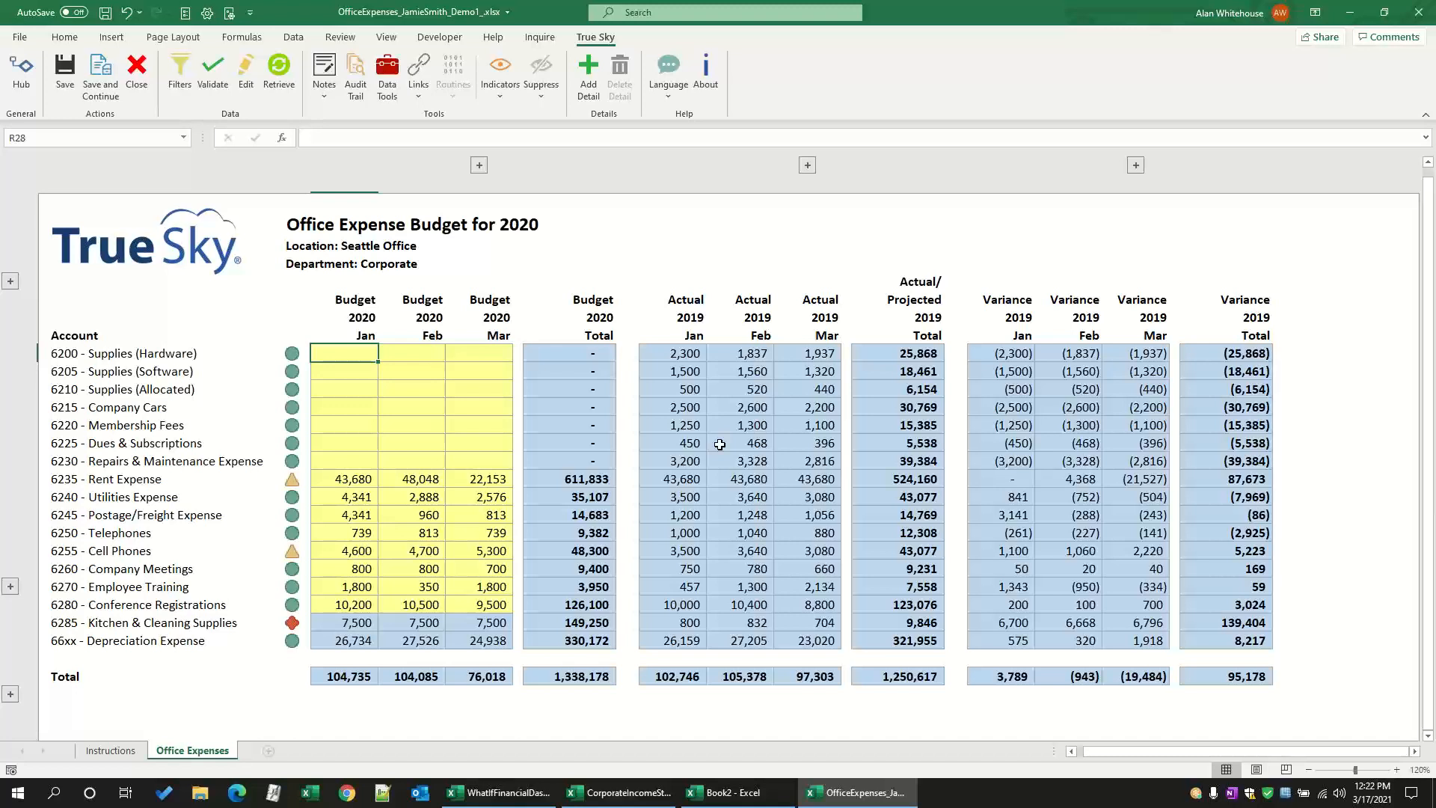
pyautogui.click(364, 334)
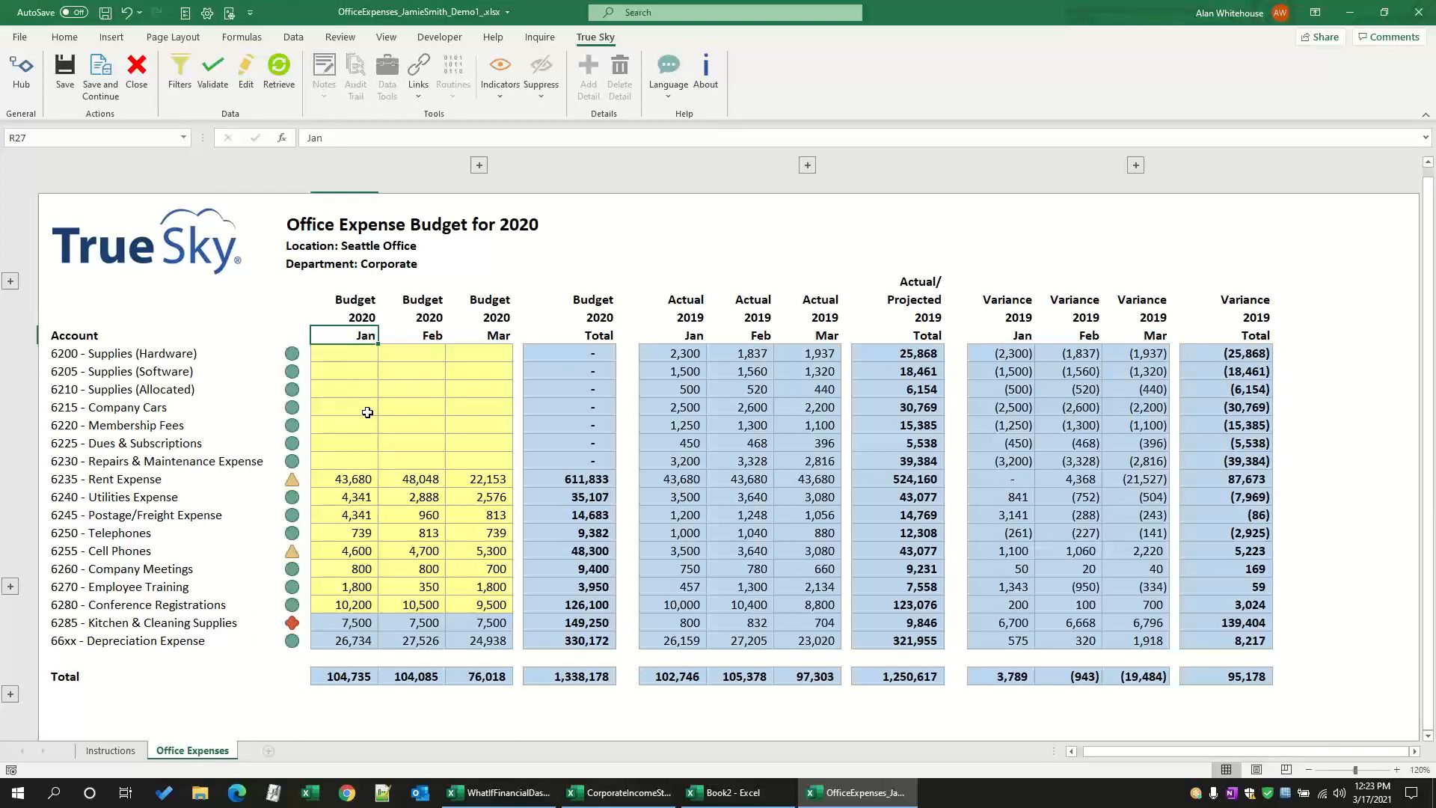
# Step: Enter January 2020 budgets of 1000 for Supplies (Hardware) and 2000 for Supplies (Software)
pyautogui.click(338, 358)
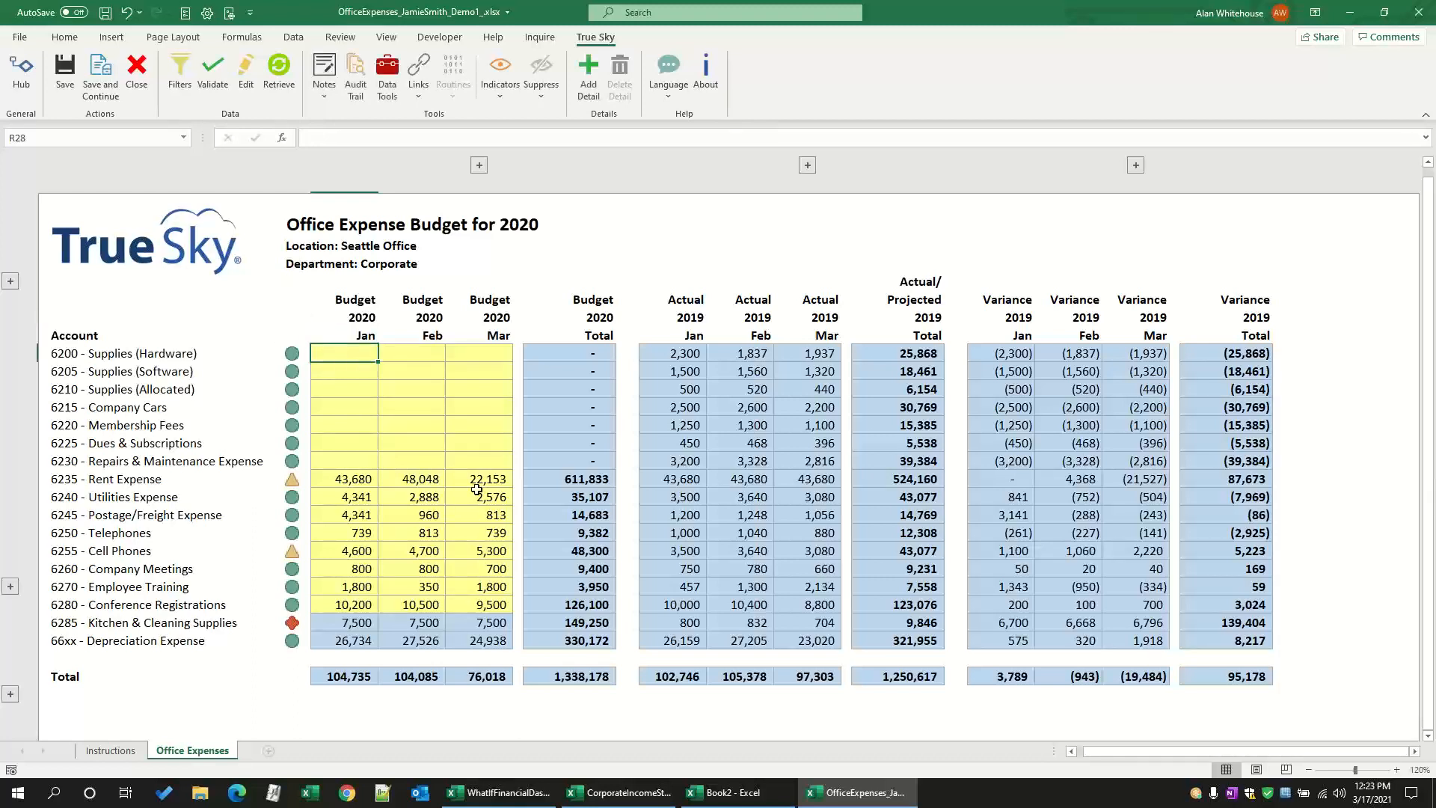
pyautogui.write('1000')
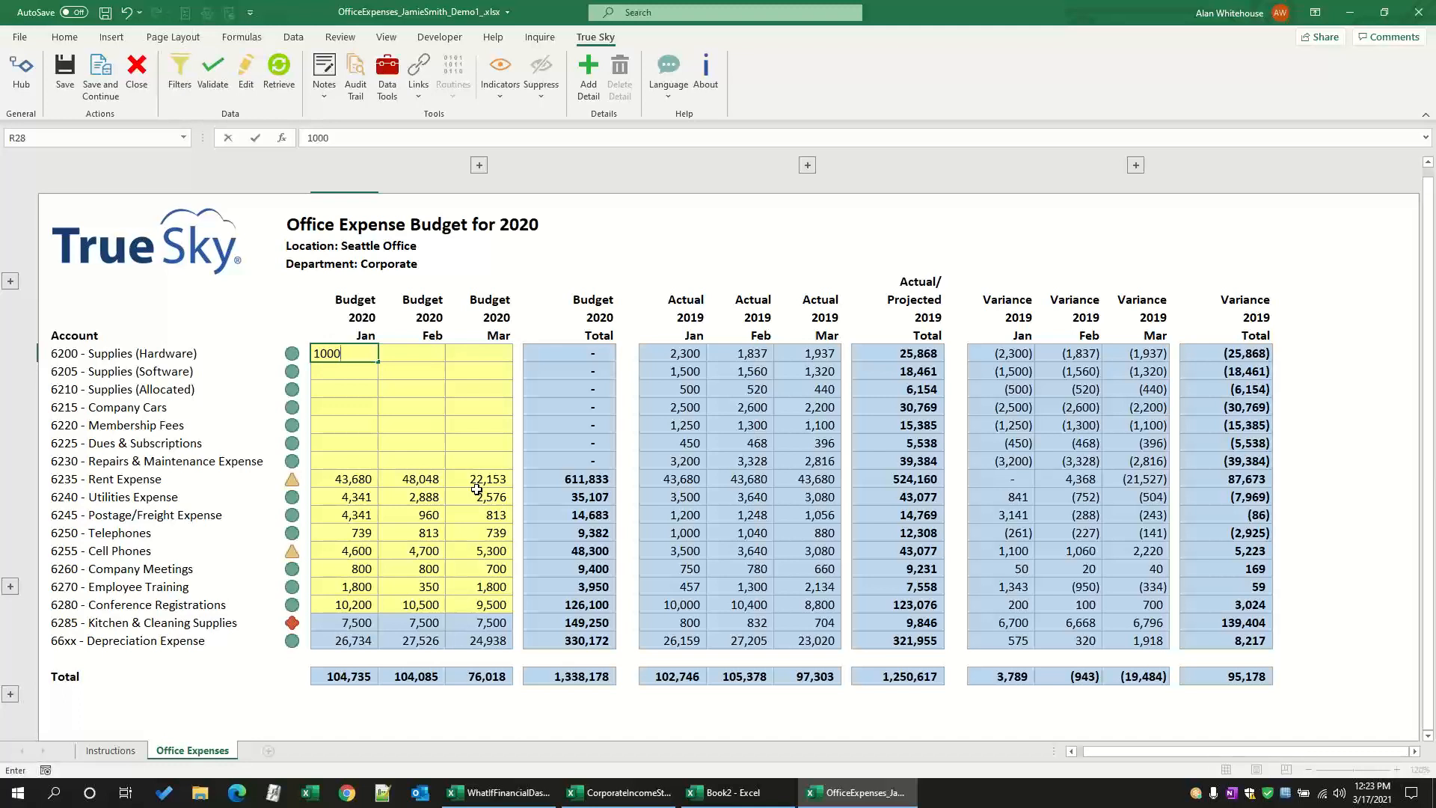
pyautogui.press('Return')
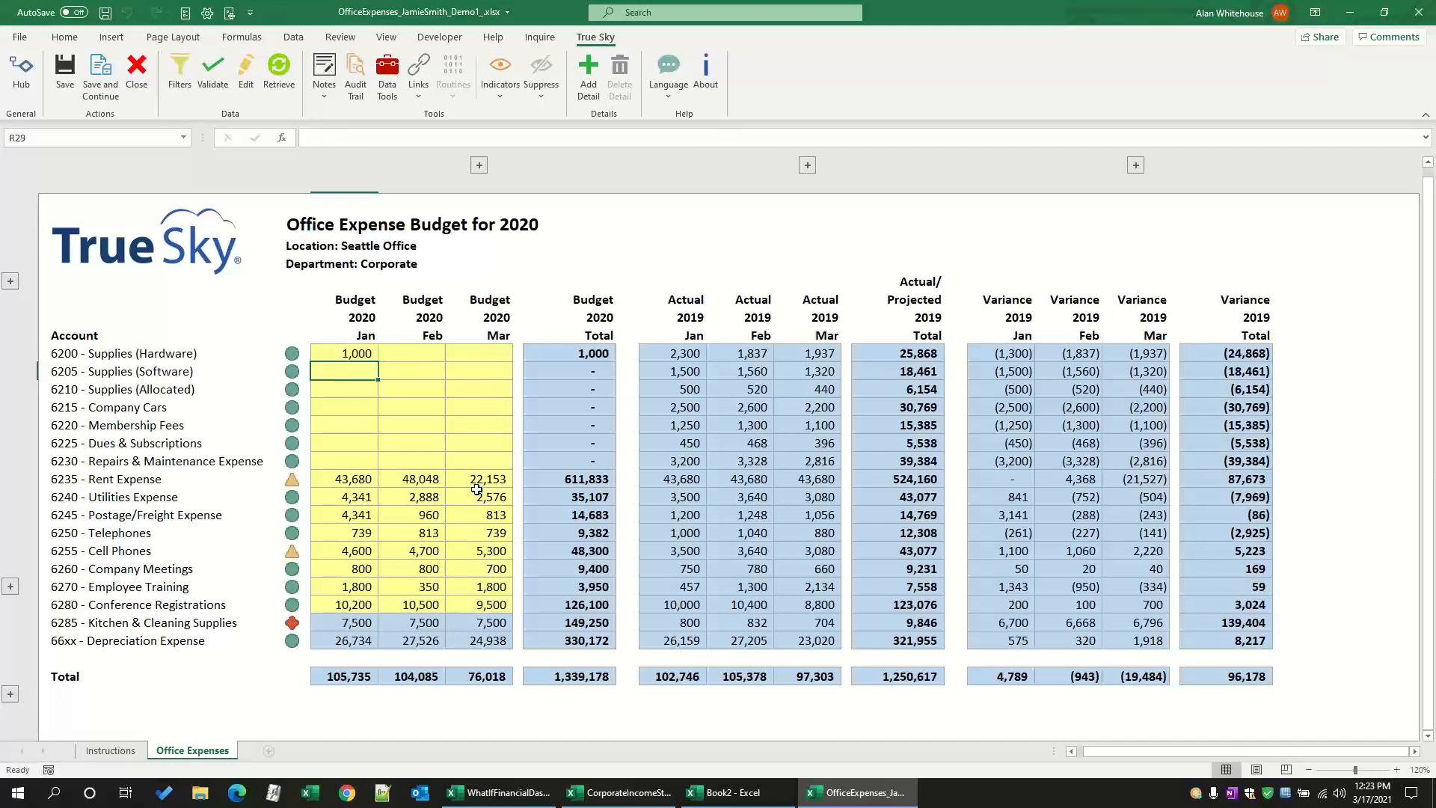
pyautogui.write('2000')
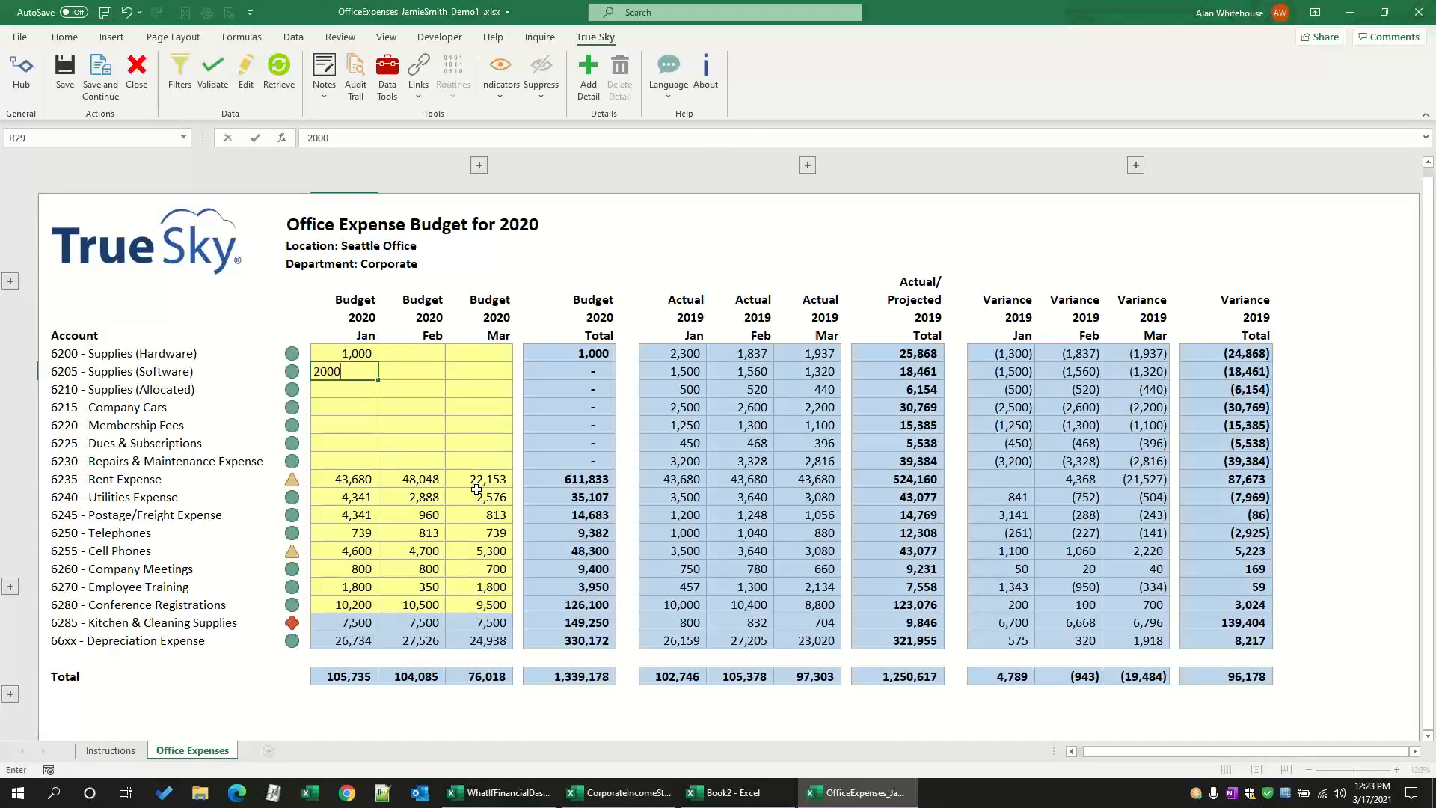
pyautogui.press('Return')
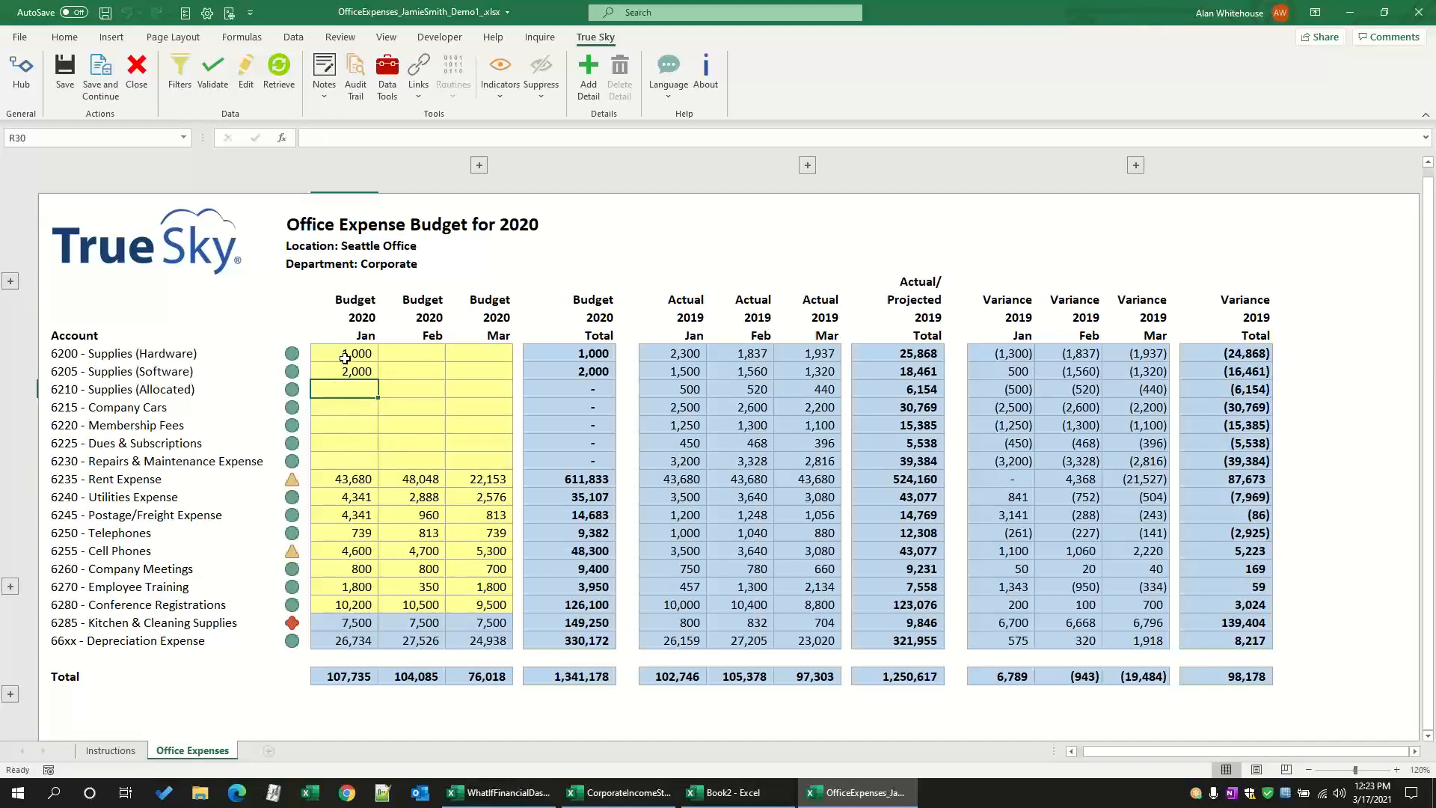
# Step: Copy the two January supplies amounts into Supplies (Allocated) and Company Cars, and extend the series through Dues & Subscriptions
pyautogui.moveTo(344, 360); pyautogui.dragTo(344, 370)
pyautogui.hotkey('ctrl', 'c')
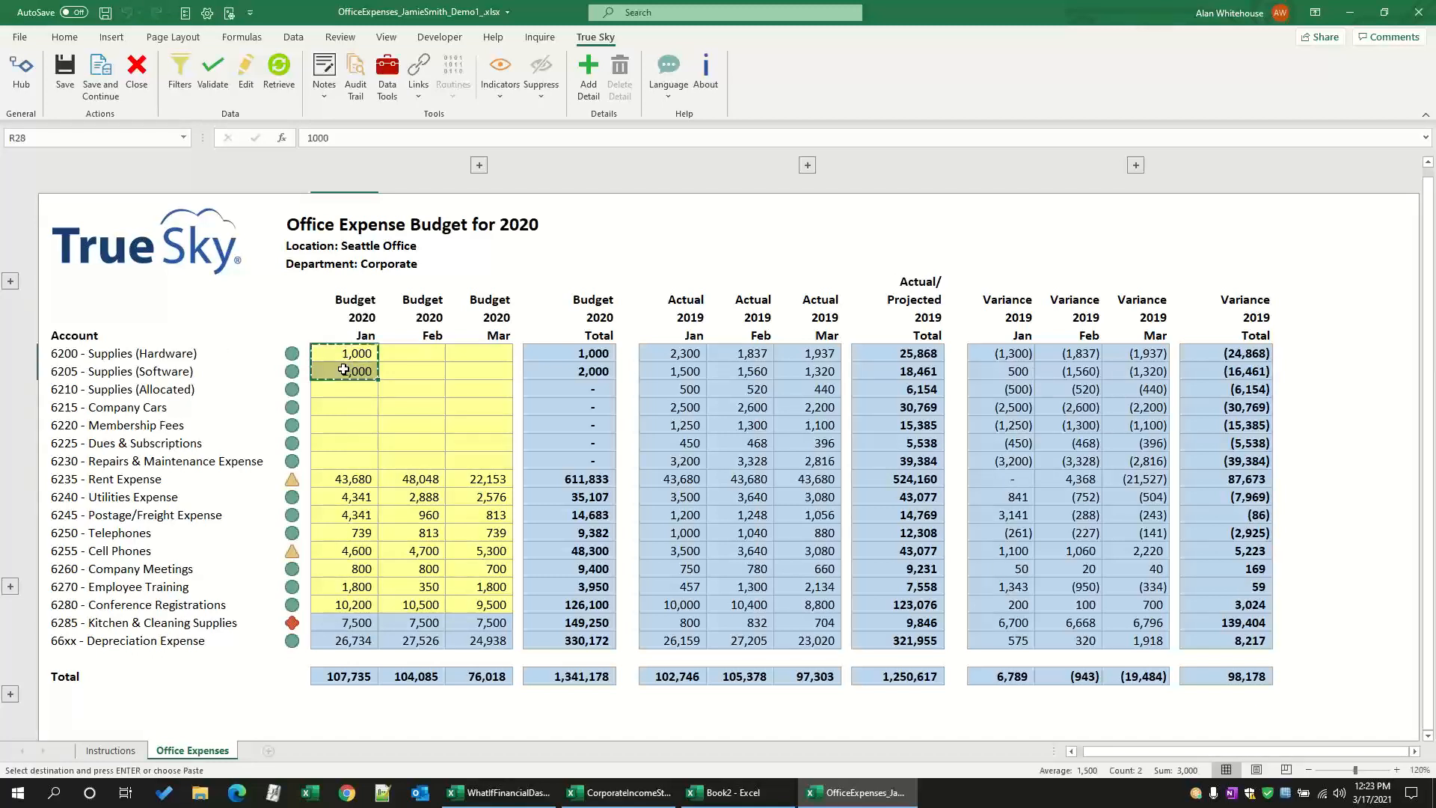
pyautogui.press('Down')
pyautogui.press('Down')
pyautogui.hotkey('ctrl', 'v')
pyautogui.moveTo(378, 416); pyautogui.dragTo(375, 454)
# Step: In March 2020 Supplies (Hardware), sum the January budgets from Supplies (Hardware) through Dues & Subscriptions (R28:R33), and save the data
pyautogui.click(477, 354)
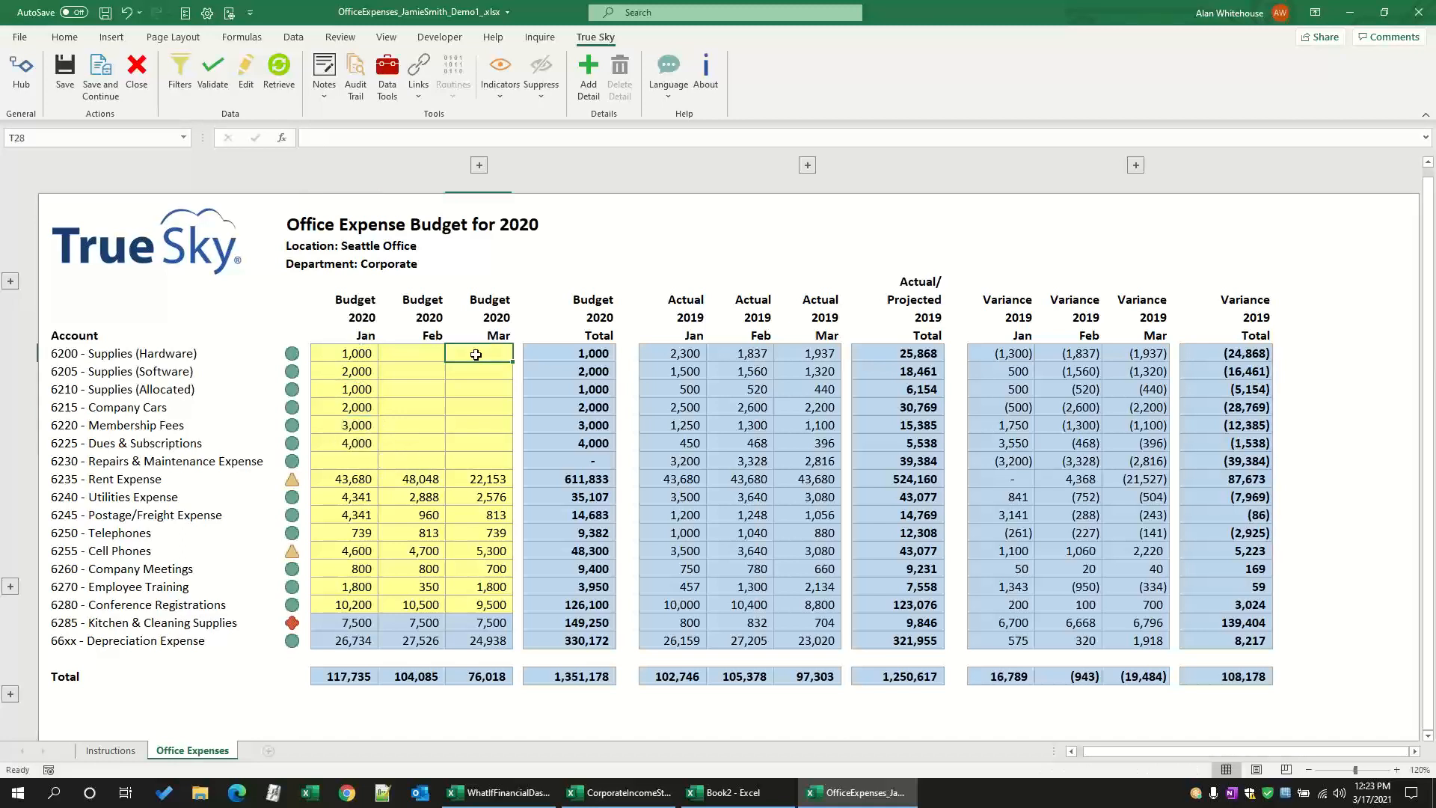
pyautogui.write('=sum(')
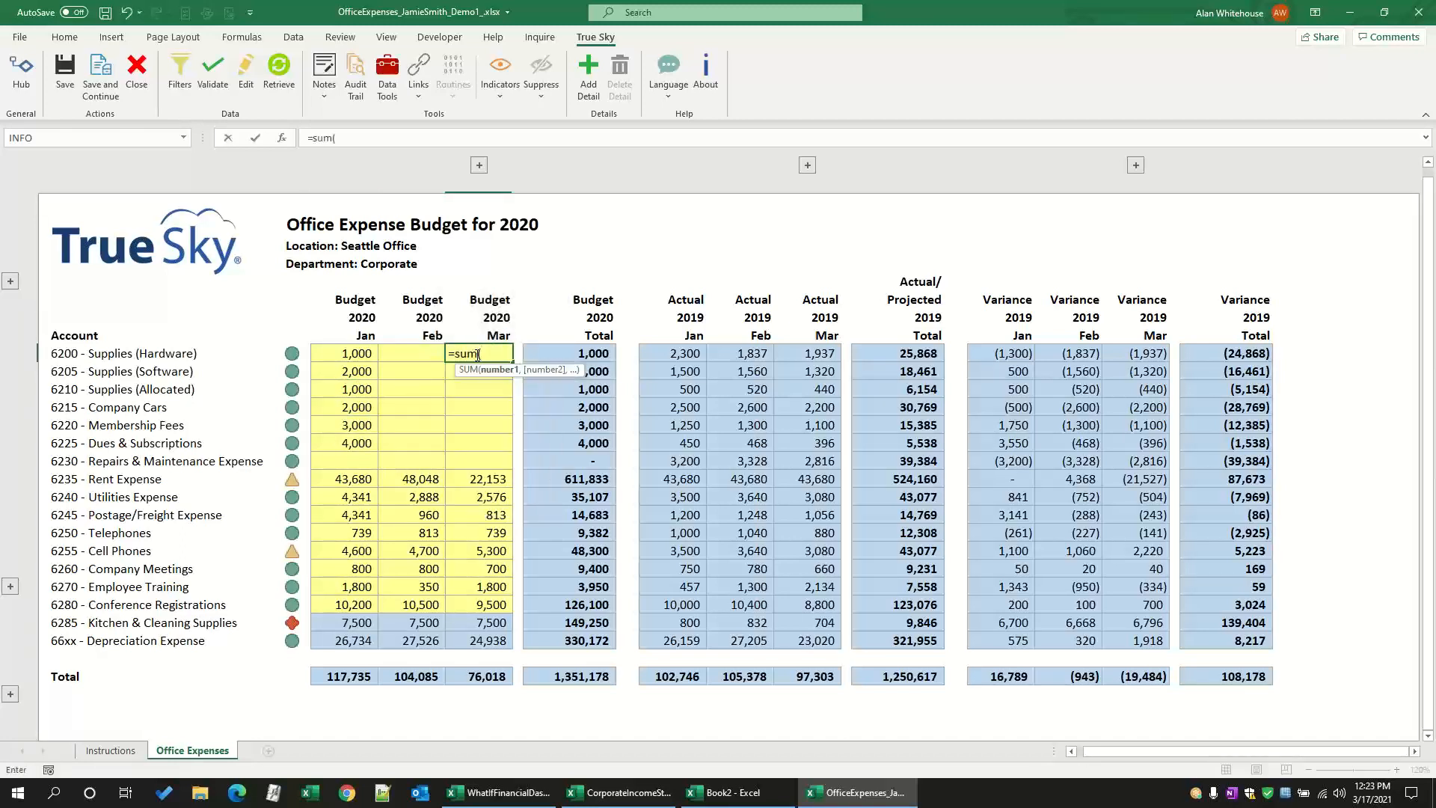
pyautogui.moveTo(345, 354); pyautogui.dragTo(339, 443)
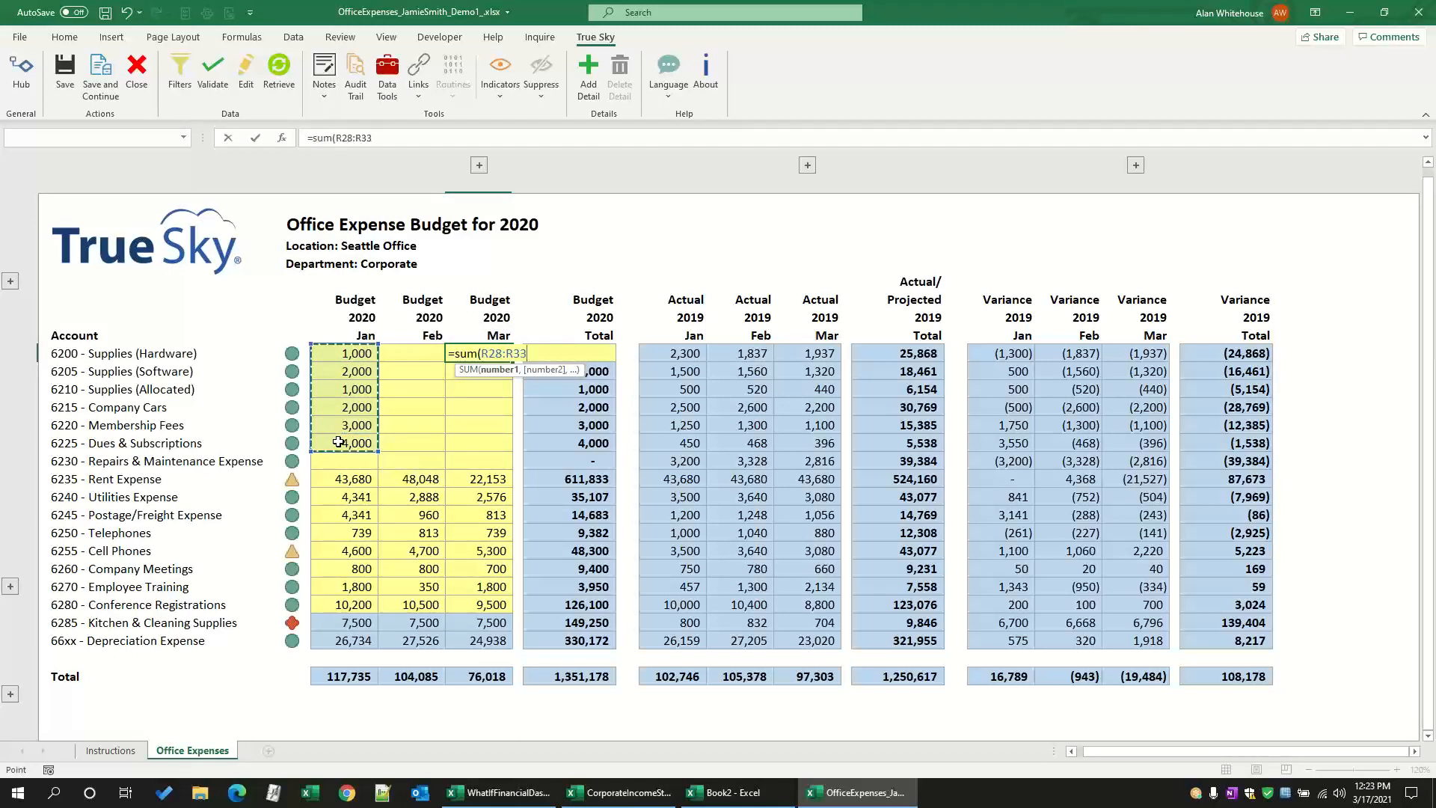
pyautogui.write(')')
pyautogui.press('Return')
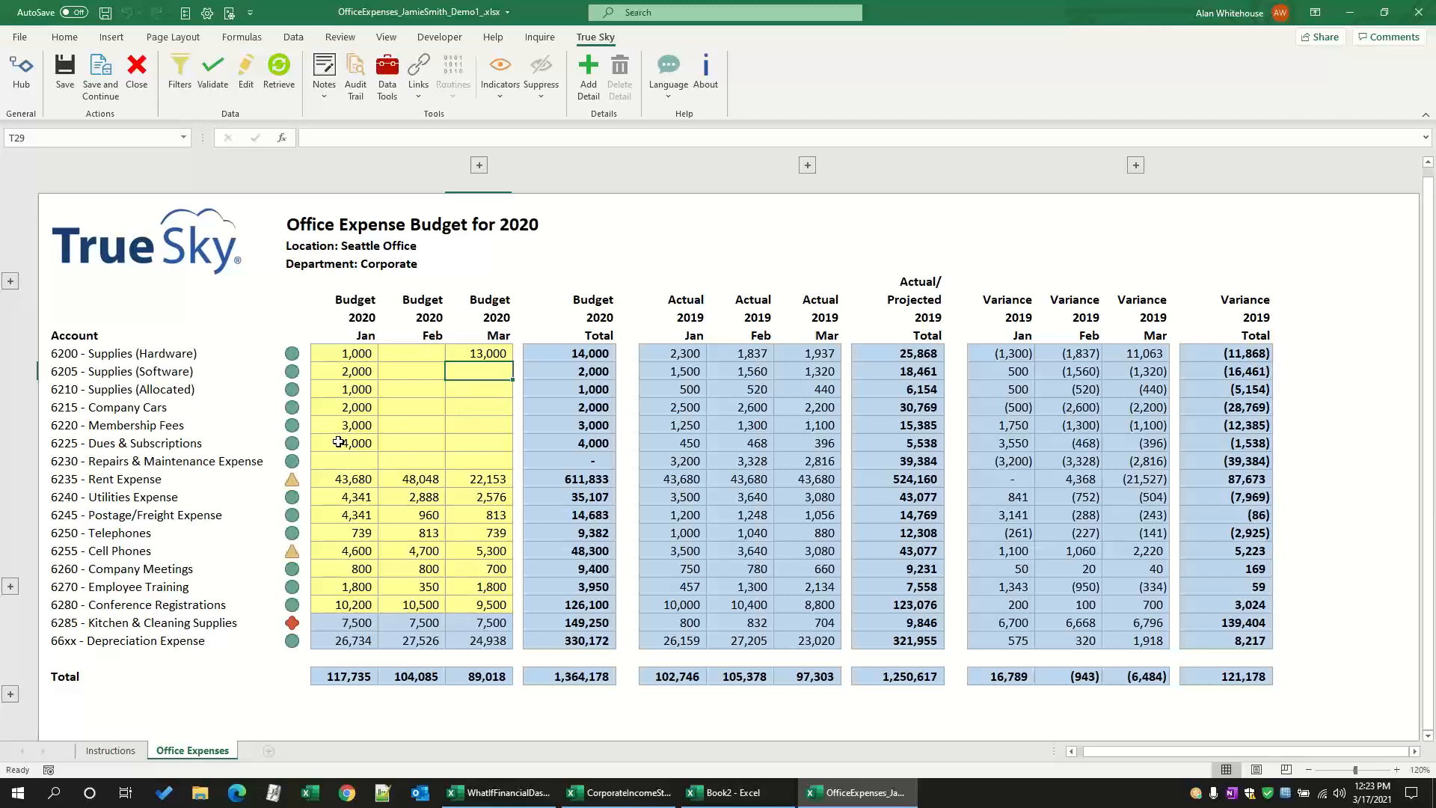
pyautogui.click(66, 71)
# Step: Try to edit the January 2019 actual for Supplies (Hardware)
pyautogui.click(695, 353)
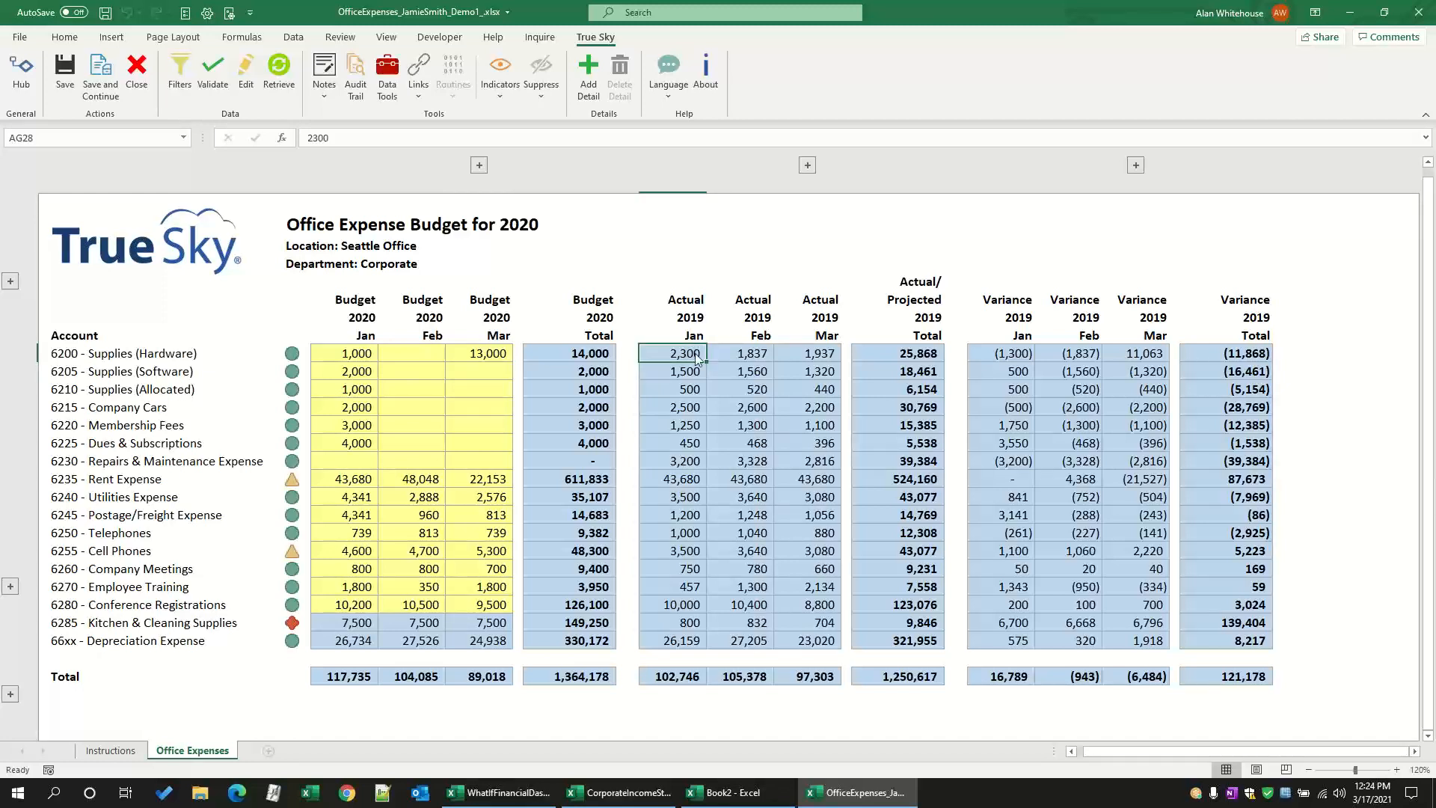
pyautogui.doubleClick(696, 354)
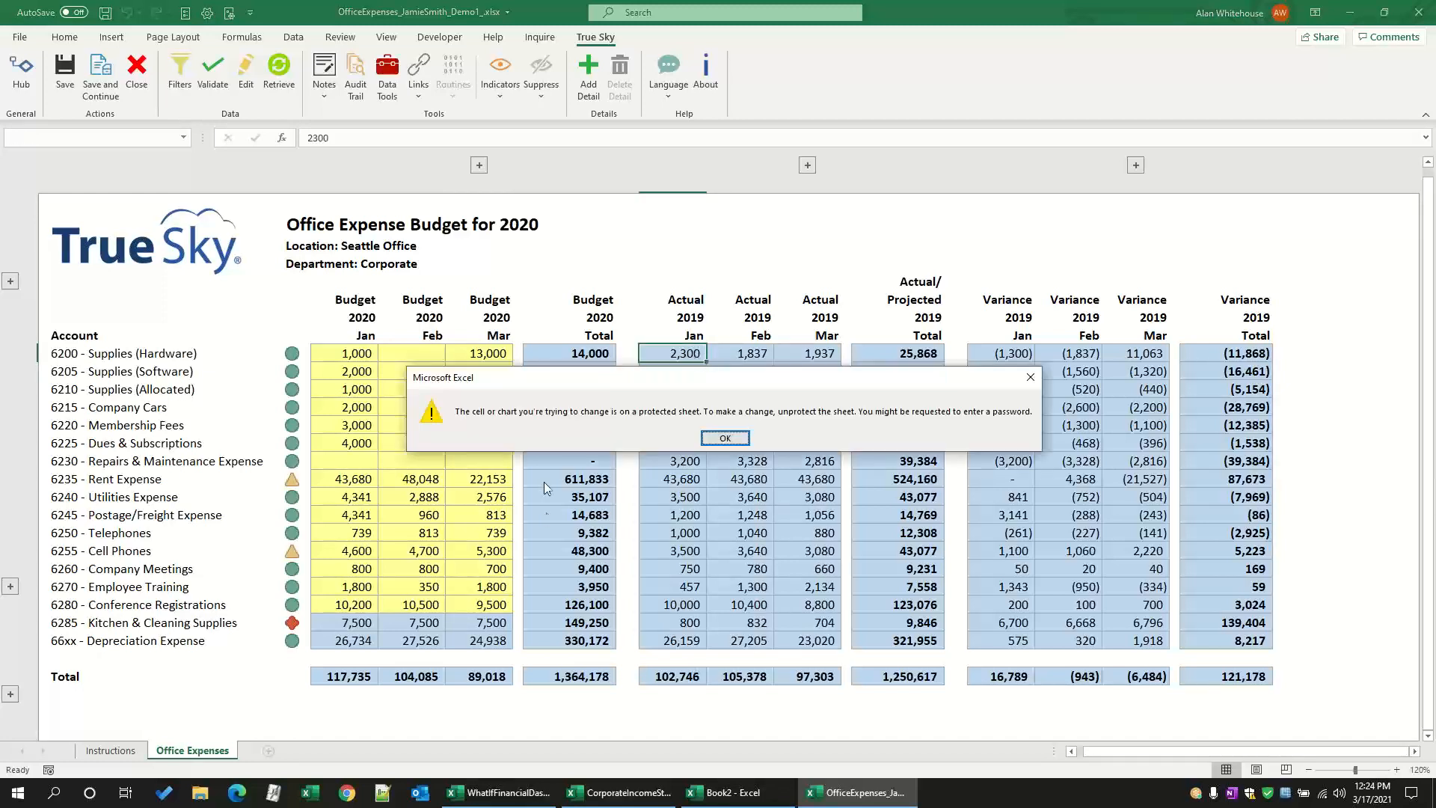
pyautogui.click(725, 439)
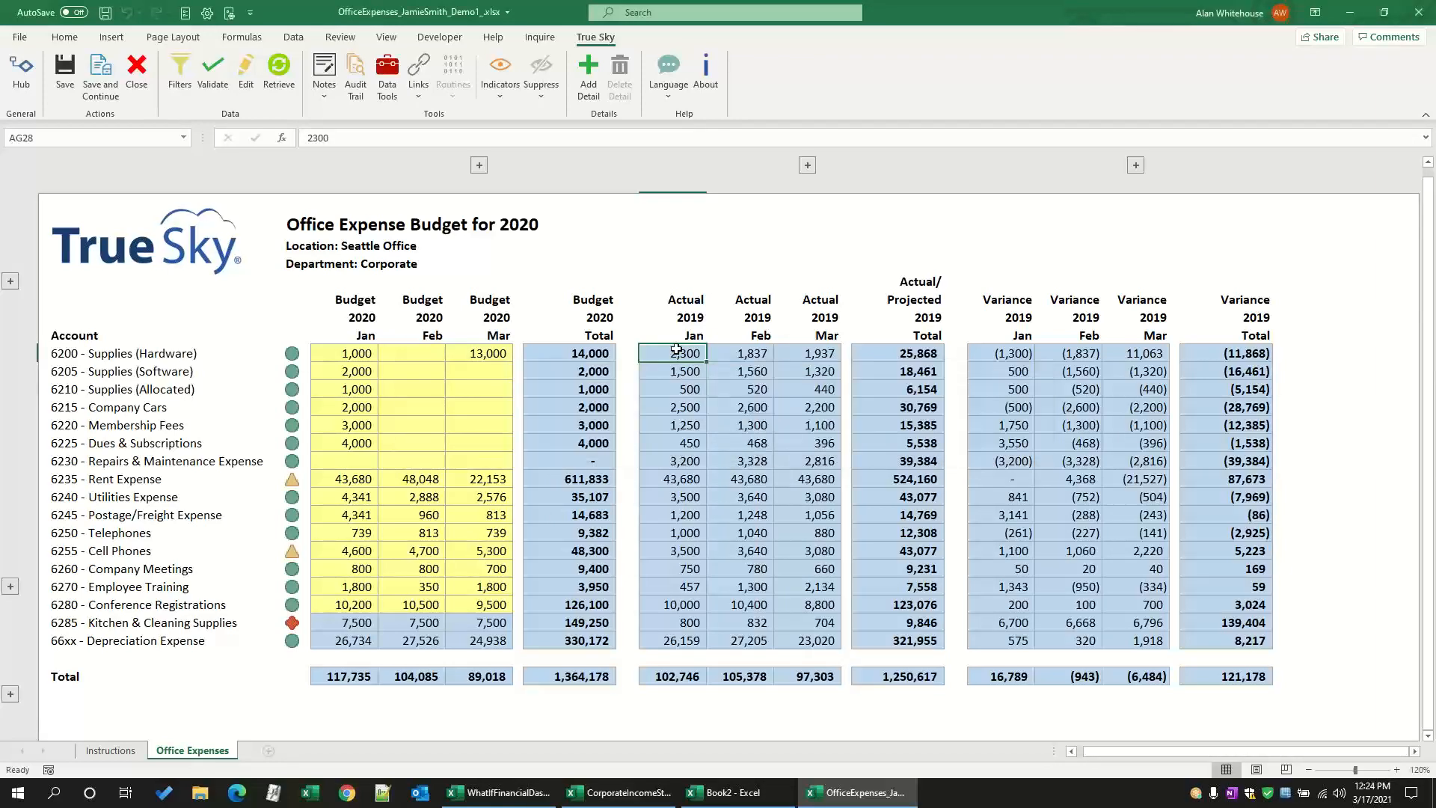
pyautogui.rightClick(677, 352)
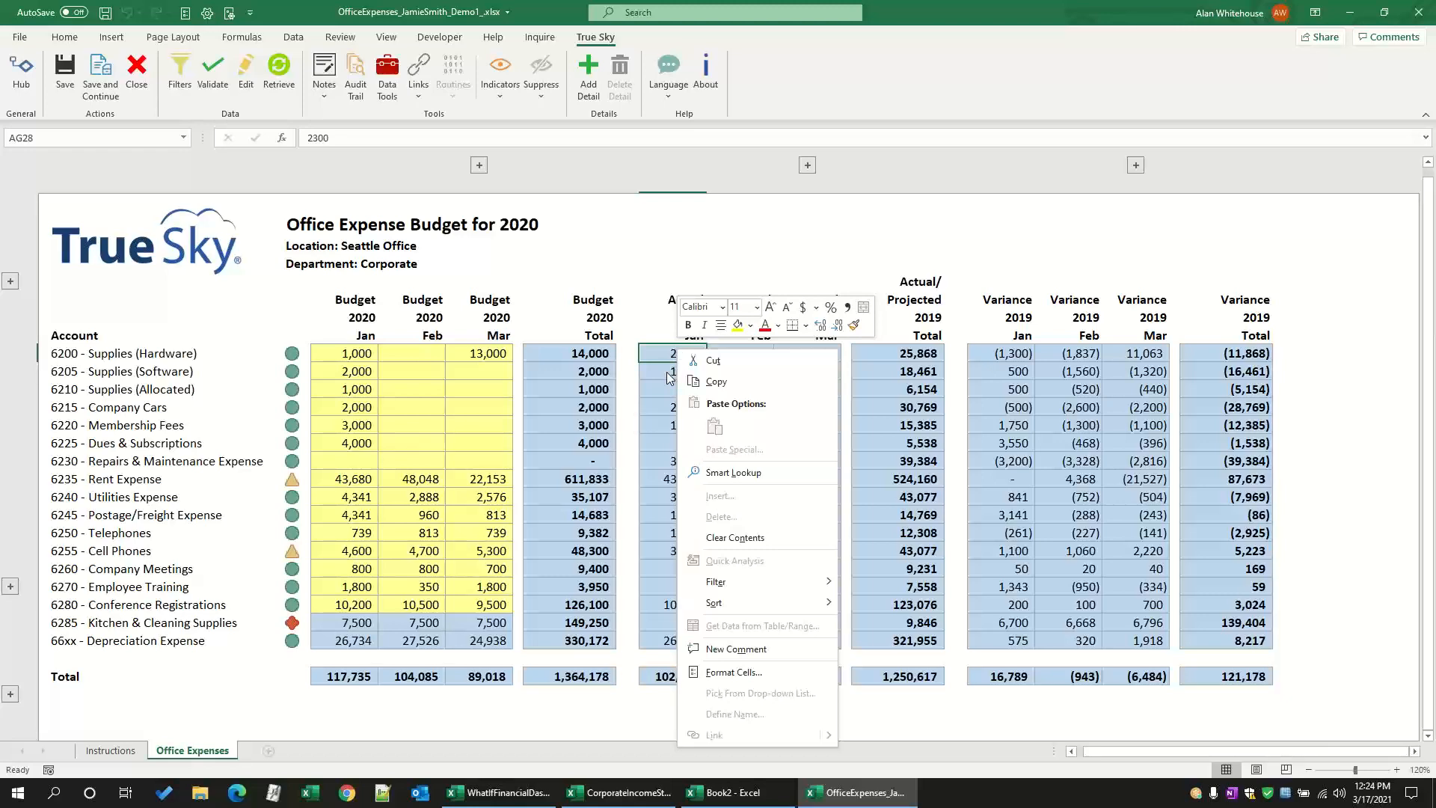
pyautogui.click(669, 376)
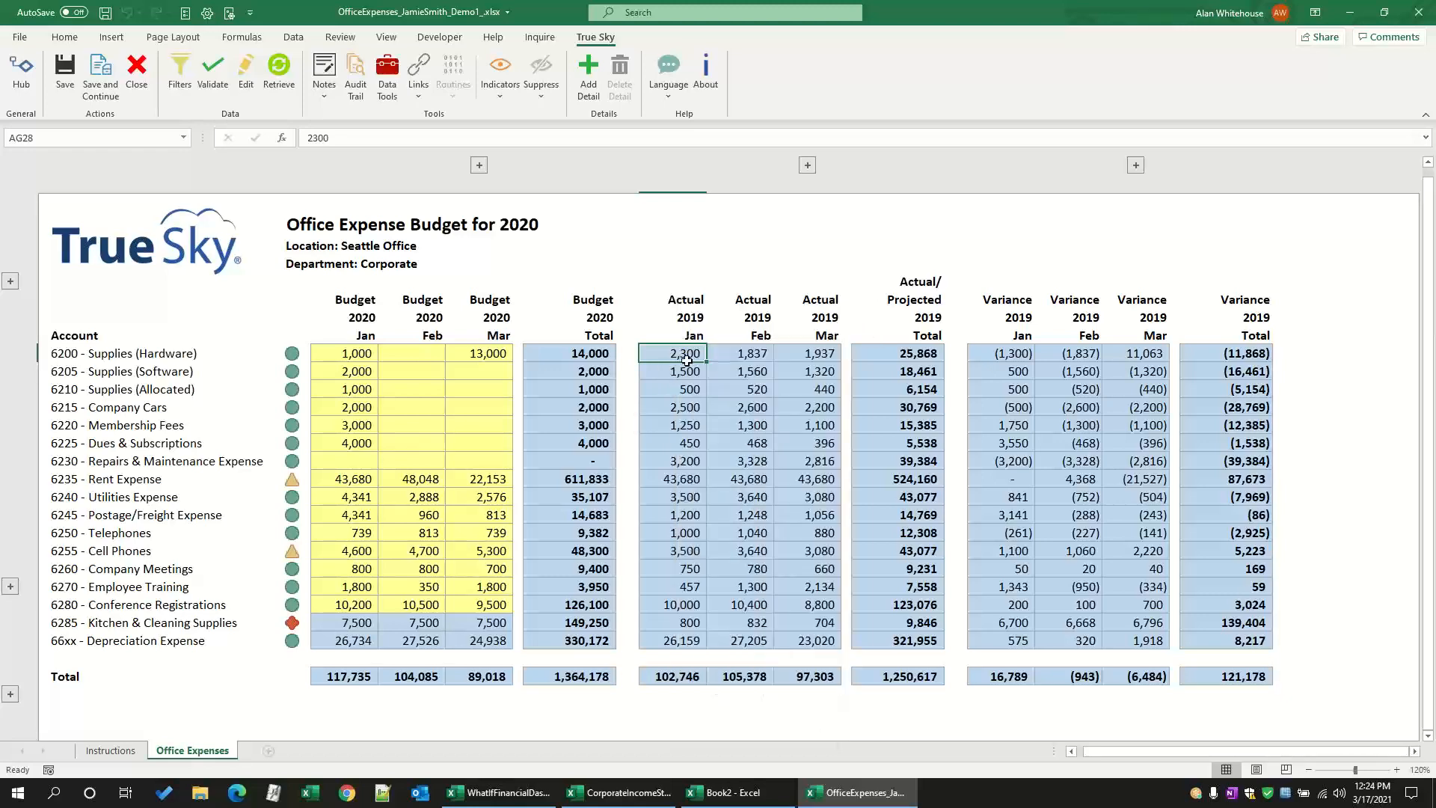
# Step: Look through the conditional formatting color scales available for the January to March 2019 actuals, without applying one
pyautogui.moveTo(681, 357); pyautogui.dragTo(795, 599)
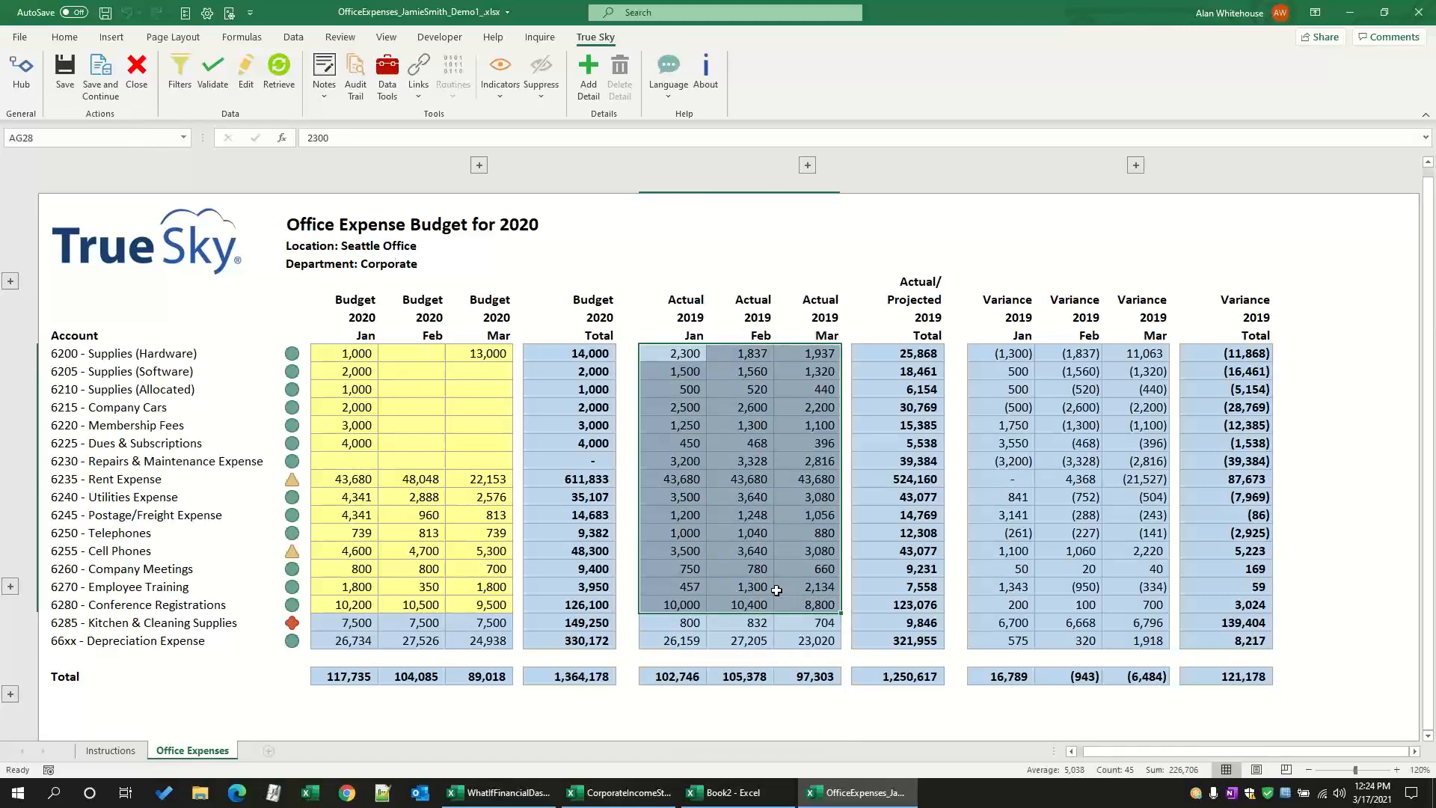
pyautogui.click(64, 38)
pyautogui.click(638, 88)
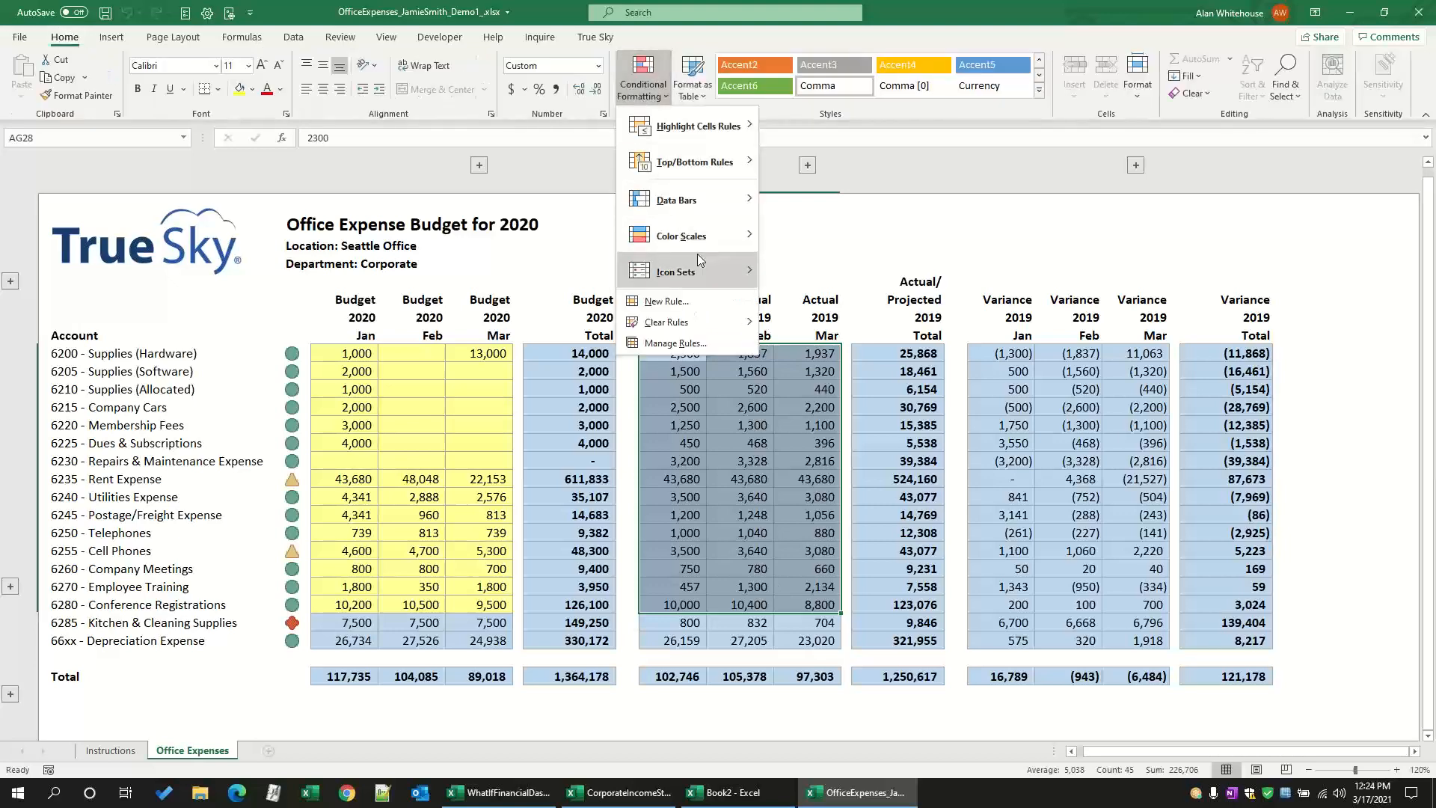
pyautogui.moveTo(756, 238)
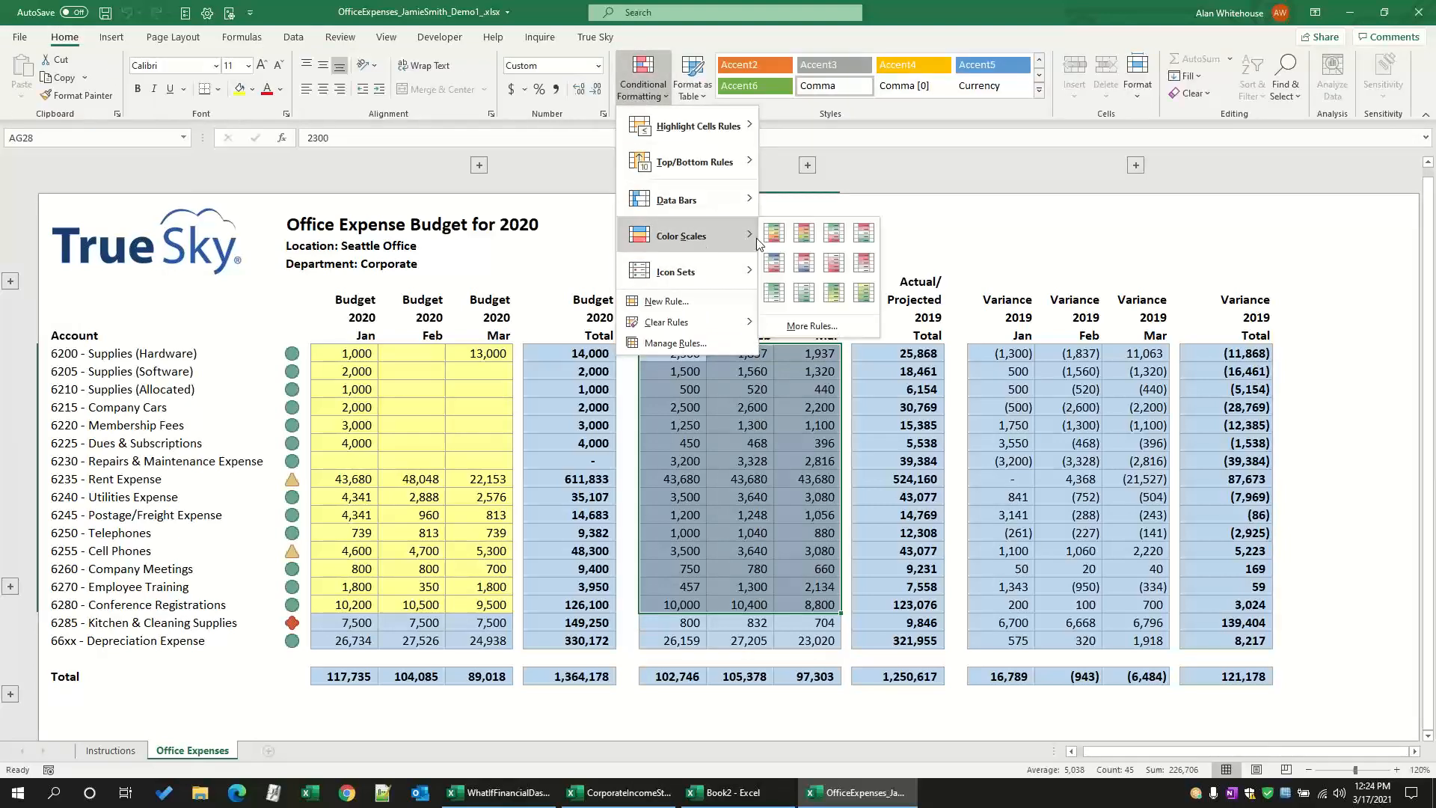
pyautogui.click(1044, 20)
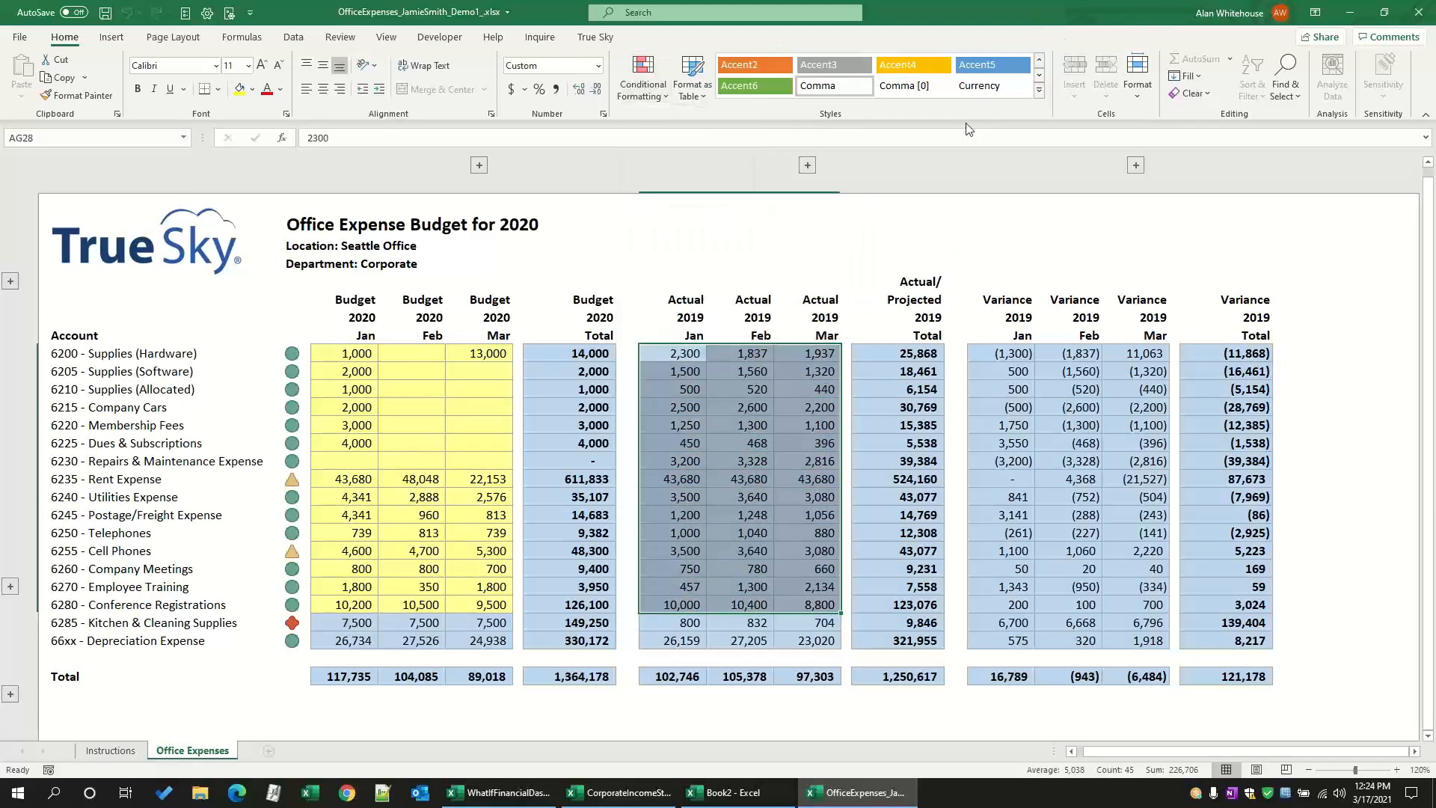
# Step: Look through Excel's financial functions without inserting one
pyautogui.click(677, 356)
pyautogui.click(242, 36)
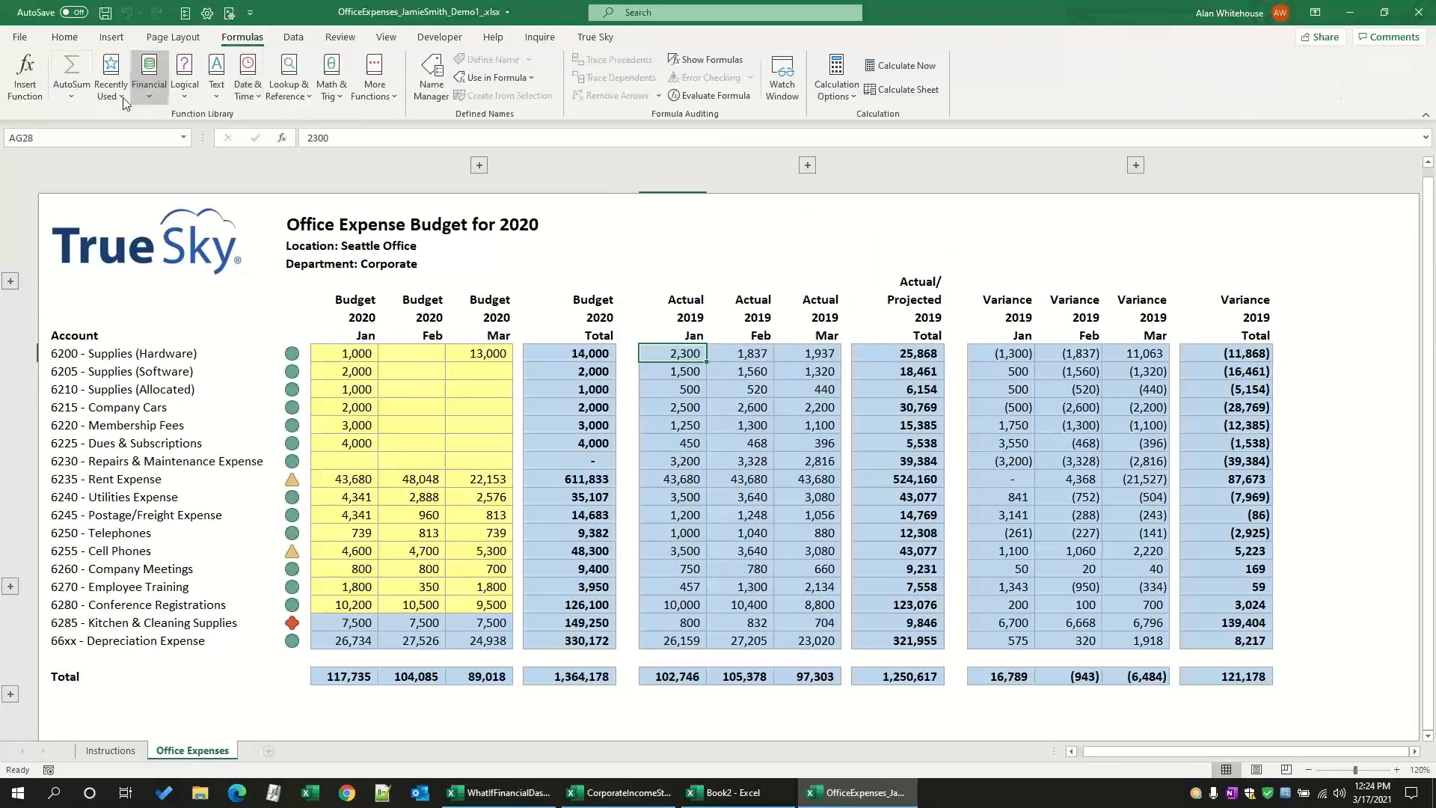
pyautogui.click(146, 93)
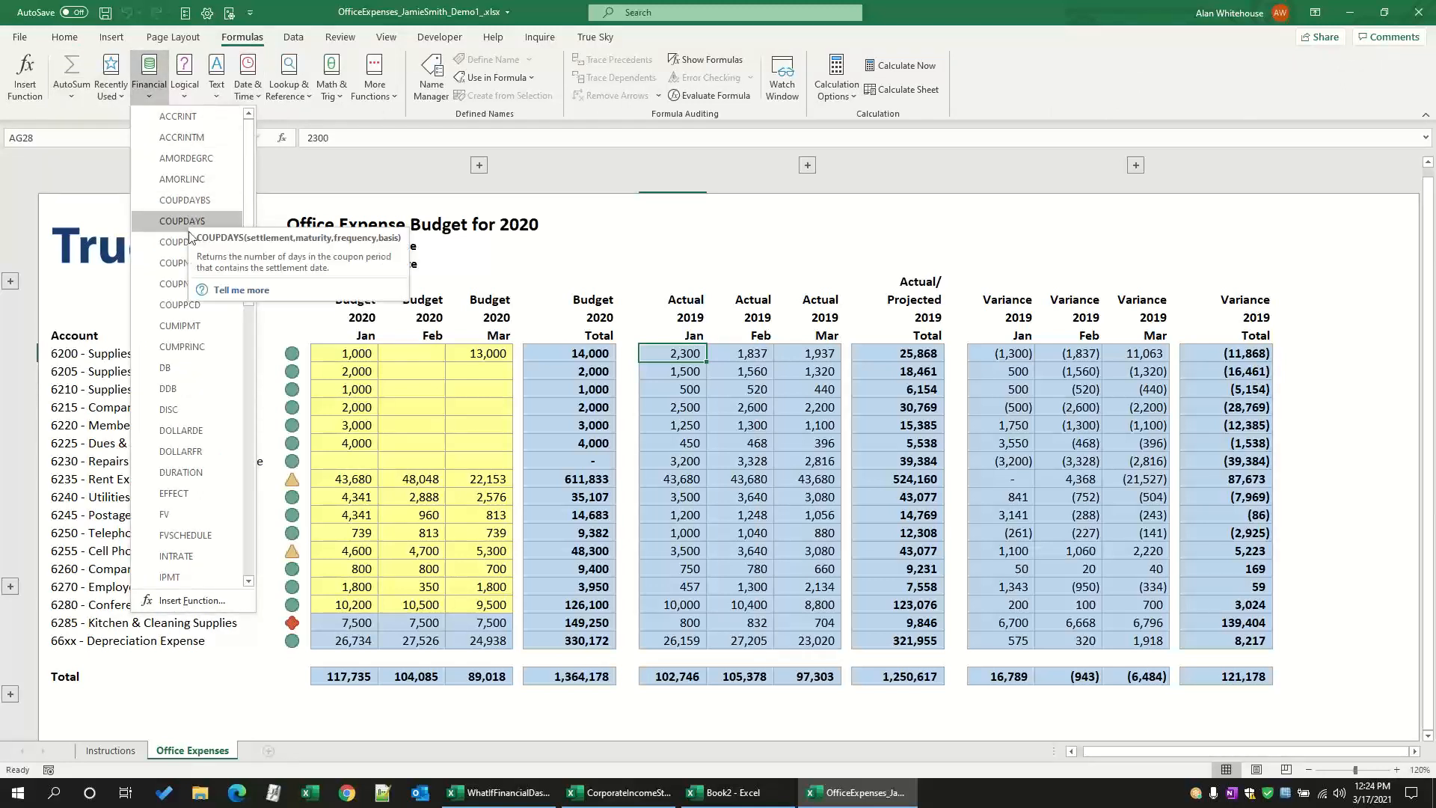
pyautogui.click(992, 17)
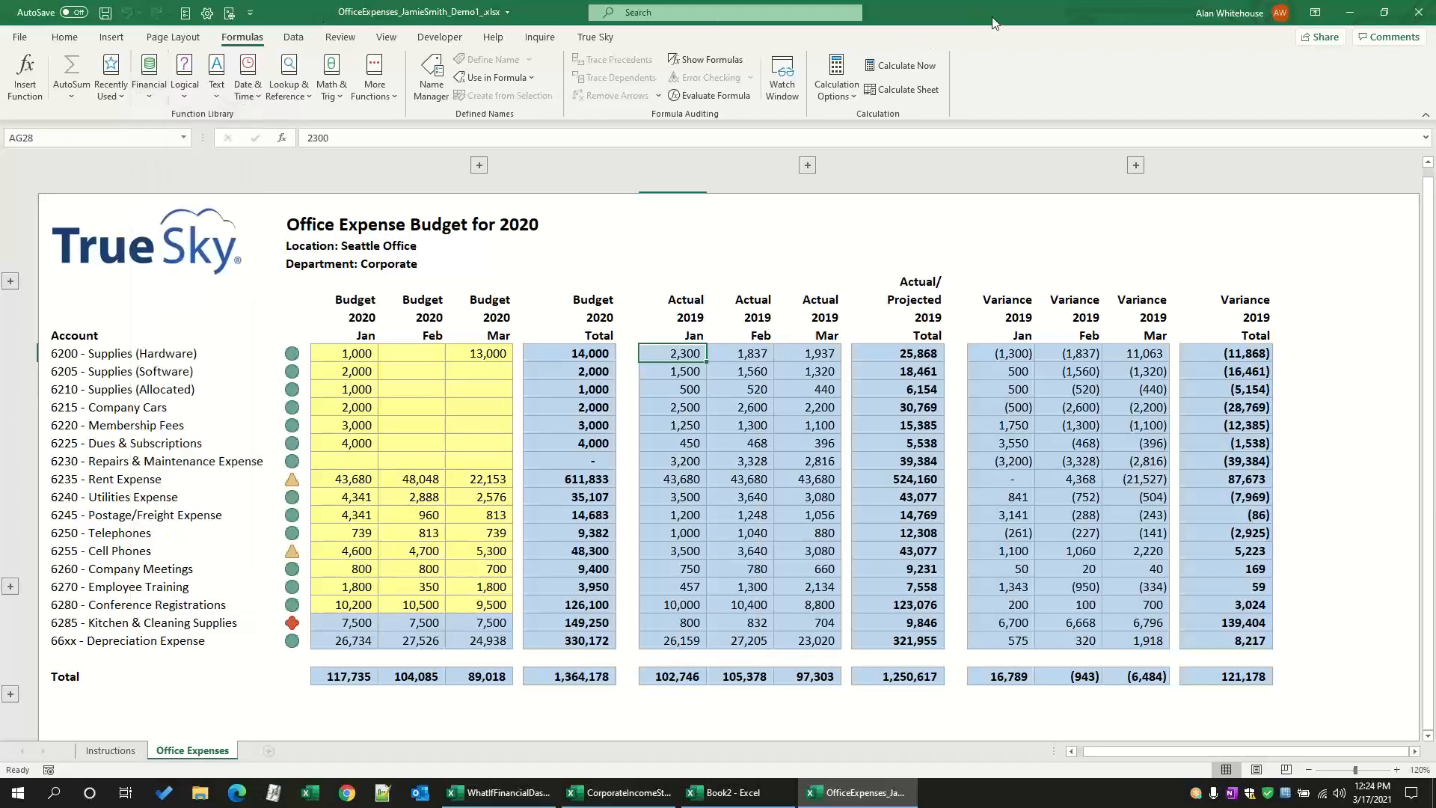
# Step: Restore the January 2020 Supplies (Hardware) budget to the 6,076.01 value from 03/08/2021 05:22 PM in its audit trail, and close the history
pyautogui.click(347, 354)
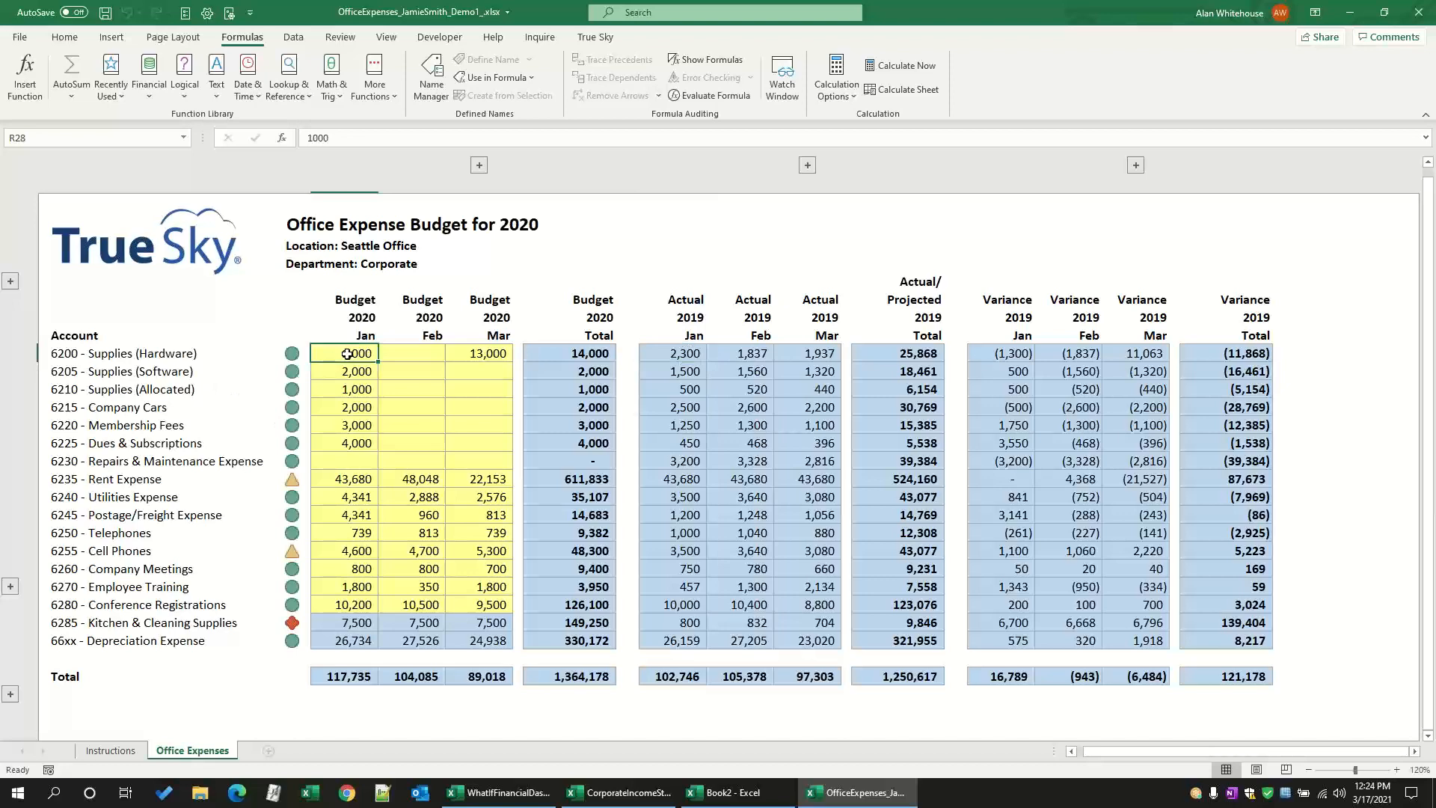
pyautogui.click(595, 37)
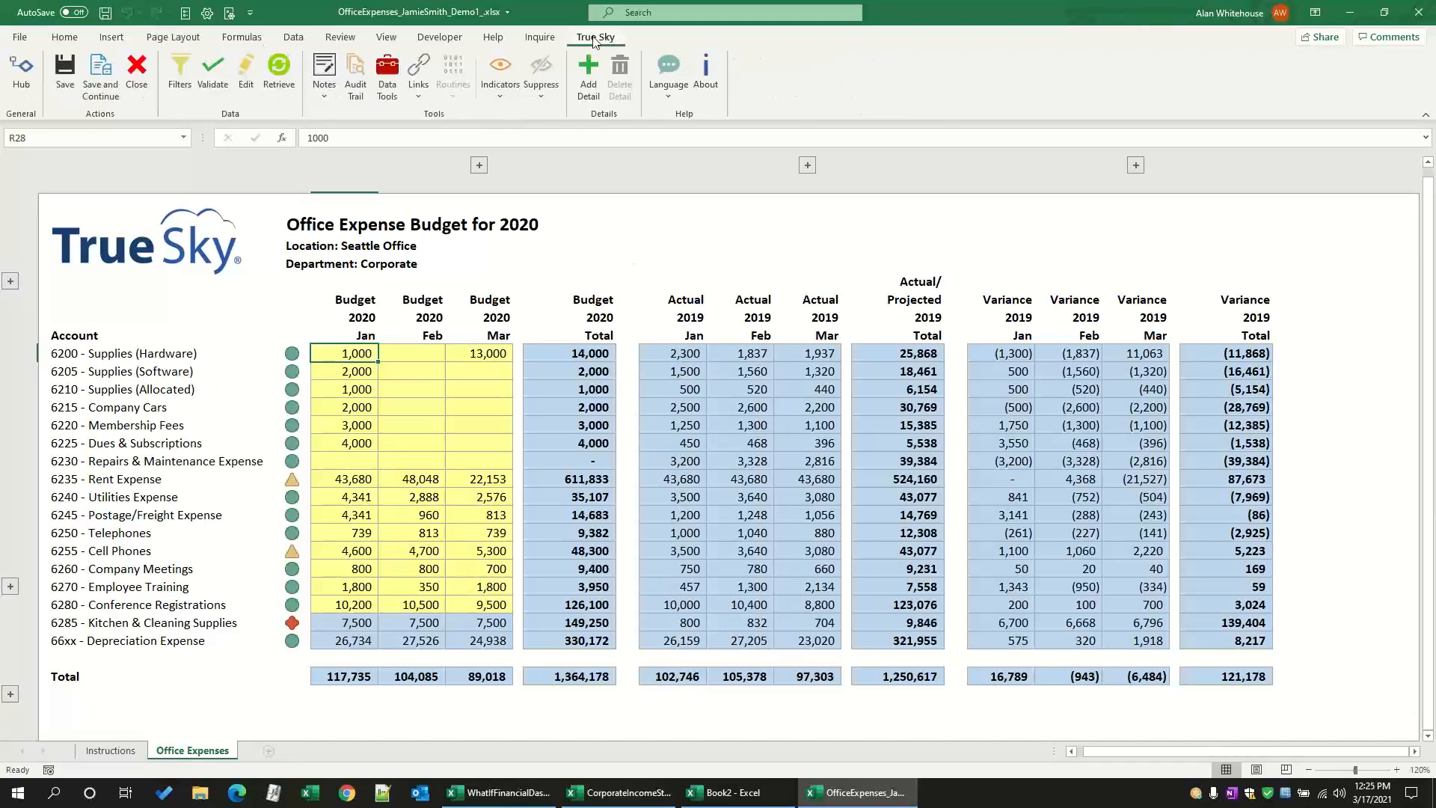
pyautogui.click(356, 99)
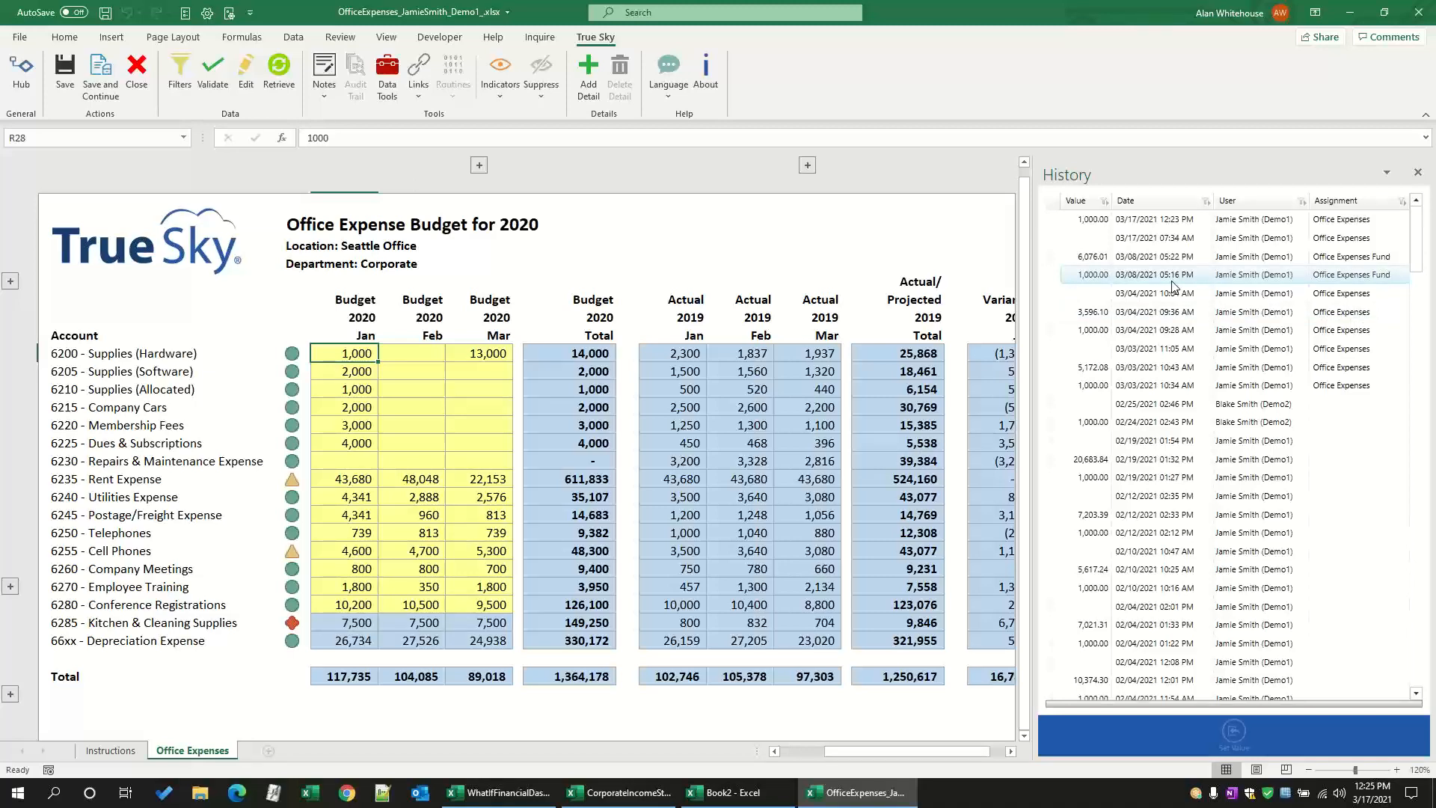
pyautogui.click(1090, 263)
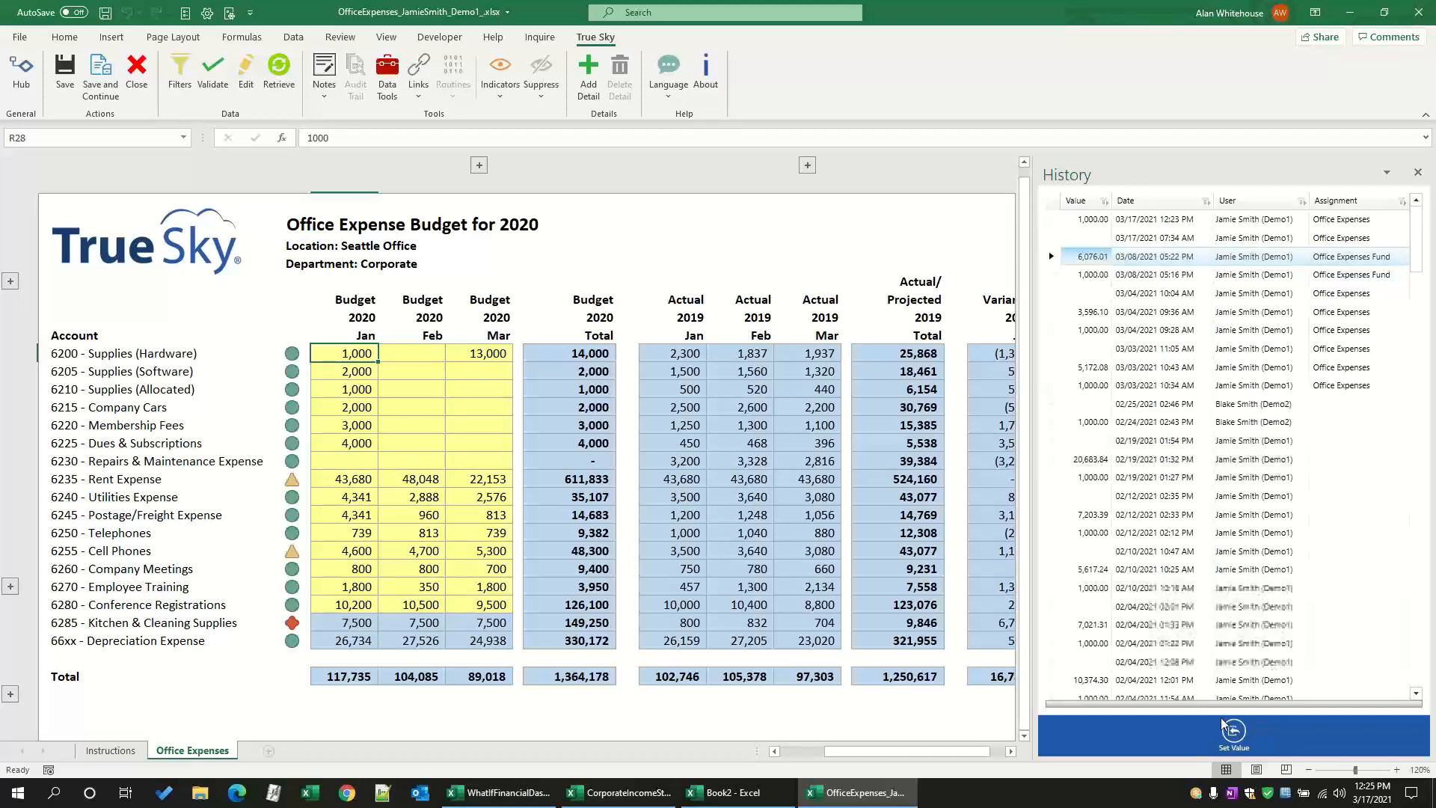
pyautogui.click(1234, 733)
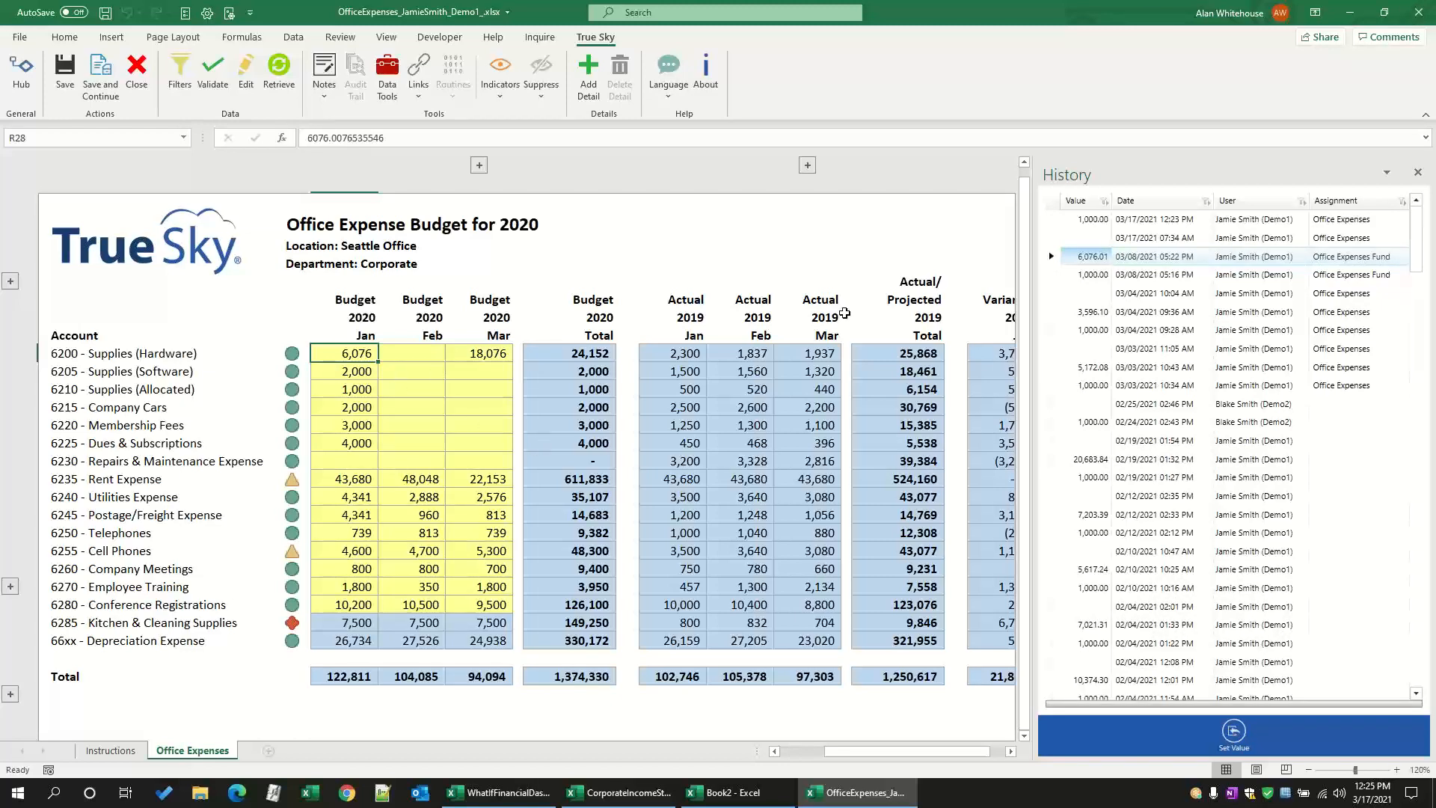
pyautogui.click(1419, 175)
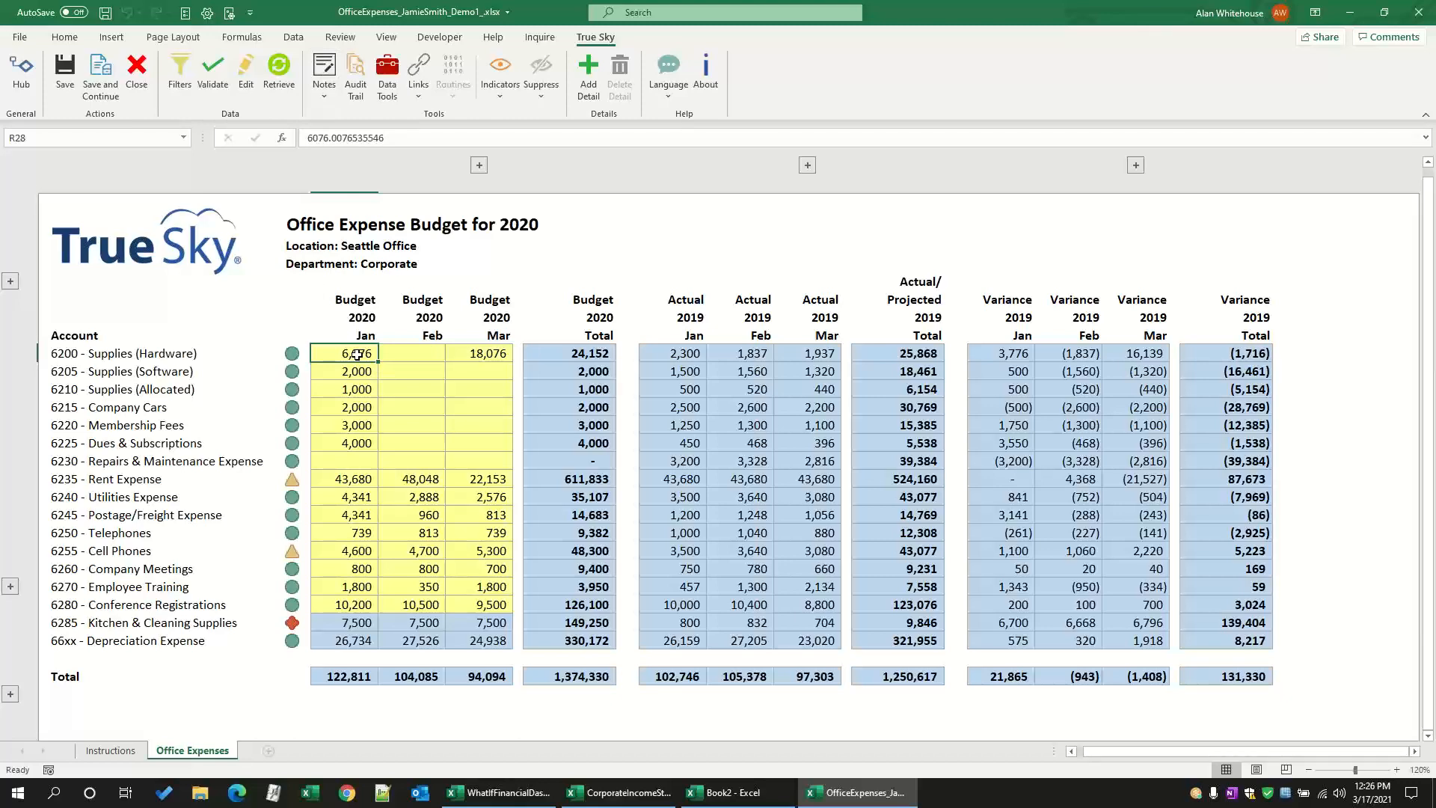
# Step: Review the January 2020 Supplies (Hardware) notes and the attached HardwareQuote.pdf, drafting and discarding a new note reading "My Note..."
pyautogui.rightClick(357, 355)
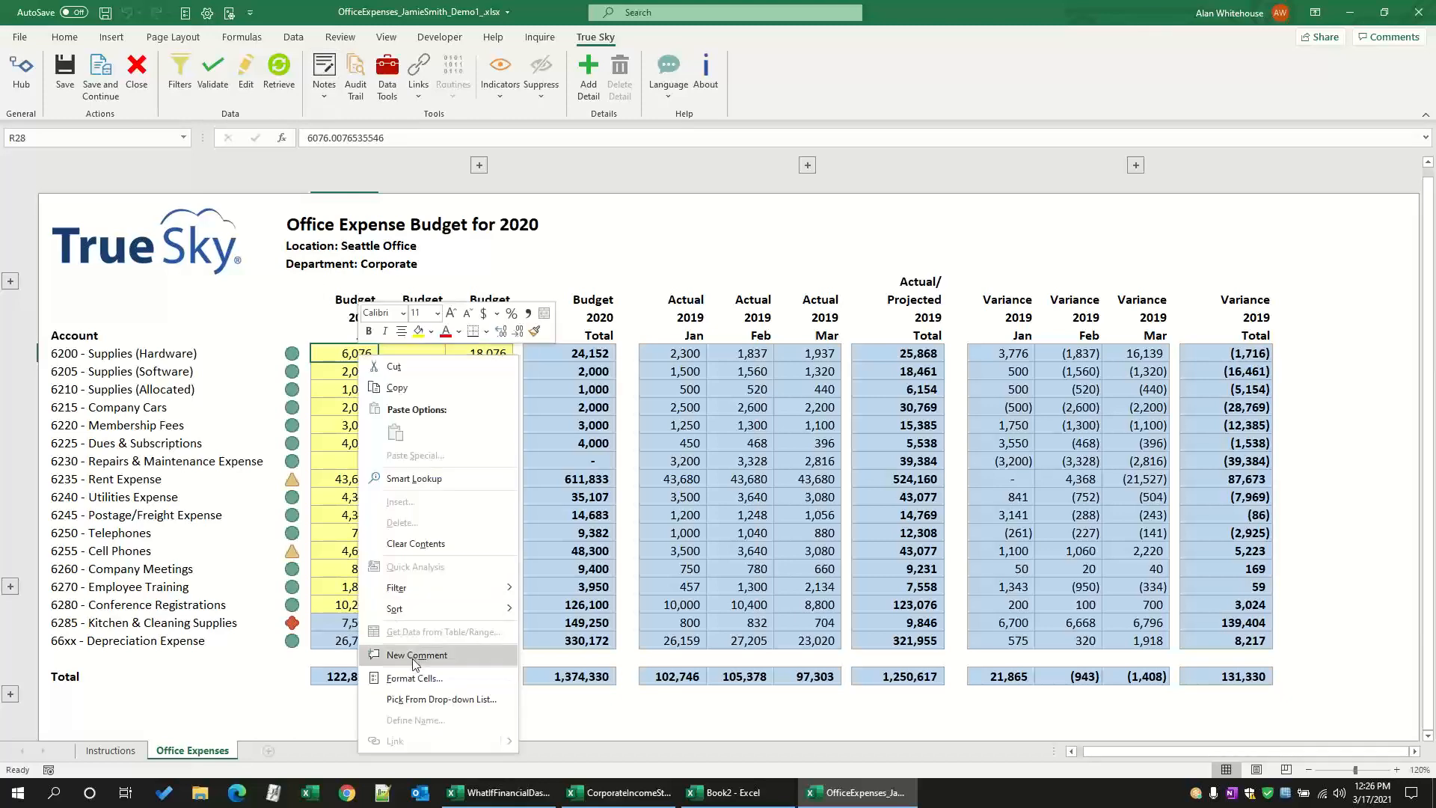
pyautogui.click(328, 349)
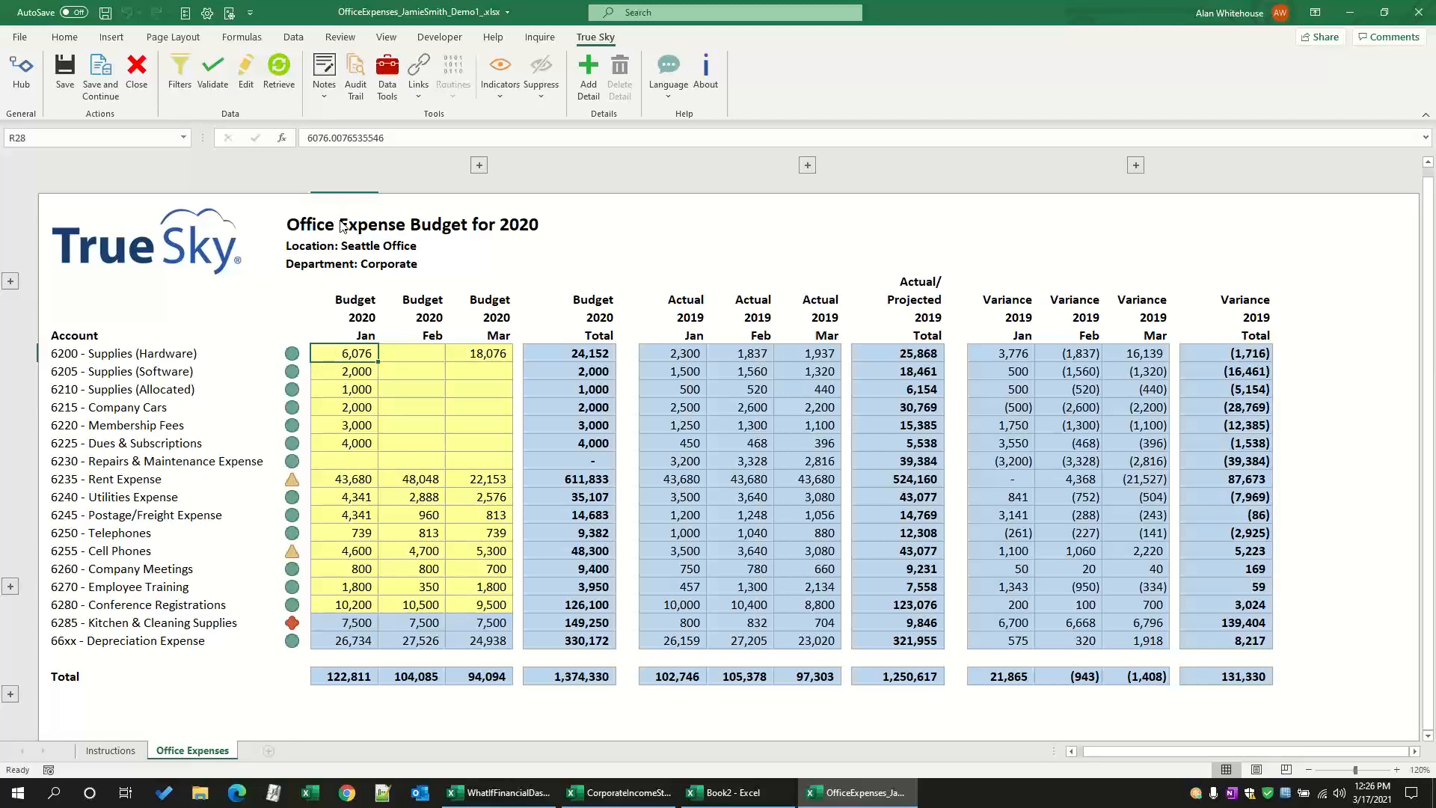
pyautogui.click(326, 68)
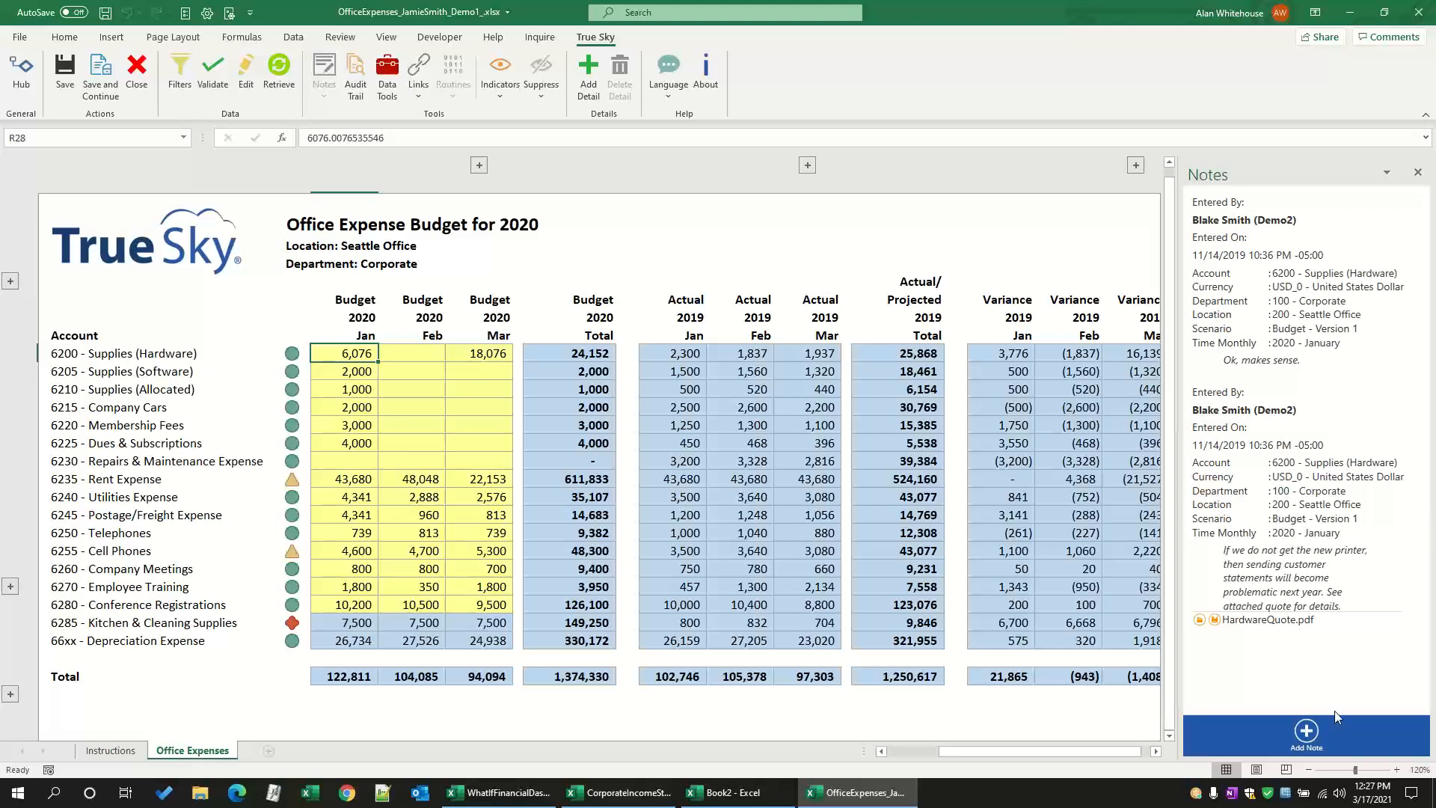
pyautogui.click(1306, 731)
pyautogui.click(696, 309)
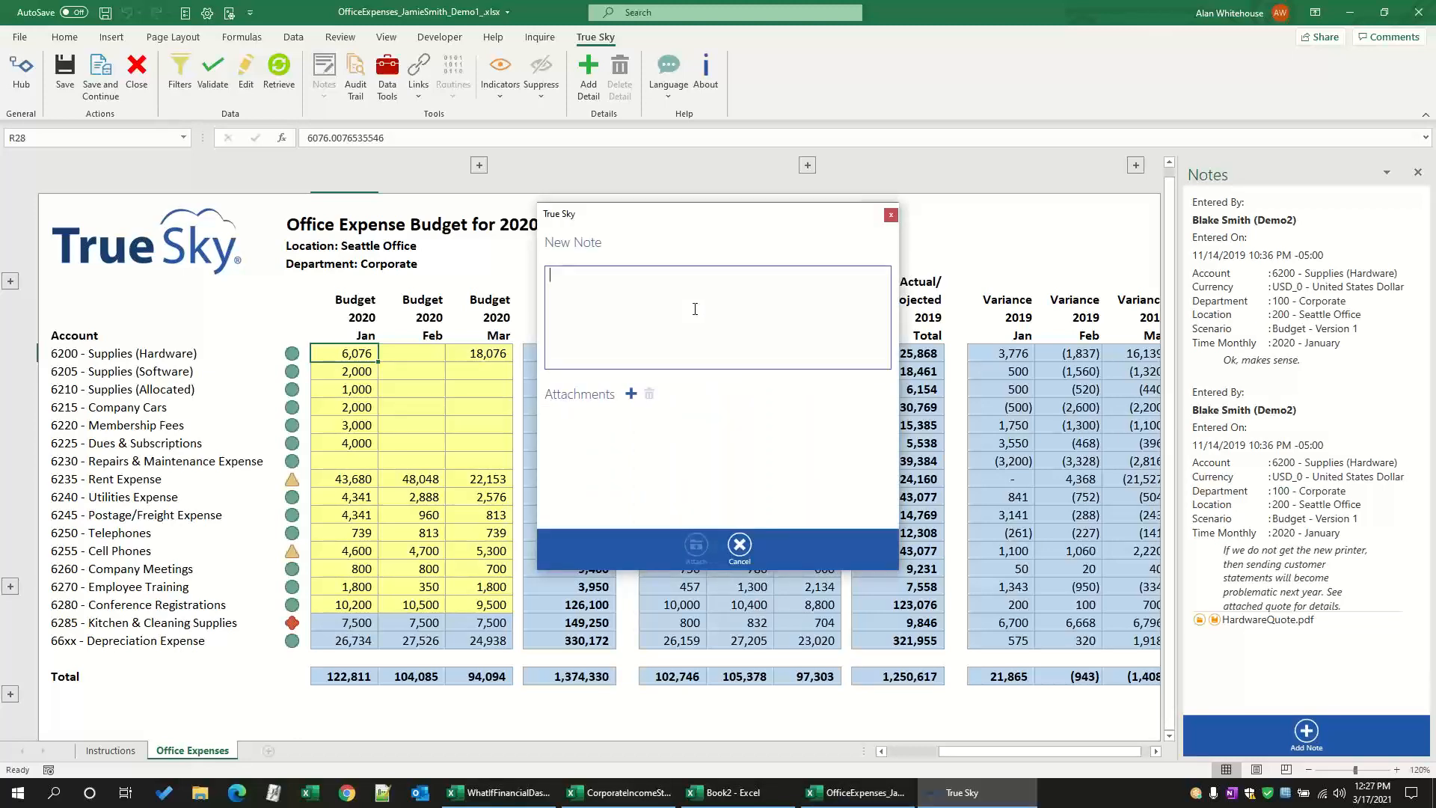
pyautogui.write('My Note...')
pyautogui.click(740, 545)
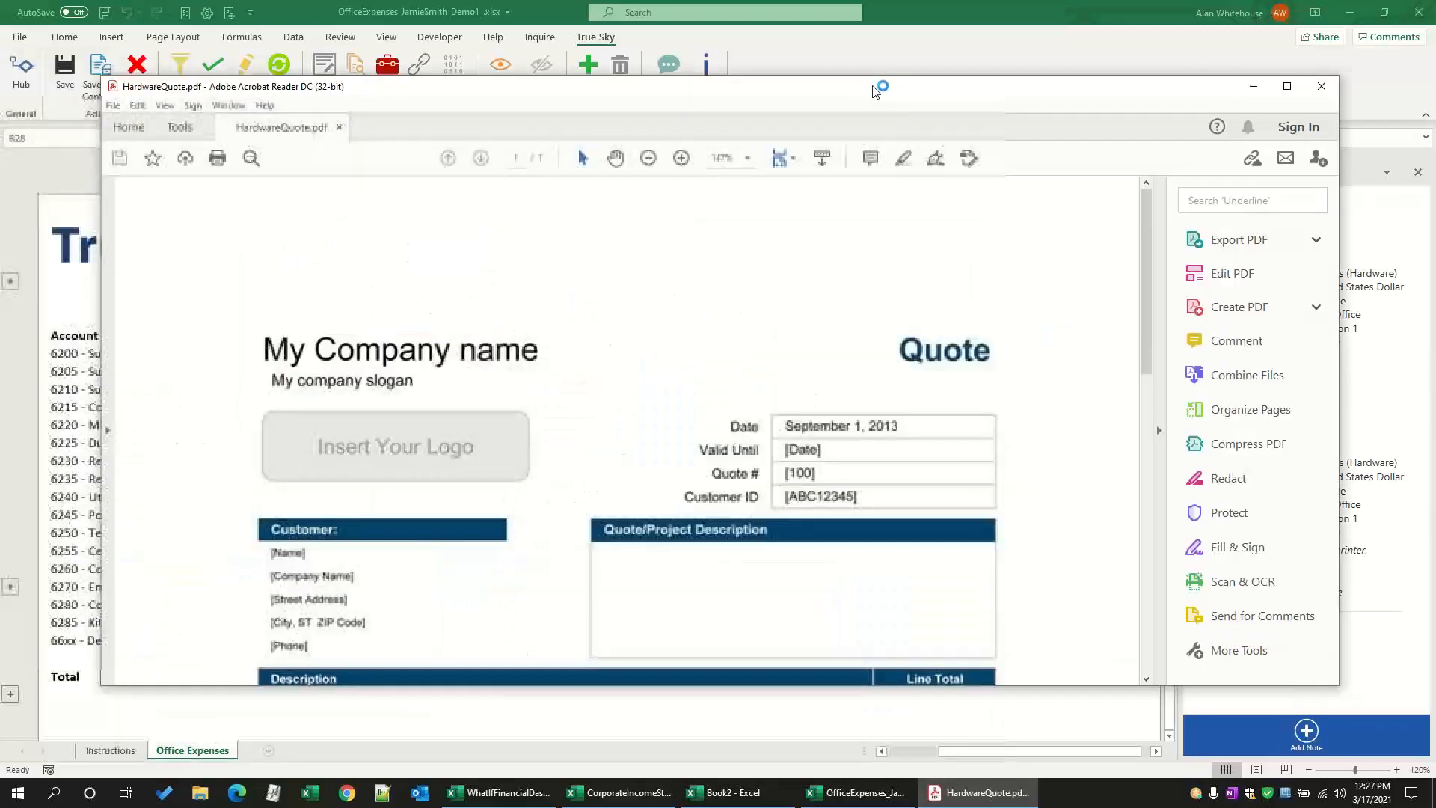
pyautogui.click(1326, 96)
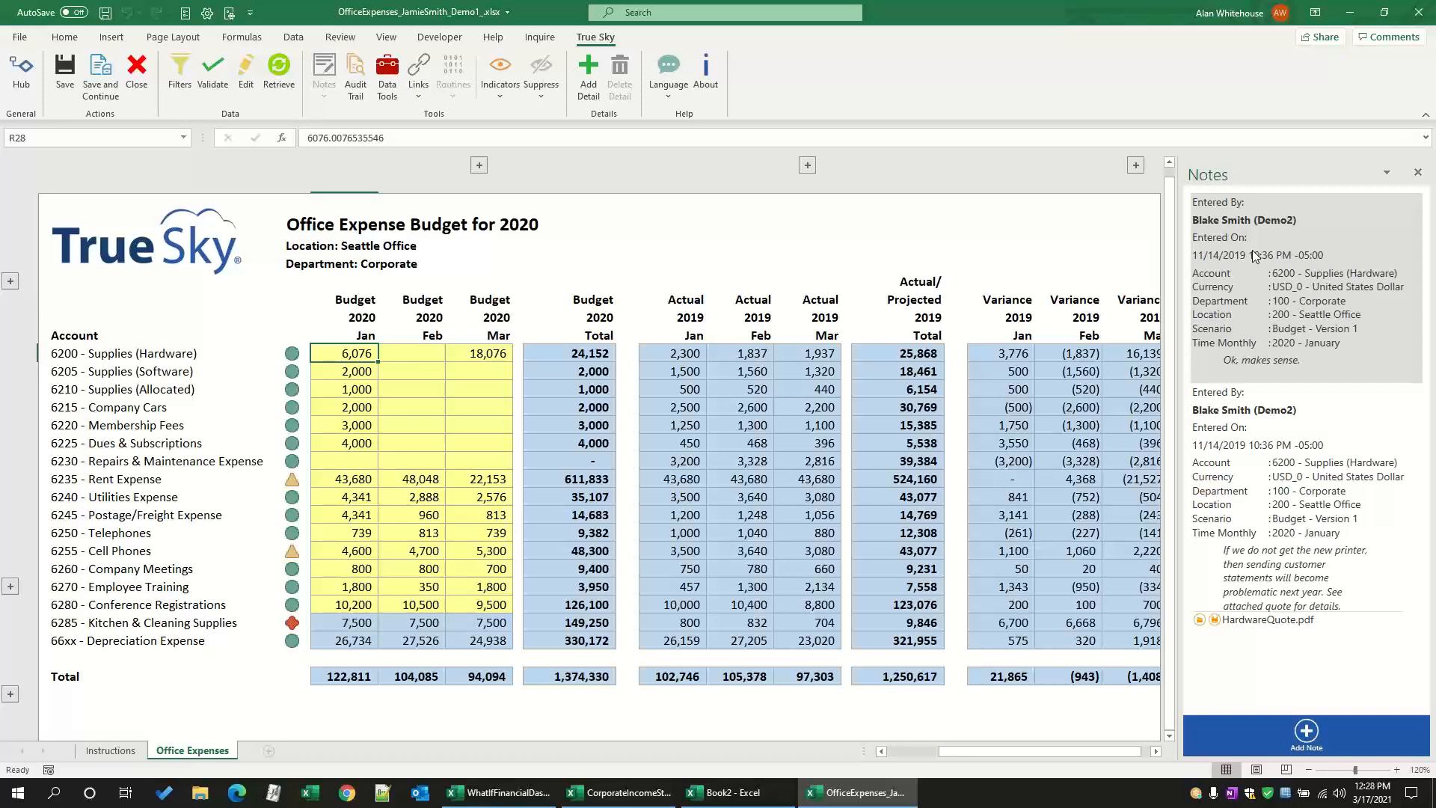
pyautogui.click(1419, 174)
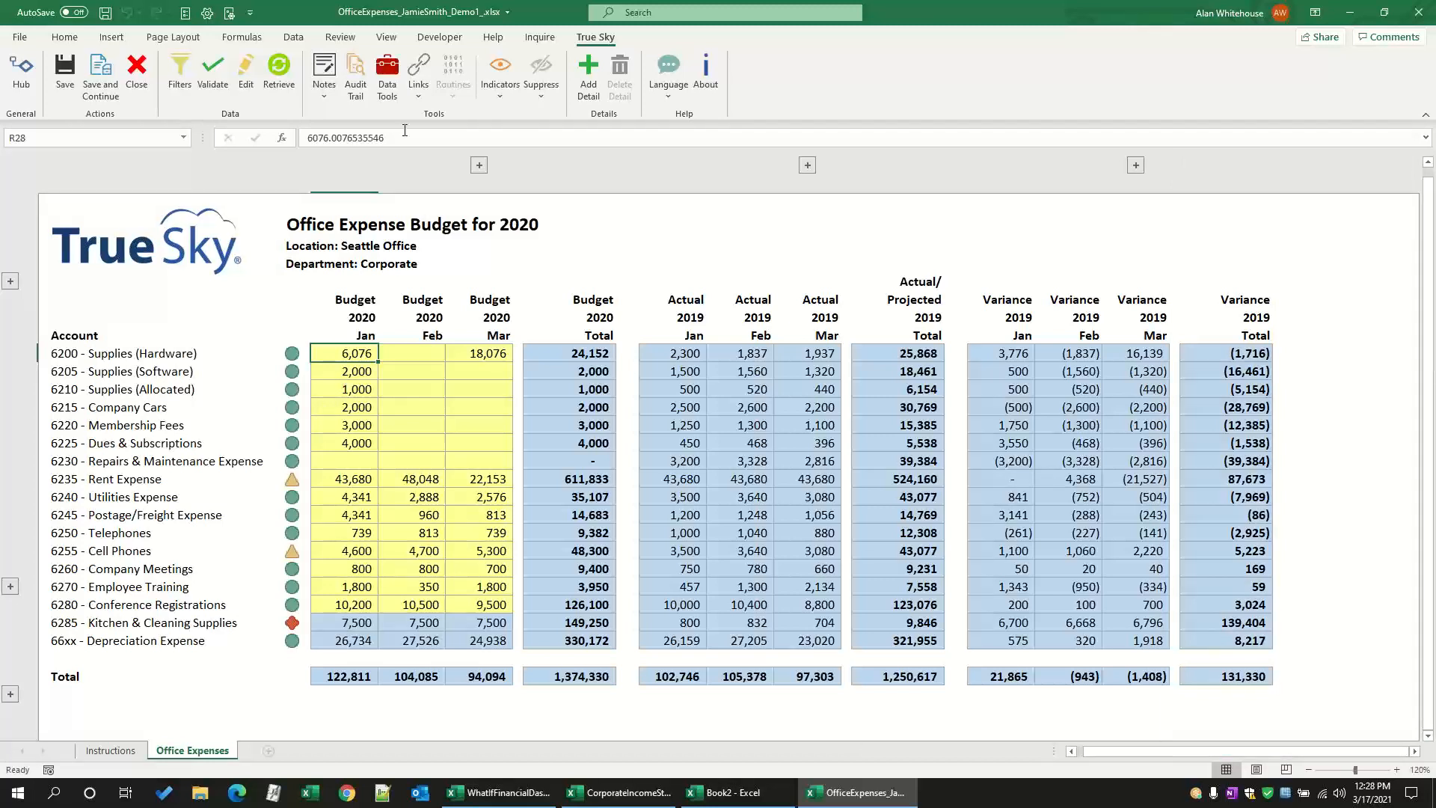
# Step: Expand the 2020 budget months and use Data Tools to replace January to December Supplies (Hardware) with 100000 spread by the Even method
pyautogui.click(389, 79)
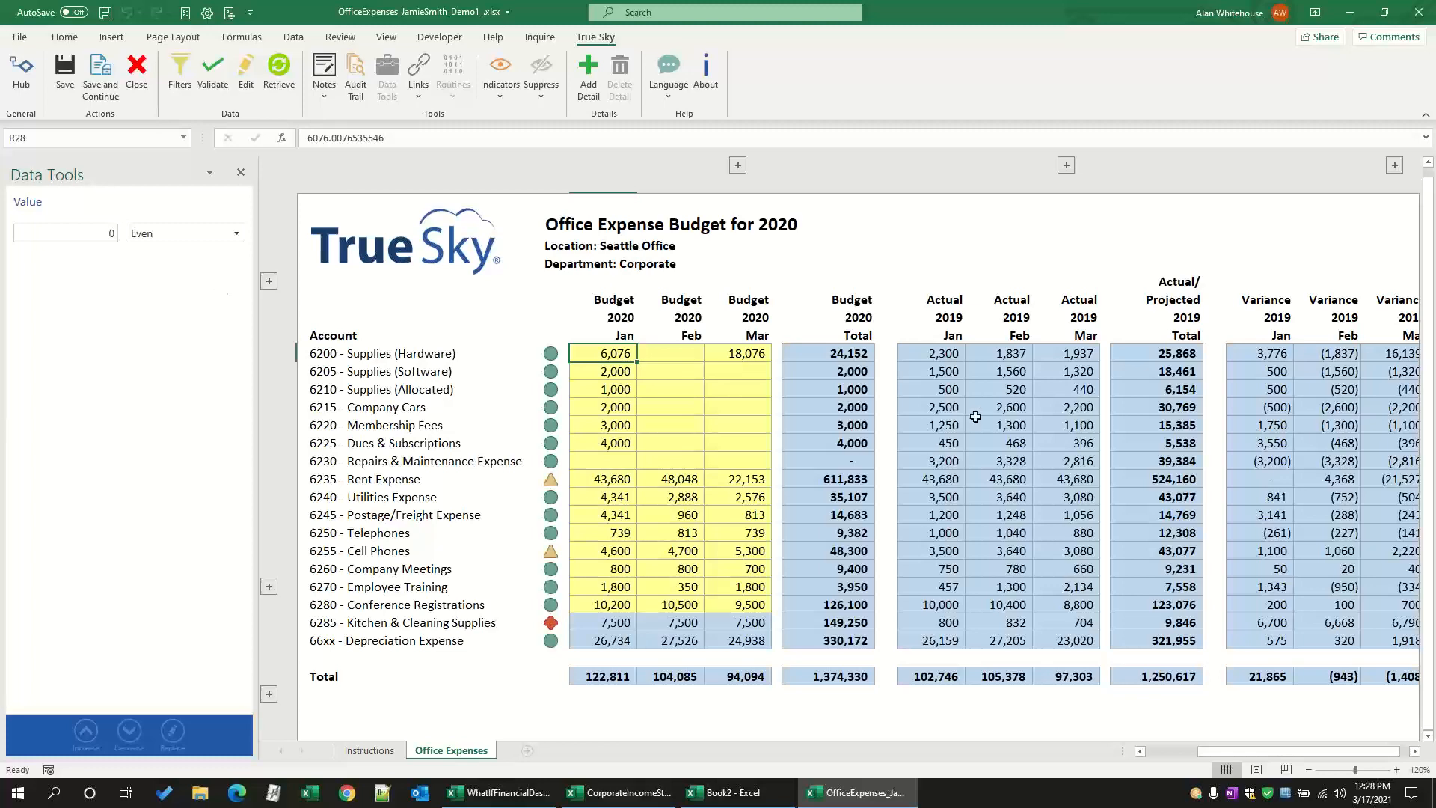
pyautogui.click(739, 165)
pyautogui.moveTo(1345, 358); pyautogui.dragTo(559, 361)
pyautogui.click(113, 234)
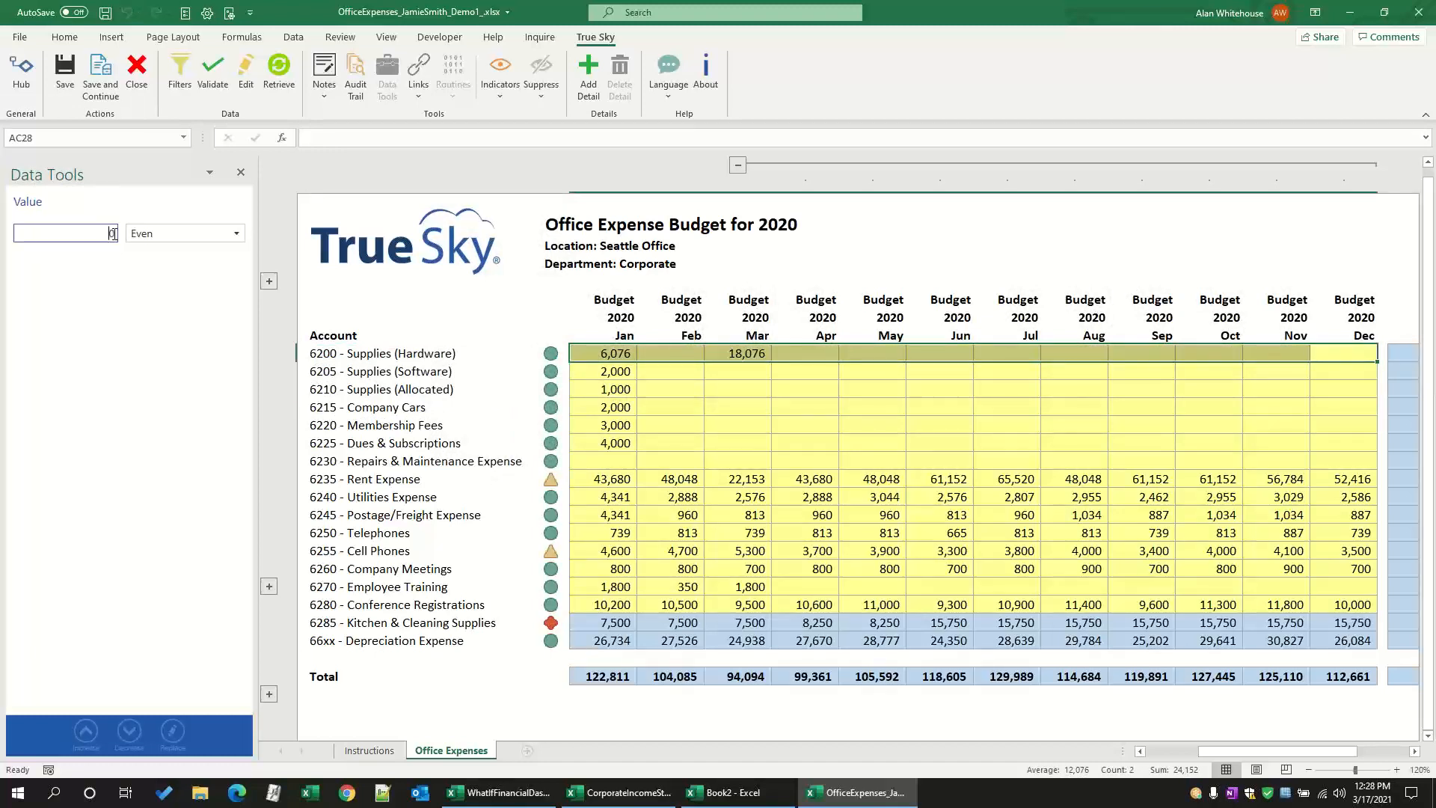
pyautogui.write('-100000')
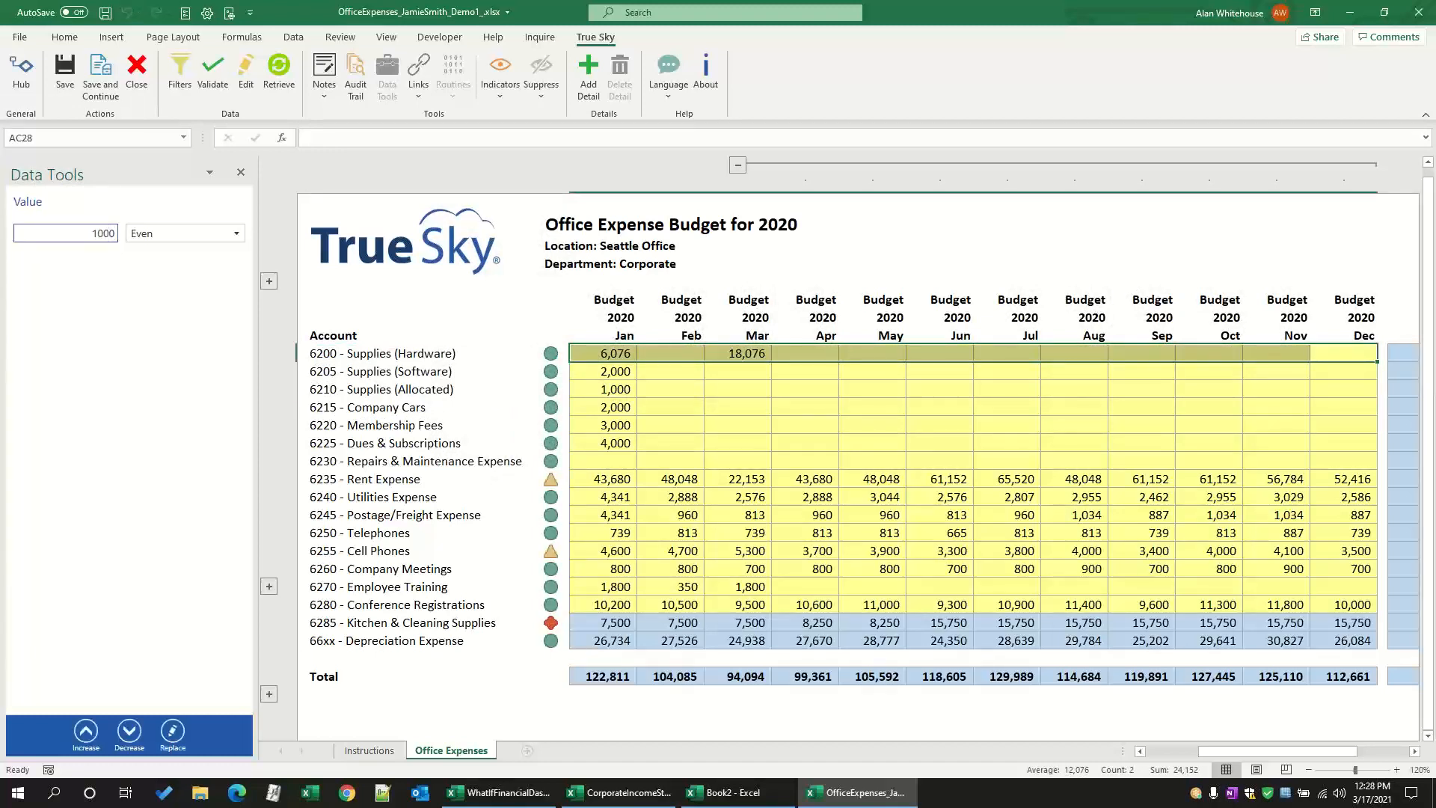
pyautogui.press('BackSpace')
pyautogui.press('BackSpace')
pyautogui.press('BackSpace')
pyautogui.press('BackSpace')
pyautogui.press('BackSpace')
pyautogui.press('BackSpace')
pyautogui.press('BackSpace')
pyautogui.write('100000')
pyautogui.click(199, 234)
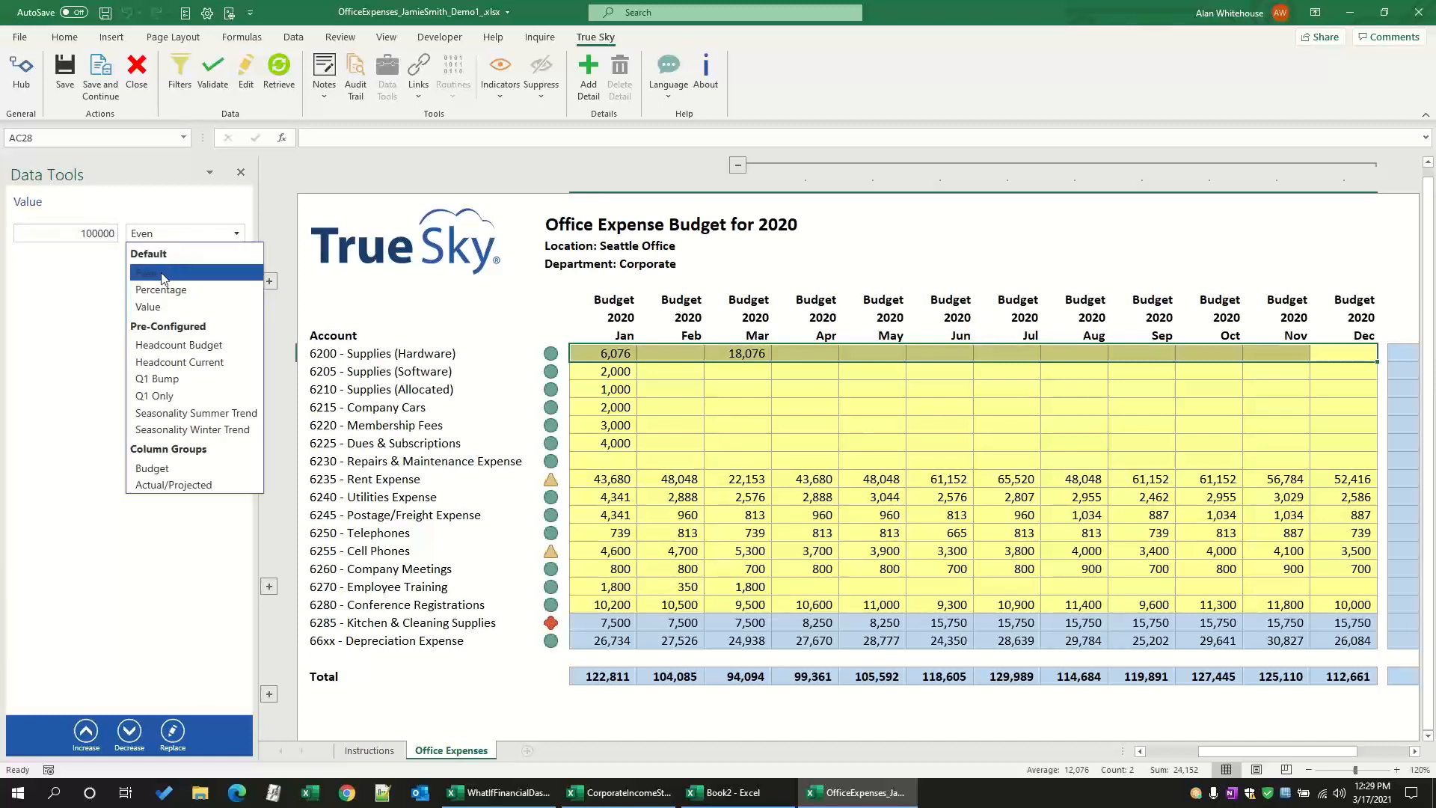
pyautogui.click(160, 274)
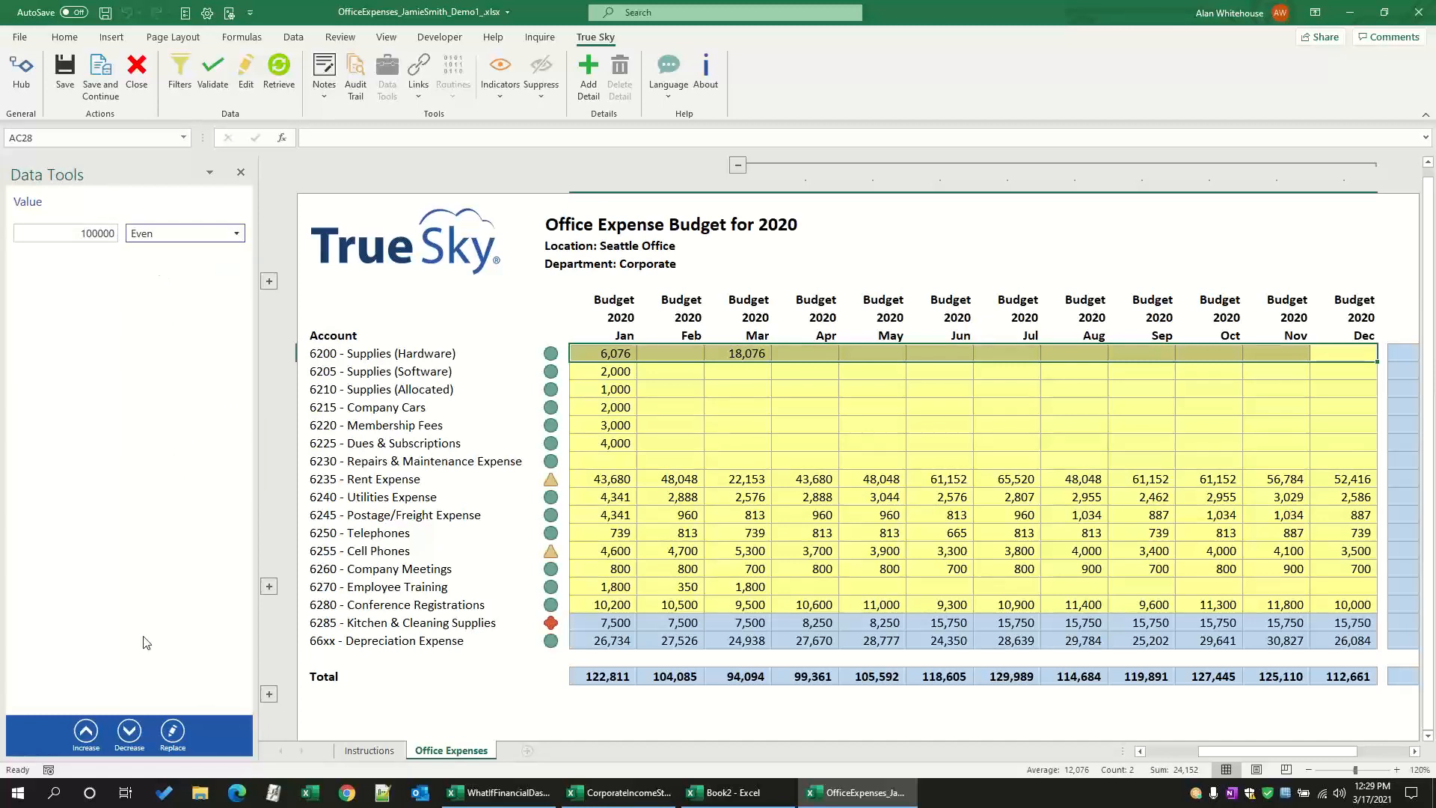
pyautogui.click(173, 731)
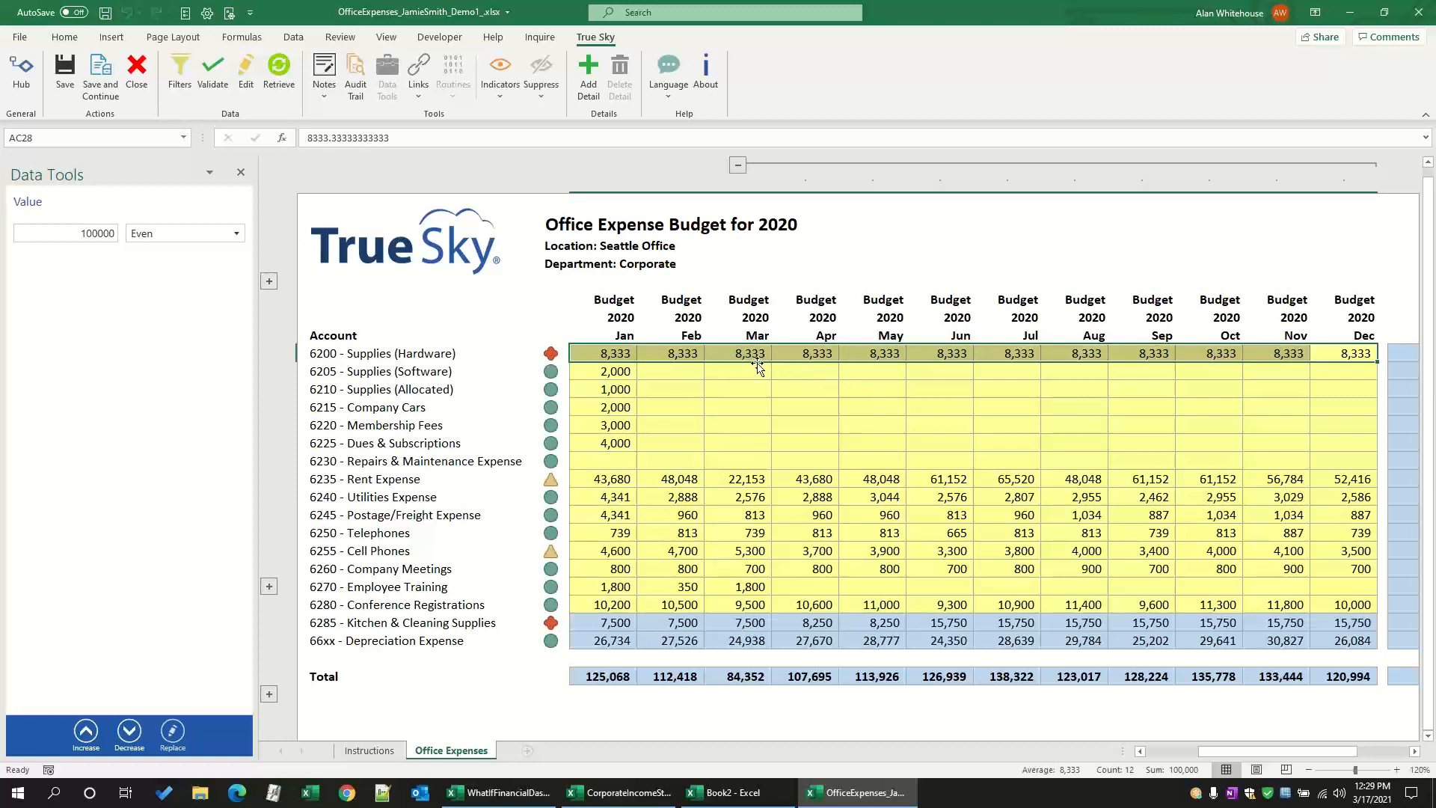
# Step: Add May, June, August and November Supplies (Allocated), June Membership Fees and October Company Cars to the selection, and replace all with 100000 spread evenly
pyautogui.click(855, 391)
pyautogui.keyDown('ctrl'); pyautogui.click(924, 424); pyautogui.keyUp('ctrl')
pyautogui.keyDown('ctrl'); pyautogui.click(955, 392); pyautogui.keyUp('ctrl')
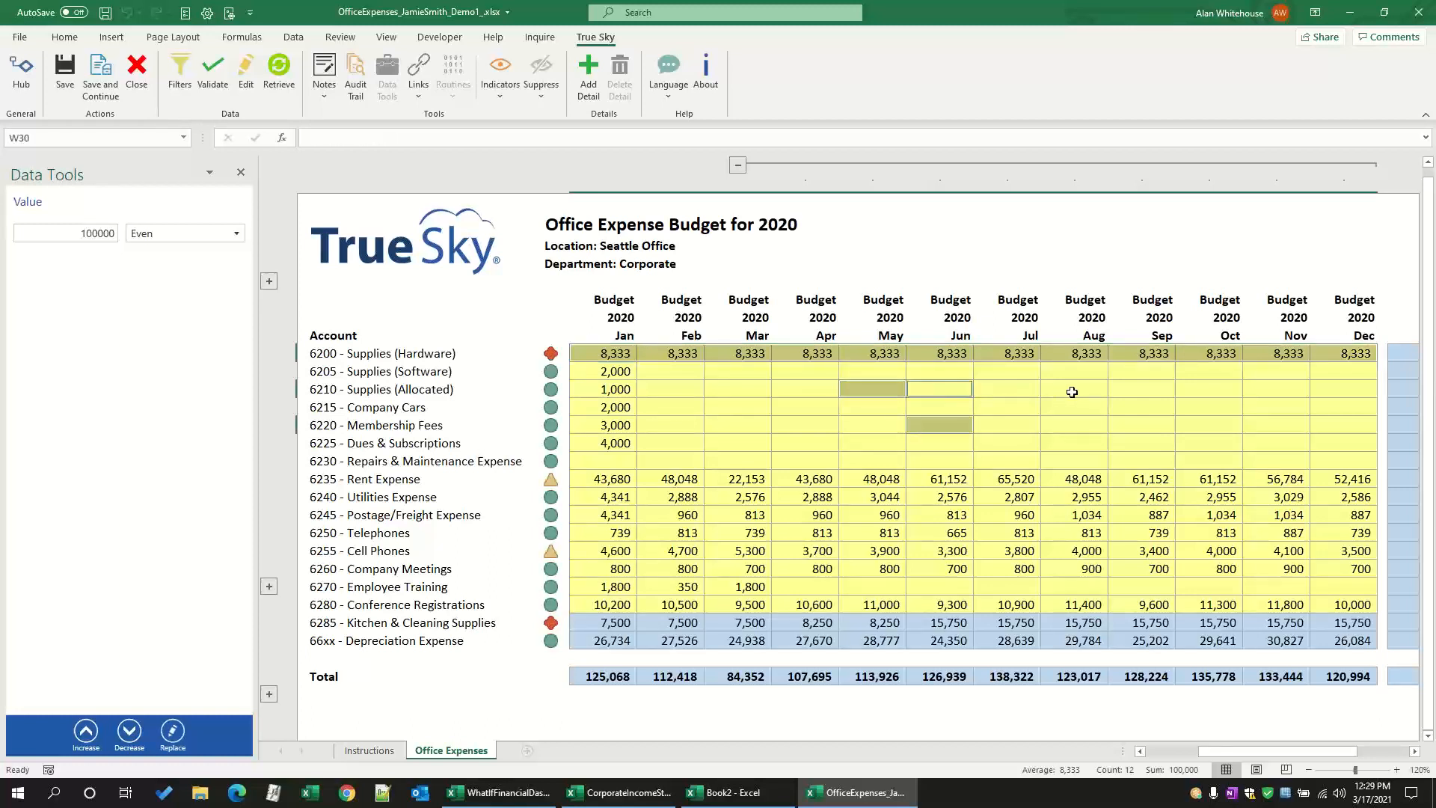
pyautogui.keyDown('ctrl'); pyautogui.click(1071, 389); pyautogui.keyUp('ctrl')
pyautogui.keyDown('ctrl'); pyautogui.click(1173, 409); pyautogui.keyUp('ctrl')
pyautogui.keyDown('ctrl'); pyautogui.click(1258, 385); pyautogui.keyUp('ctrl')
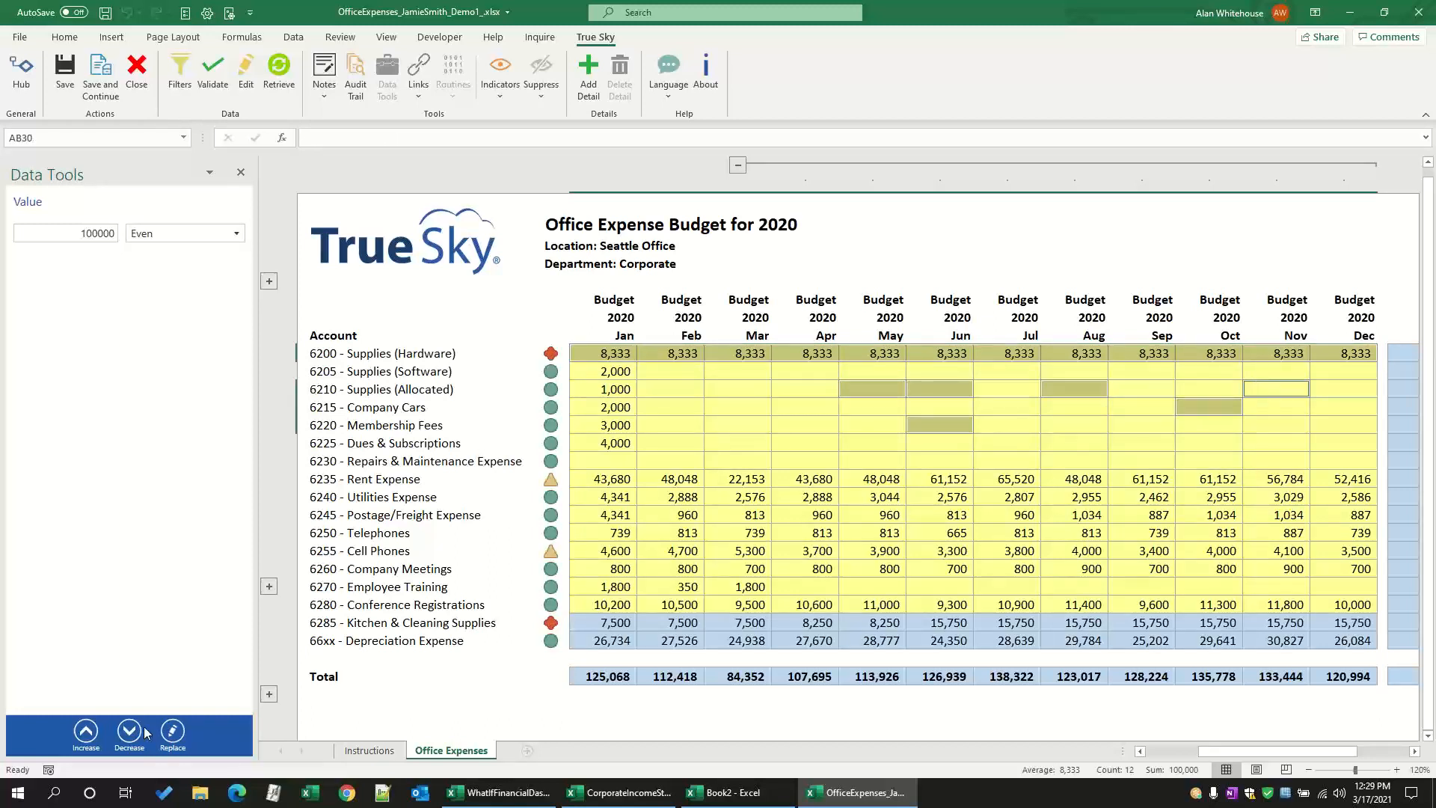
pyautogui.click(172, 733)
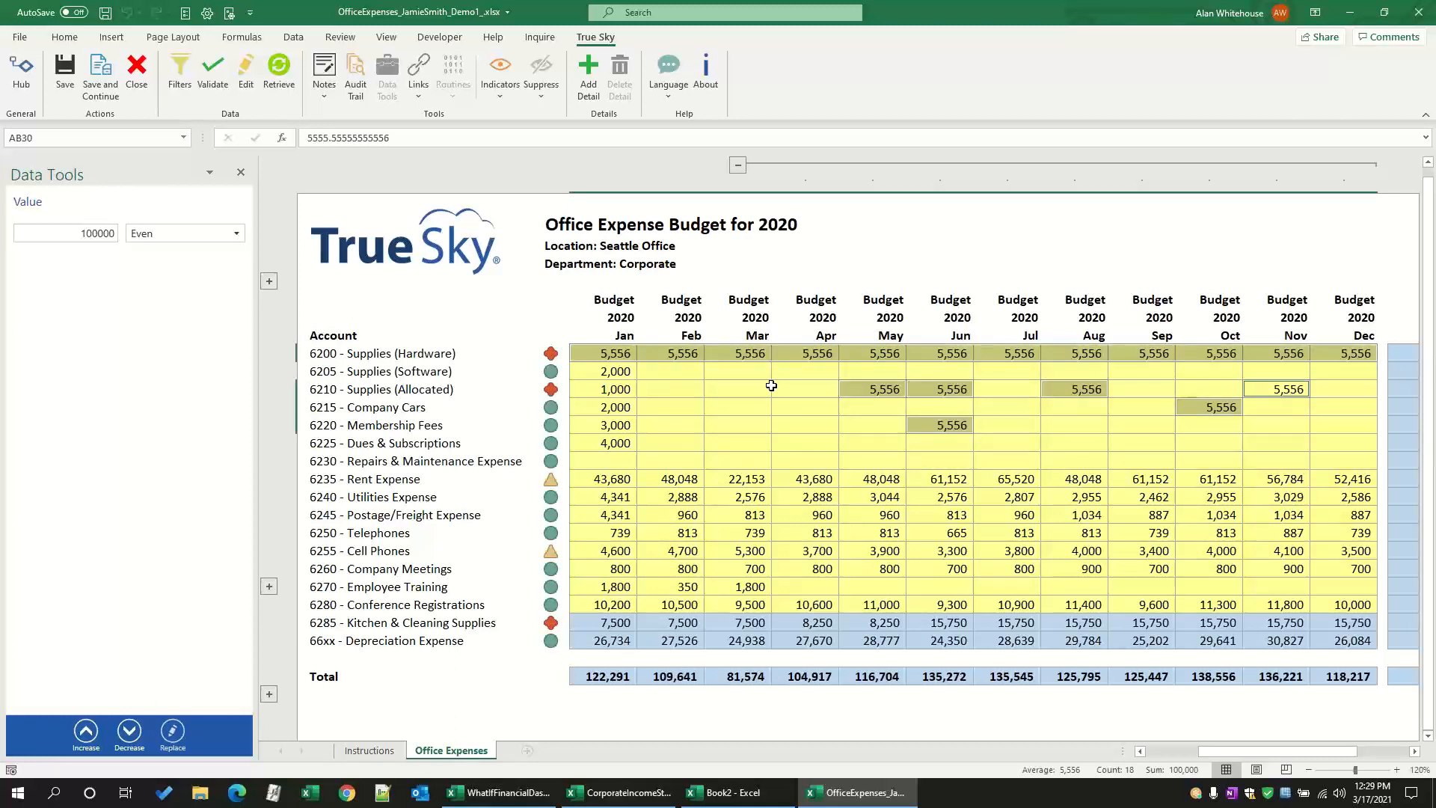
# Step: Replace January to December Supplies (Hardware) with 100000 spread by the Seasonality Summer Trend method
pyautogui.click(678, 409)
pyautogui.moveTo(612, 354); pyautogui.dragTo(1354, 353)
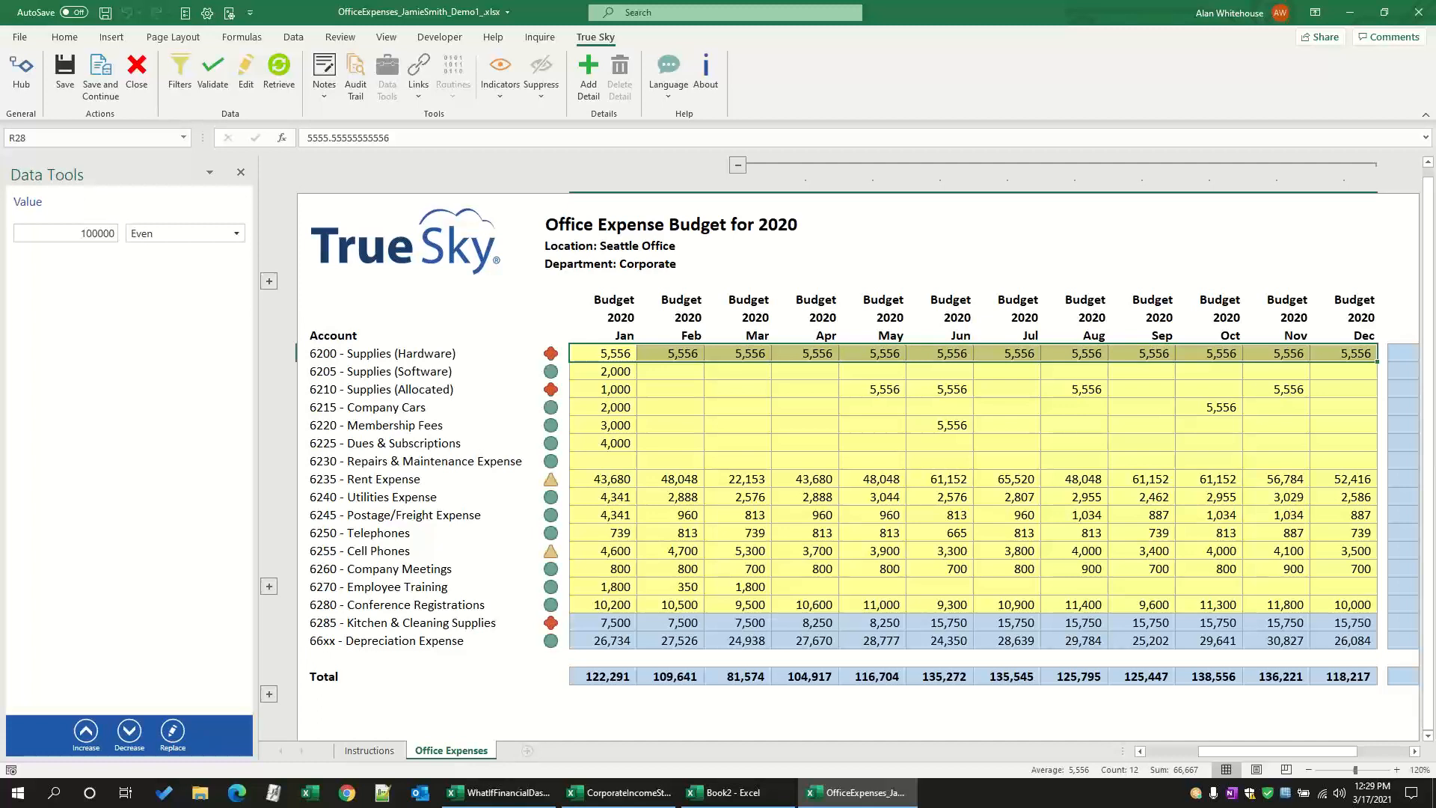
pyautogui.click(191, 238)
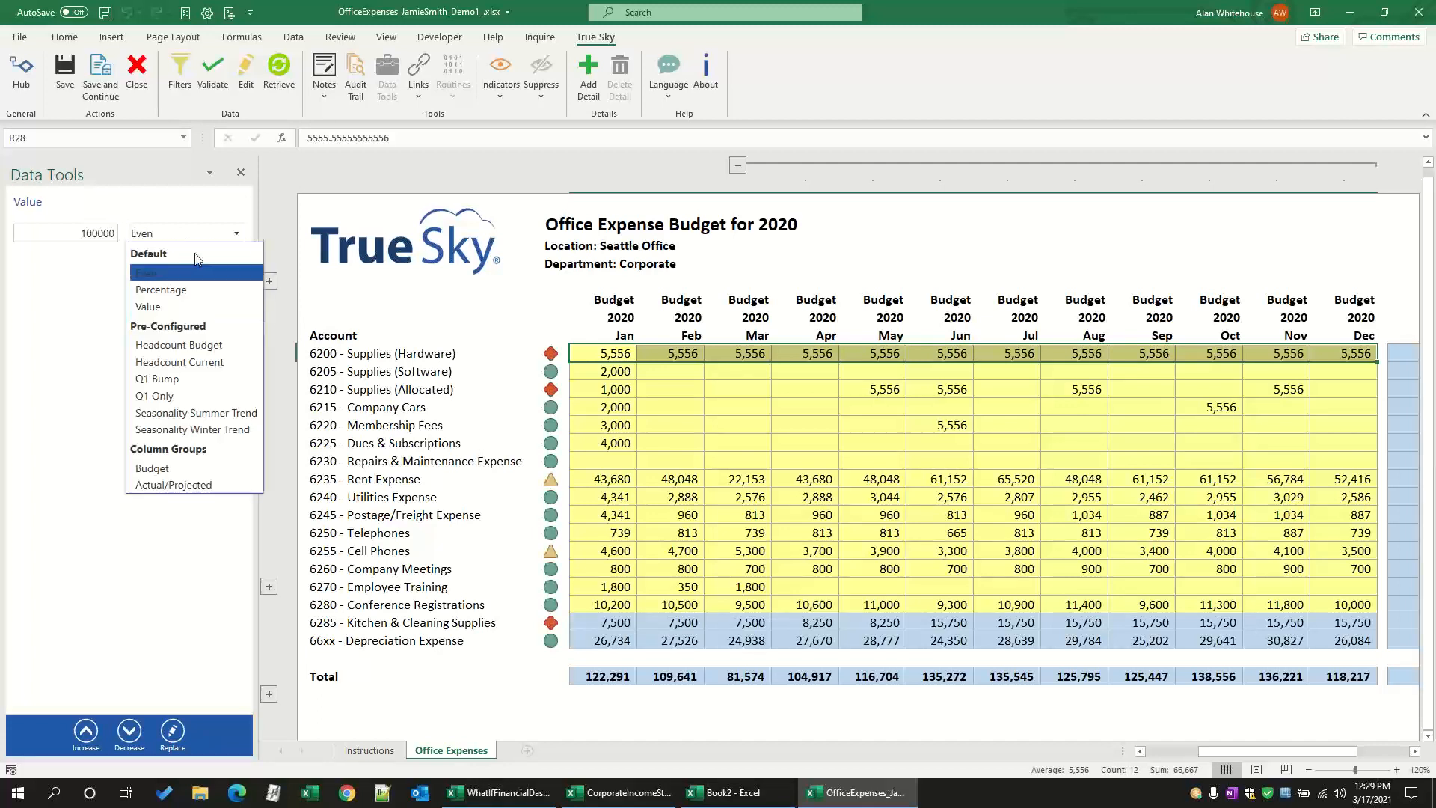
pyautogui.click(203, 420)
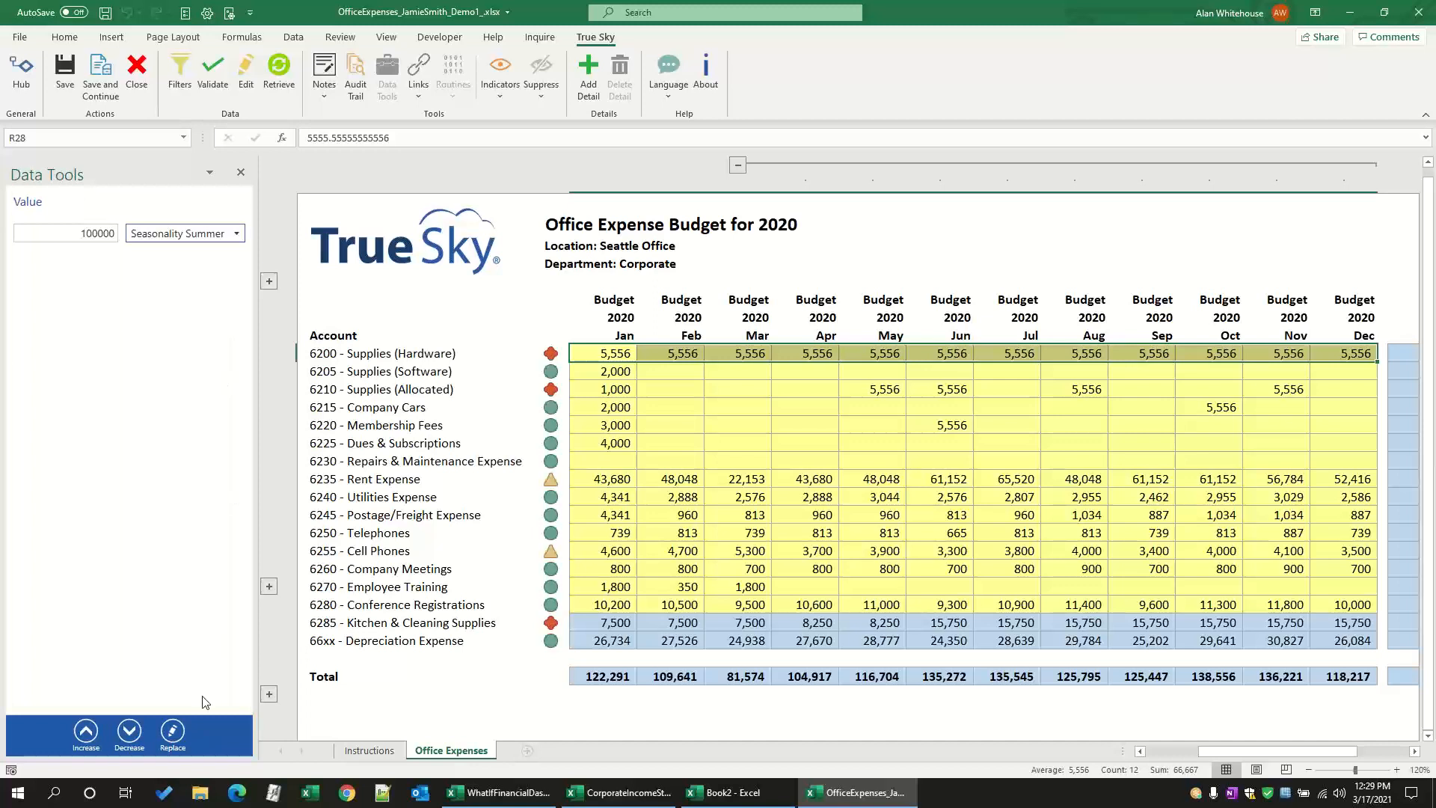
pyautogui.click(186, 736)
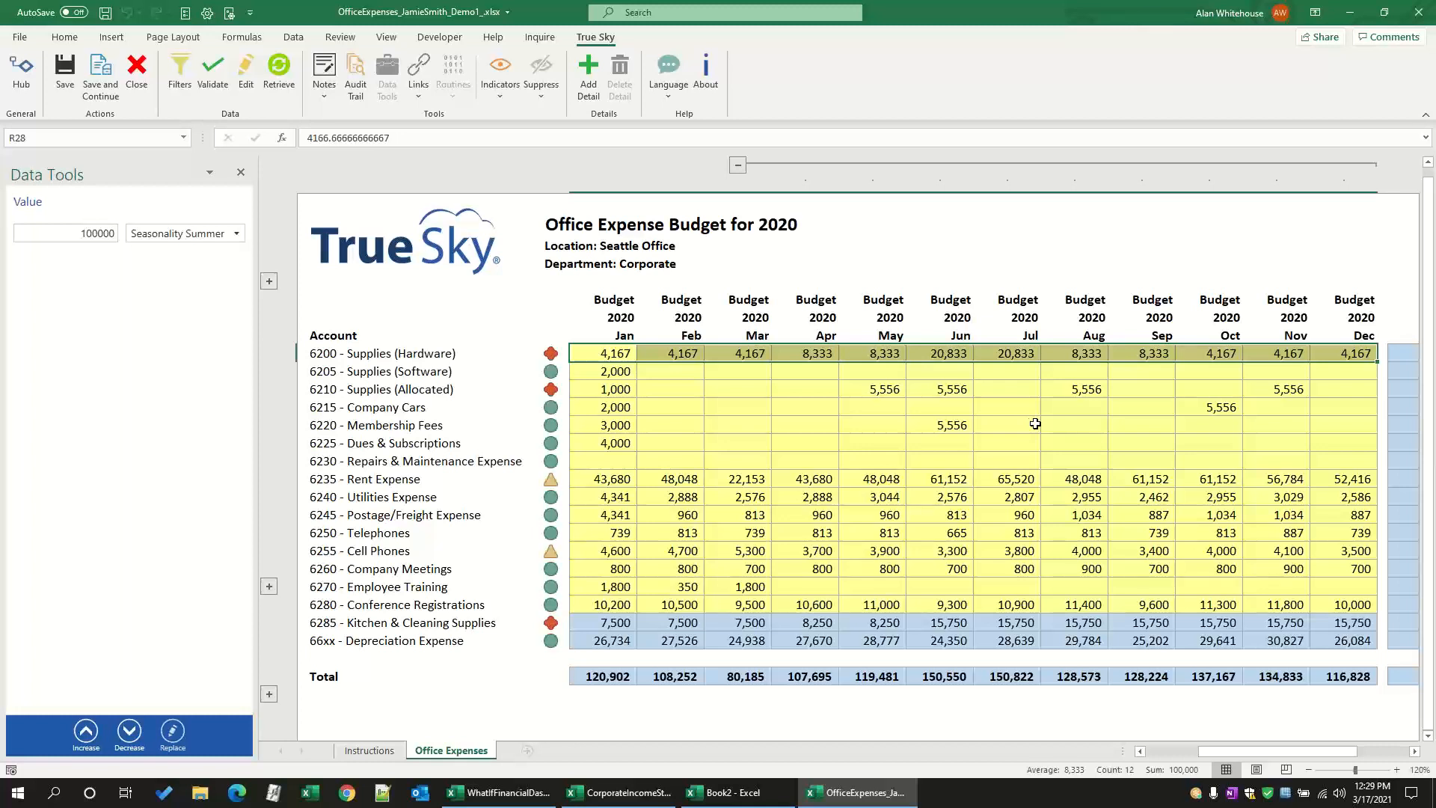
# Step: Replace January to December Supplies (Hardware) with 100000 spread by the Actual/Projected column group, and collapse the 2020 budget months
pyautogui.click(239, 235)
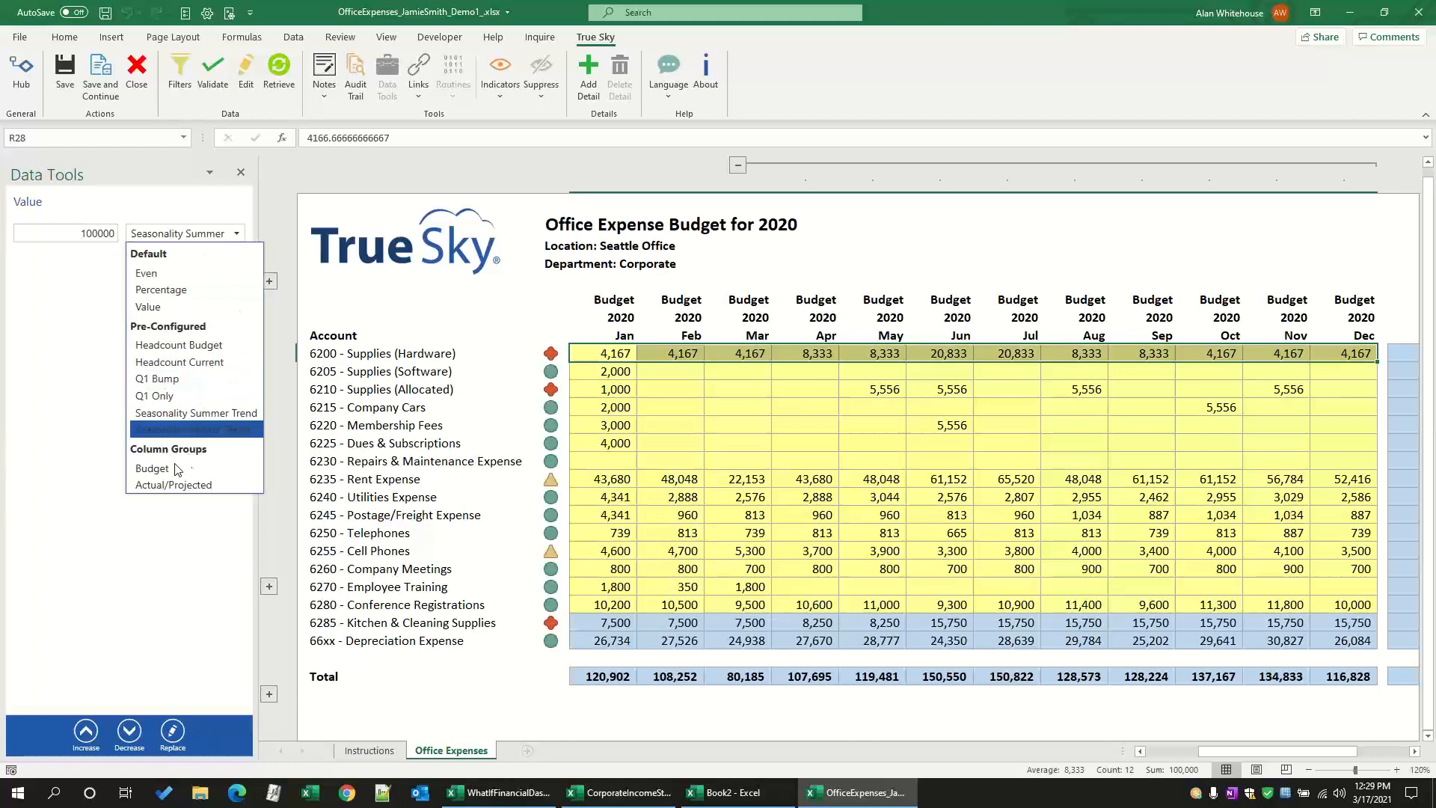
pyautogui.click(164, 485)
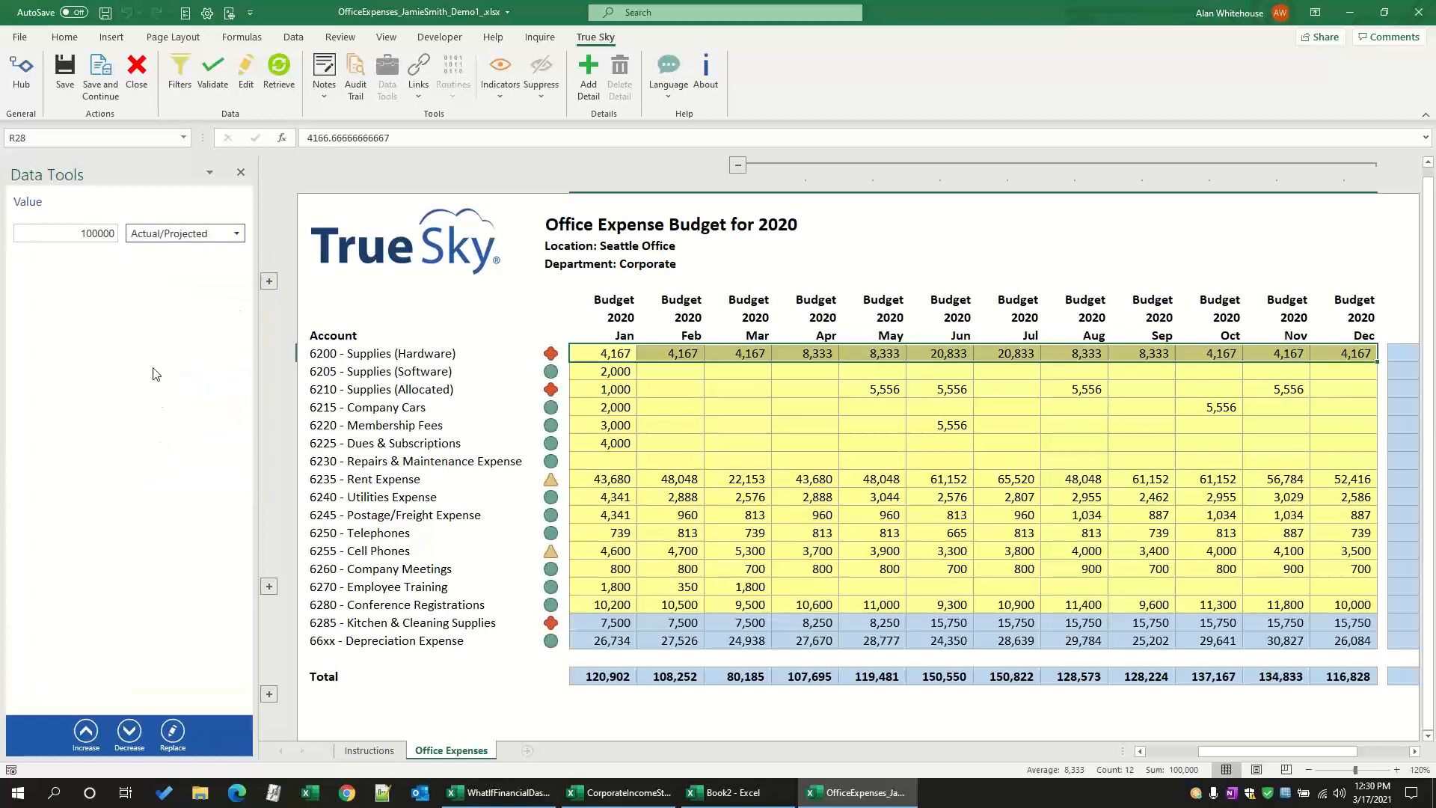
pyautogui.click(173, 732)
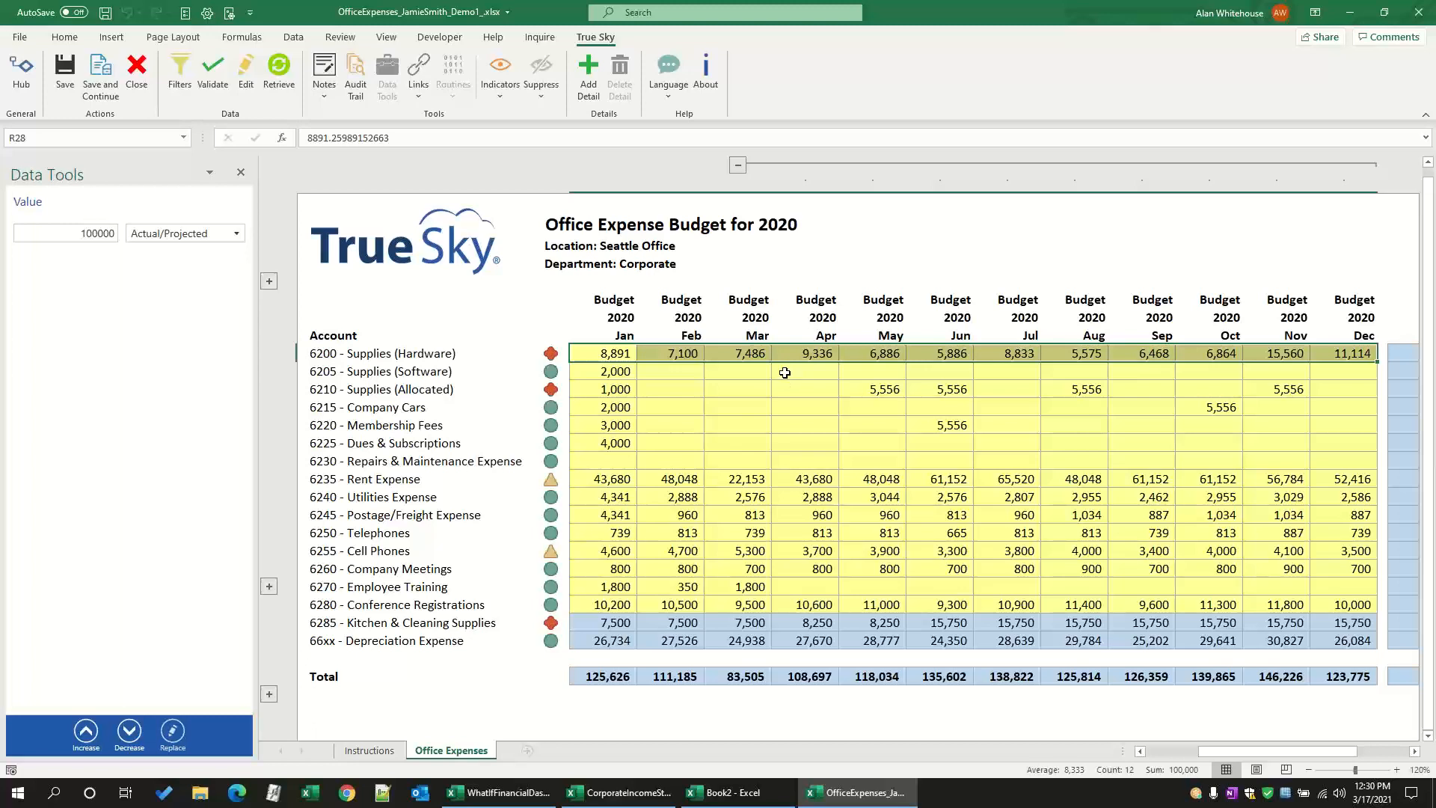
pyautogui.click(740, 166)
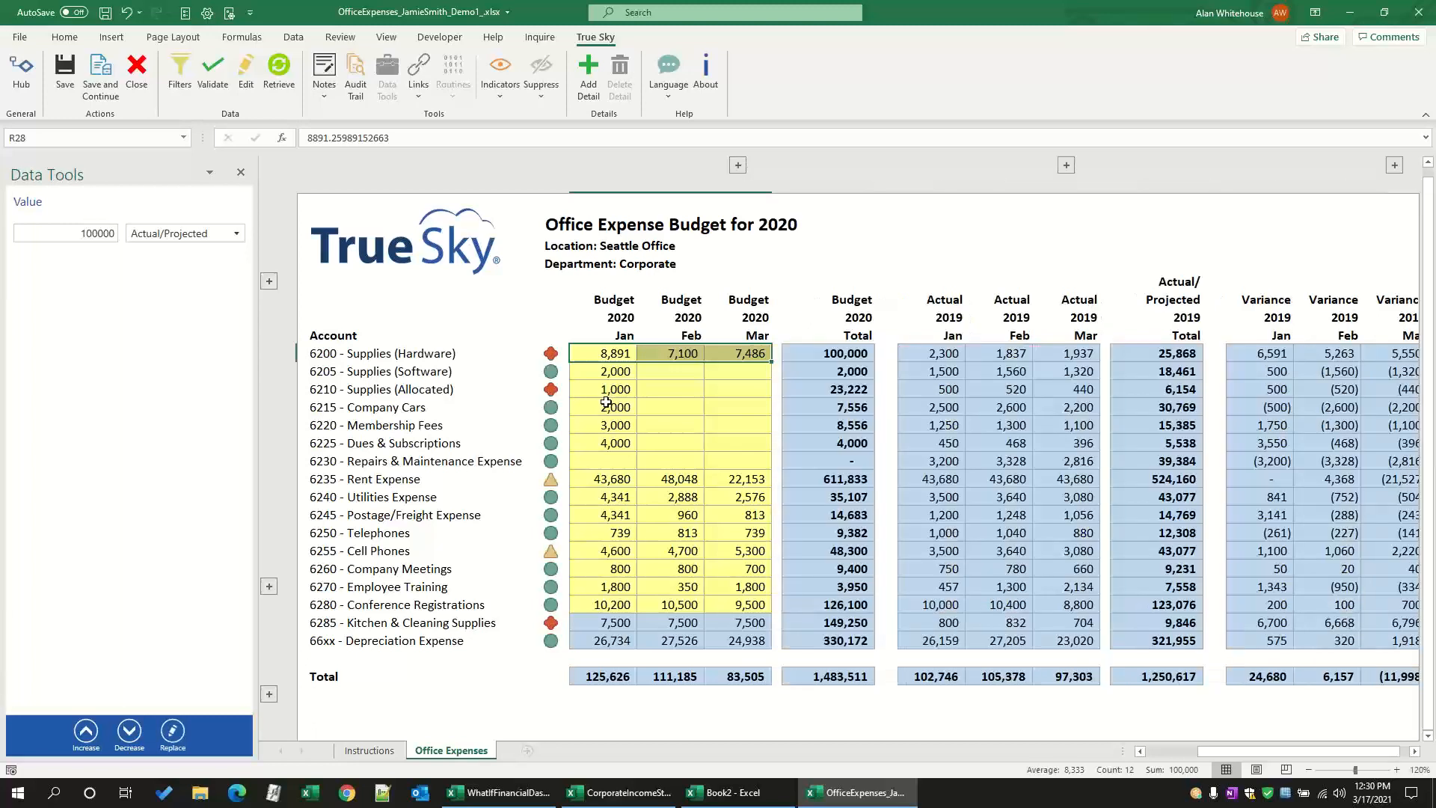
# Step: Copy the January budgets from Supplies (Allocated) through Dues & Subscriptions into February, starting at Supplies (Software)
pyautogui.click(605, 404)
pyautogui.moveTo(601, 384); pyautogui.dragTo(595, 435)
pyautogui.hotkey('ctrl', 'c')
pyautogui.click(658, 372)
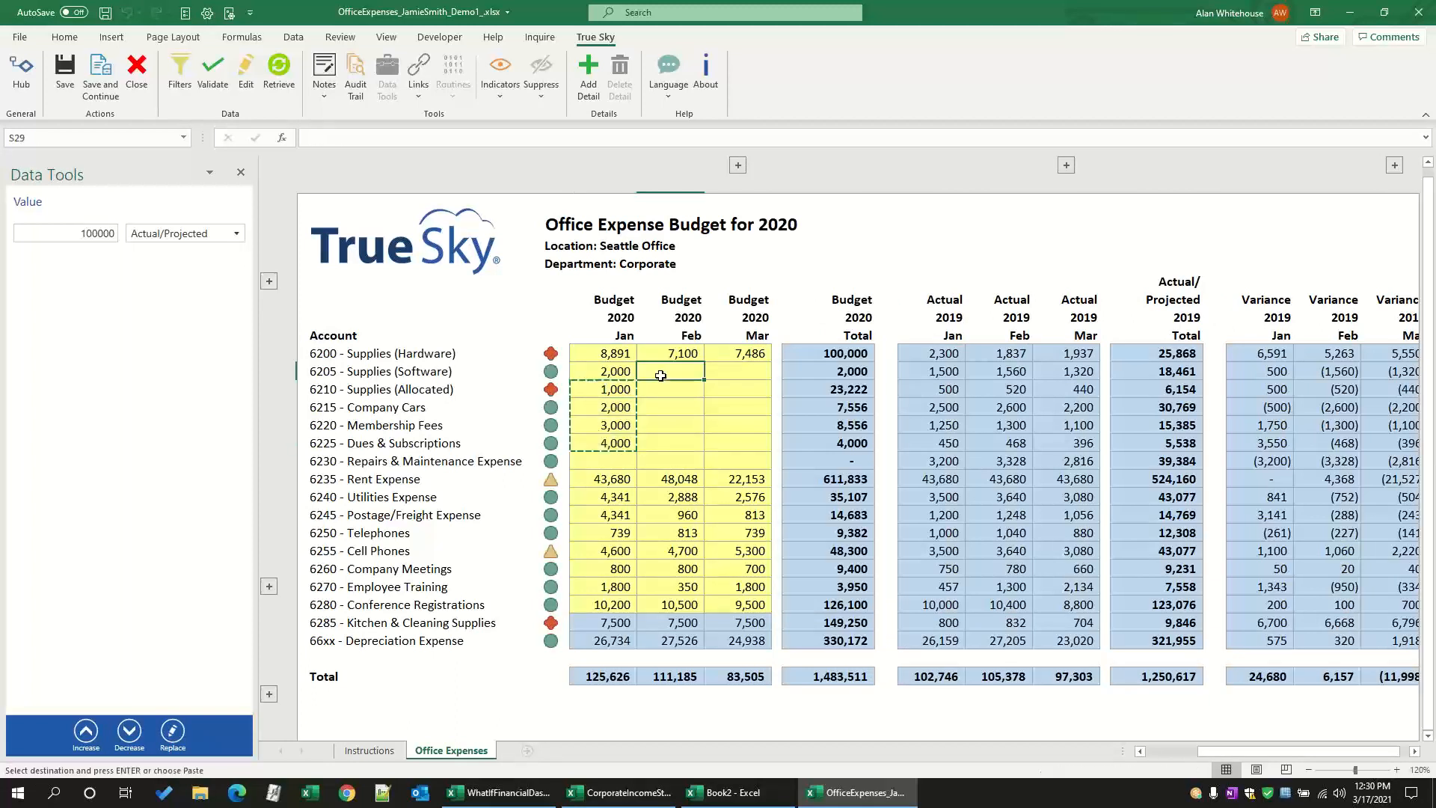
pyautogui.hotkey('ctrl', 'v')
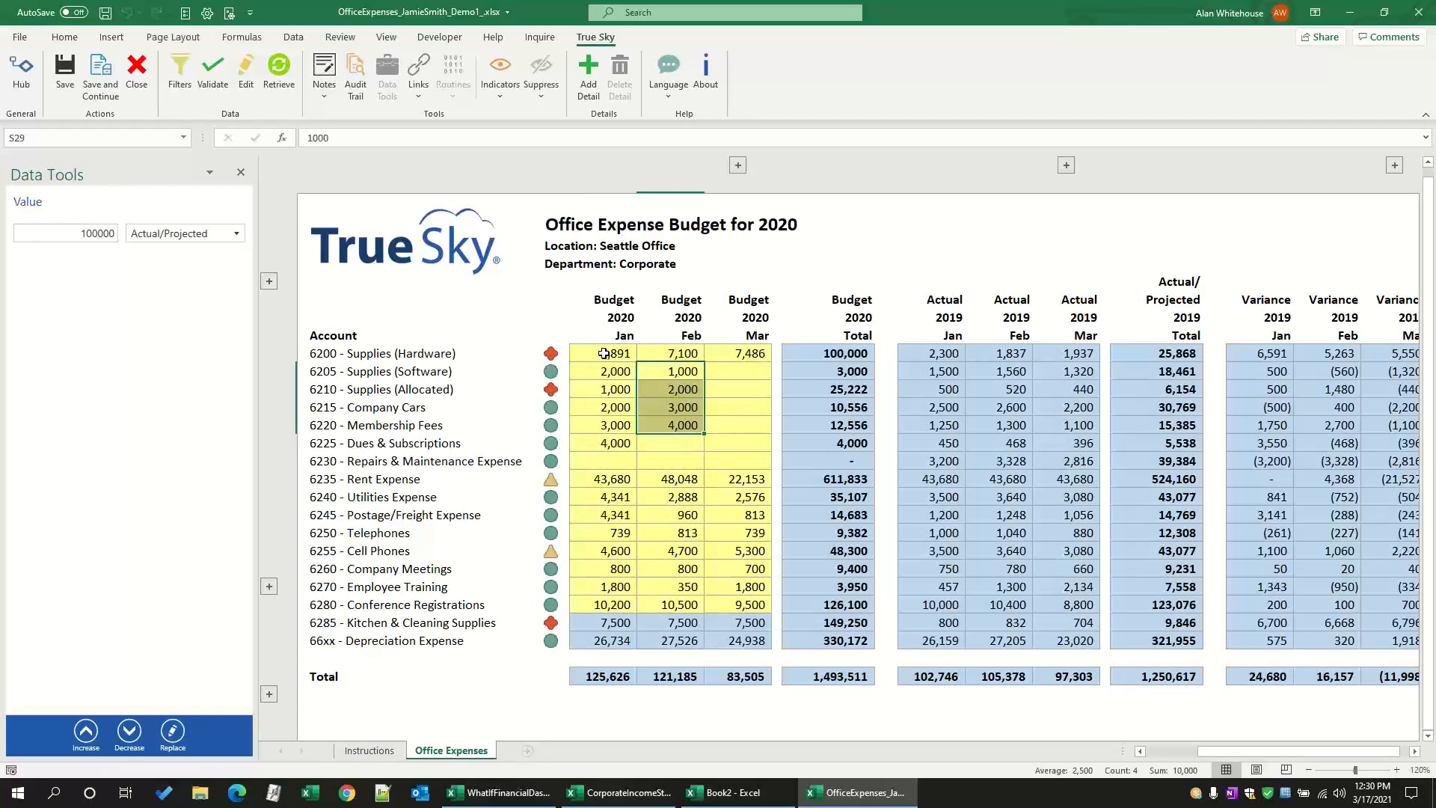
# Step: Copy the January budgets from Supplies (Hardware) through Dues & Subscriptions into March, starting at Supplies (Software)
pyautogui.moveTo(602, 353); pyautogui.dragTo(598, 445)
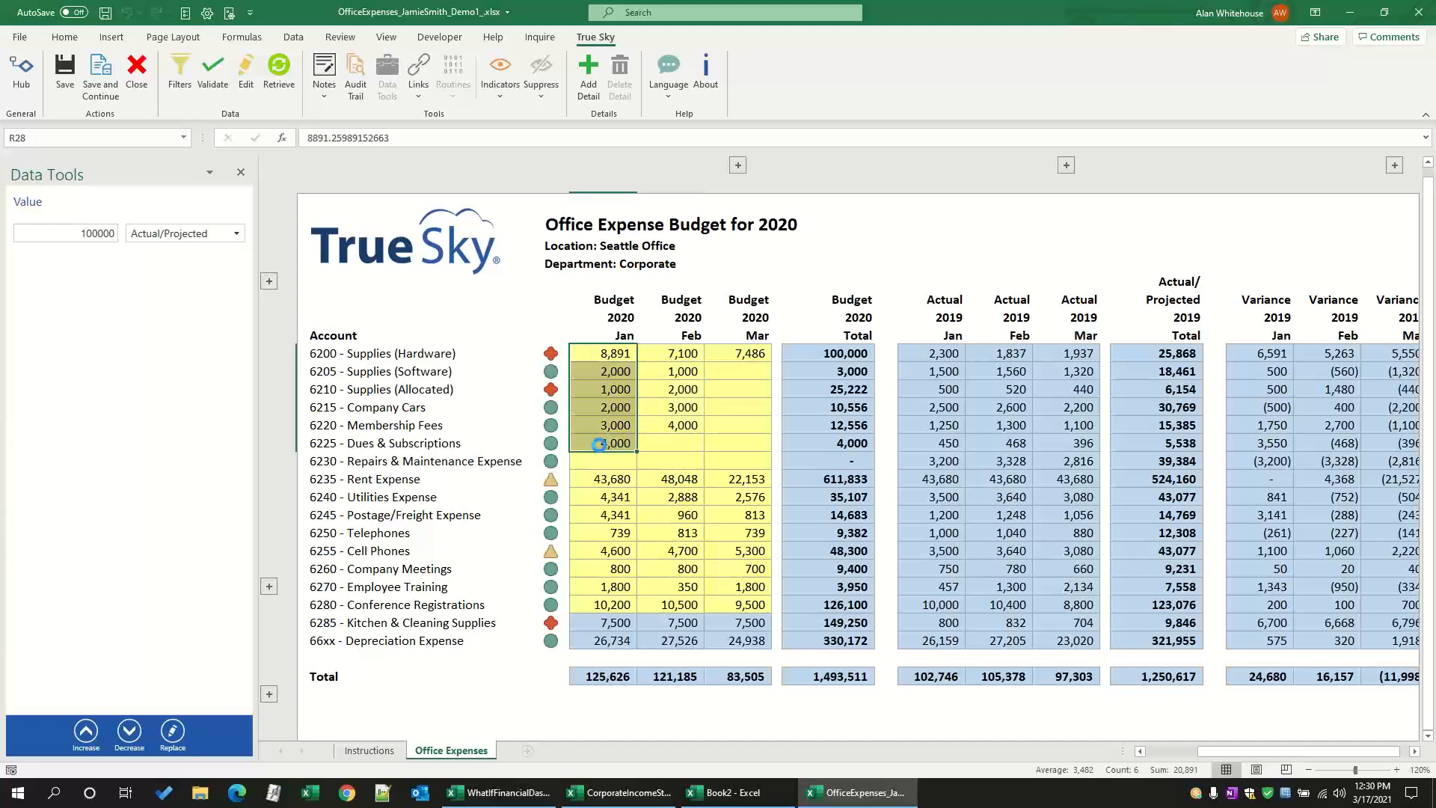
pyautogui.hotkey('ctrl', 'c')
pyautogui.click(717, 373)
pyautogui.hotkey('ctrl', 'v')
pyautogui.click(653, 389)
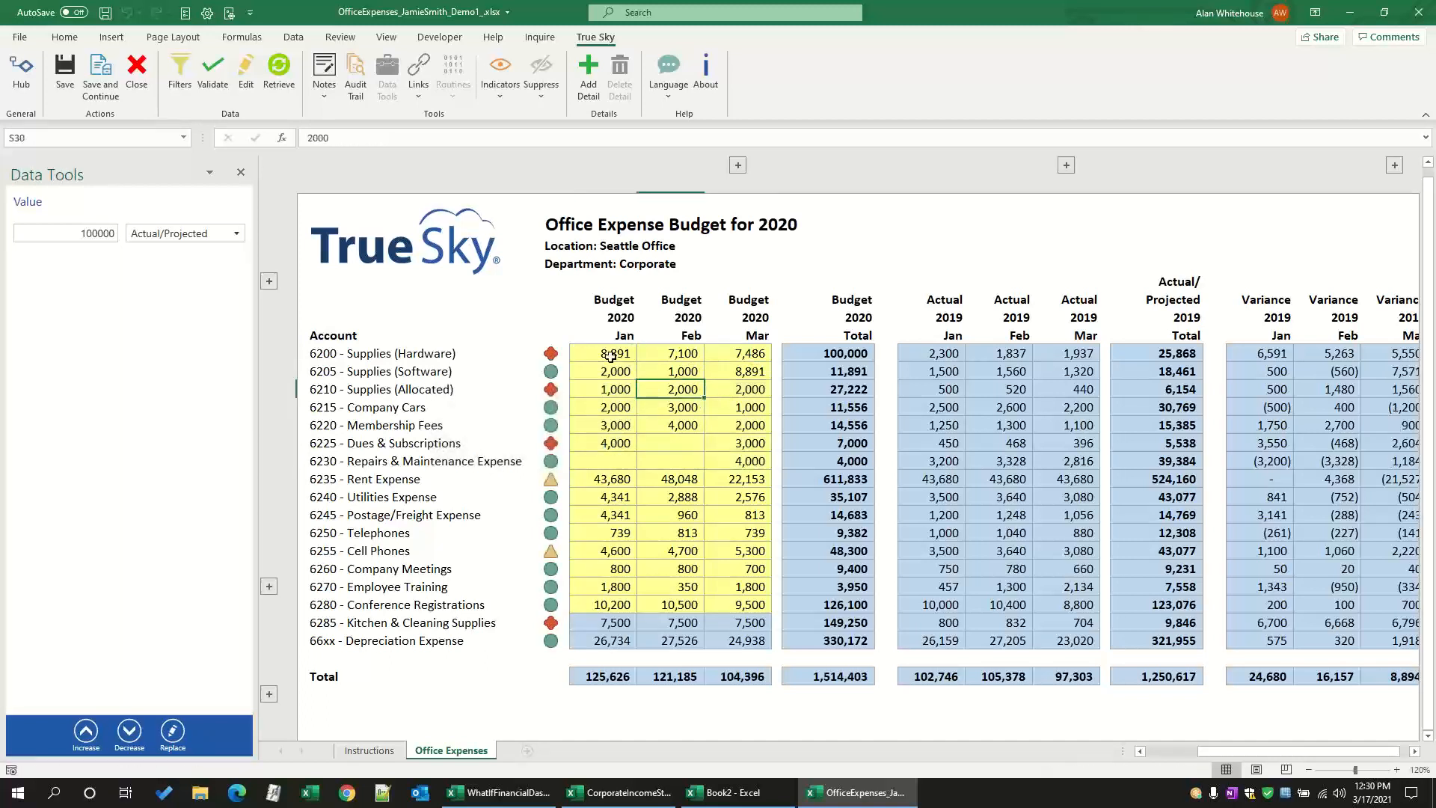
# Step: Decrease the January to March budgets from Supplies (Hardware) through Repairs & Maintenance Expense by 23.5 percent twice
pyautogui.moveTo(602, 354); pyautogui.dragTo(743, 461)
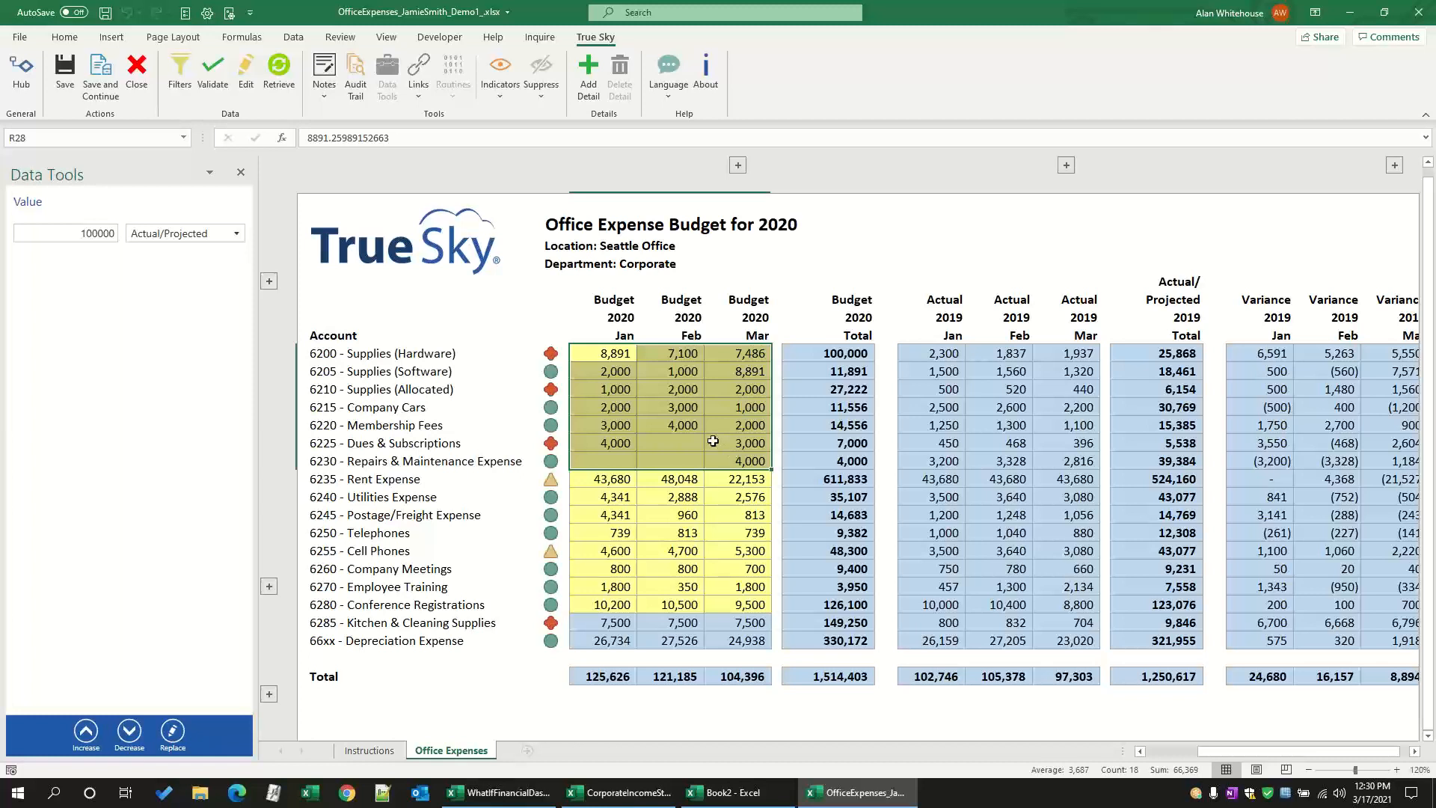
pyautogui.click(73, 232)
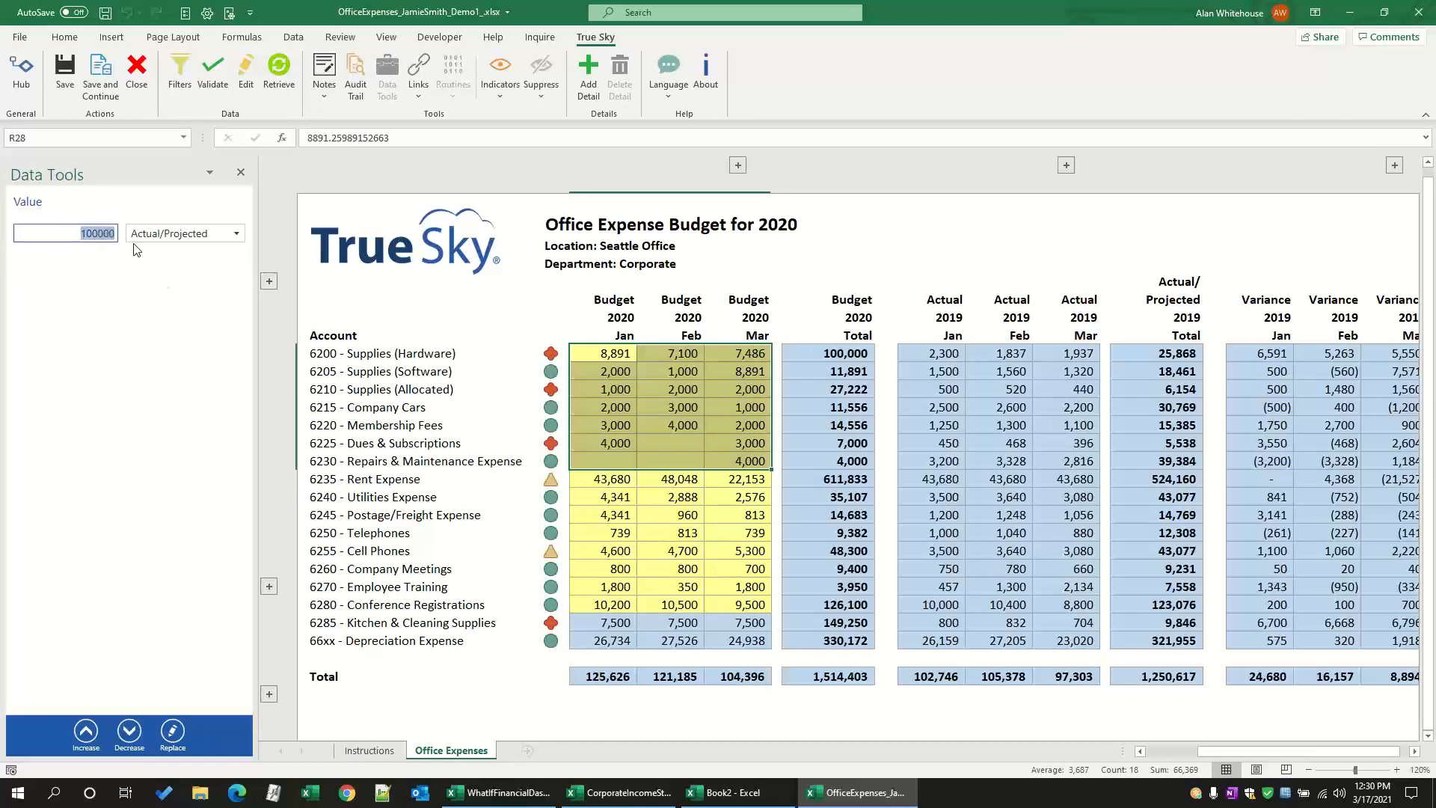
pyautogui.write('23.5')
pyautogui.click(162, 234)
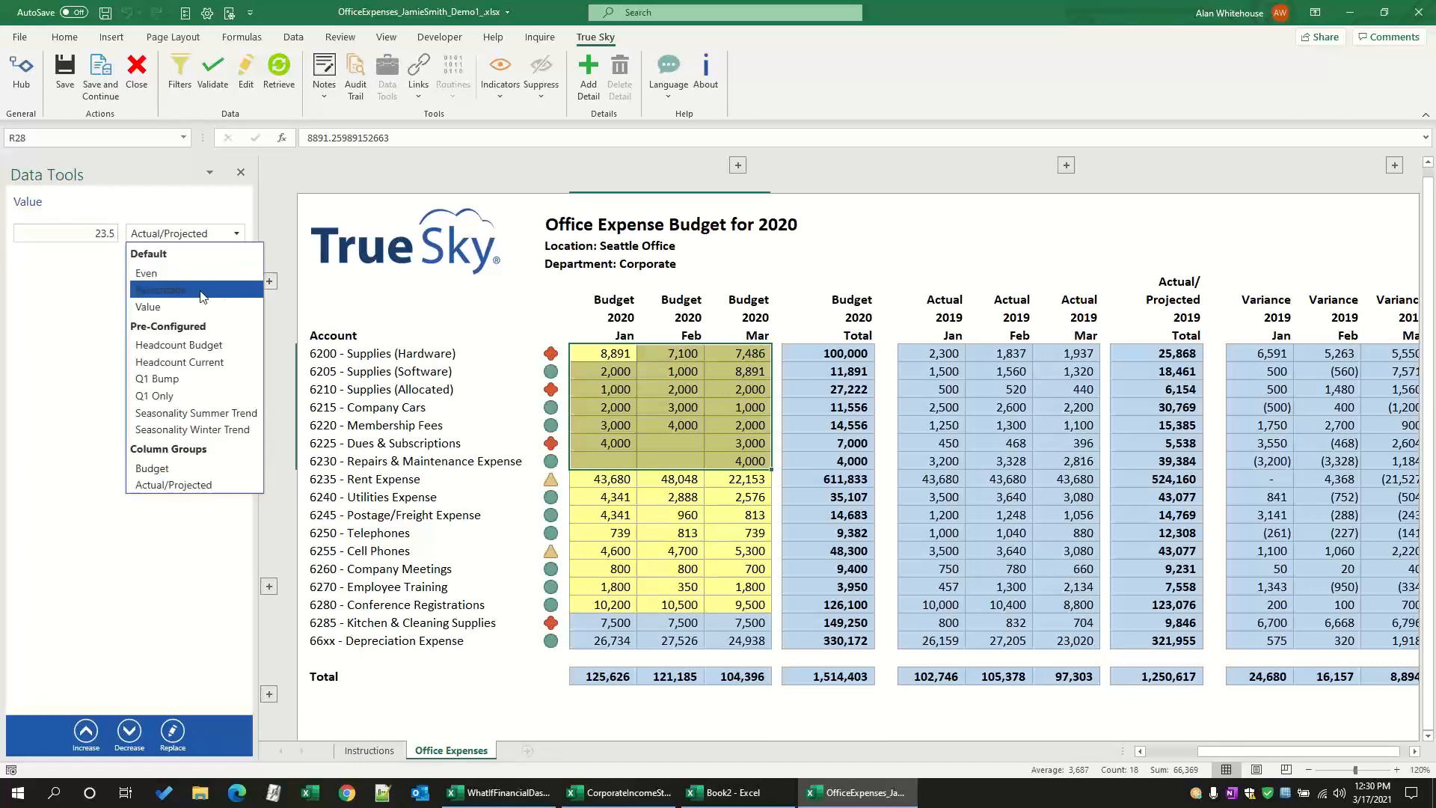
pyautogui.click(174, 291)
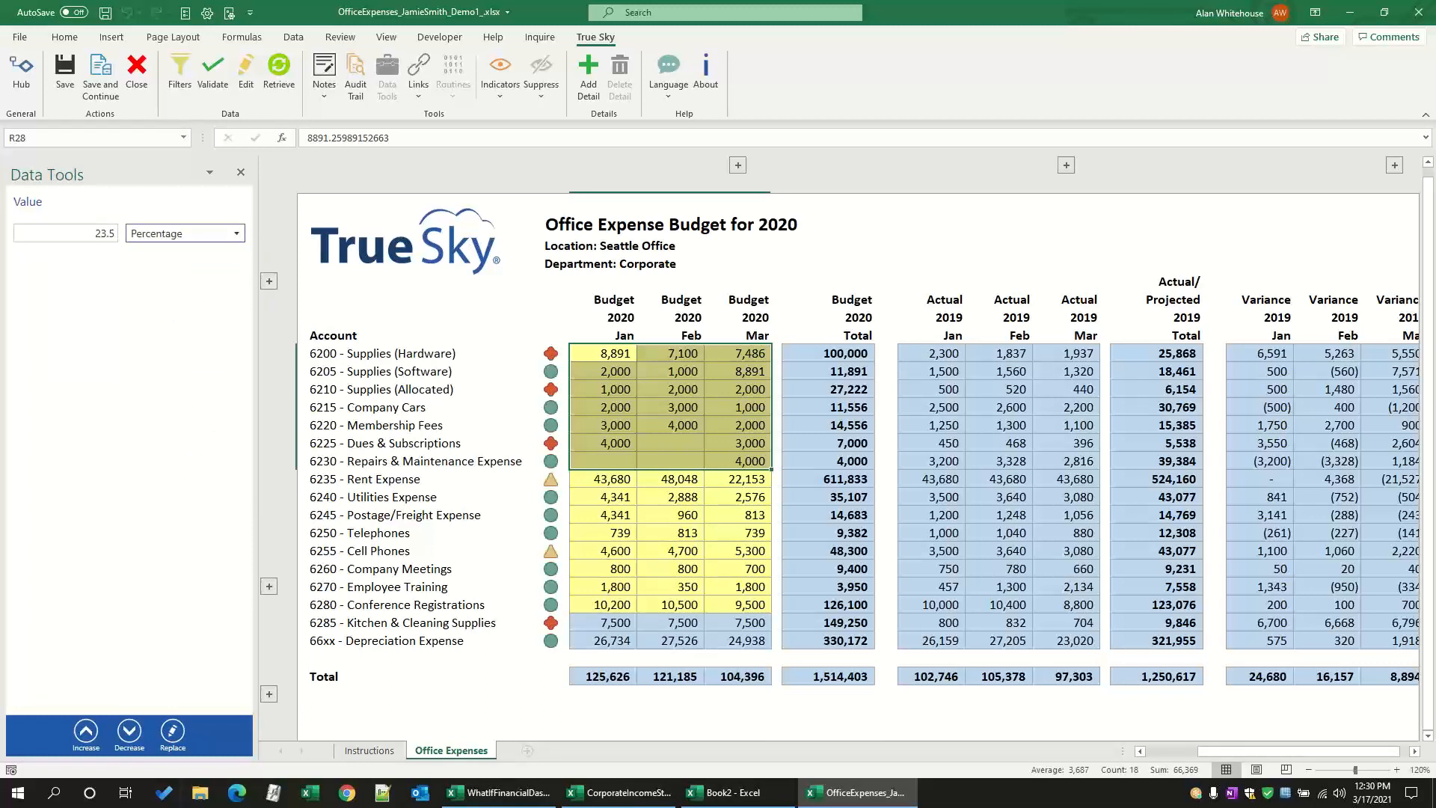
pyautogui.click(129, 731)
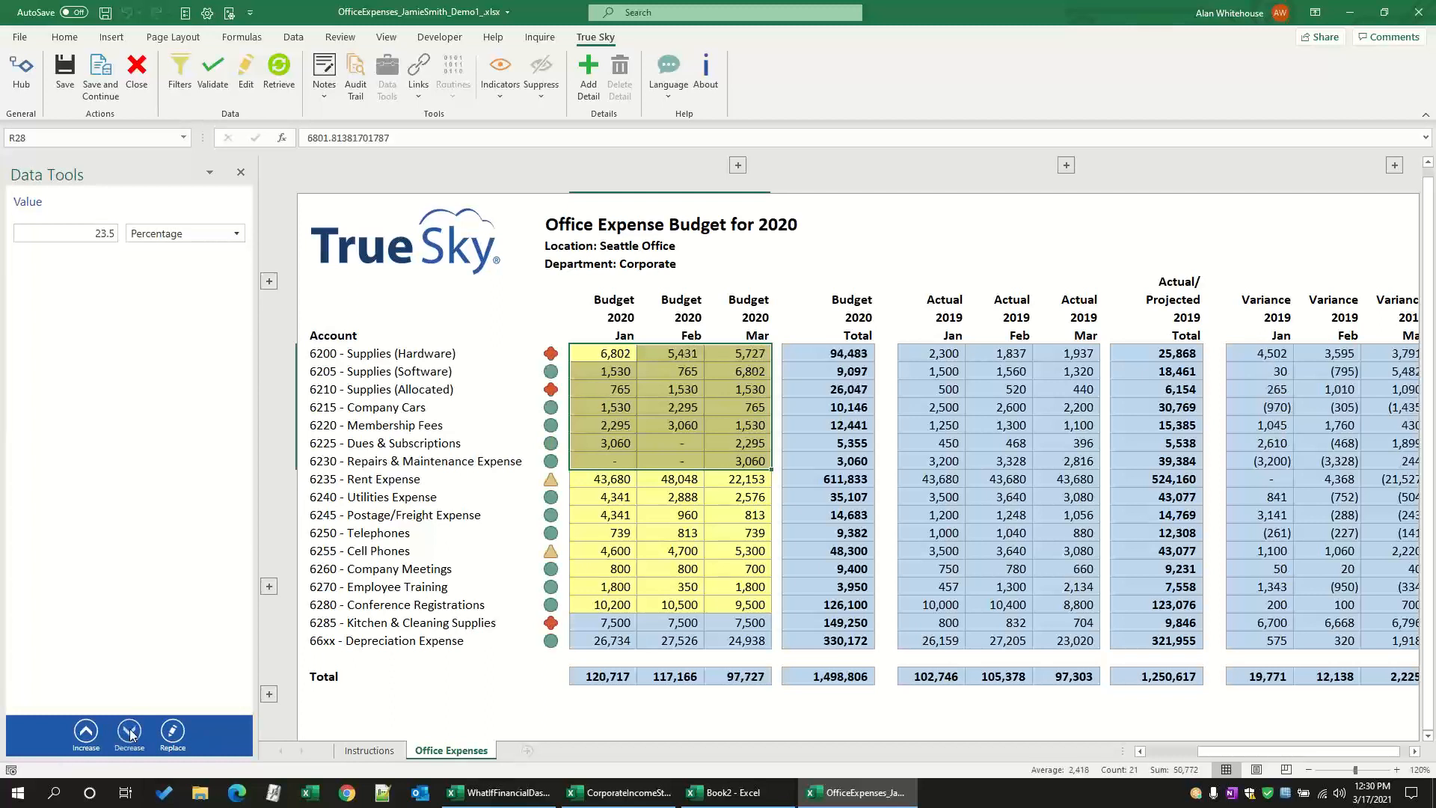
pyautogui.click(129, 732)
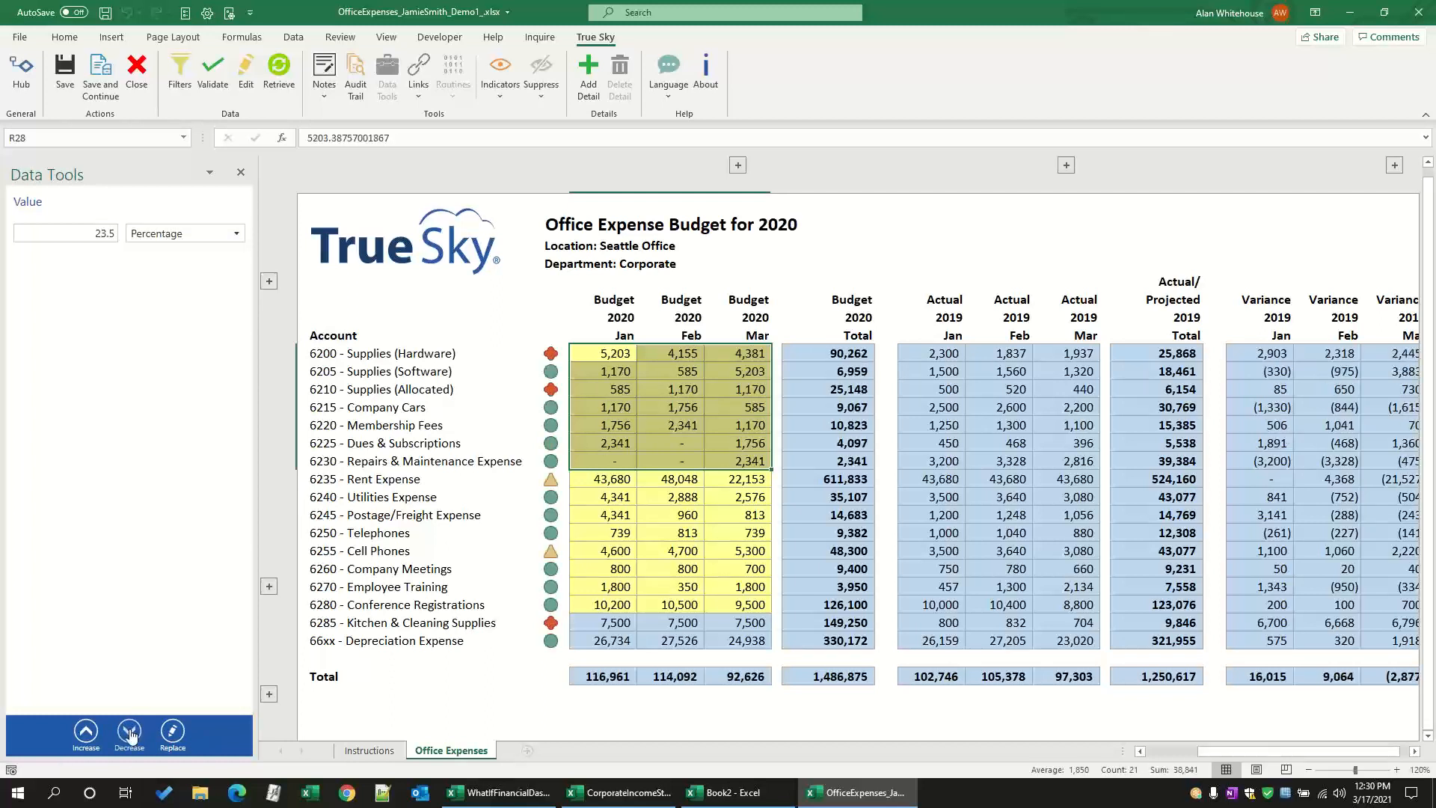
# Step: Increase the selected January to March budgets by a value of 1000 three times
pyautogui.doubleClick(108, 233)
pyautogui.write('1000')
pyautogui.click(153, 238)
pyautogui.click(146, 315)
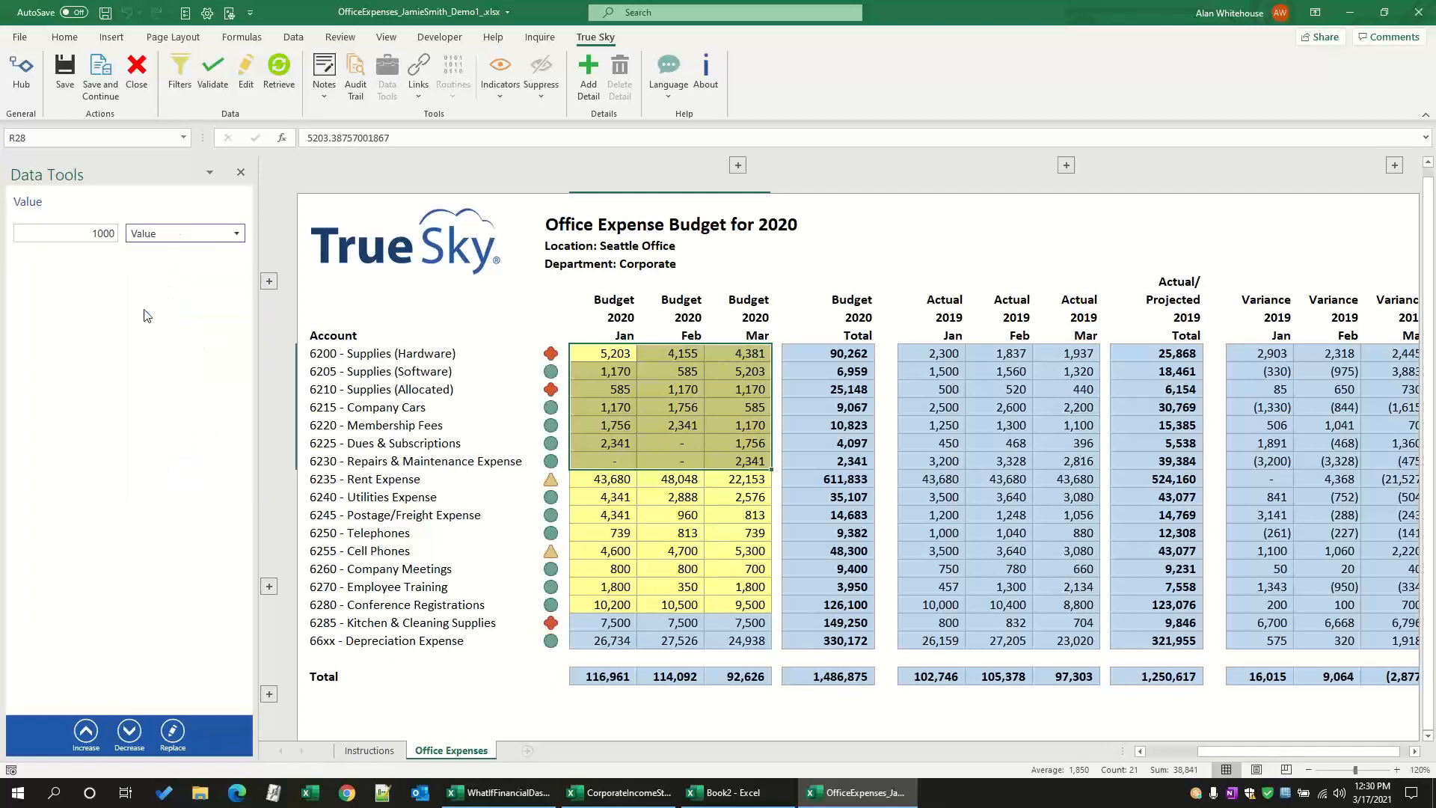
pyautogui.click(86, 731)
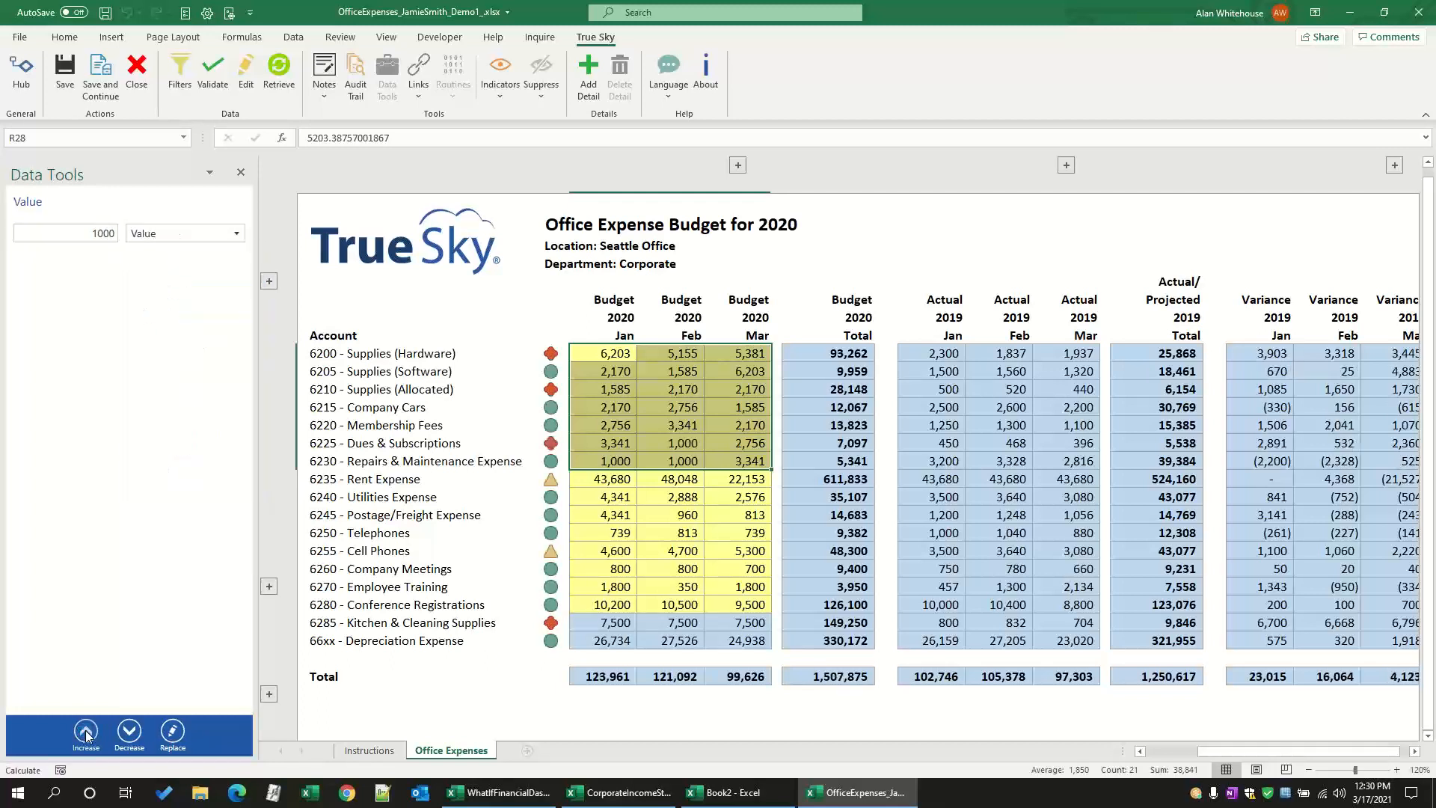
pyautogui.click(85, 731)
pyautogui.click(85, 731)
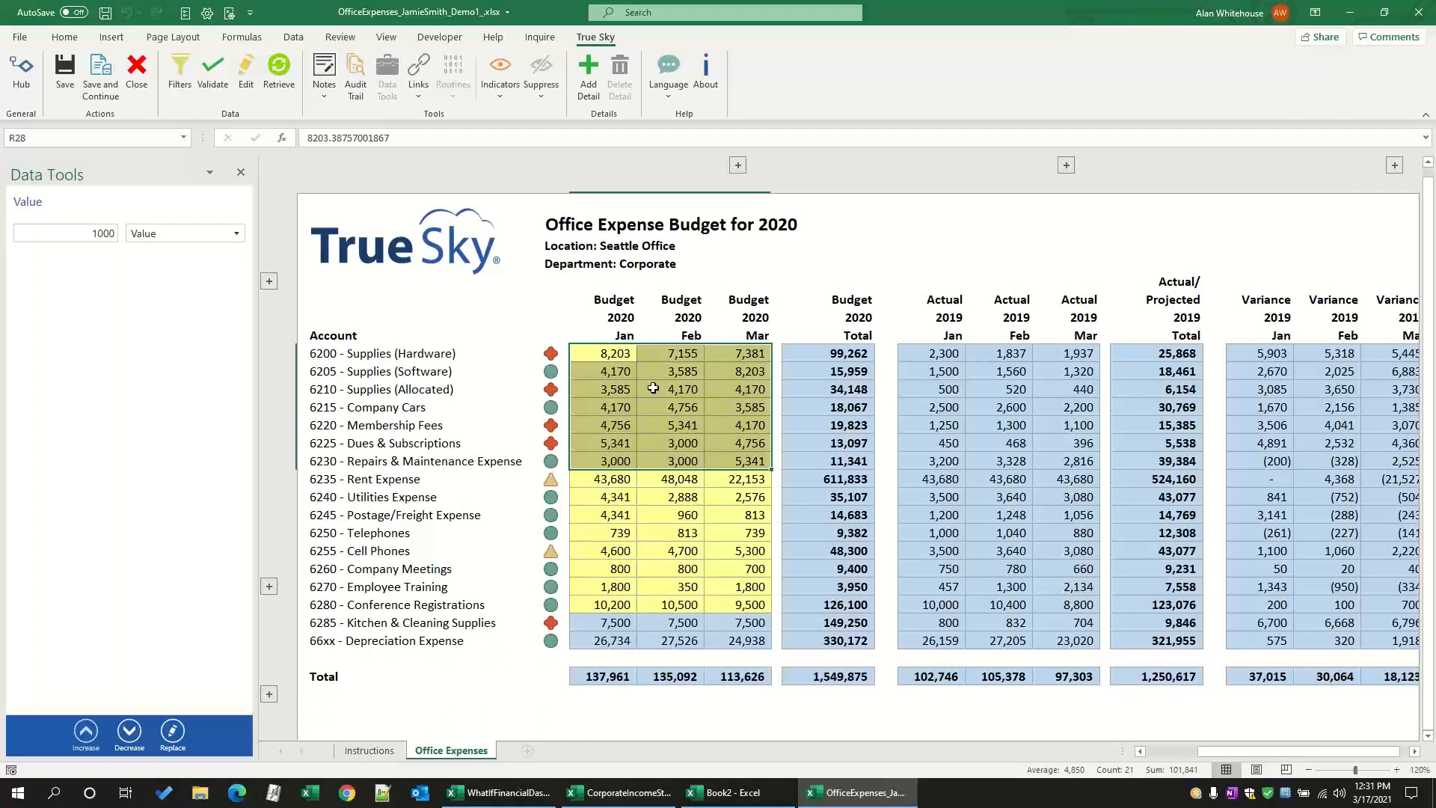
# Step: Replace the selected January to March budgets with 80000 spread by the Budget column group
pyautogui.click(106, 233)
pyautogui.press('Delete')
pyautogui.press('Delete')
pyautogui.press('Delete')
pyautogui.write('8000')
pyautogui.click(142, 236)
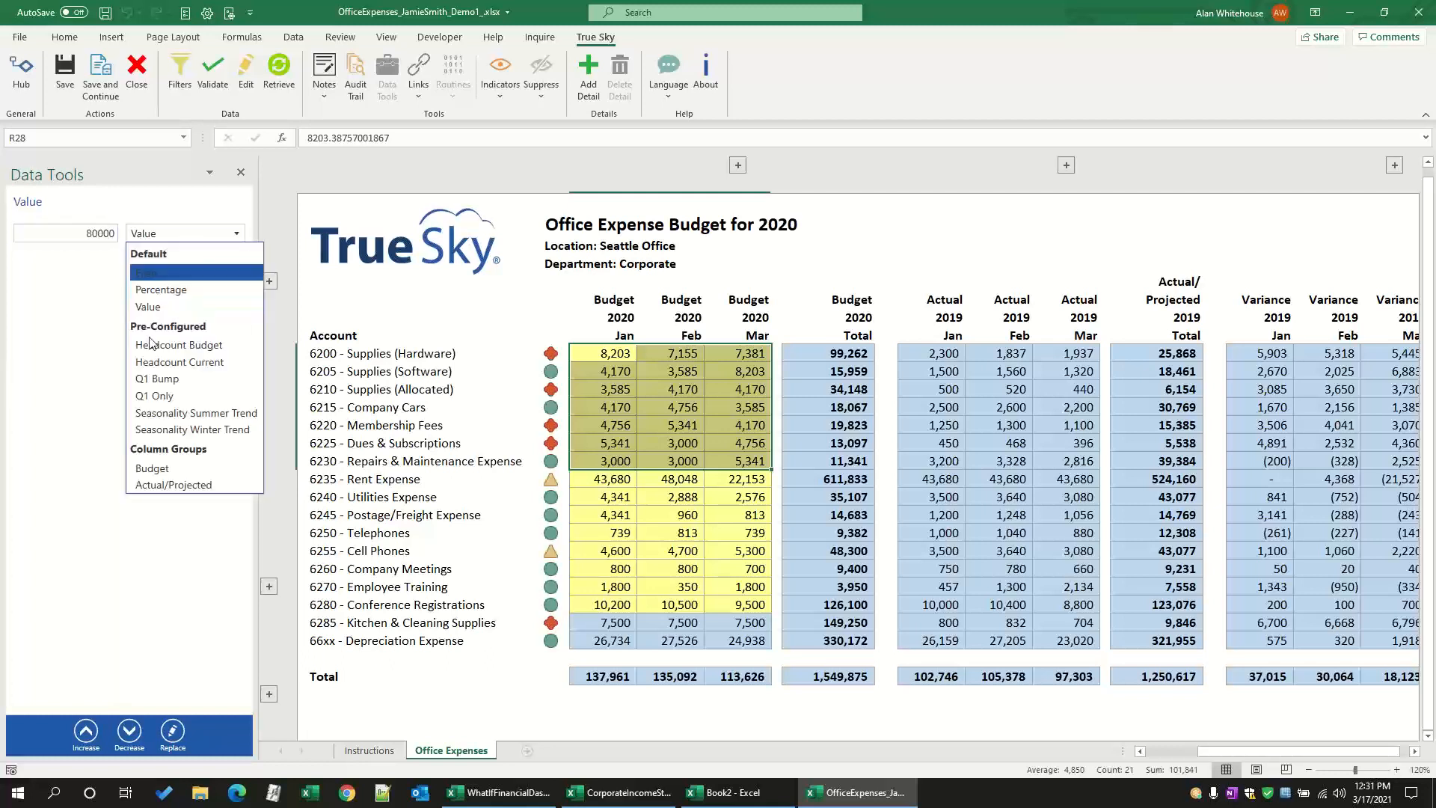
pyautogui.click(141, 470)
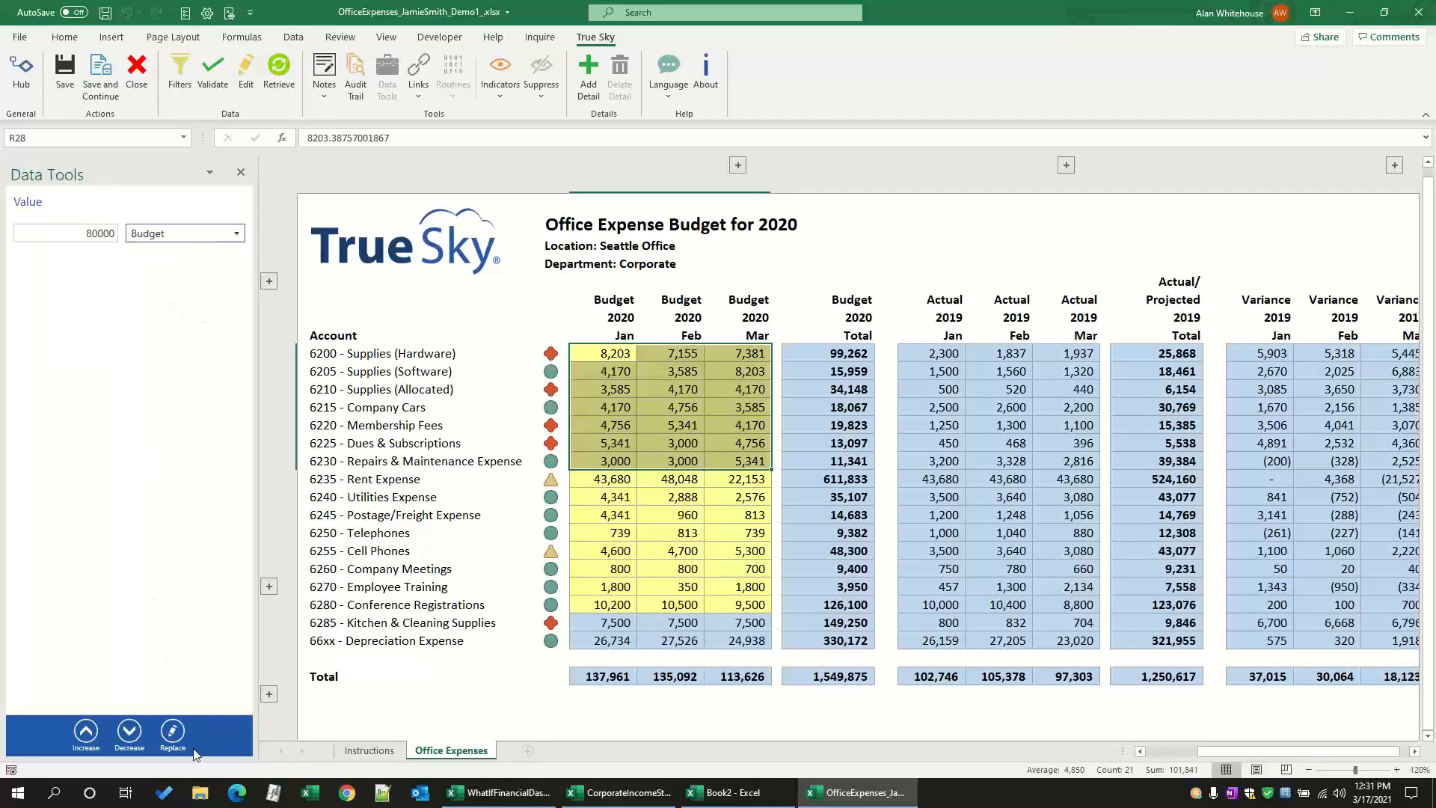
pyautogui.click(173, 735)
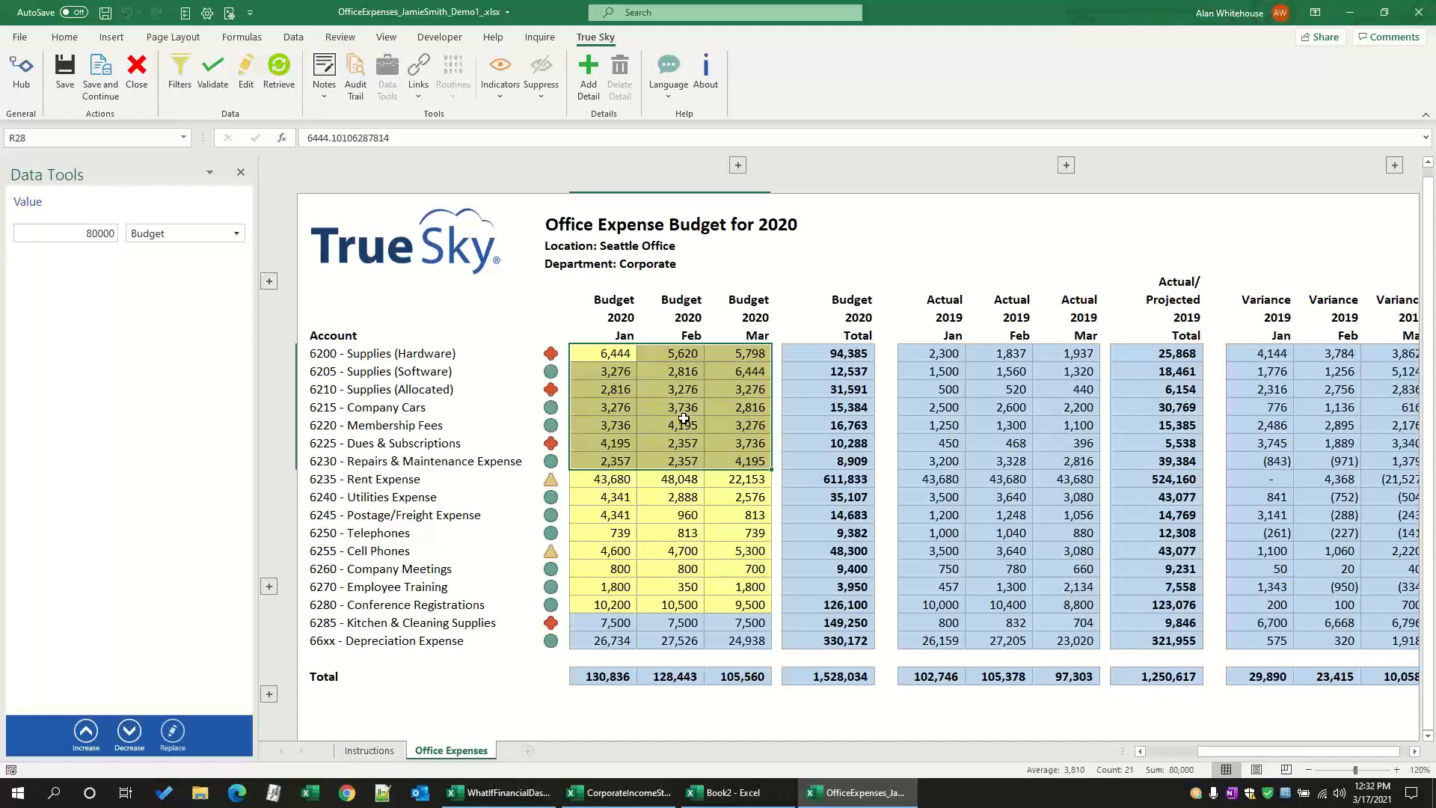
# Step: Close Data Tools, expand the hidden Headcount row and set the January 2020 budget headcount to 120
pyautogui.click(241, 173)
pyautogui.click(354, 357)
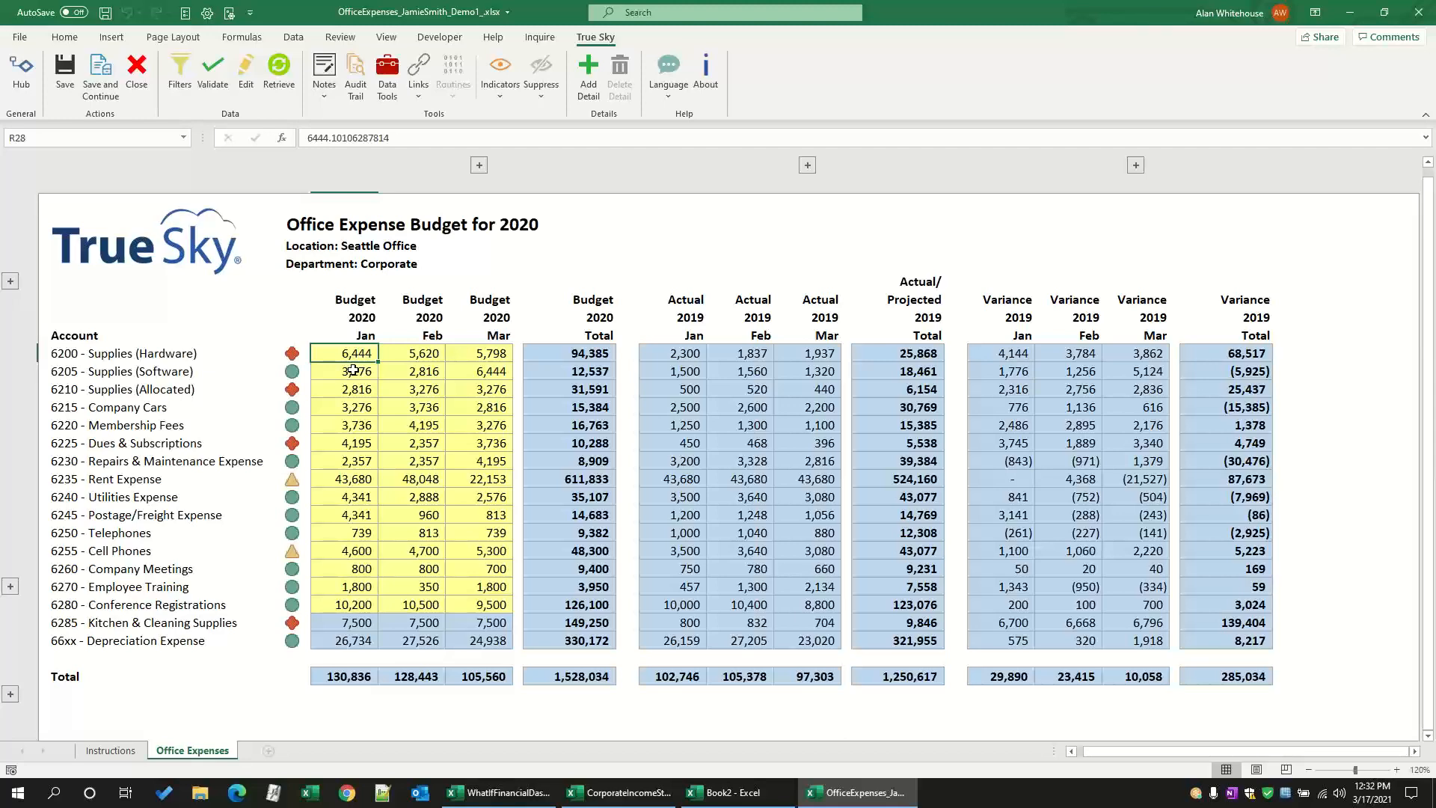
pyautogui.click(11, 283)
pyautogui.click(320, 313)
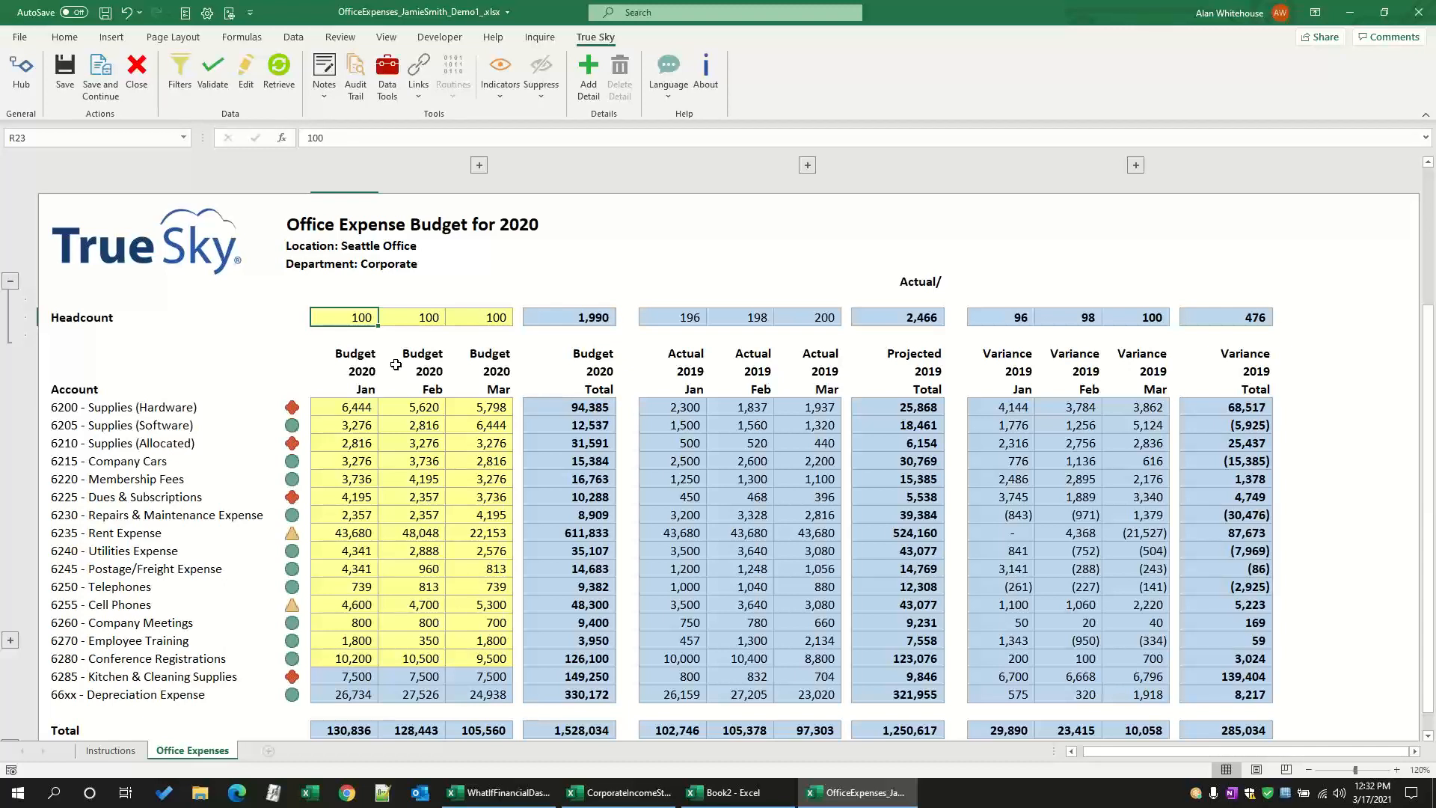
pyautogui.write('120')
pyautogui.press('Return')
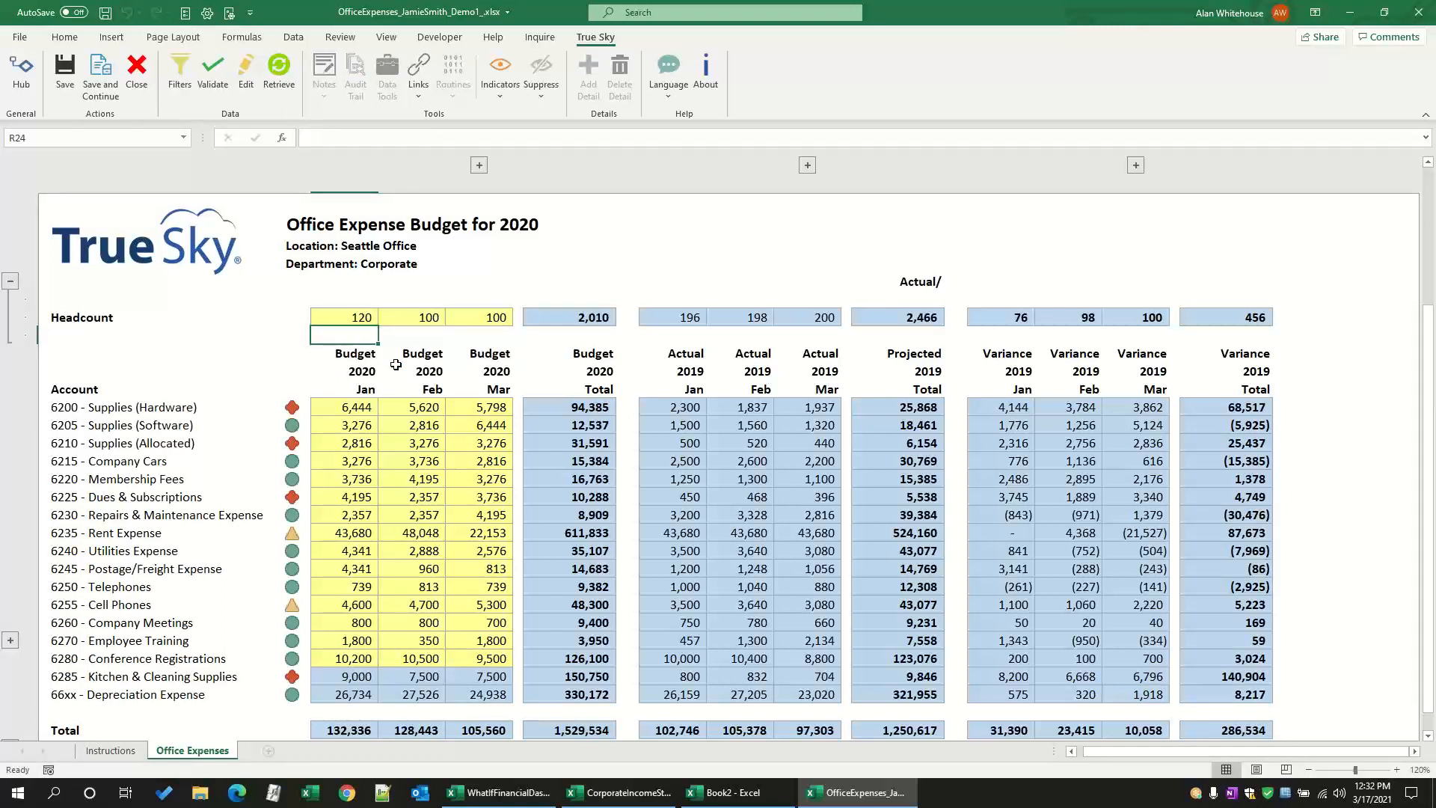
# Step: Try to edit the January Kitchen & Cleaning Supplies formula, and set the January headcount back to 100
pyautogui.doubleClick(330, 679)
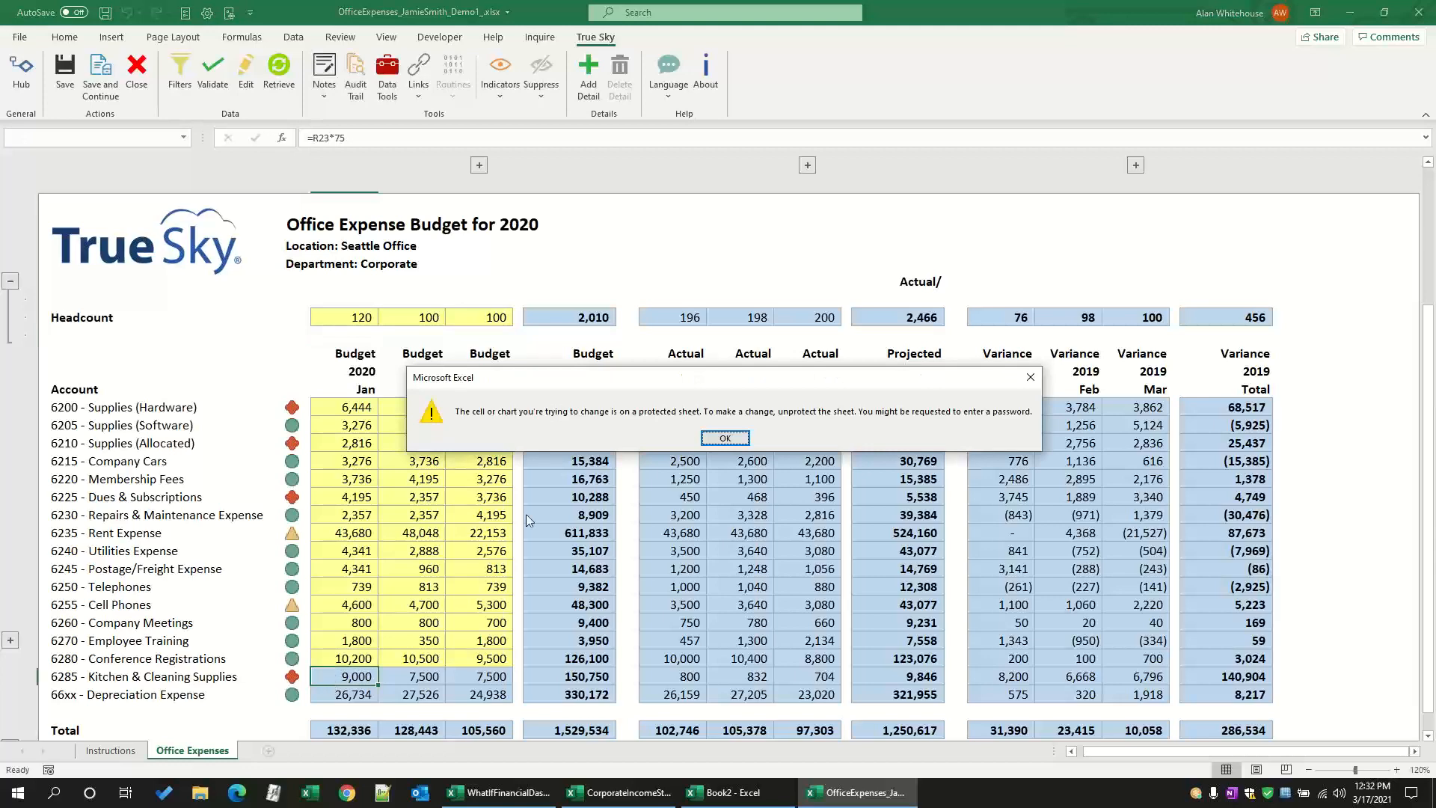
pyautogui.click(725, 438)
pyautogui.click(325, 317)
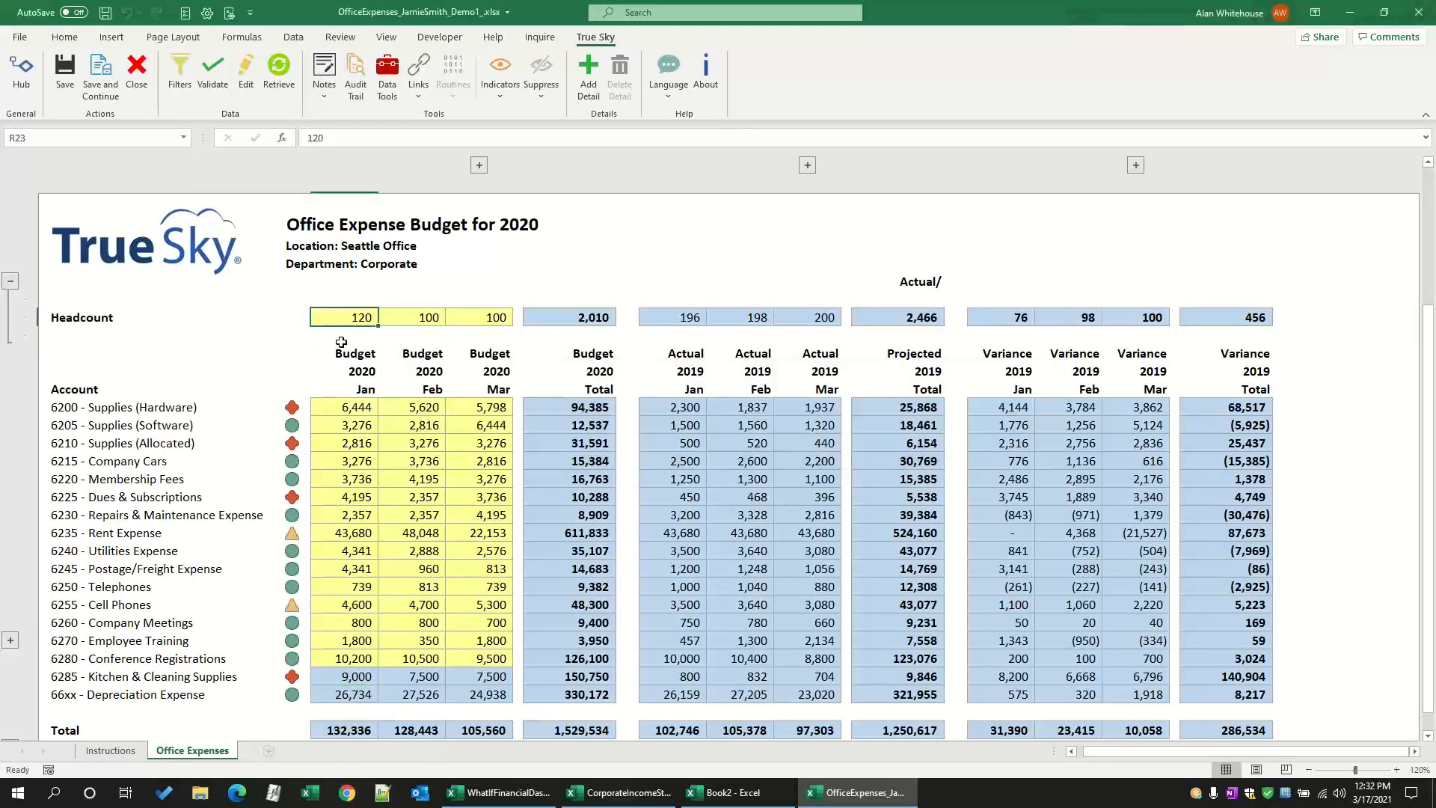
pyautogui.write('100')
pyautogui.press('Return')
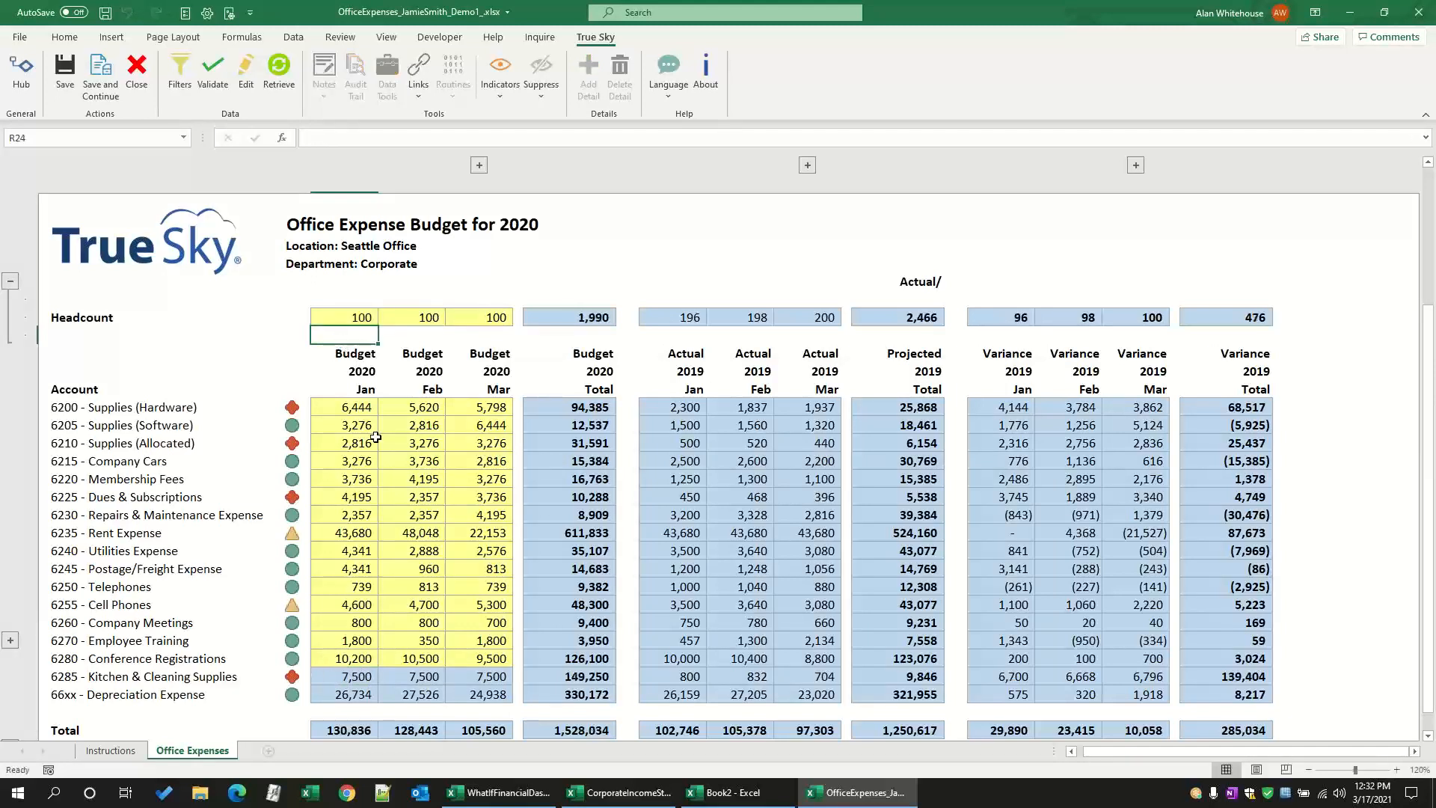
# Step: Set the January 2020 budget headcount to 120 and hide the Headcount row again
pyautogui.click(355, 320)
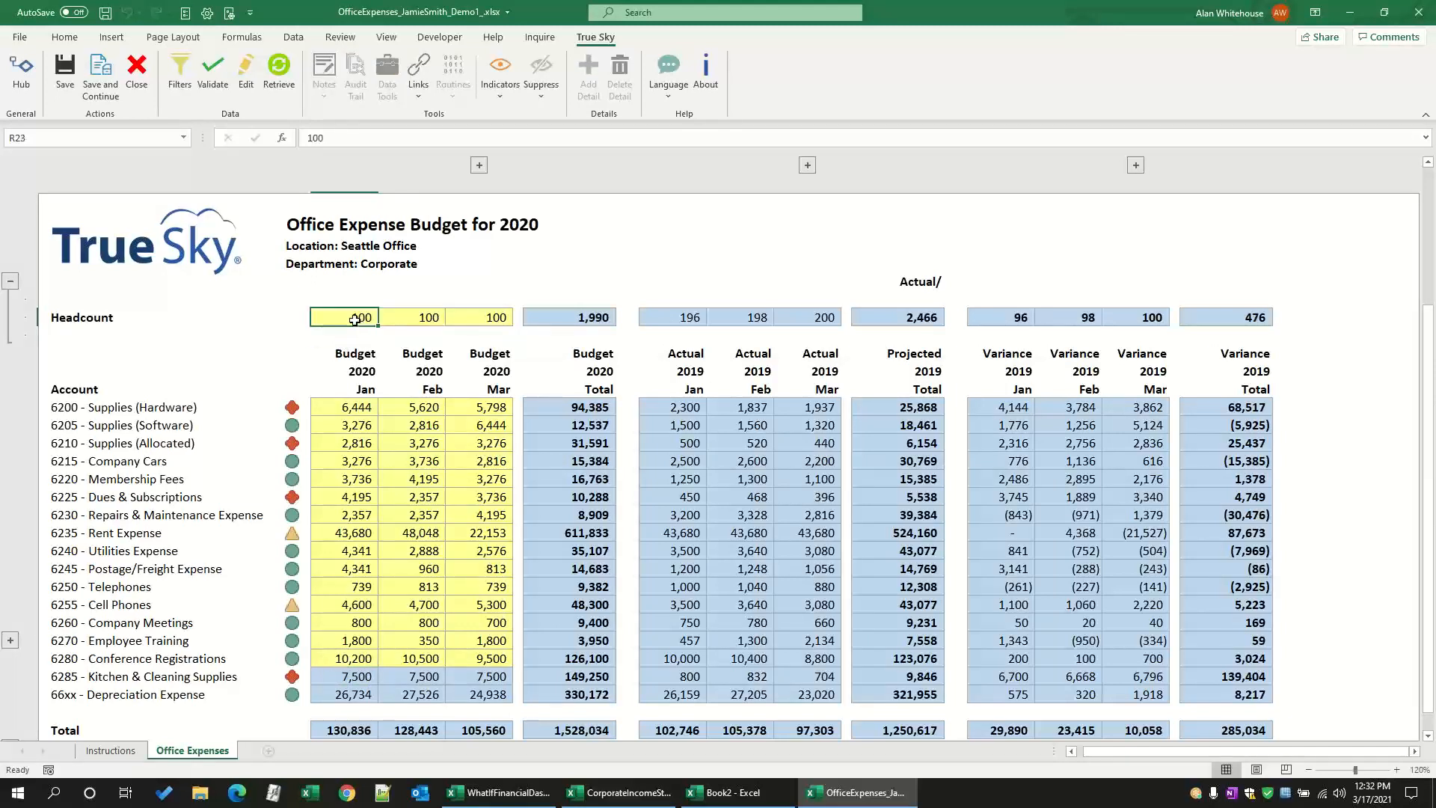
pyautogui.write('120')
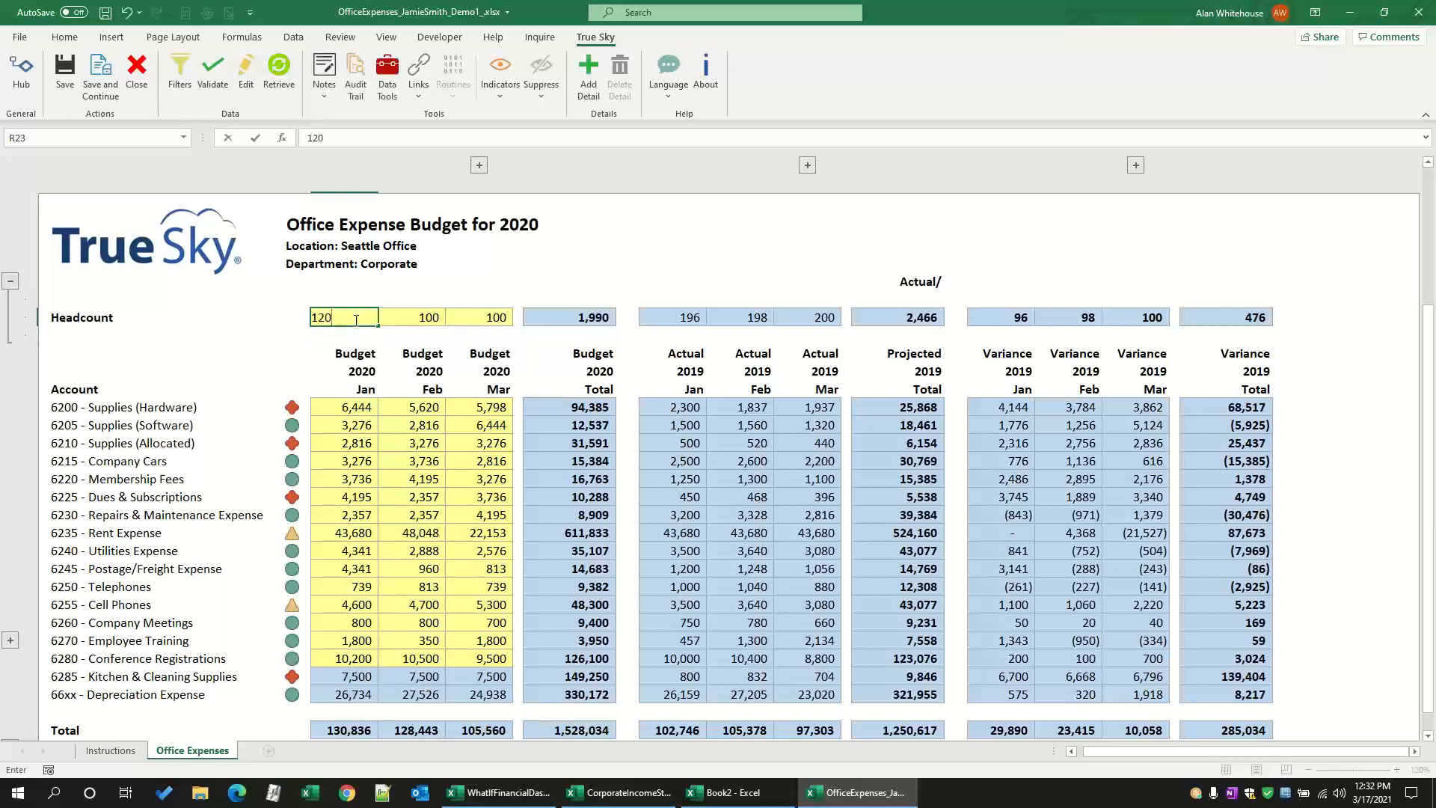
pyautogui.press('Return')
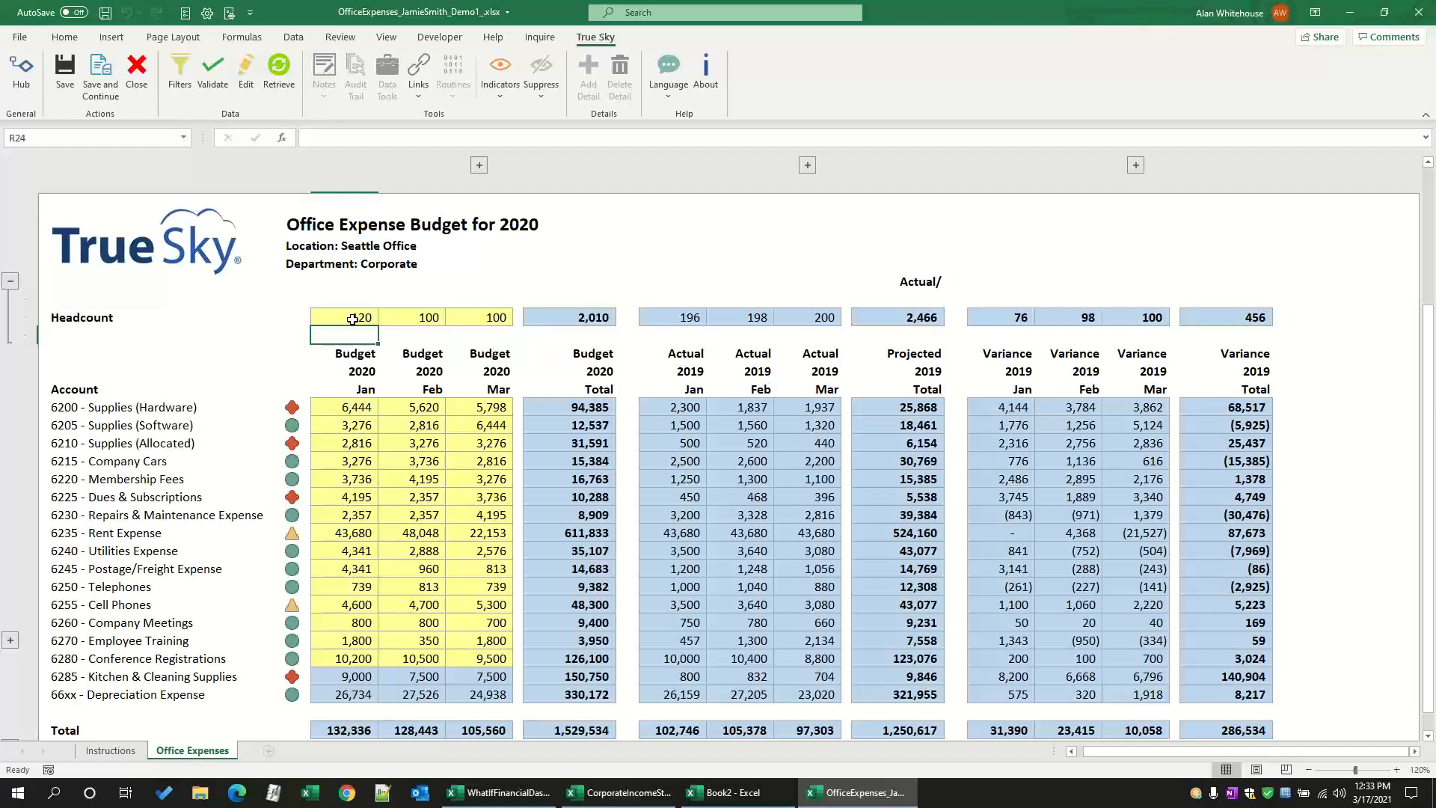
pyautogui.click(352, 320)
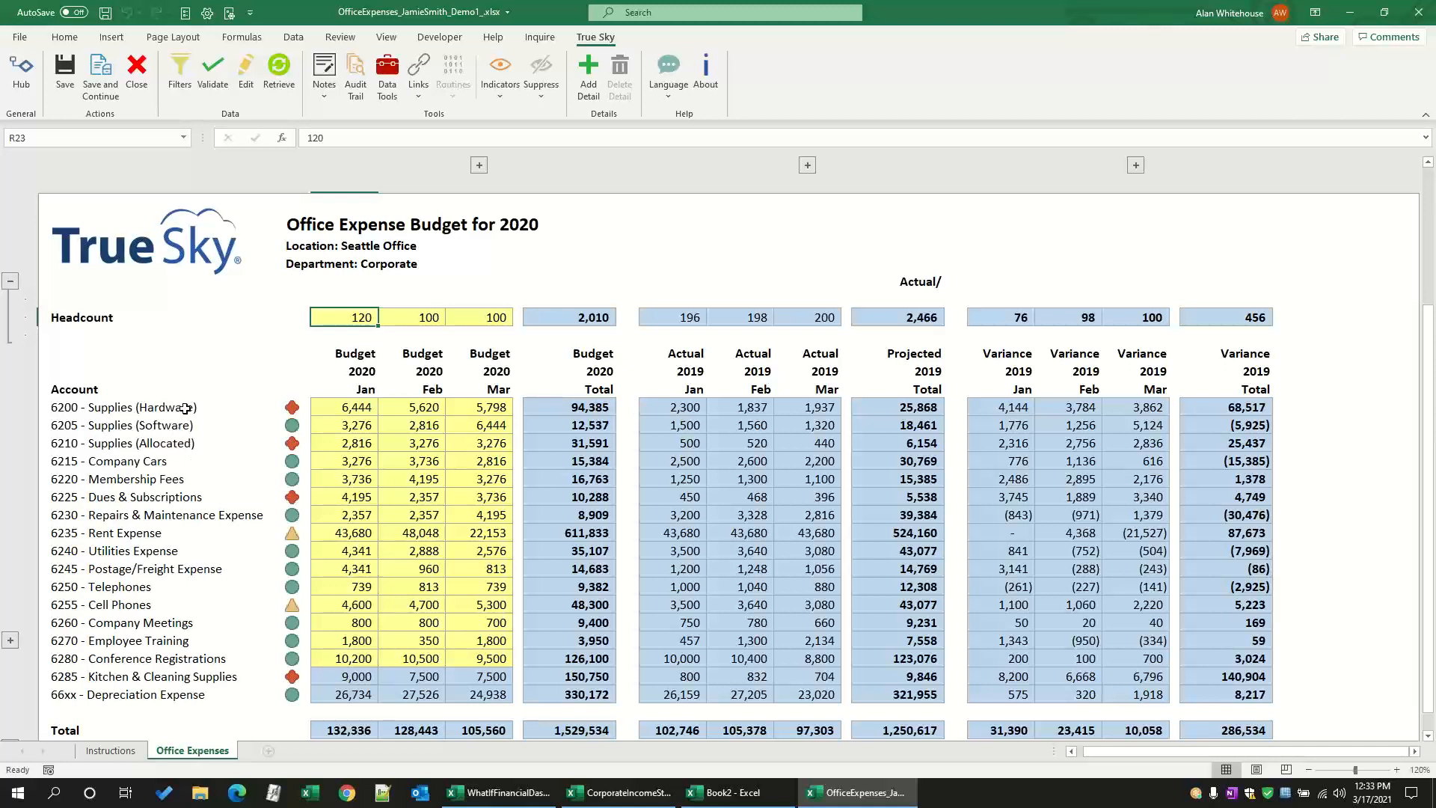
pyautogui.click(185, 409)
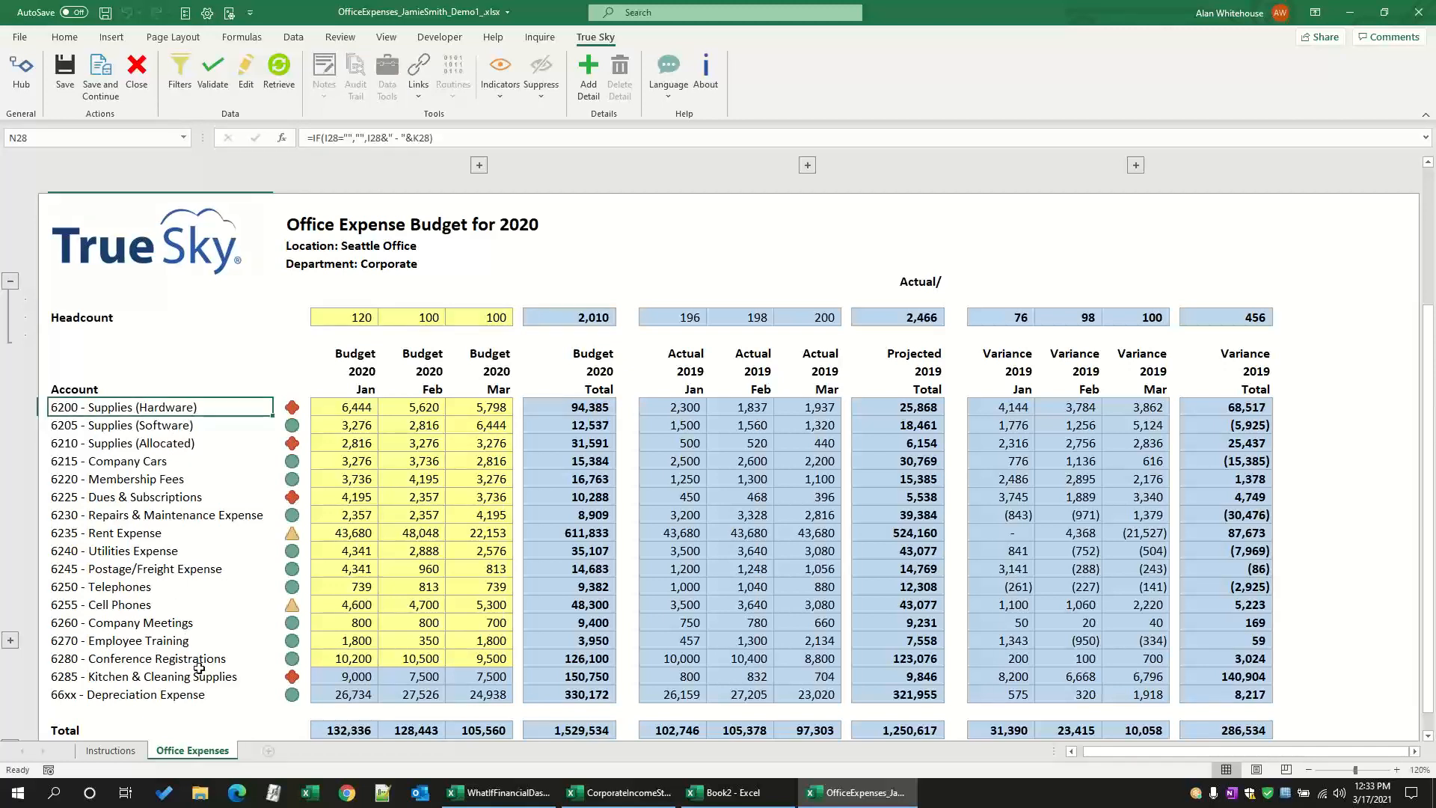
pyautogui.click(144, 605)
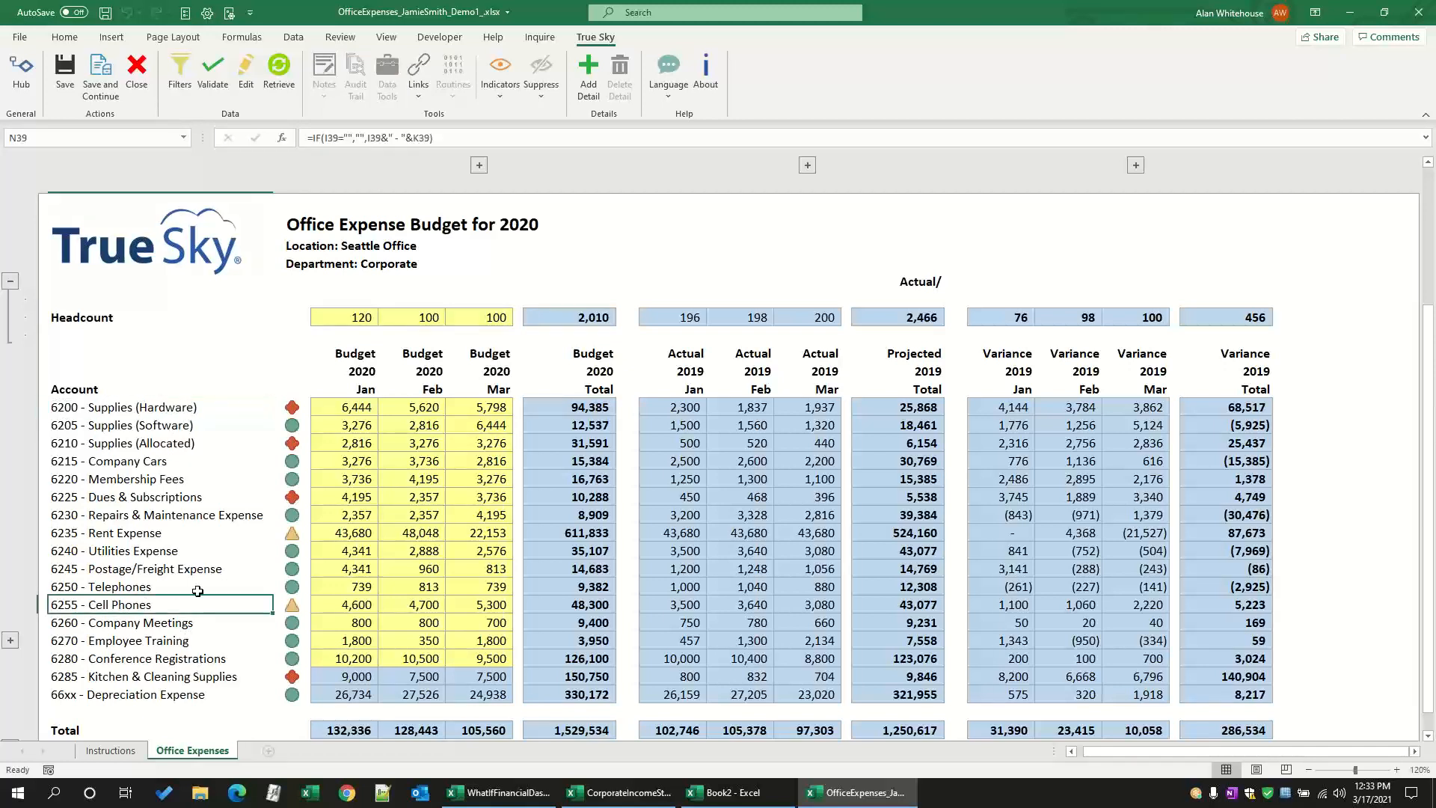
pyautogui.click(344, 412)
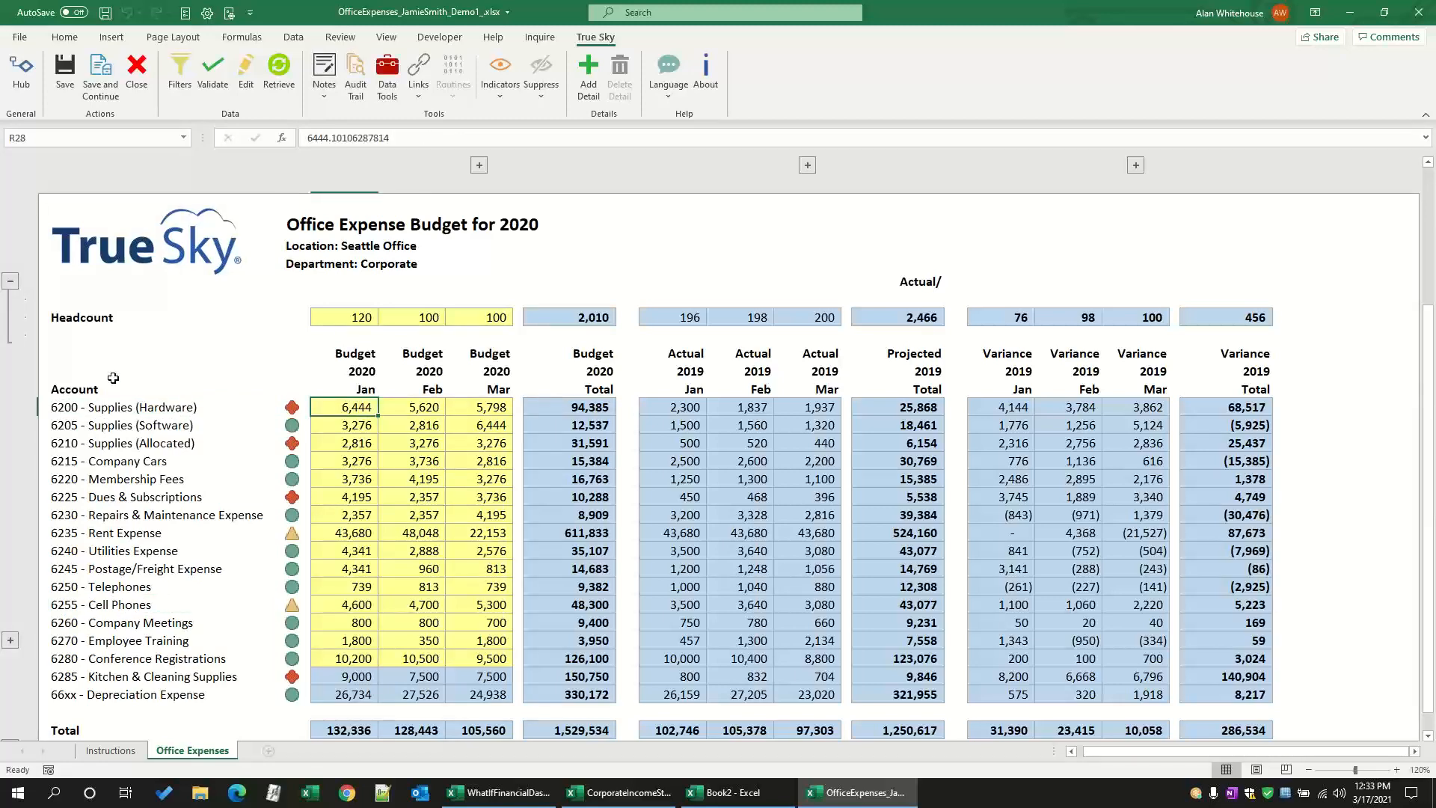
# Step: Expand the hidden chart section below the Total row, view the January to March chart and collapse it again
pyautogui.scroll(-1, 53, 313)
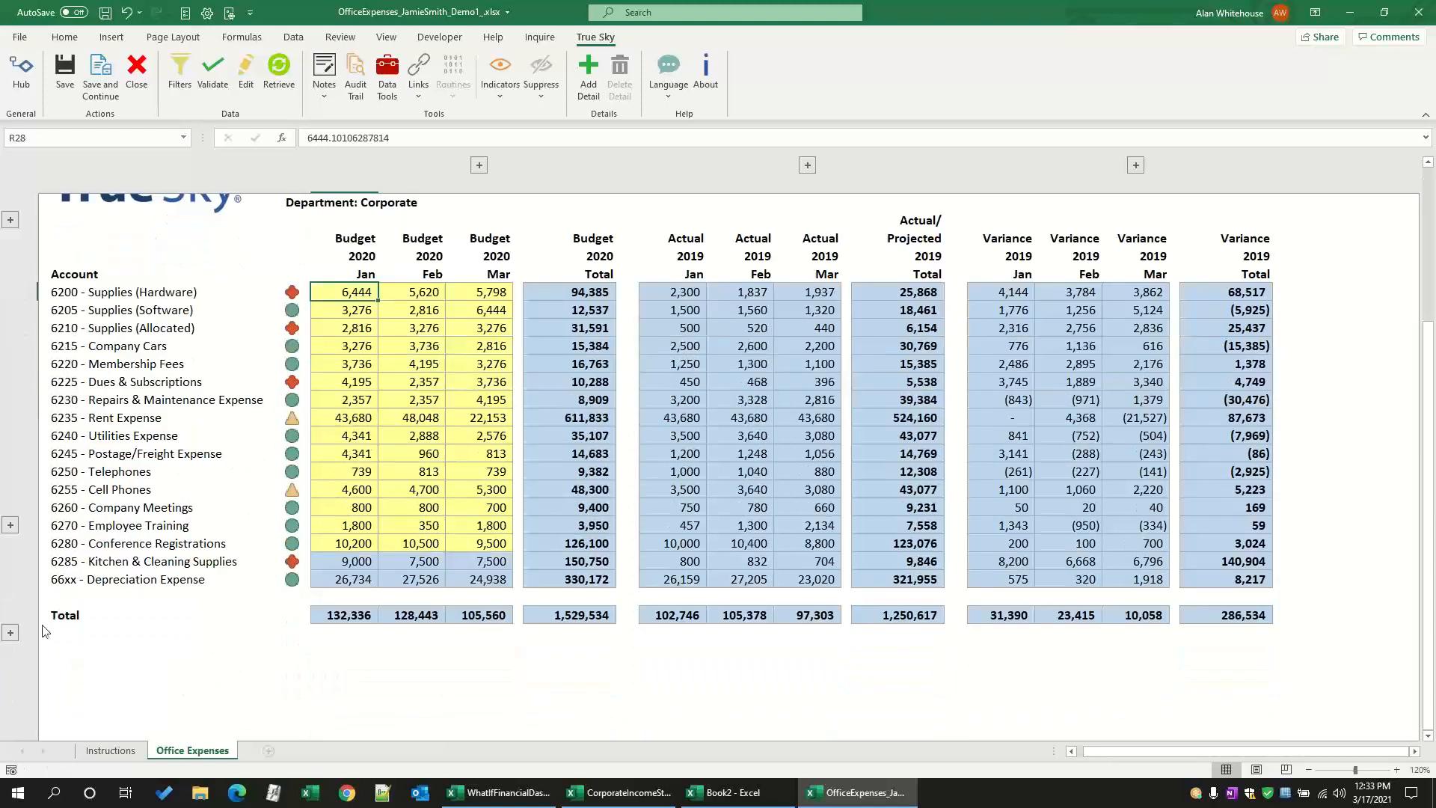
pyautogui.click(10, 633)
pyautogui.scroll(-3, 17, 642)
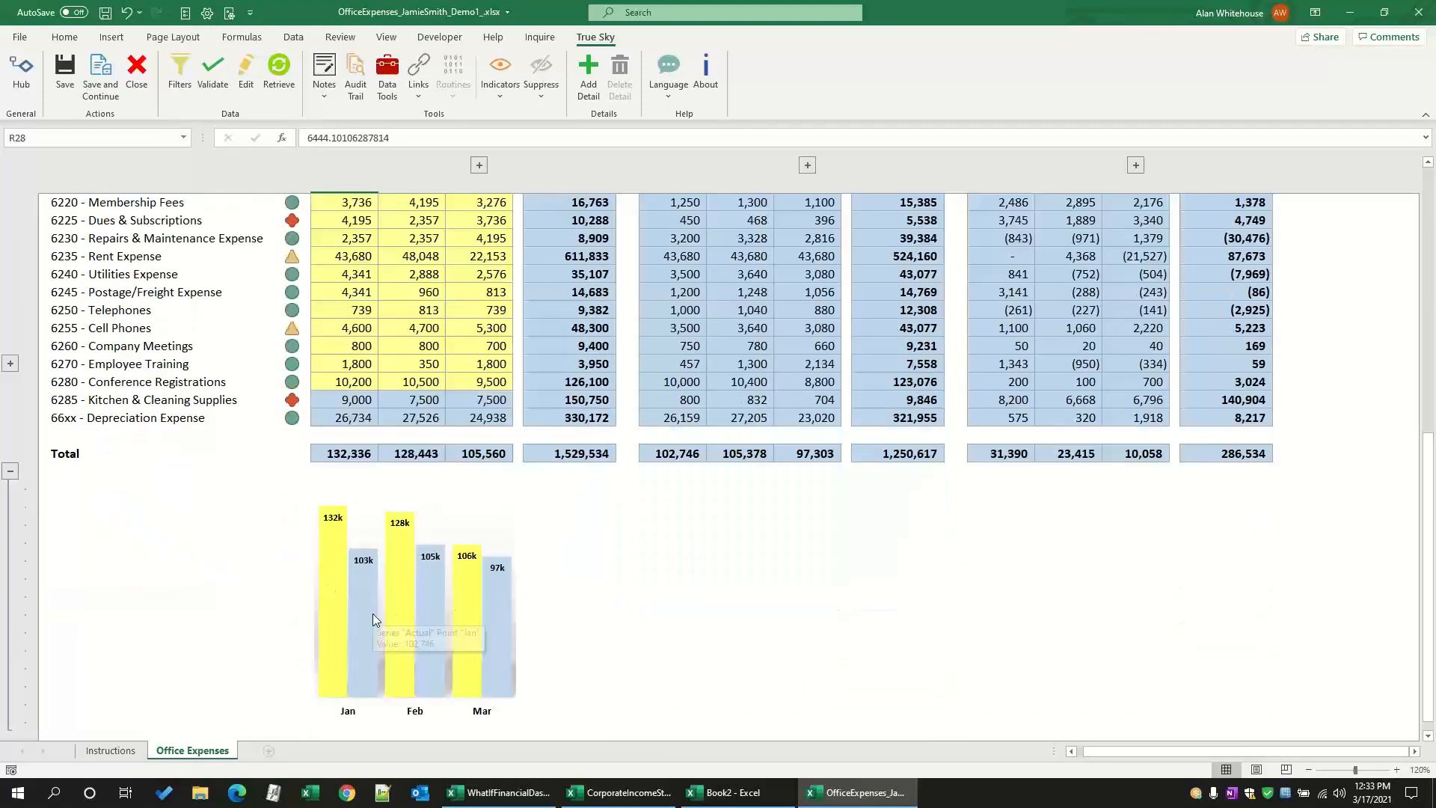
pyautogui.click(11, 471)
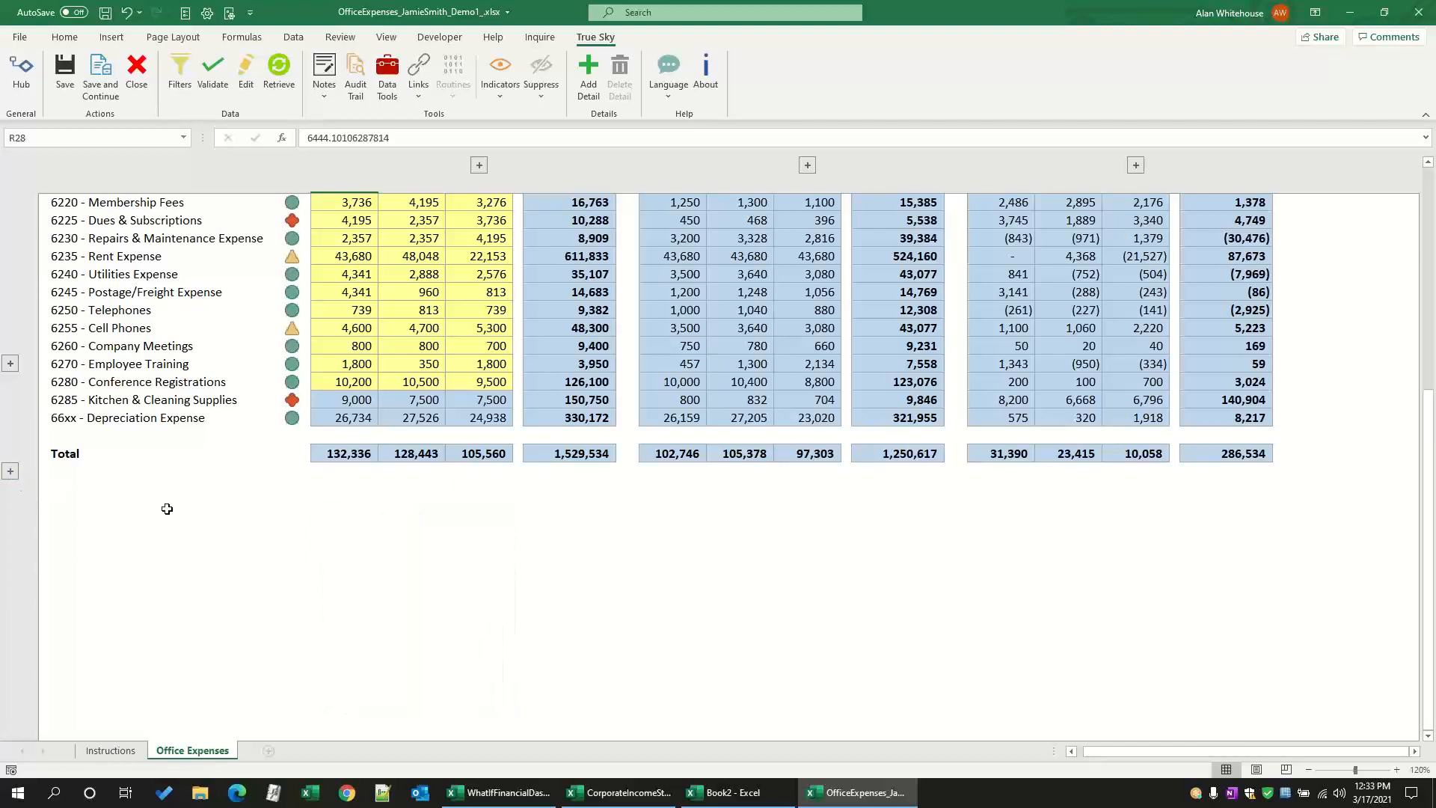
pyautogui.scroll(4, 322, 449)
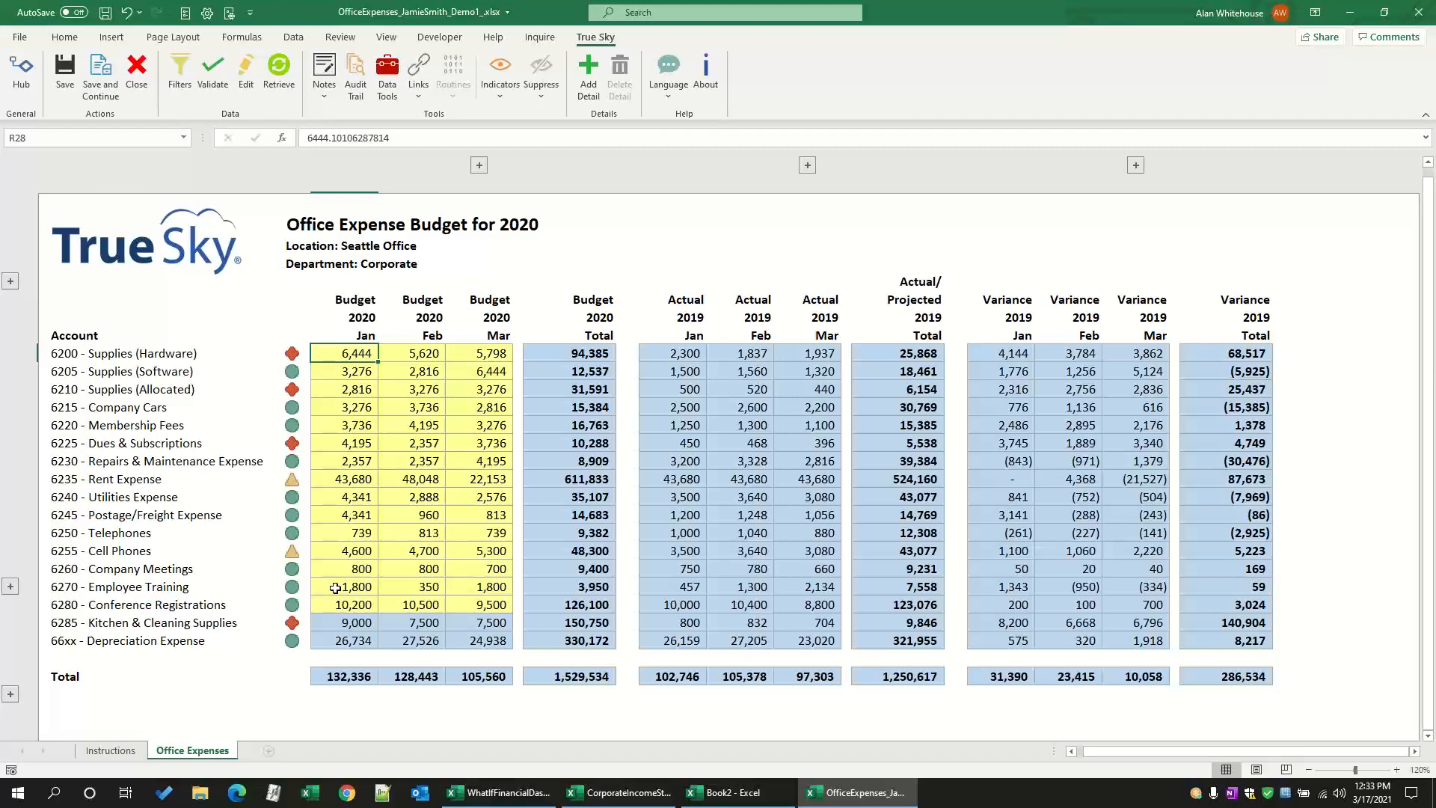
# Step: Expand the detail lines beneath the 6270 - Employee Training account
pyautogui.click(348, 587)
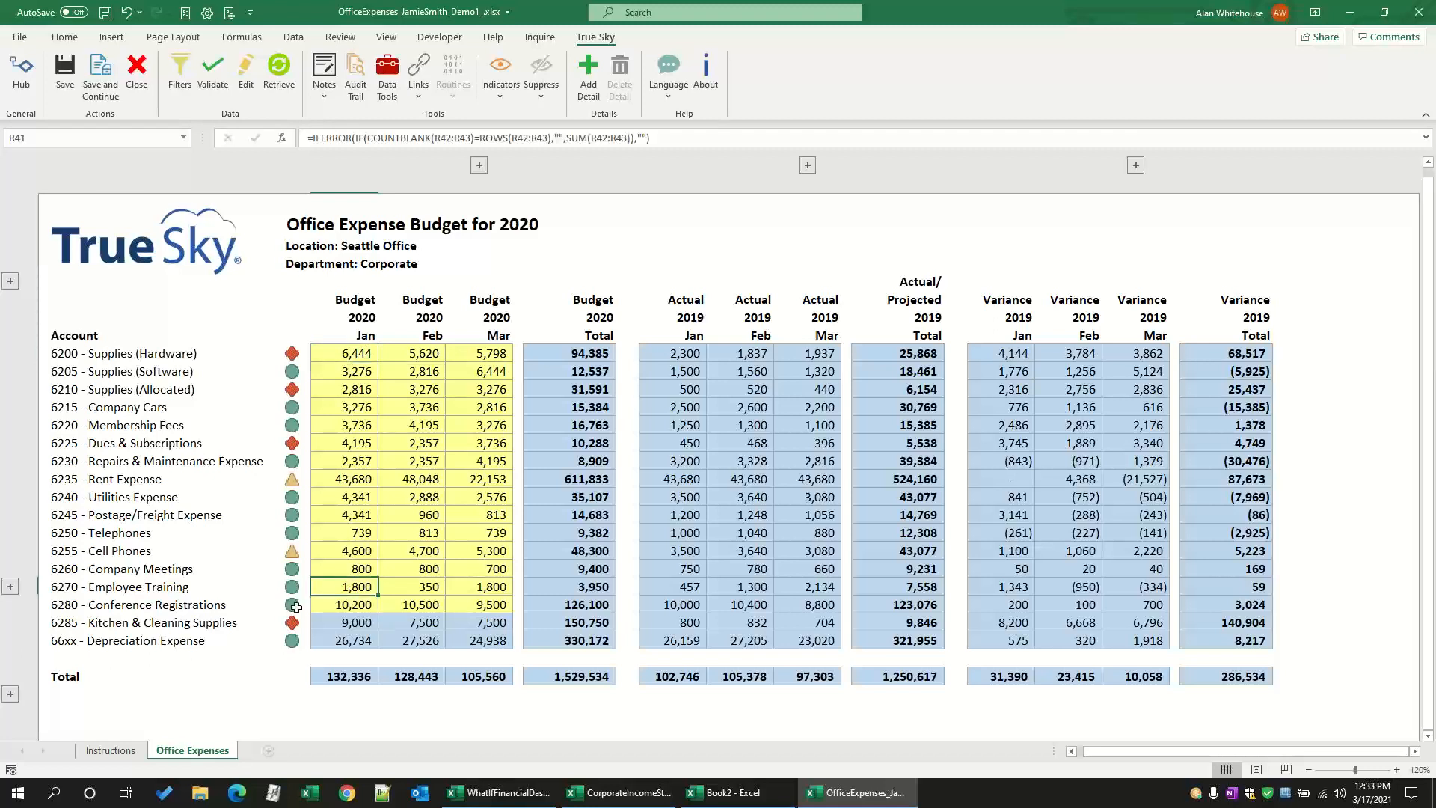
pyautogui.click(180, 587)
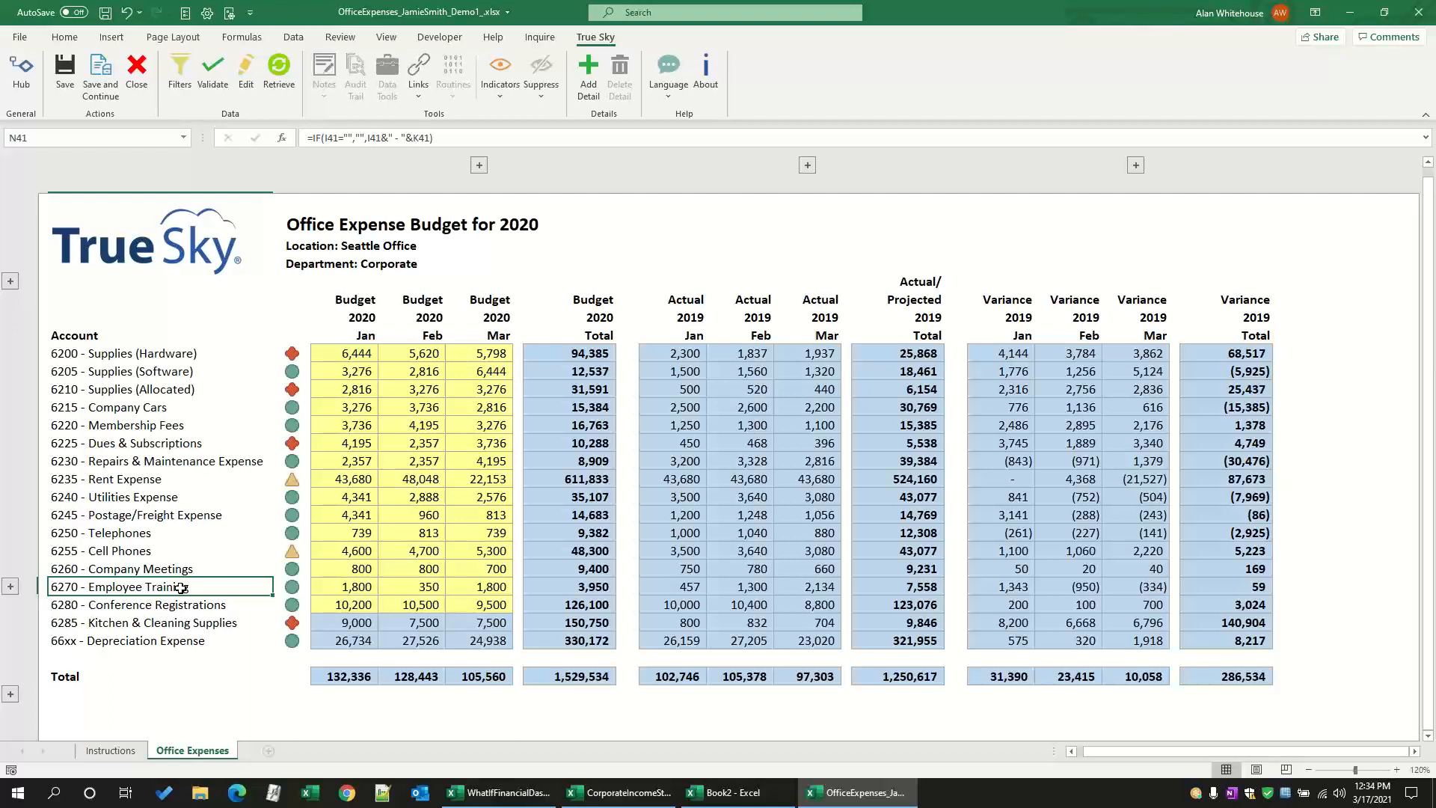
pyautogui.click(11, 586)
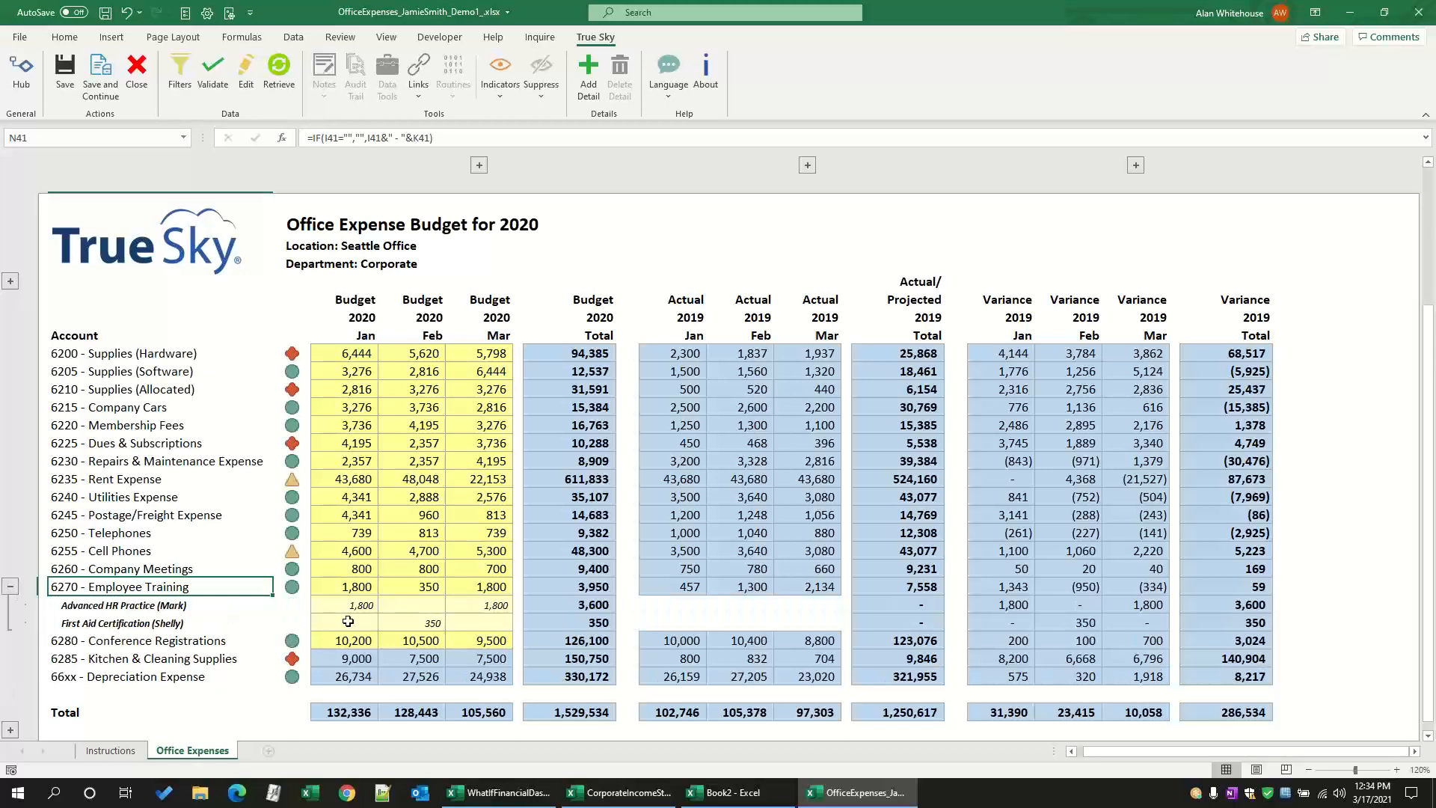
pyautogui.click(1397, 770)
pyautogui.click(1396, 770)
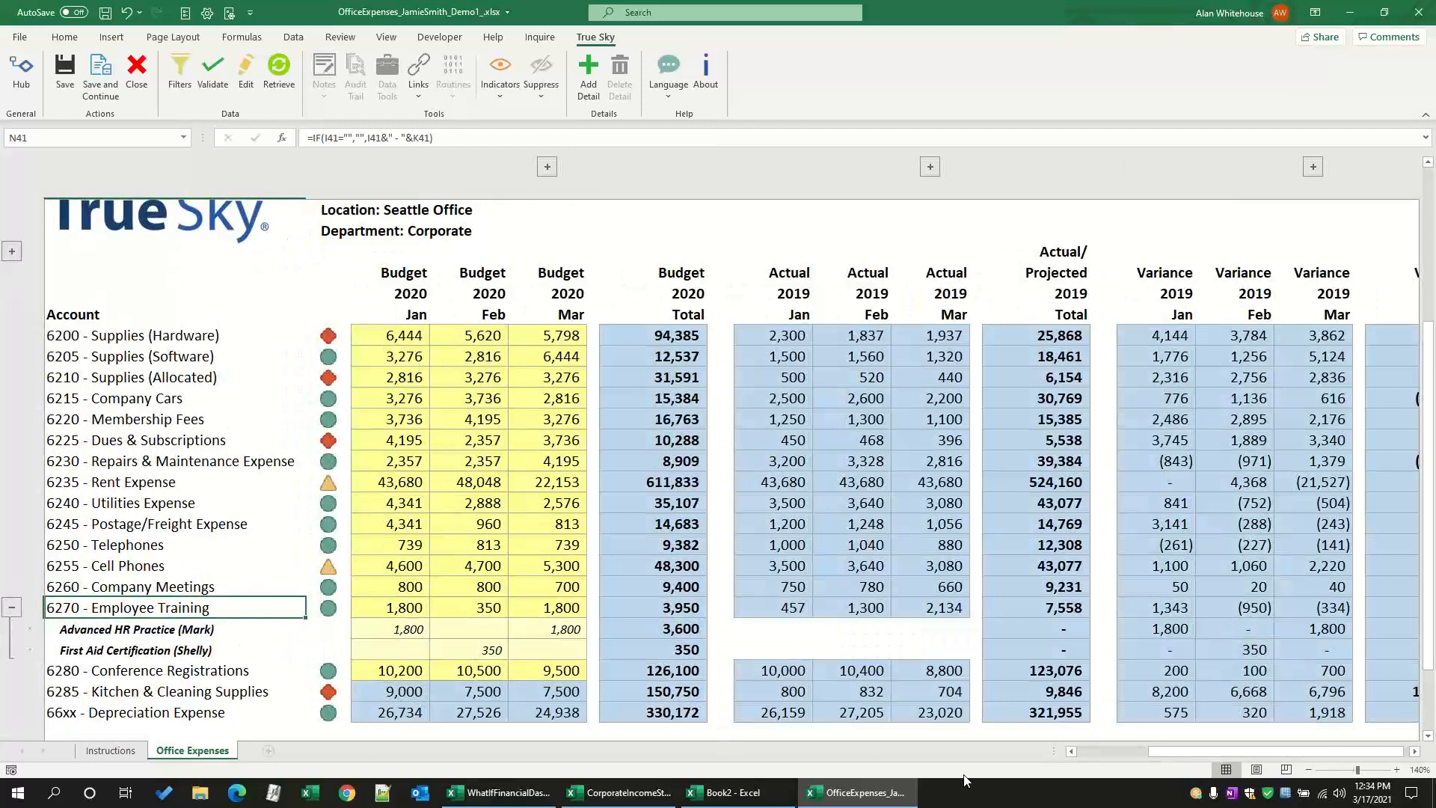
pyautogui.moveTo(1169, 751); pyautogui.dragTo(1062, 751)
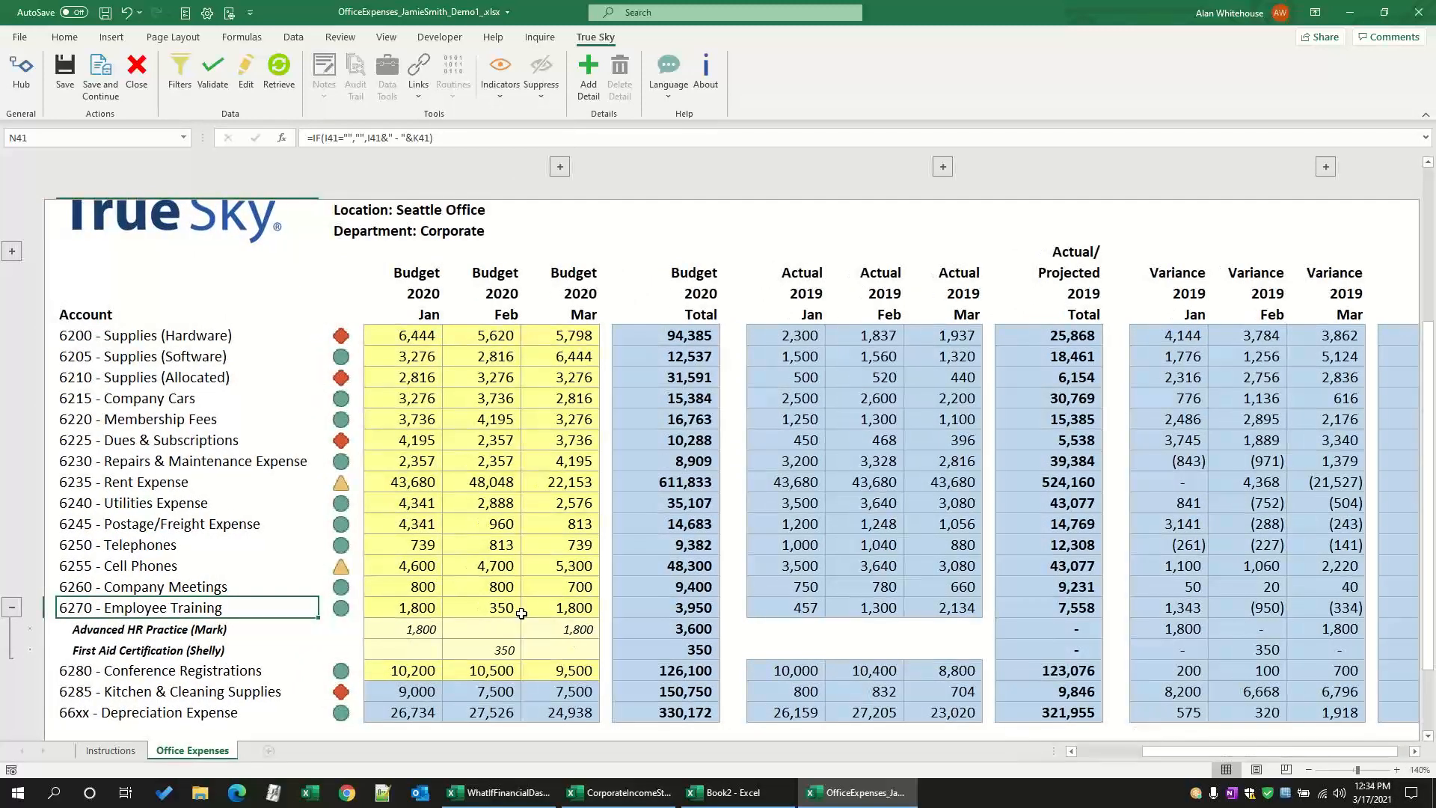
pyautogui.scroll(-1, 450, 632)
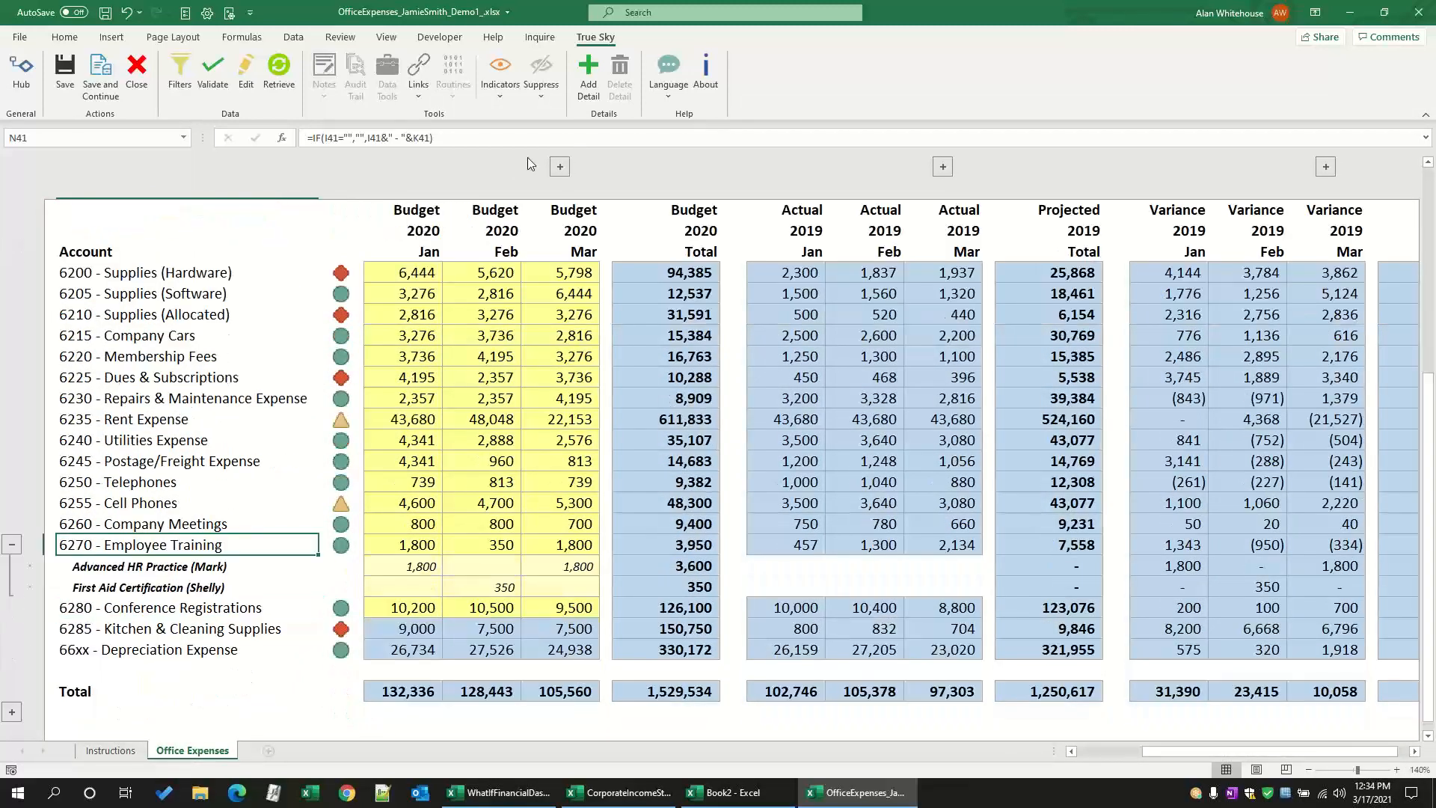
# Step: Add a detail line under 6270 - Employee Training and name it My Next Class with the attendee's first name in parentheses
pyautogui.click(589, 92)
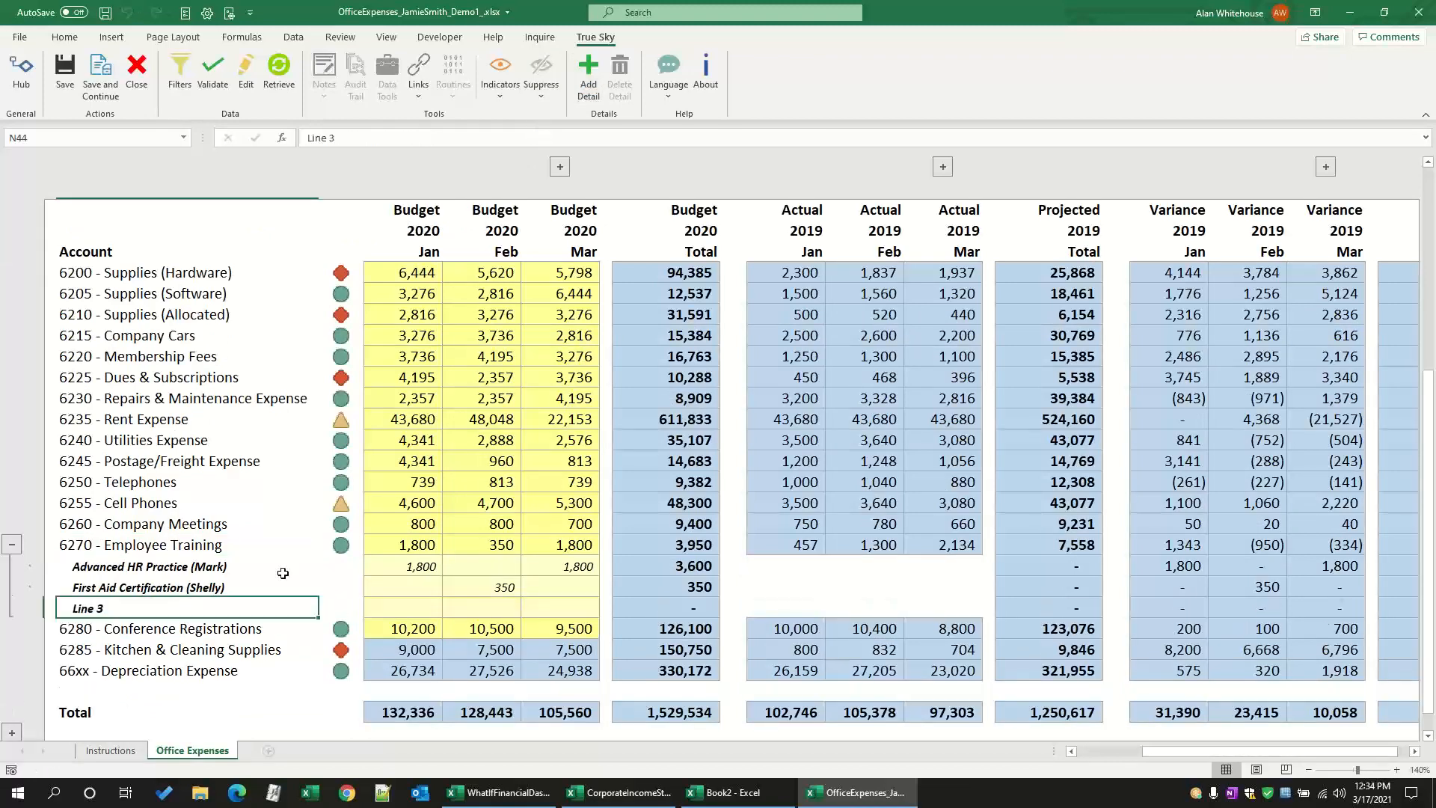
pyautogui.write('My Next ')
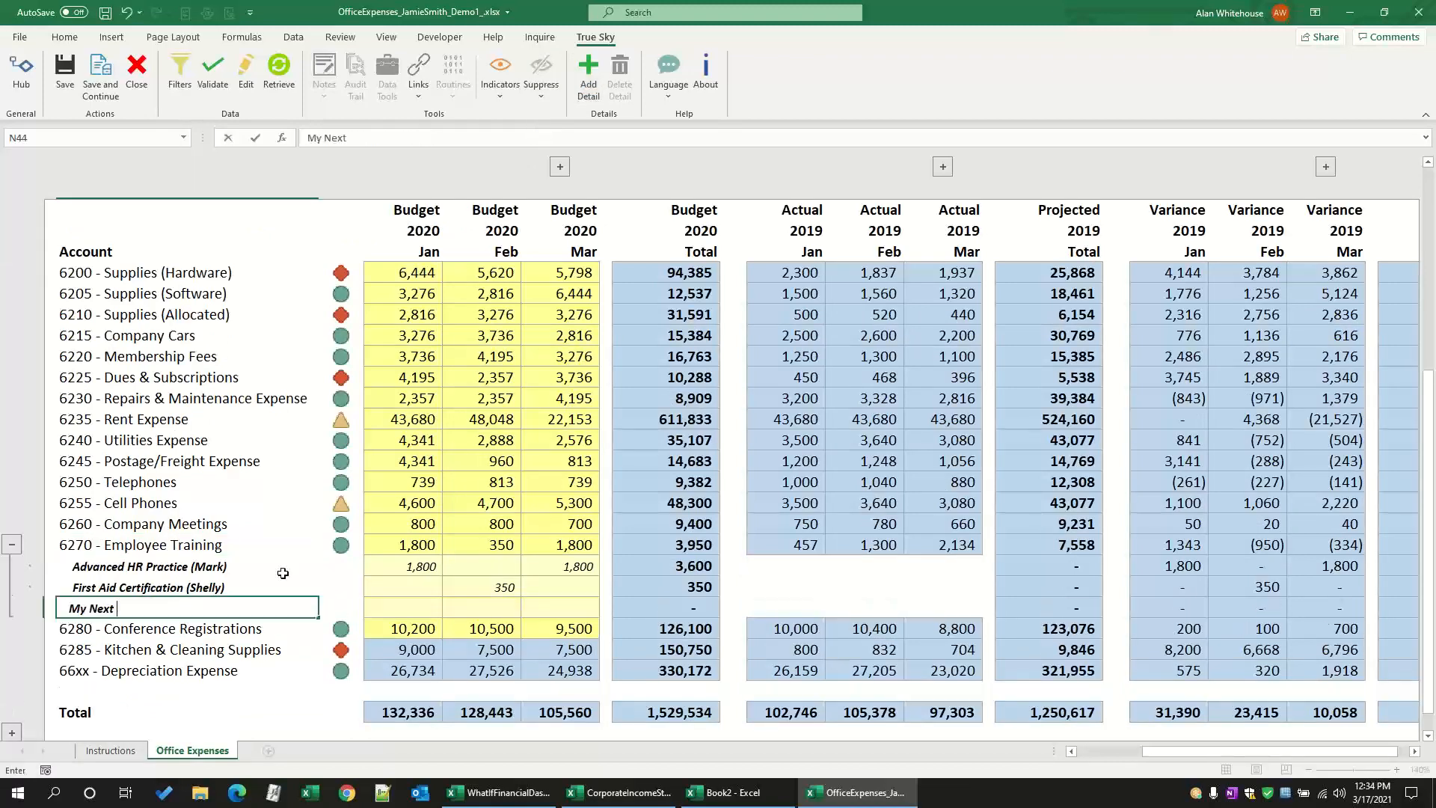
pyautogui.write('Class (Alan)')
# Step: Enter a January 2020 budget of 400 for the My Next Class detail line and save the changes
pyautogui.click(418, 610)
pyautogui.write('400')
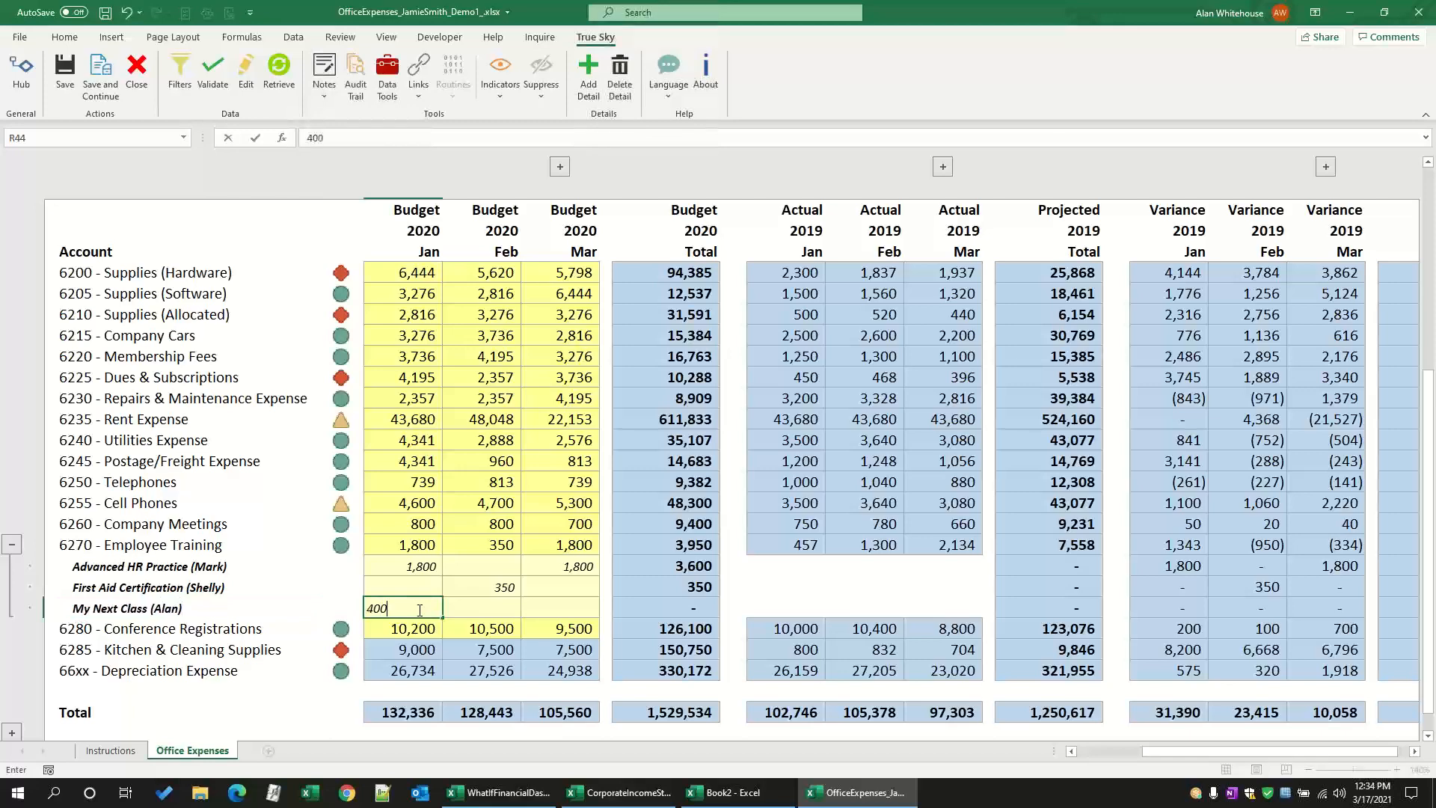
pyautogui.press('Return')
pyautogui.press('Up')
pyautogui.press('Up')
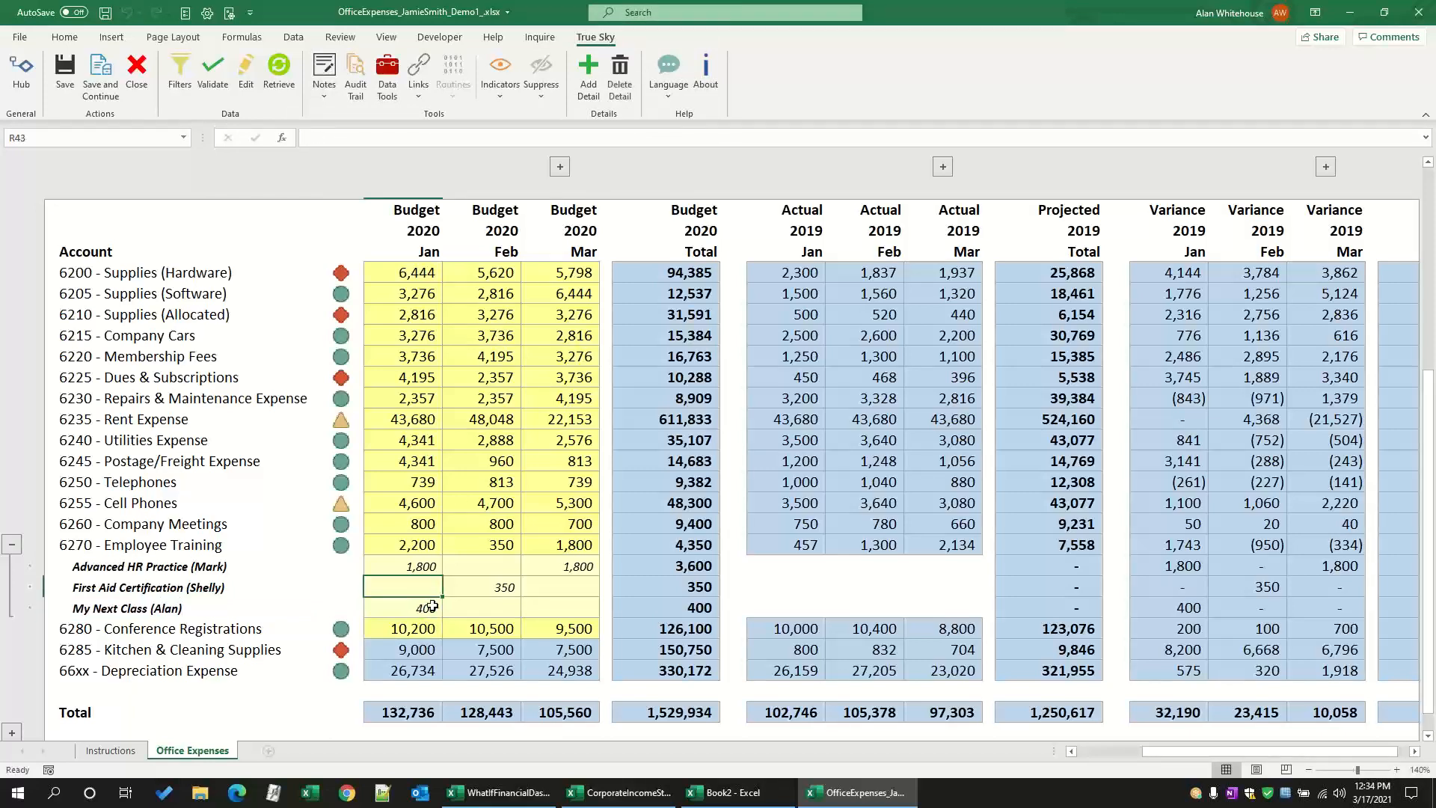
pyautogui.click(66, 67)
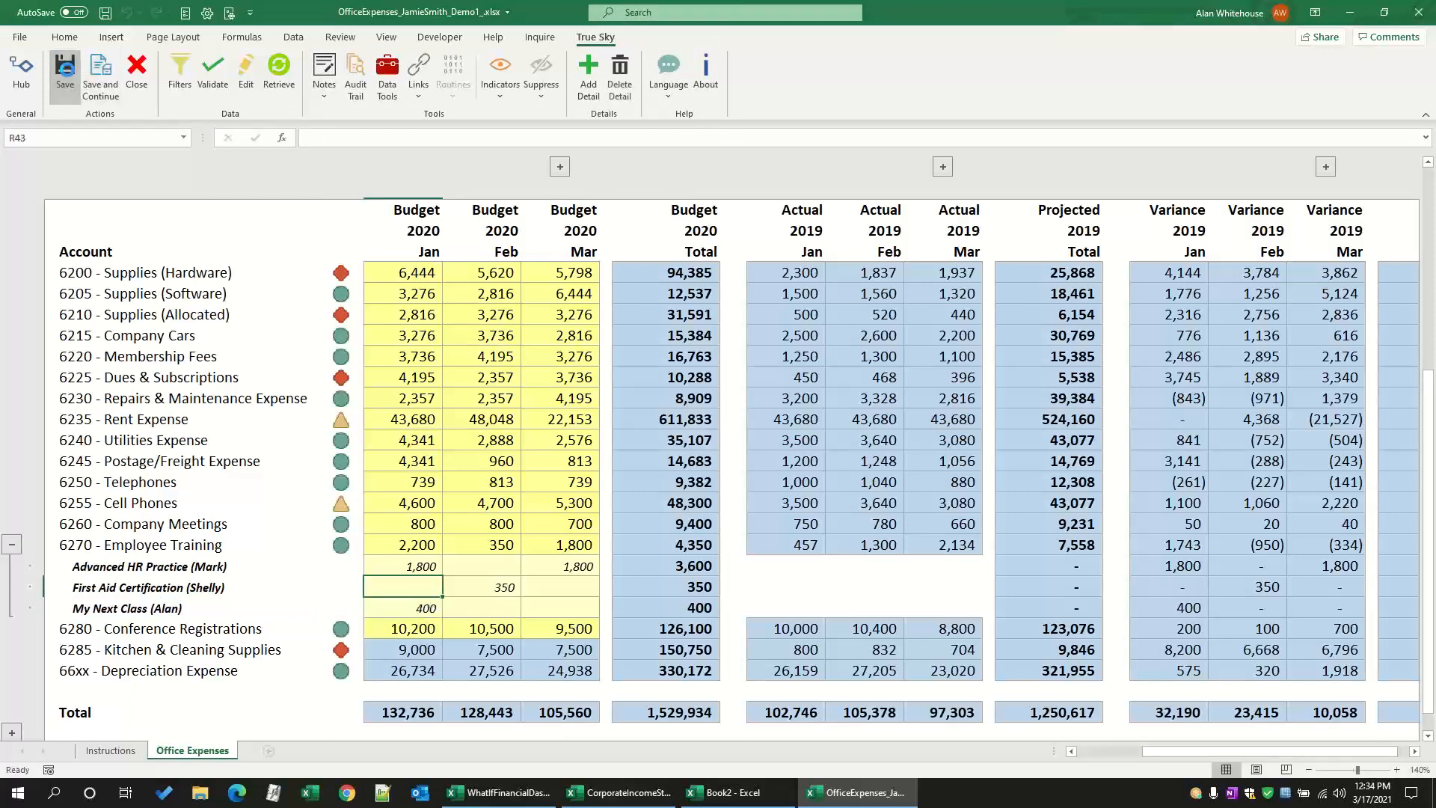
# Step: Check the January to March budget formulas of Employee Training and collapse its detail lines
pyautogui.click(392, 542)
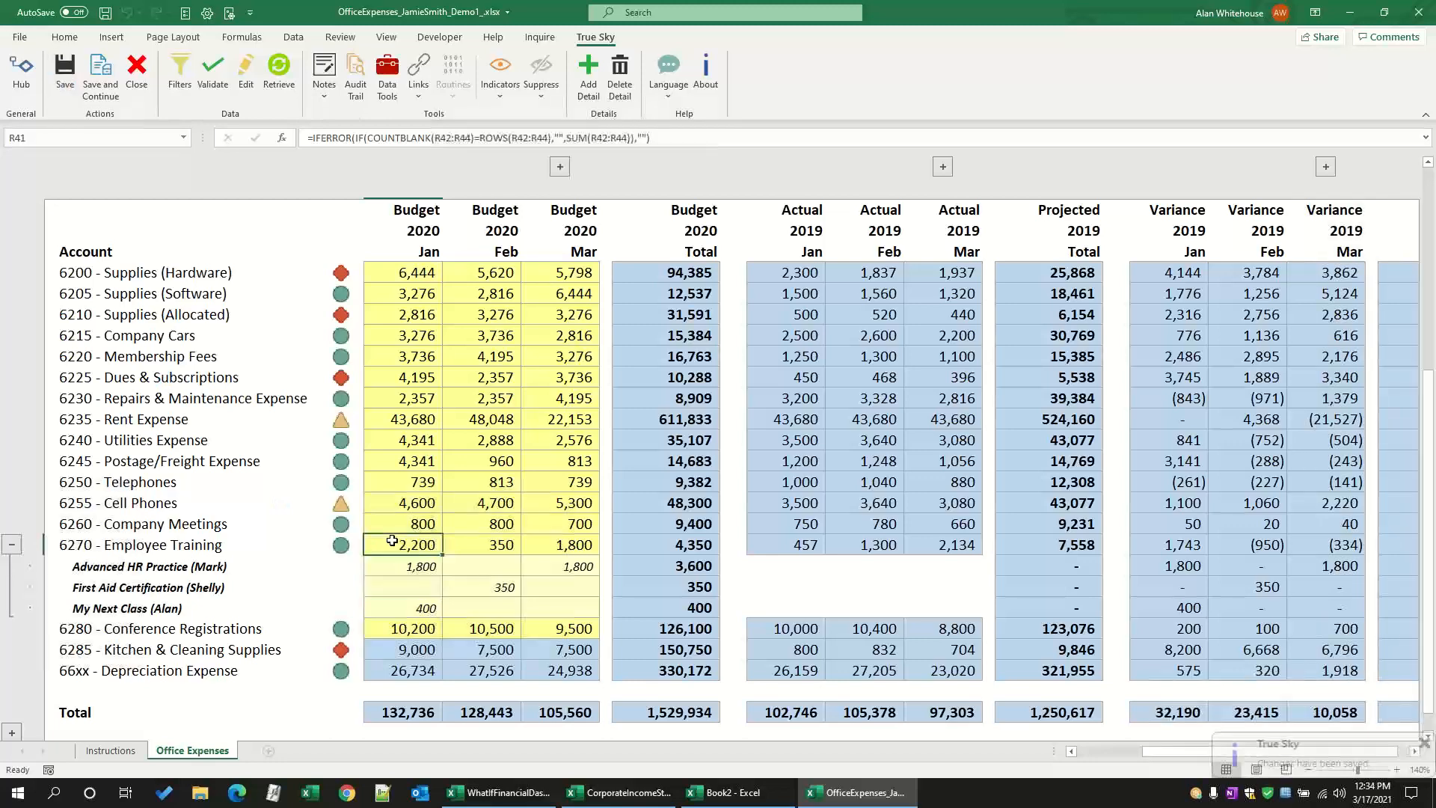
pyautogui.moveTo(392, 541); pyautogui.dragTo(569, 545)
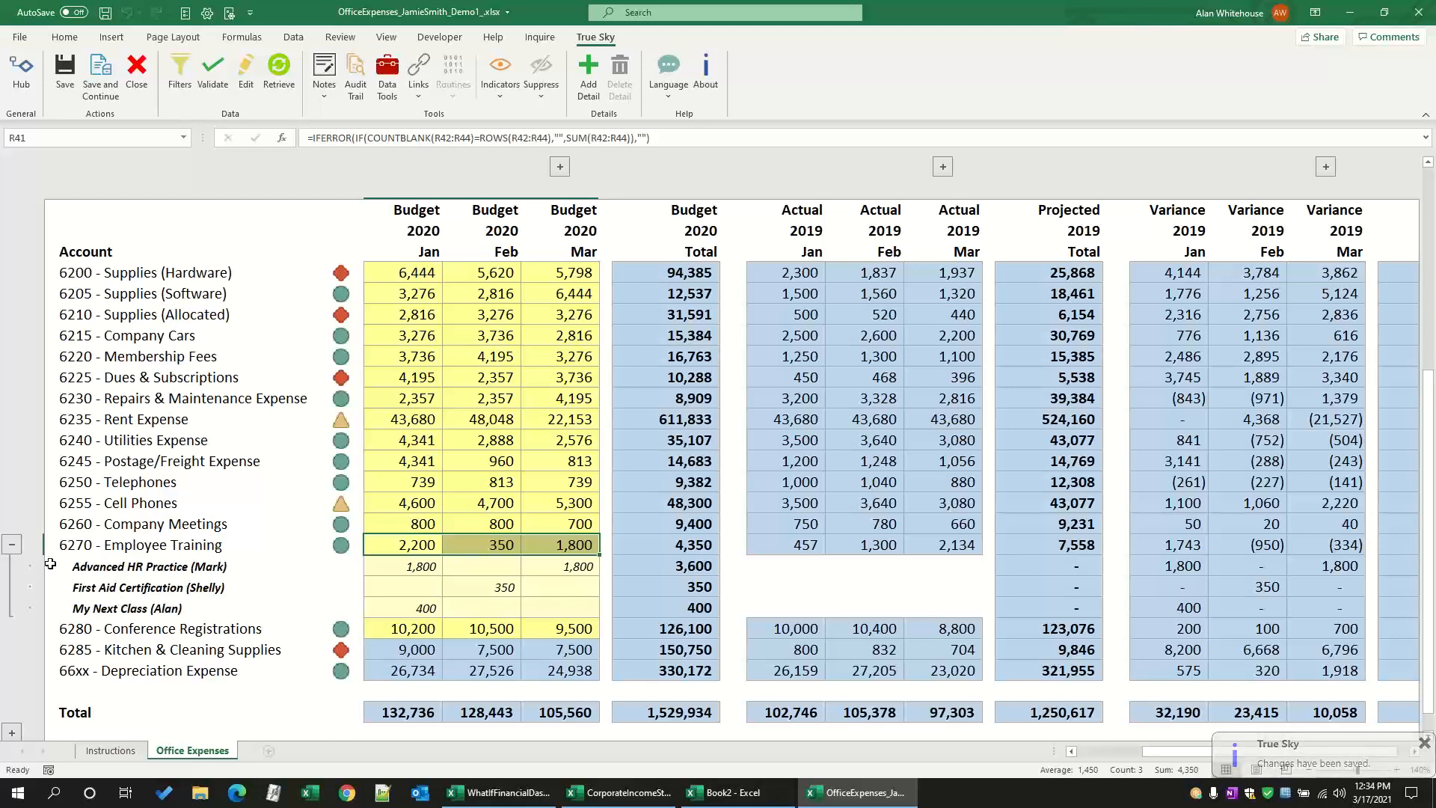
pyautogui.click(12, 543)
pyautogui.scroll(1, 539, 525)
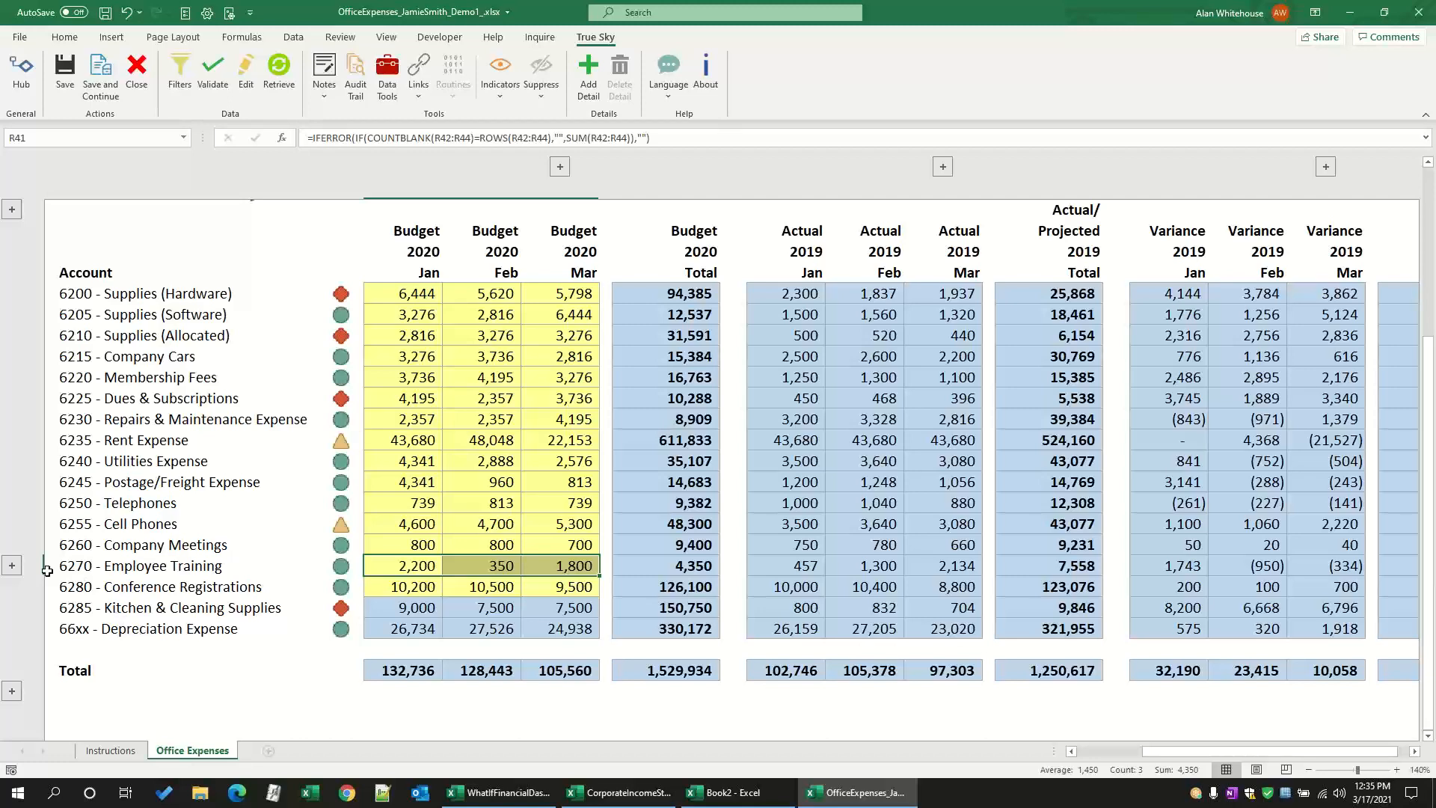
# Step: Reopen the Employee Training detail lines to review the individual January entries and hide them again
pyautogui.click(12, 567)
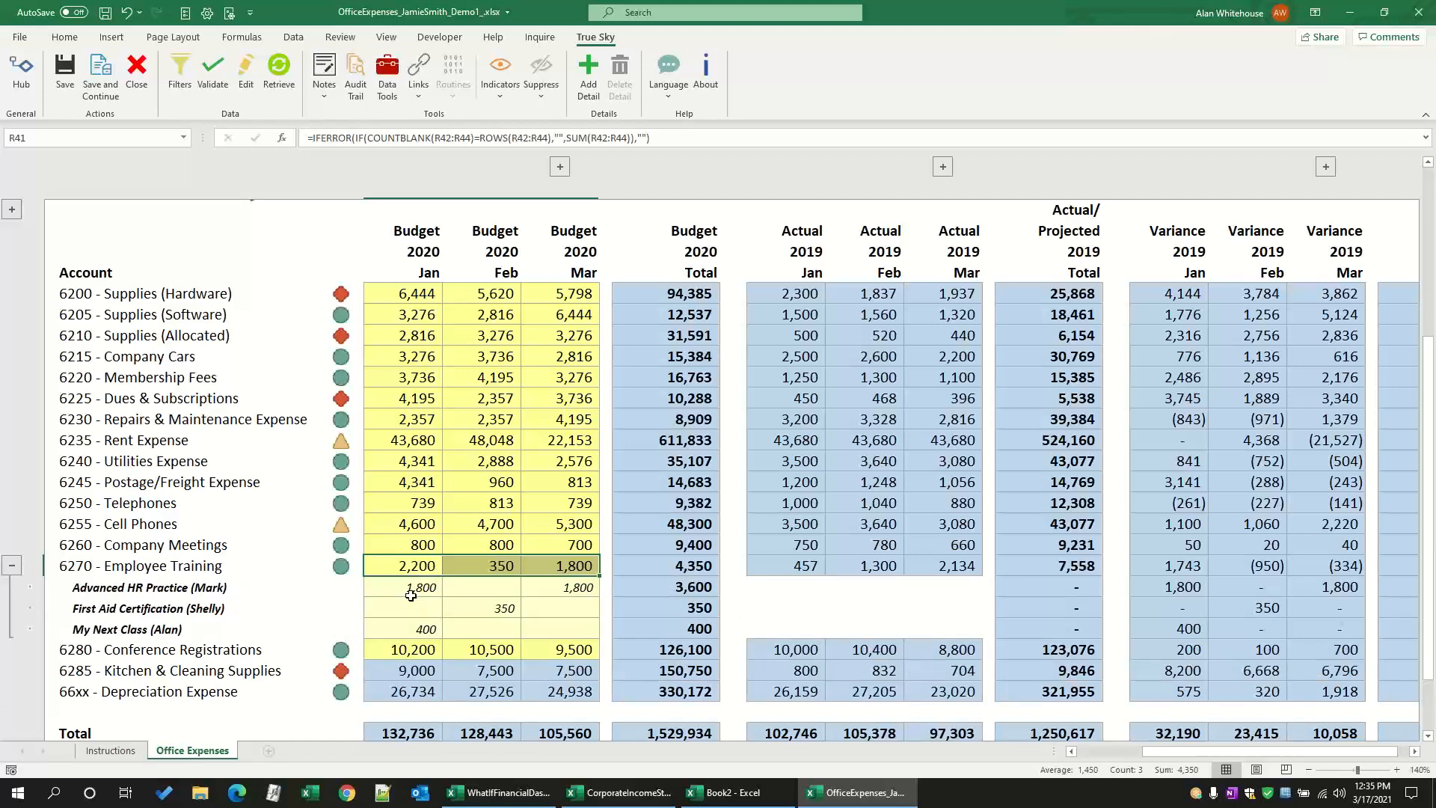
pyautogui.click(412, 590)
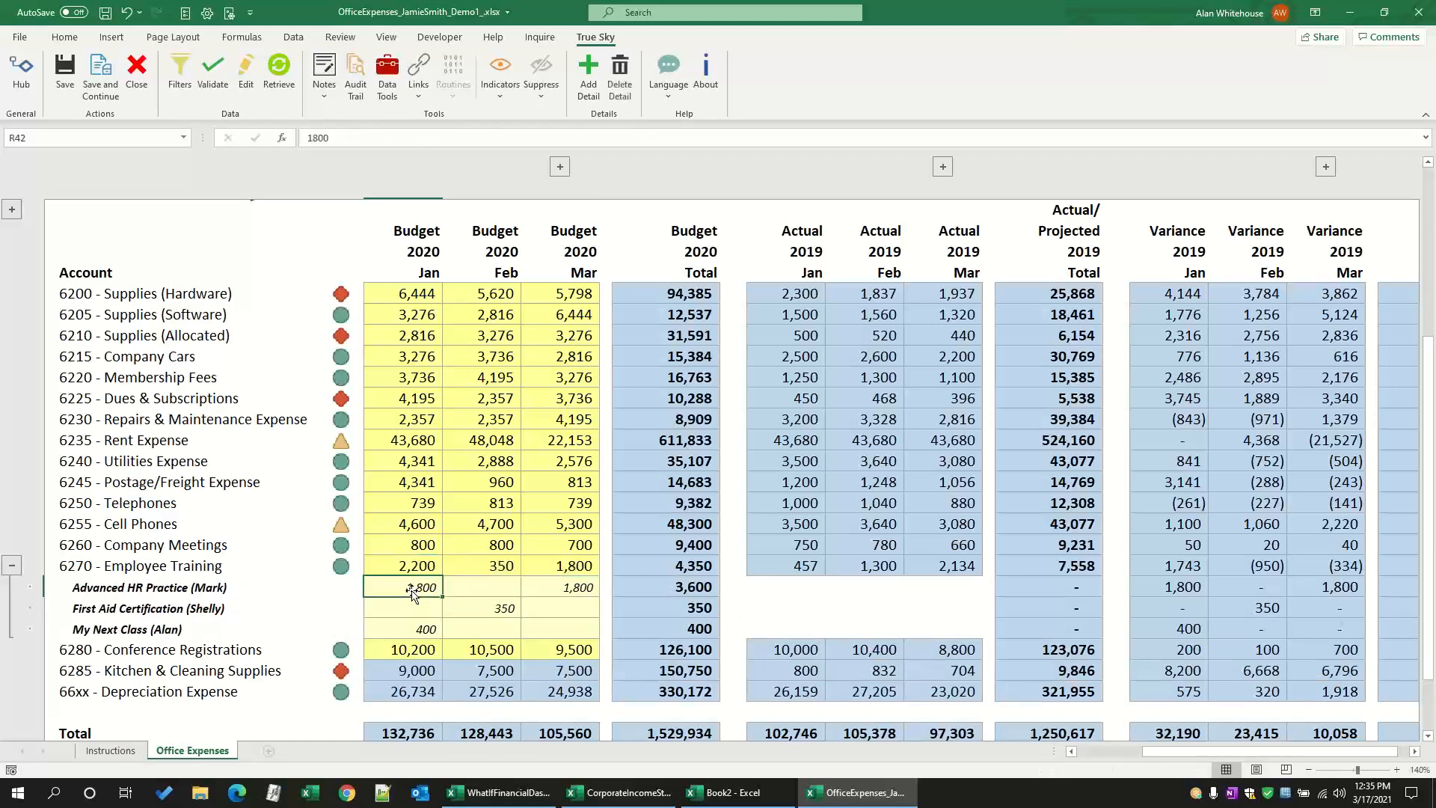
pyautogui.click(12, 567)
pyautogui.scroll(1, 437, 501)
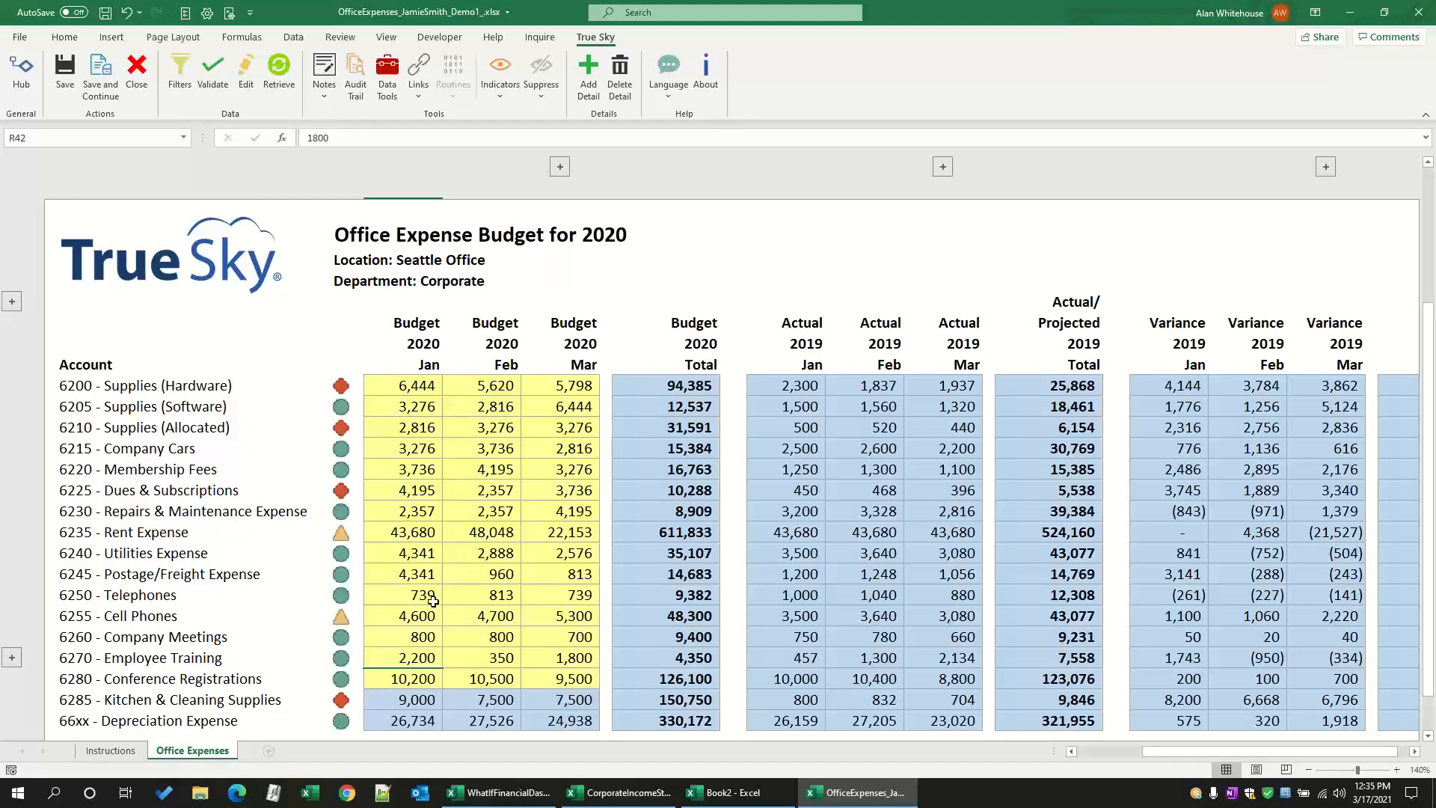
pyautogui.scroll(-1, 433, 601)
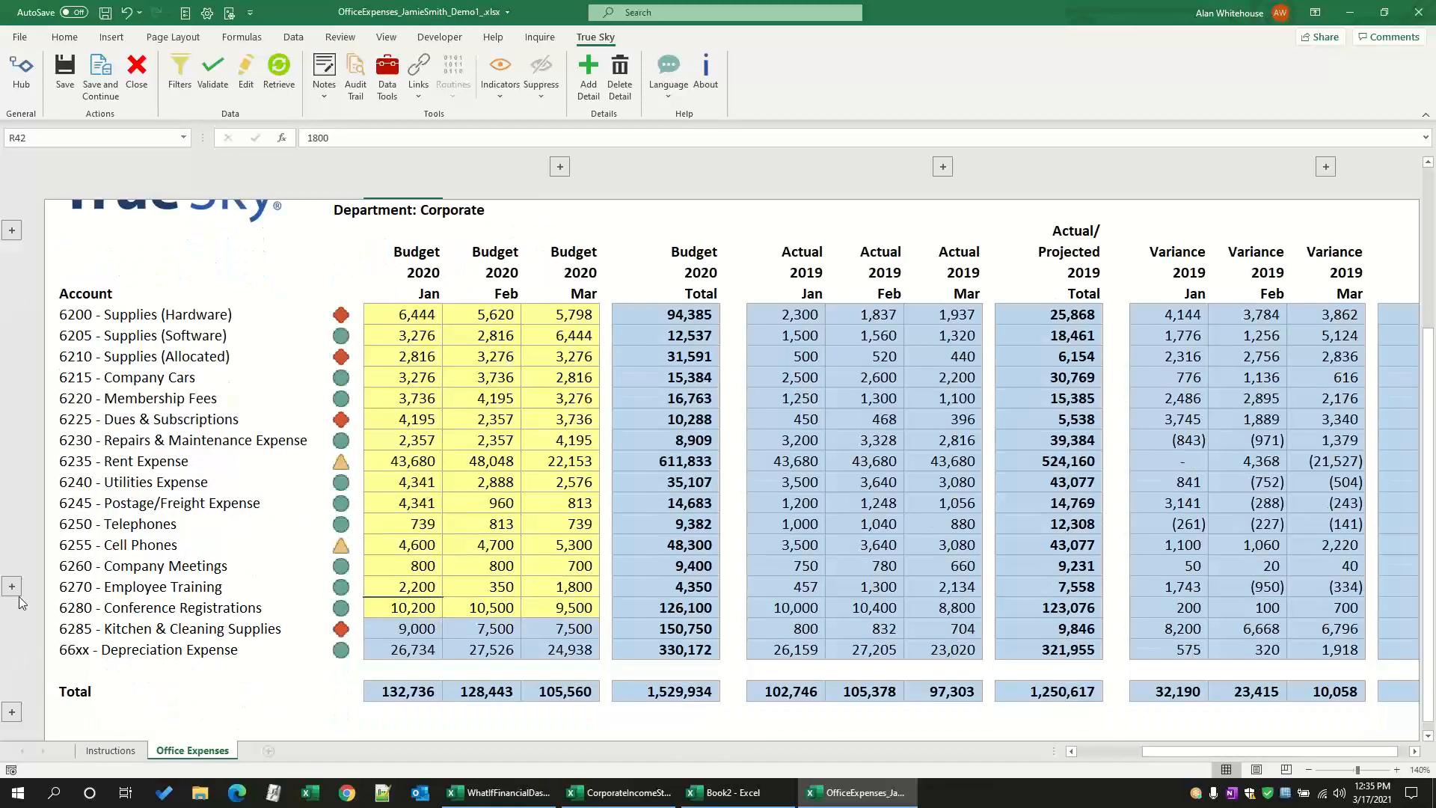
pyautogui.click(12, 587)
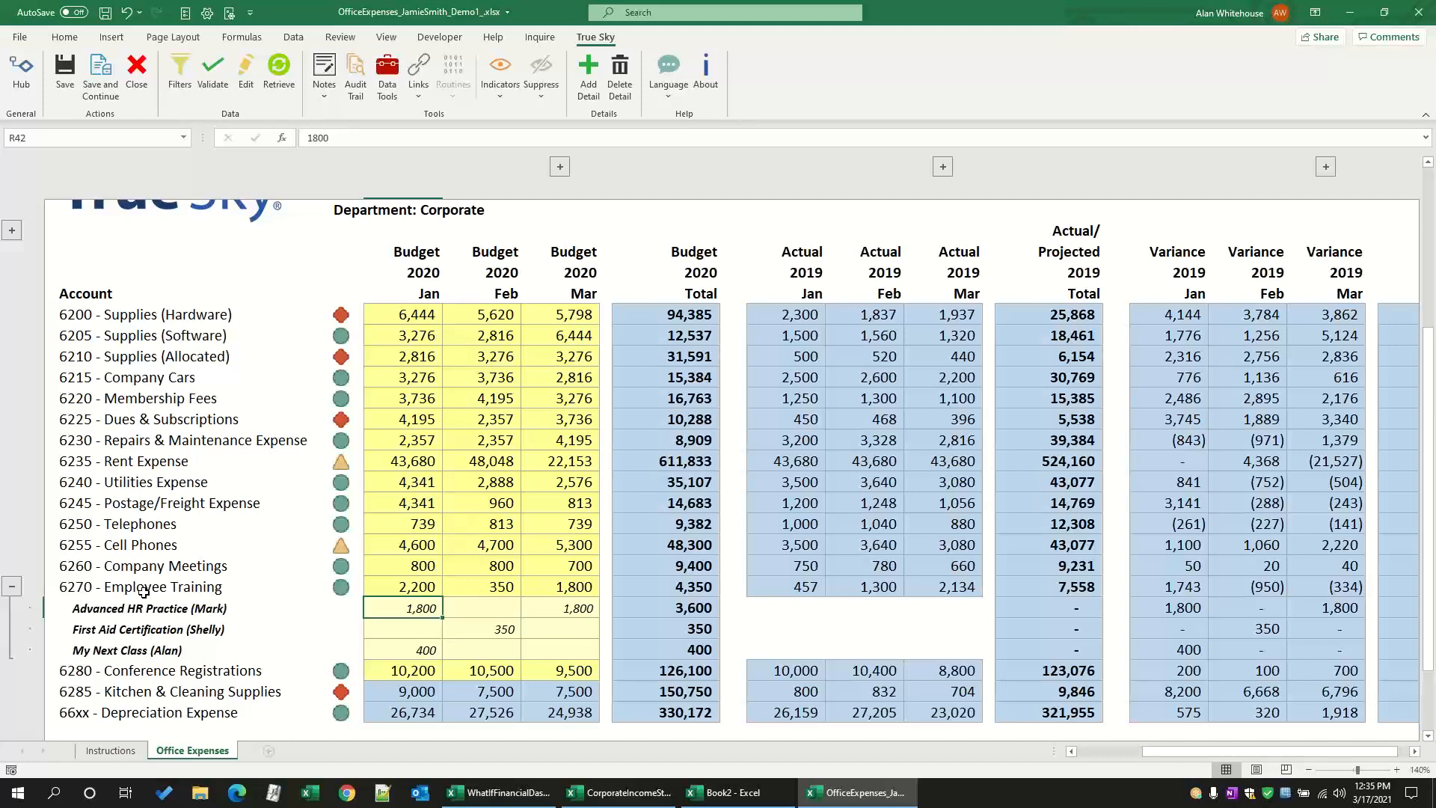
pyautogui.click(12, 586)
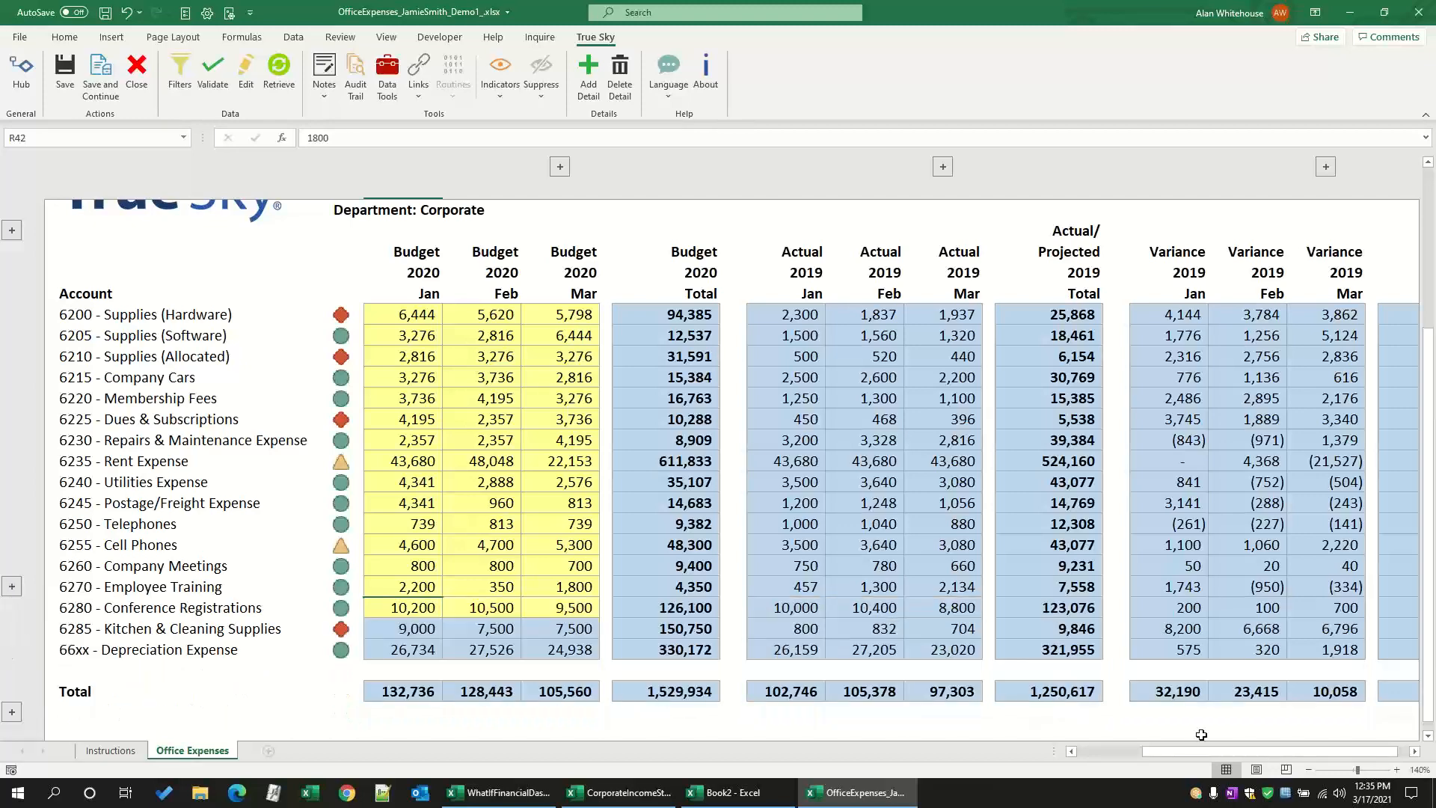
# Step: Examine the status indicators beside the Supplies (Hardware), Supplies (Software) and Dues & Subscriptions accounts
pyautogui.click(1308, 770)
pyautogui.scroll(1, 824, 612)
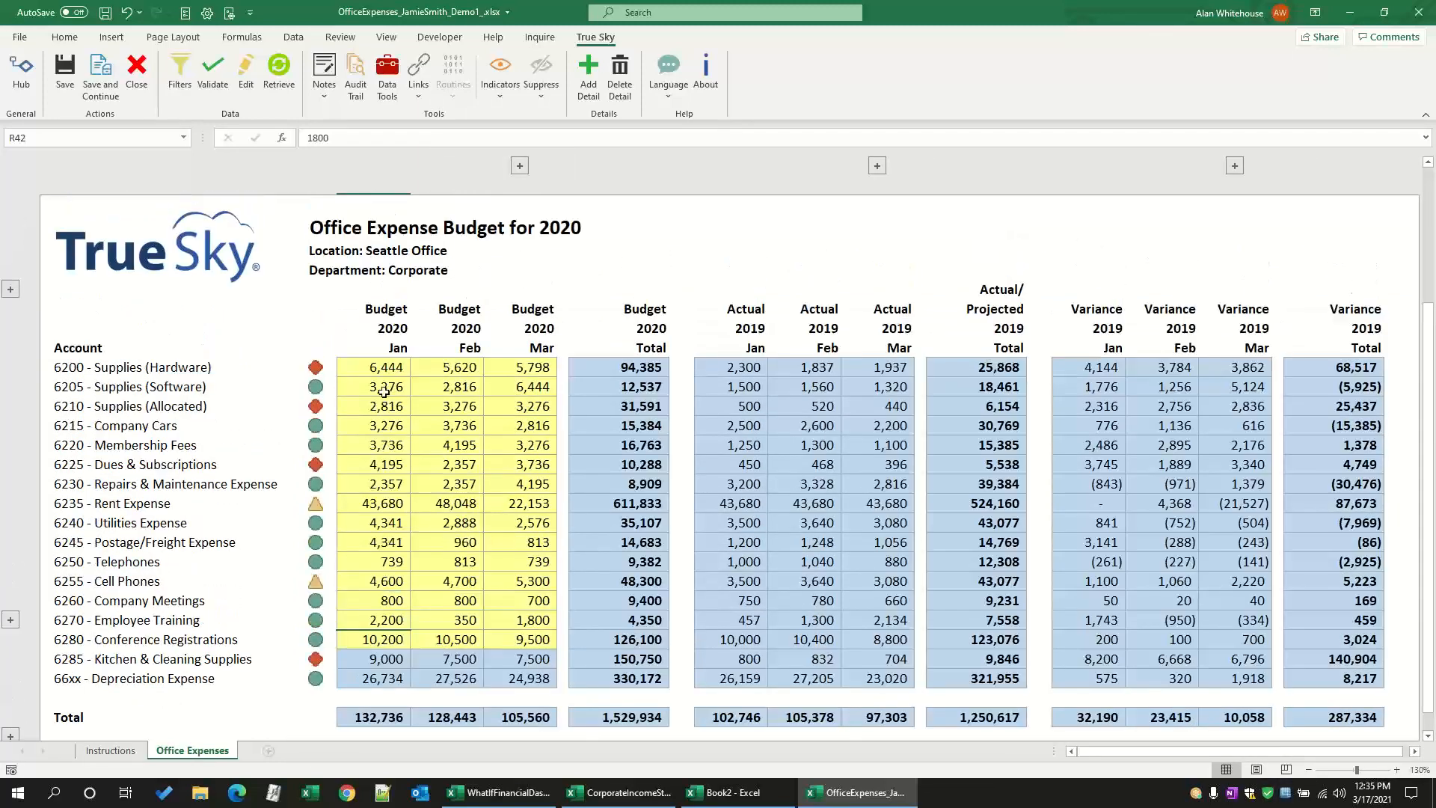
pyautogui.click(330, 367)
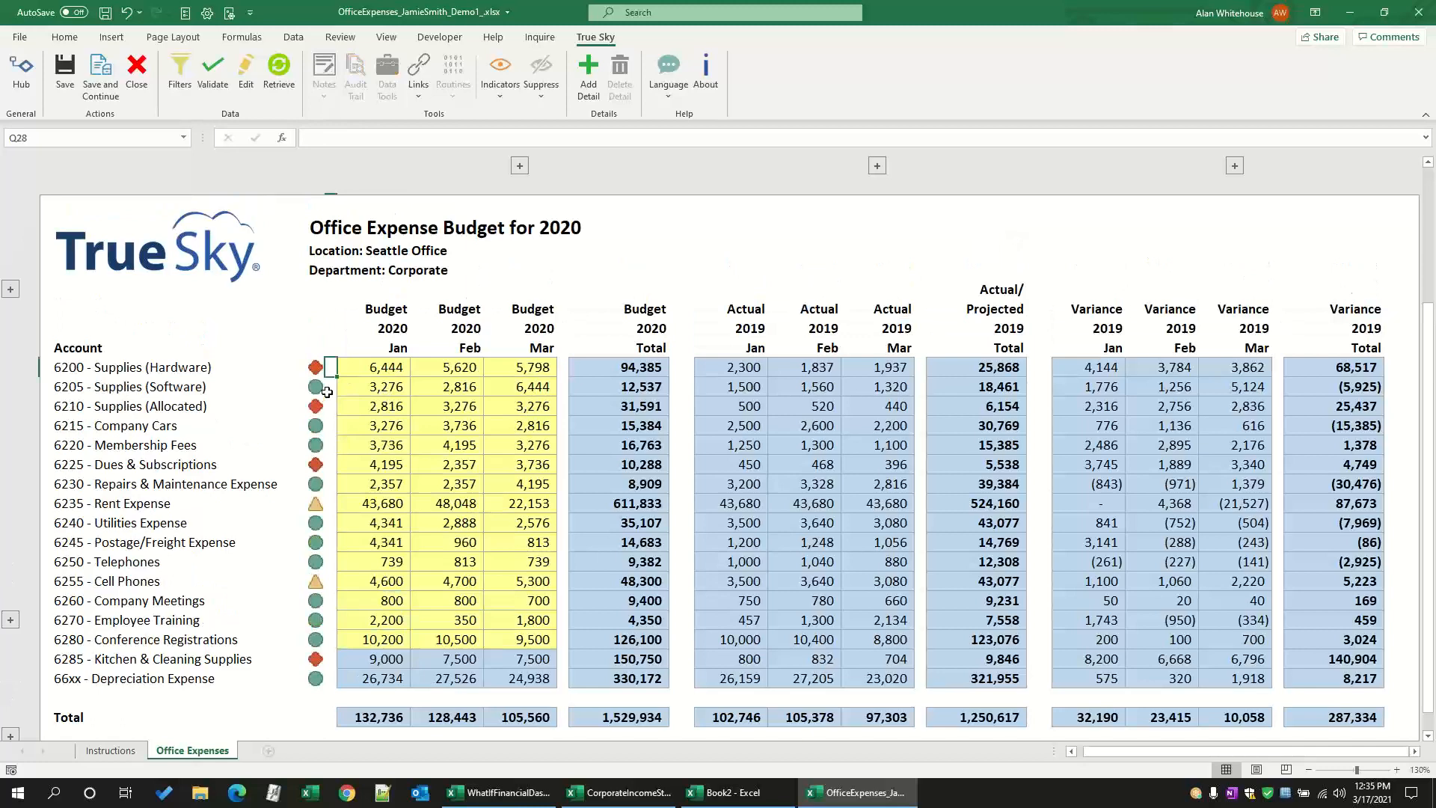
pyautogui.click(329, 387)
pyautogui.click(330, 464)
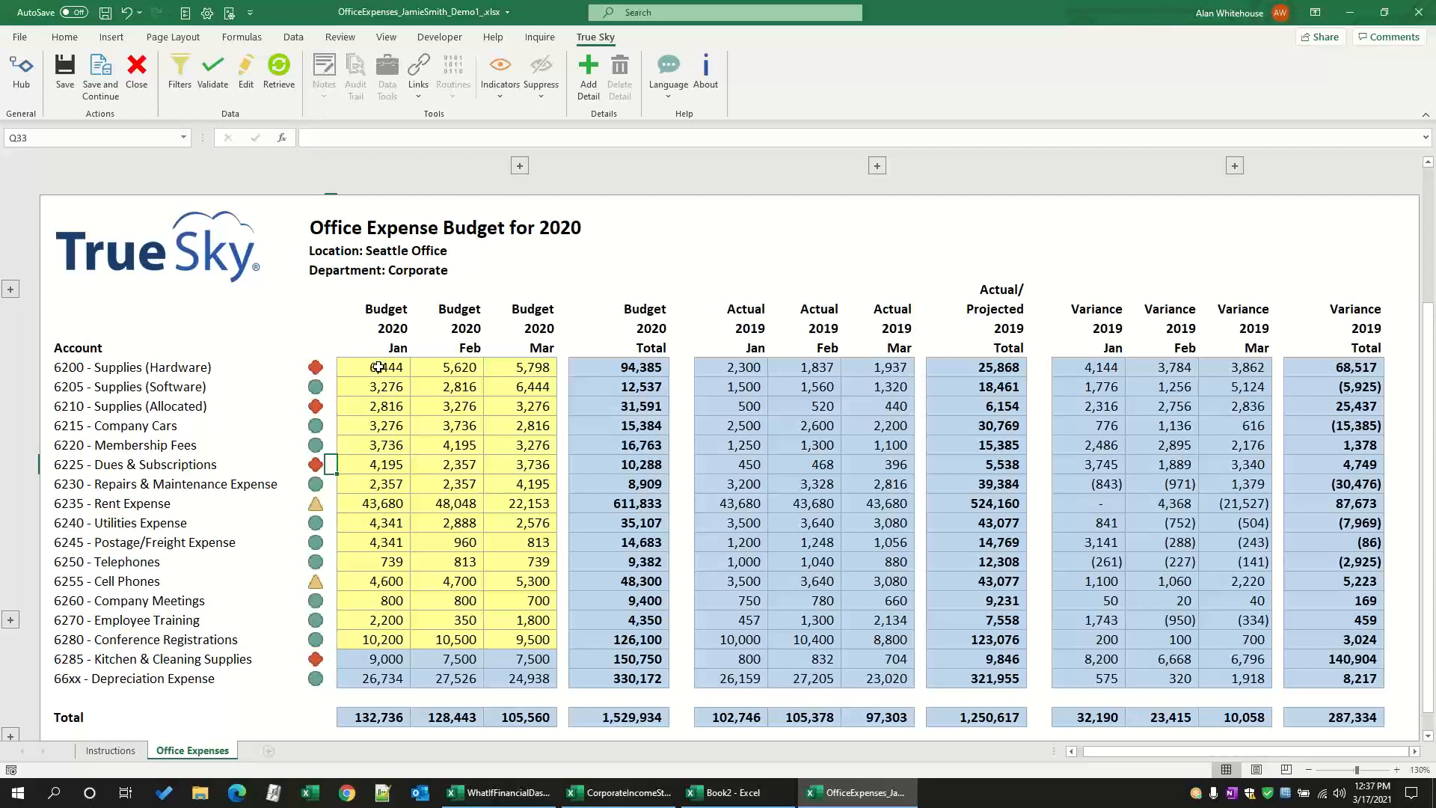
# Step: Compare the Supplies (Hardware) January to March budget with the 2019 actuals and check the status indicators of Supplies (Software) and Rent Expense
pyautogui.moveTo(377, 367); pyautogui.dragTo(529, 372)
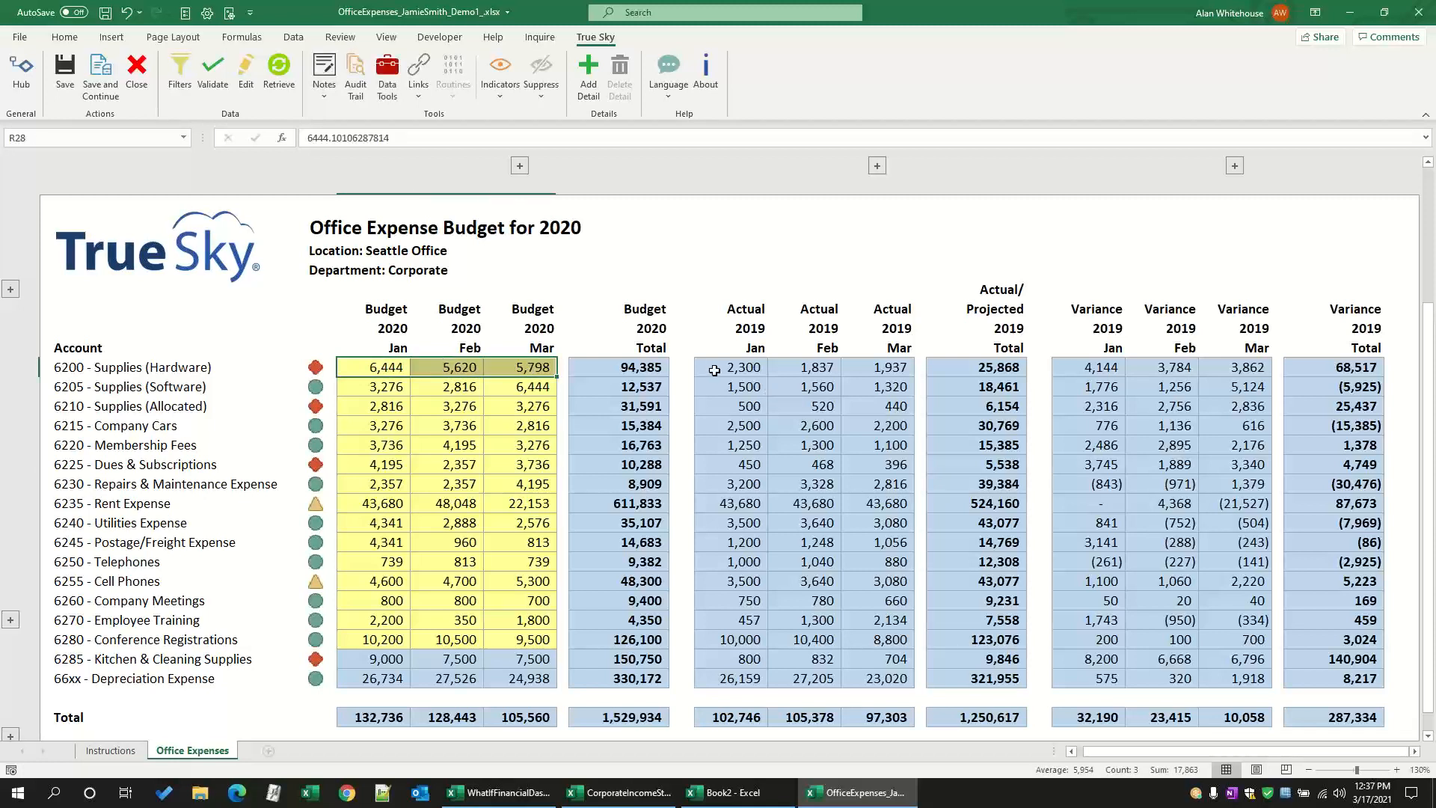
pyautogui.click(330, 386)
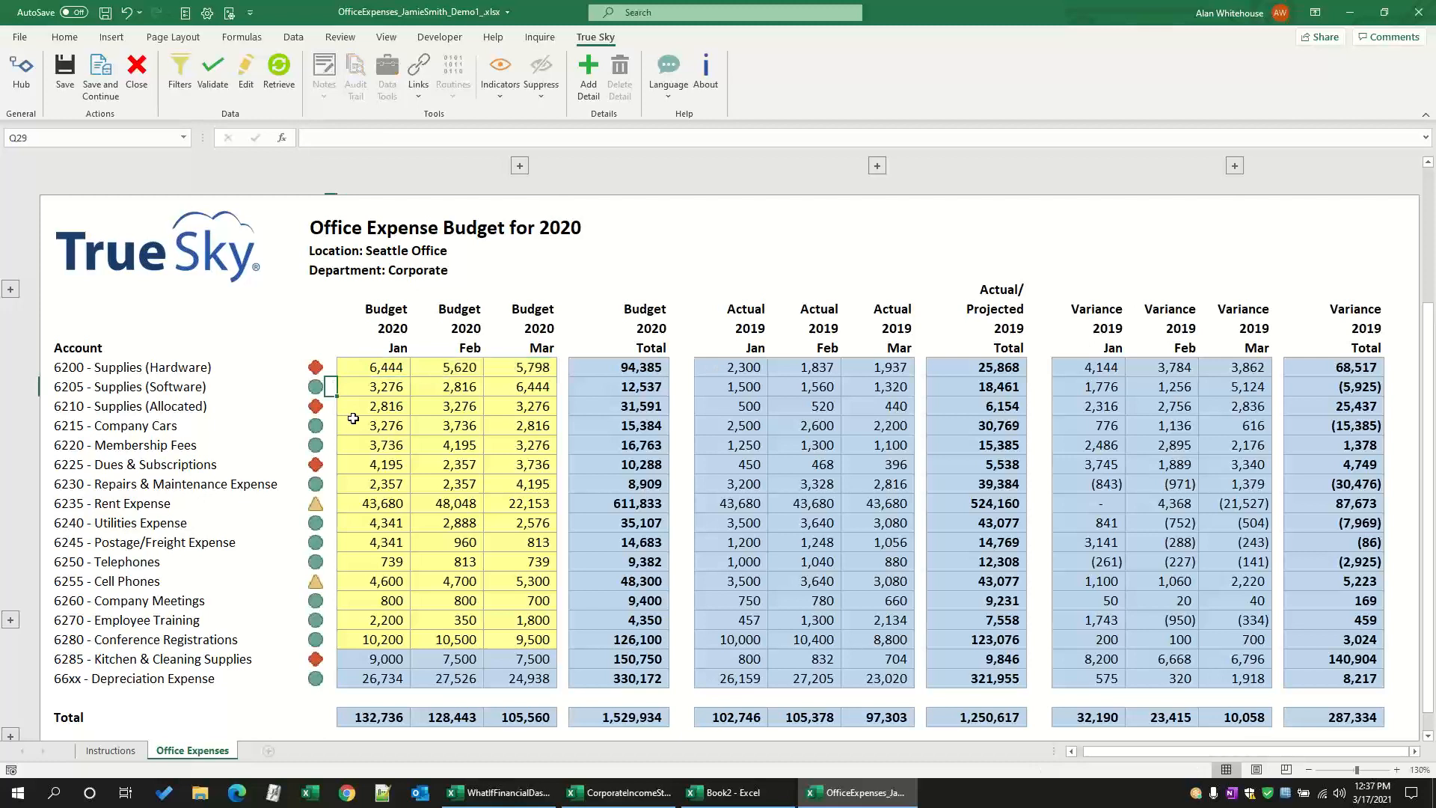
pyautogui.click(329, 504)
pyautogui.press('Up')
pyautogui.press('Up')
pyautogui.press('Up')
pyautogui.press('Up')
pyautogui.press('Up')
pyautogui.press('Up')
pyautogui.press('Up')
# Step: Validate the budget worksheet, review the validation alerts against the flagged accounts' indicators, and close the alerts
pyautogui.click(211, 77)
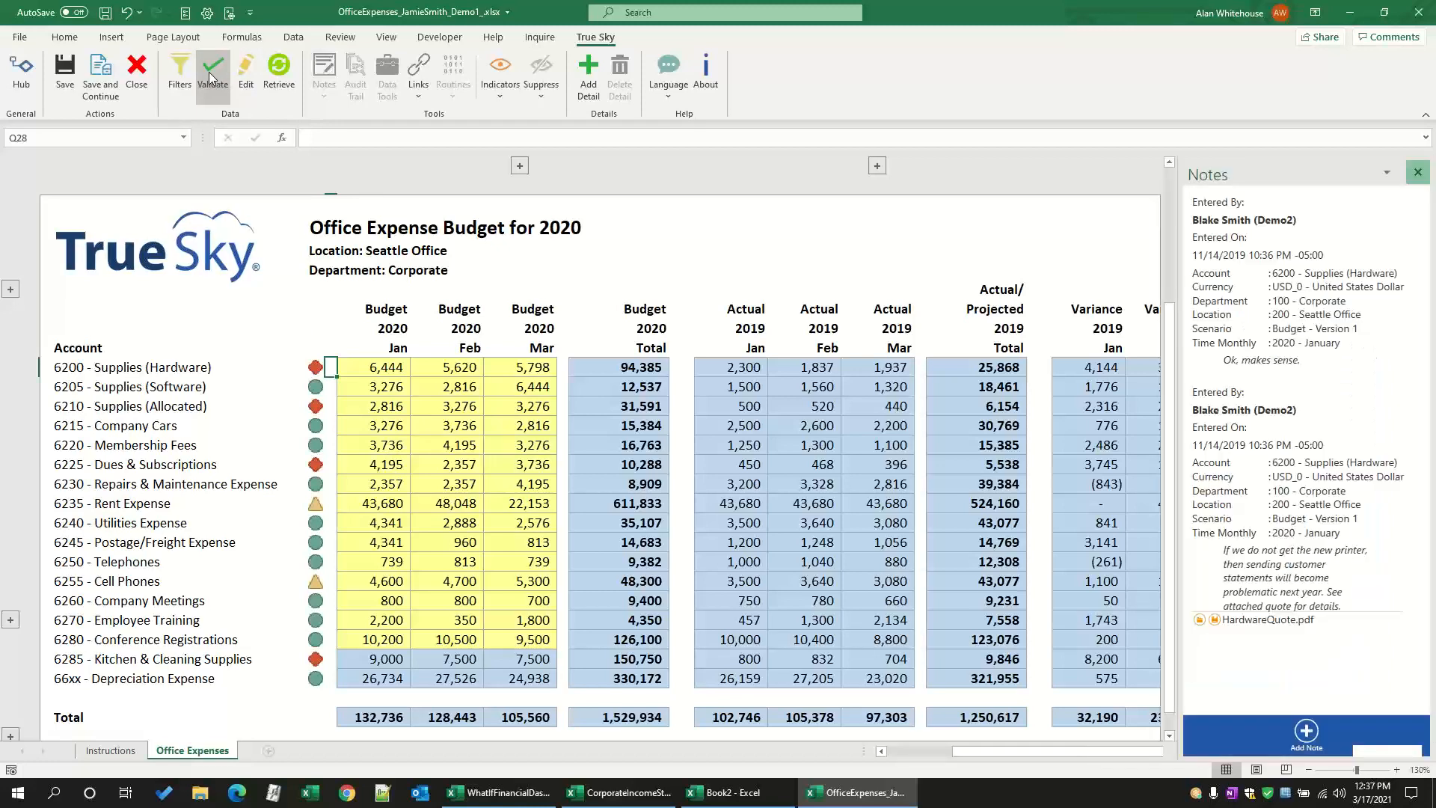
pyautogui.click(1274, 259)
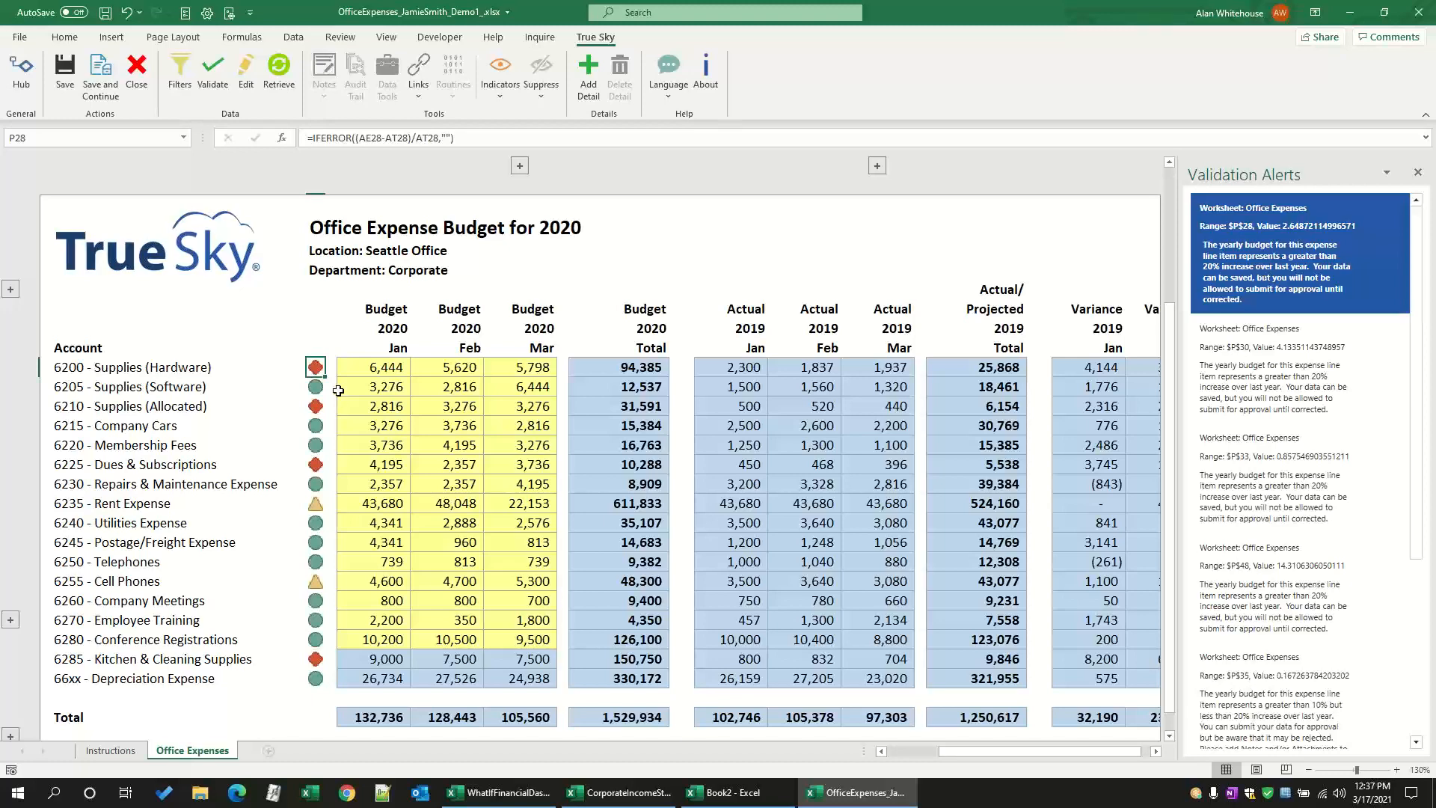
pyautogui.click(332, 384)
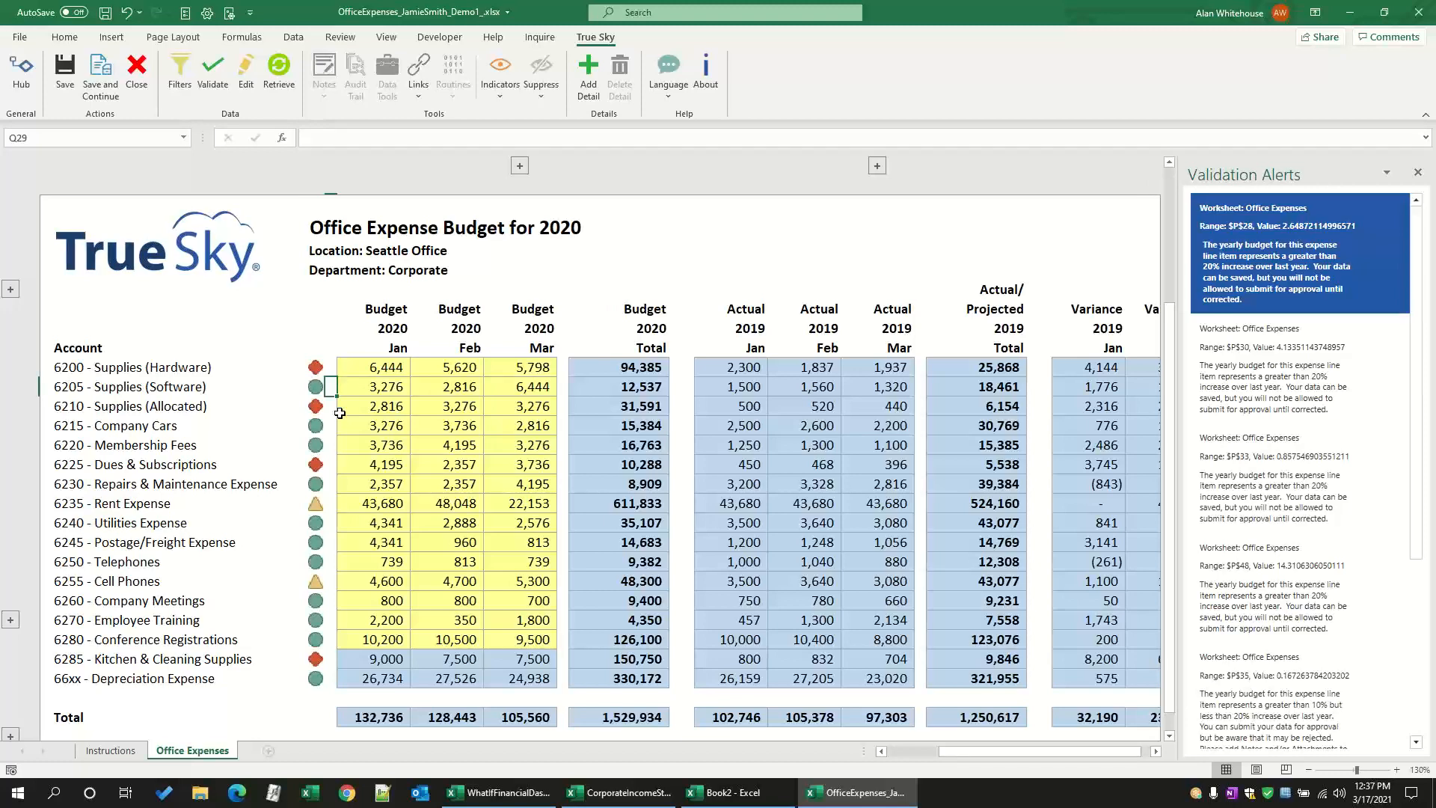
pyautogui.click(330, 505)
pyautogui.click(328, 370)
pyautogui.click(1419, 175)
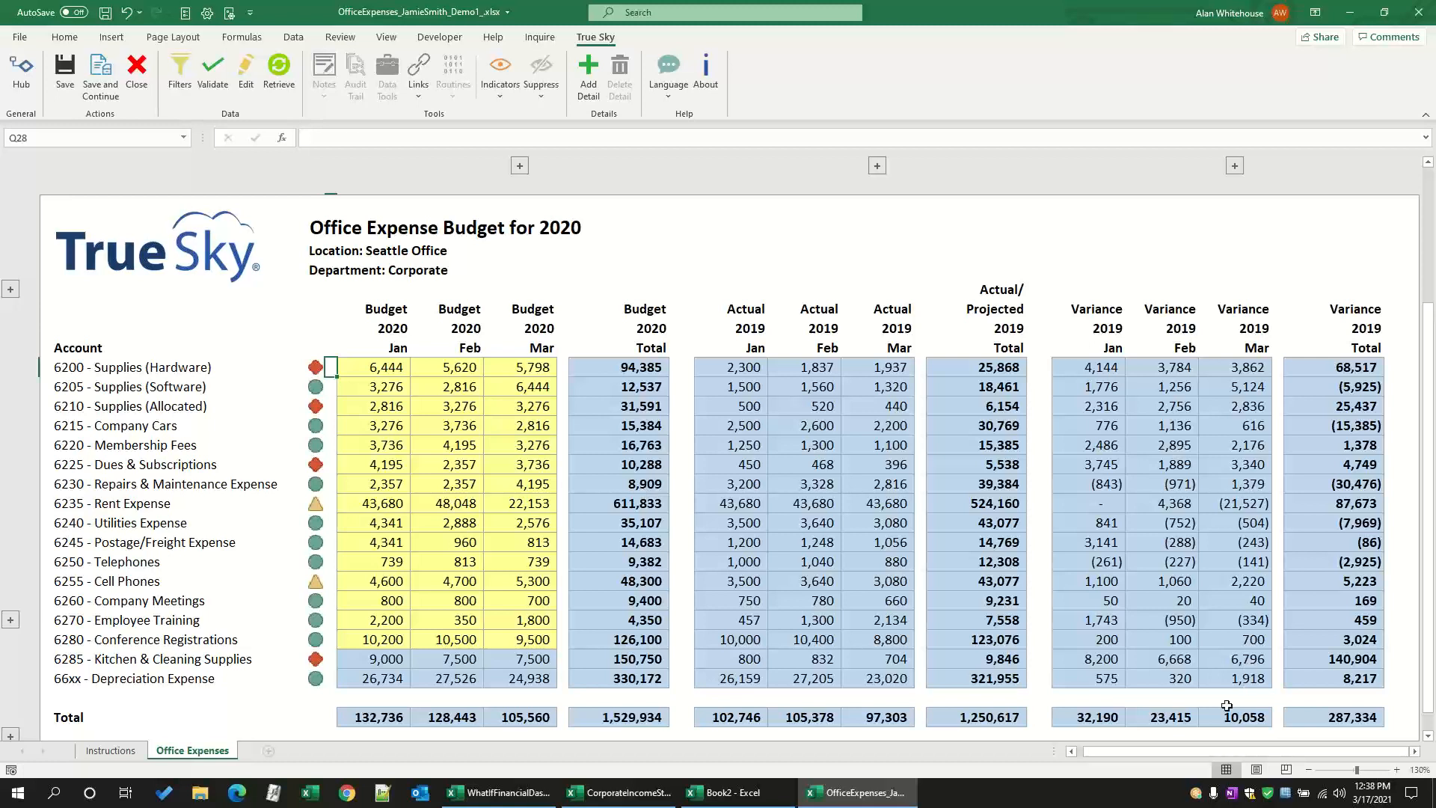
# Step: Open the Payables and PO Details (All Accounts, Full Year) link with summaries and widen its Purchases Amount column
pyautogui.click(997, 718)
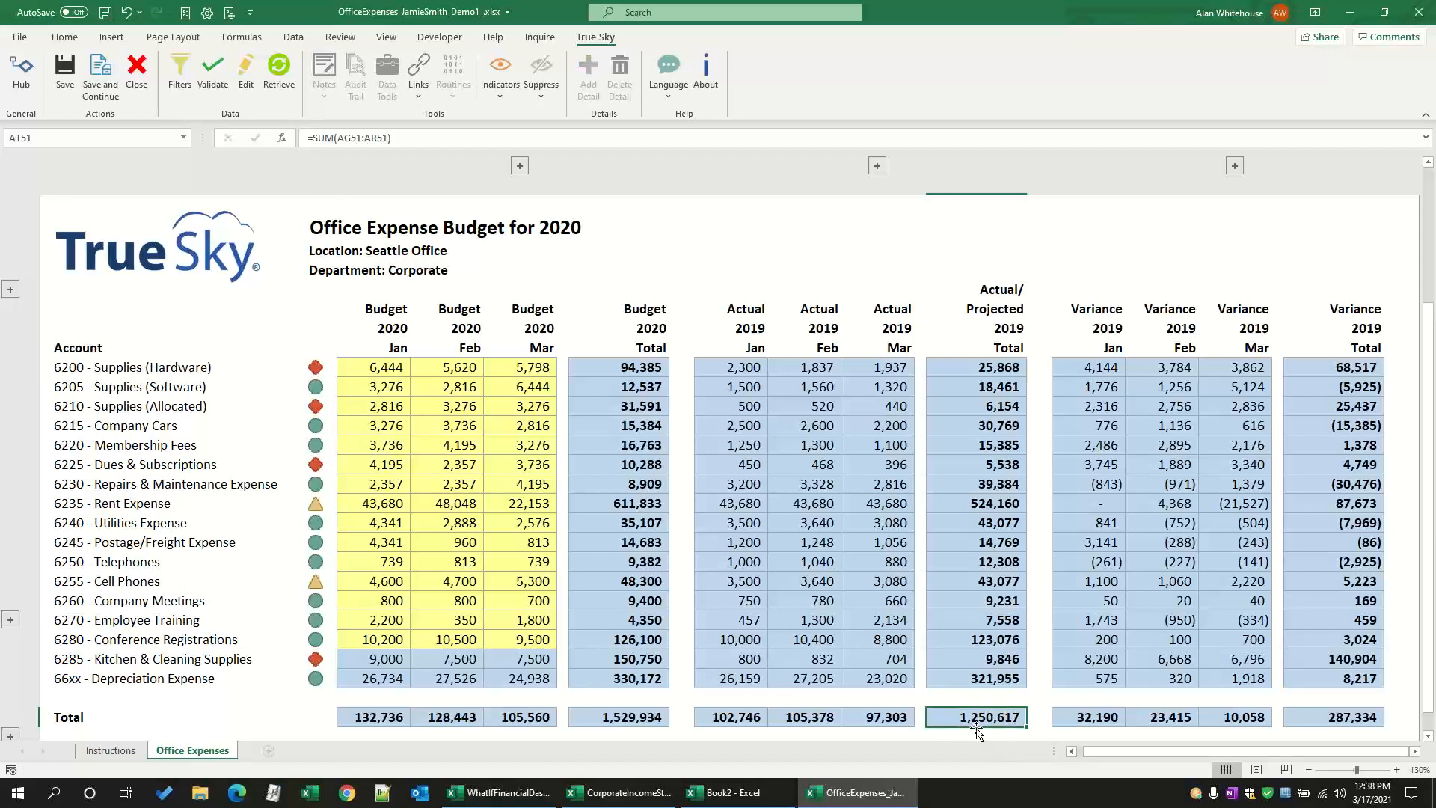
pyautogui.click(795, 387)
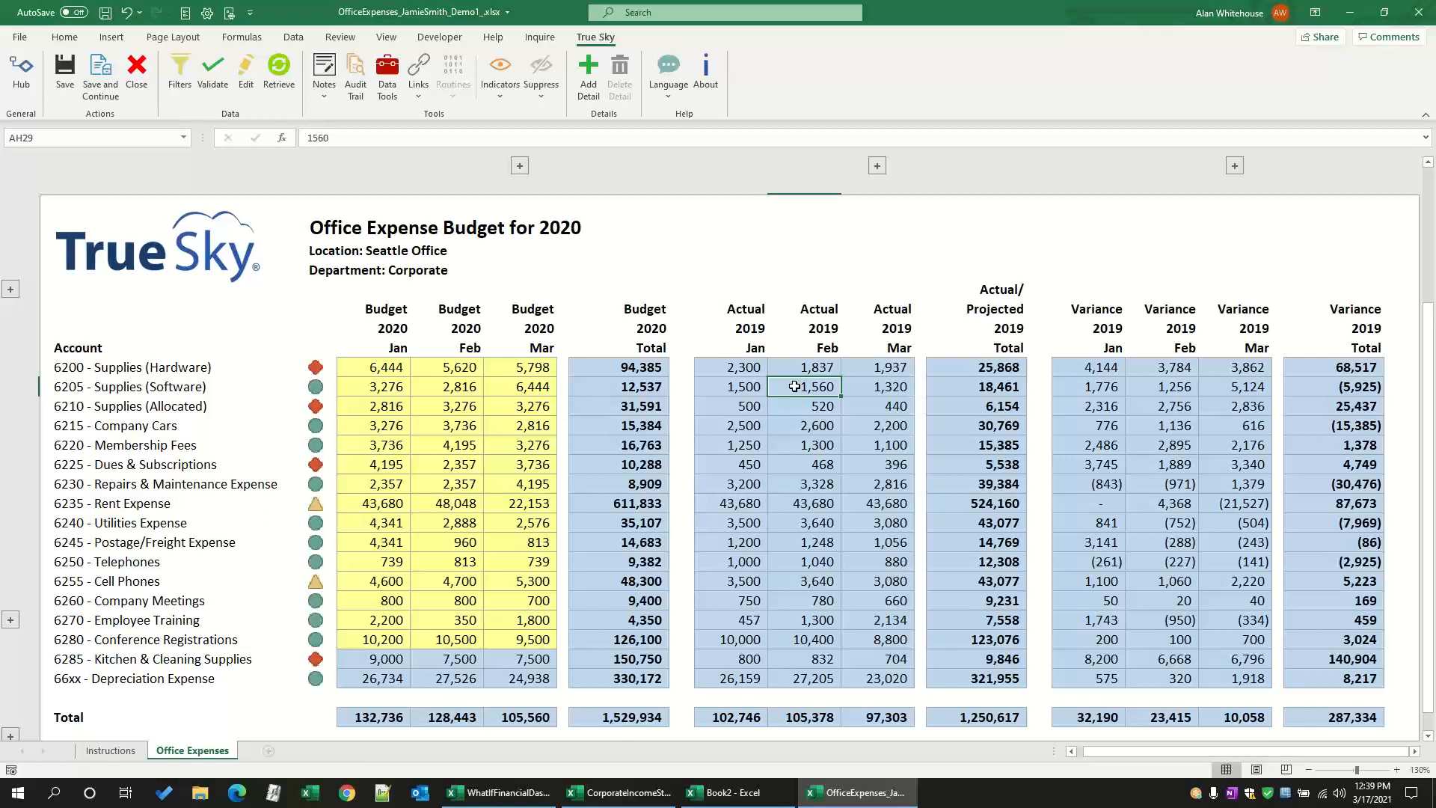
pyautogui.click(425, 98)
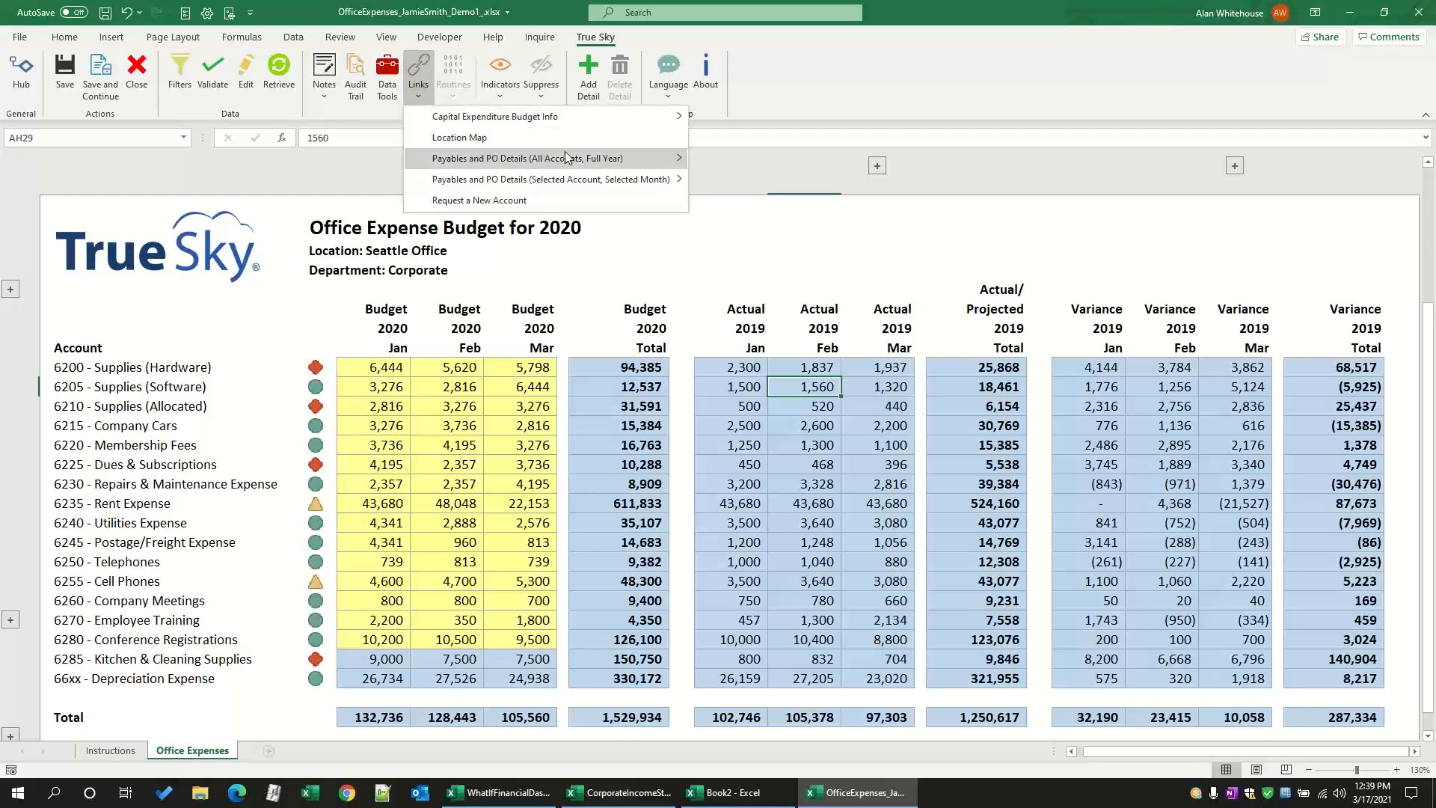
pyautogui.moveTo(580, 157)
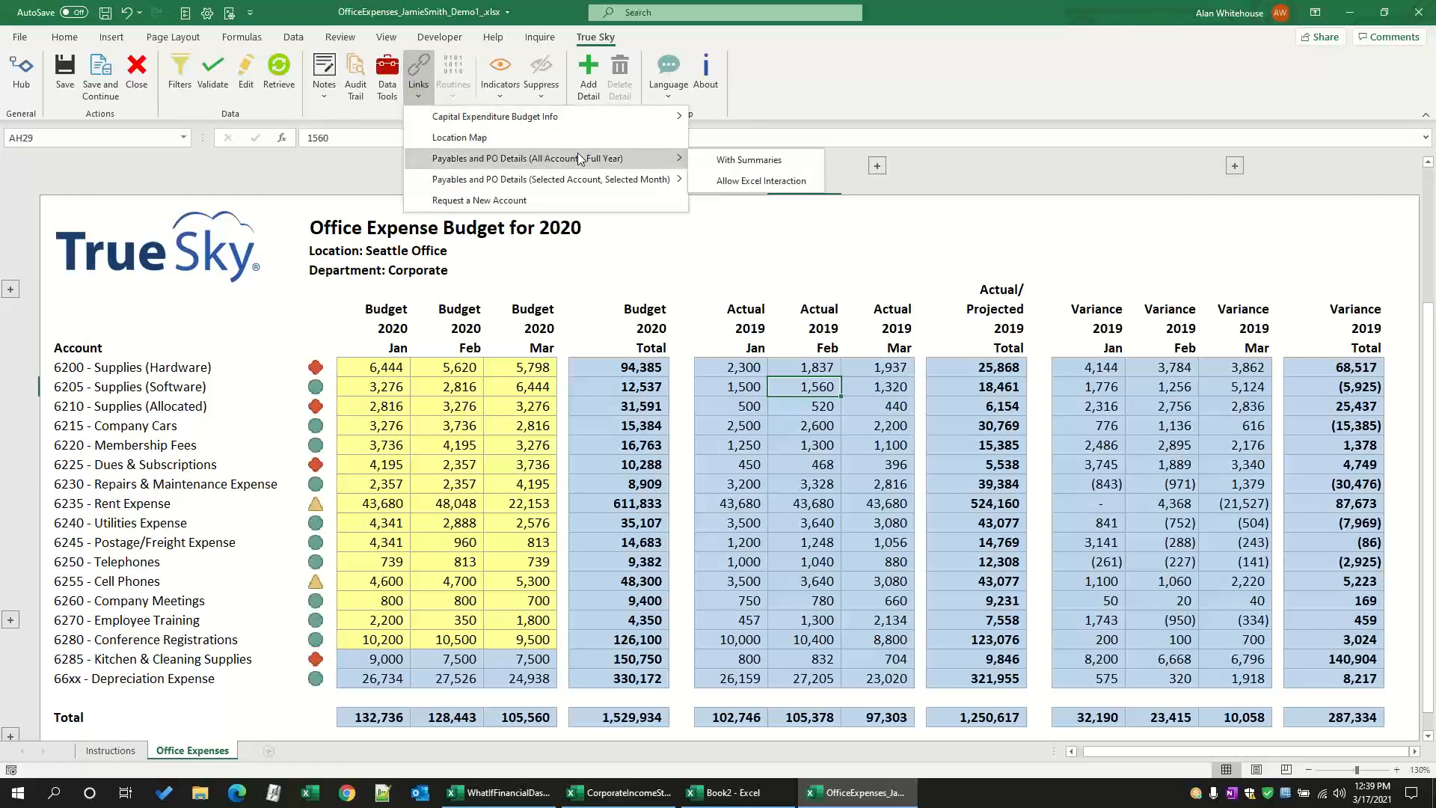
pyautogui.click(729, 161)
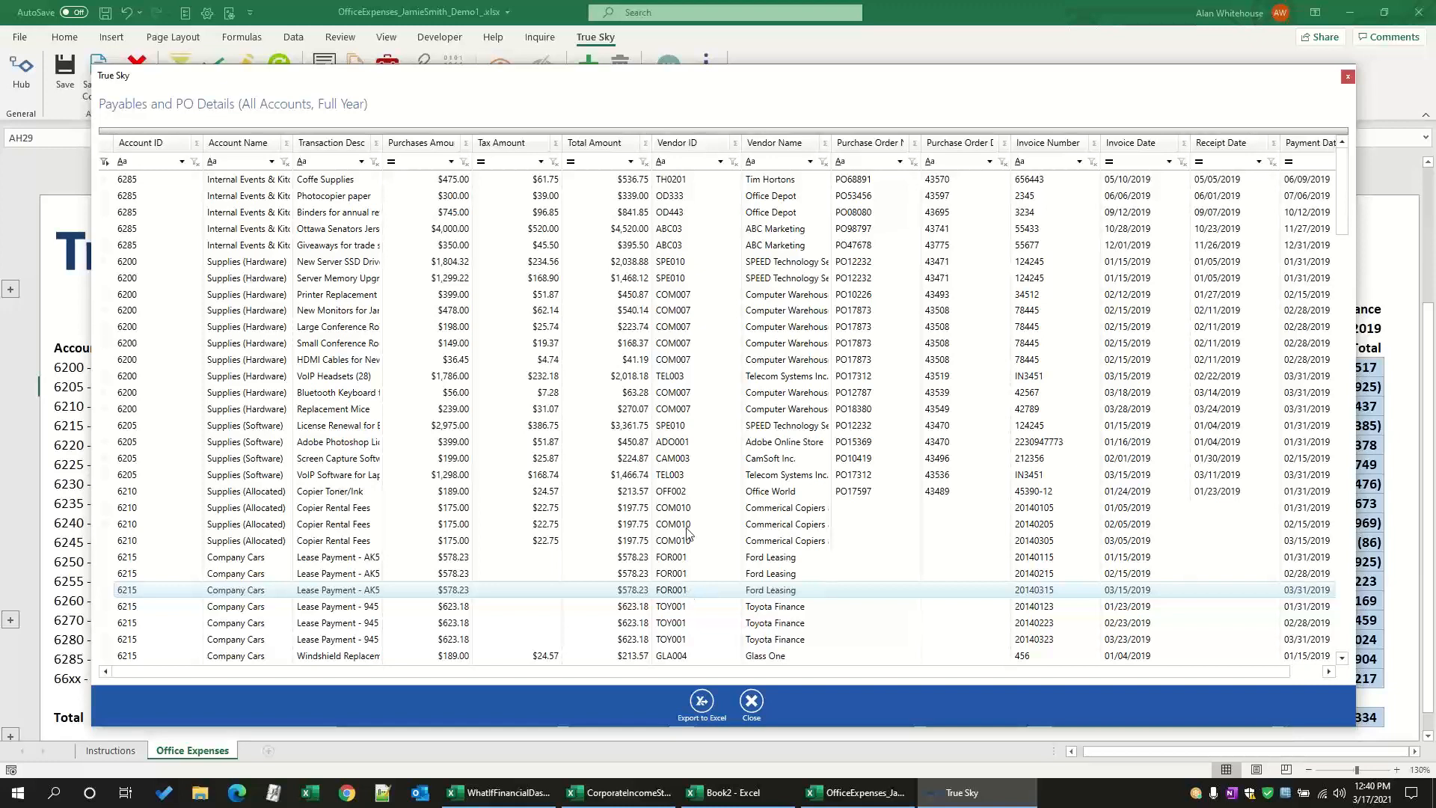
pyautogui.moveTo(473, 142); pyautogui.dragTo(495, 142)
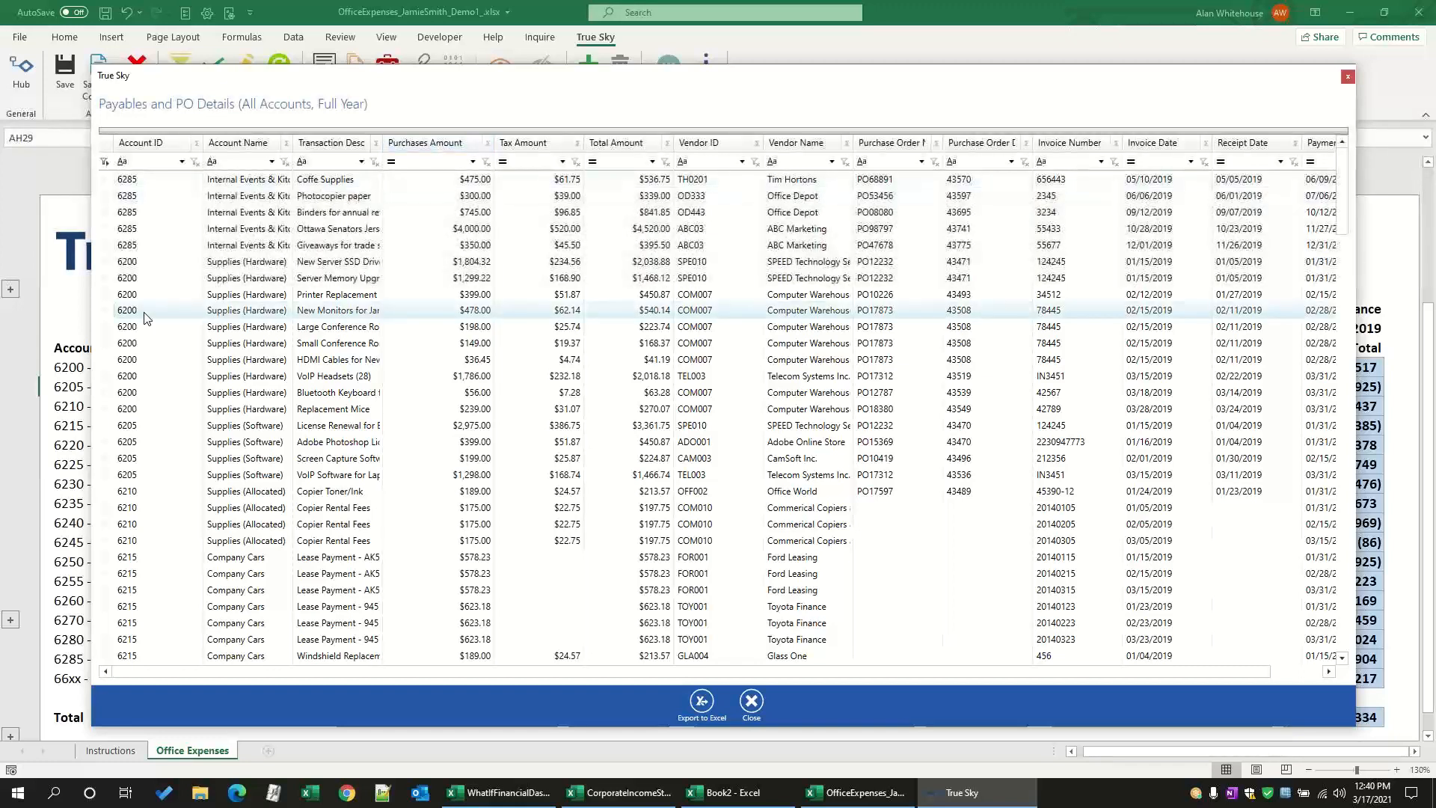
pyautogui.click(251, 442)
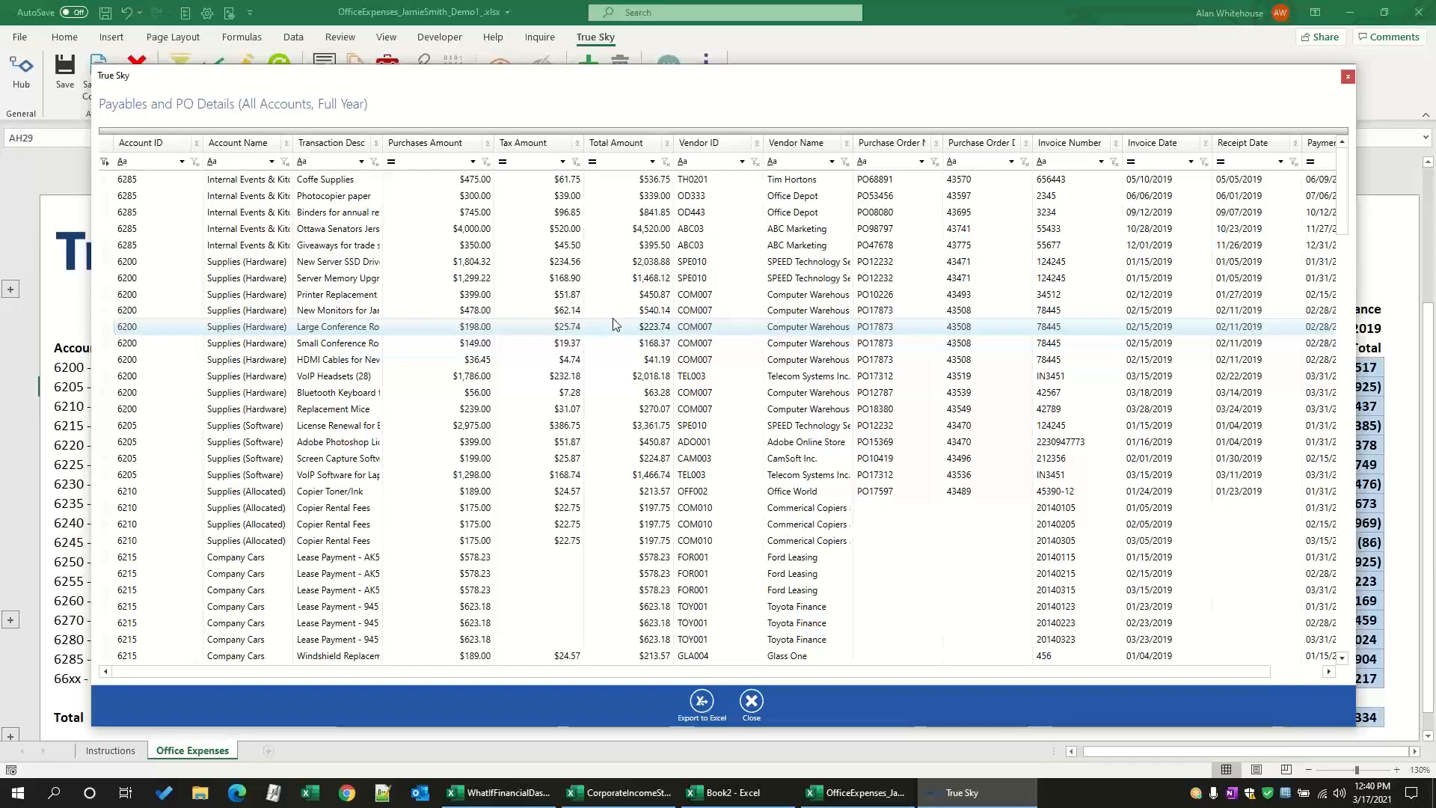
# Step: Sort the transactions by Total Amount in descending order and filter that column to the Top 10
pyautogui.click(643, 150)
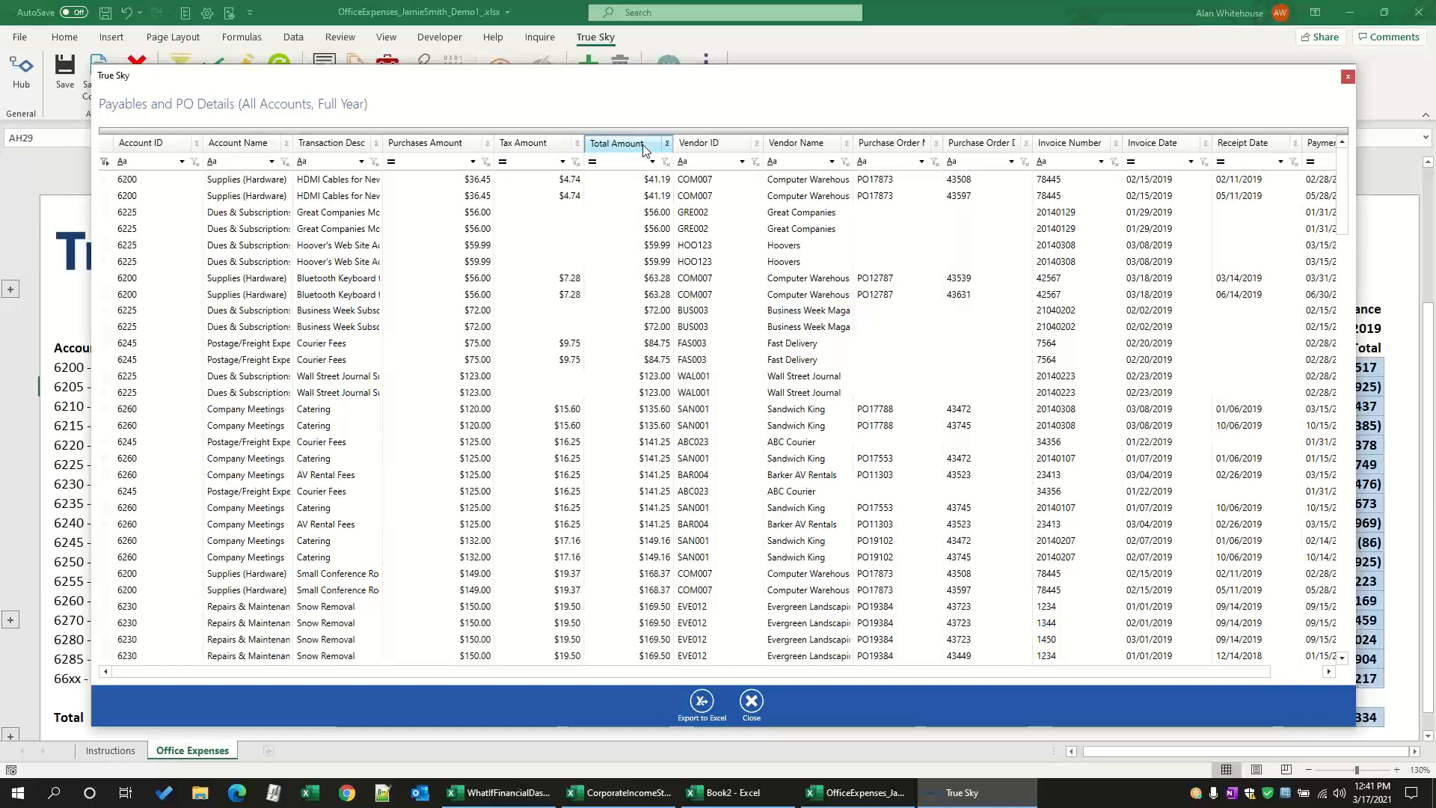
pyautogui.click(644, 149)
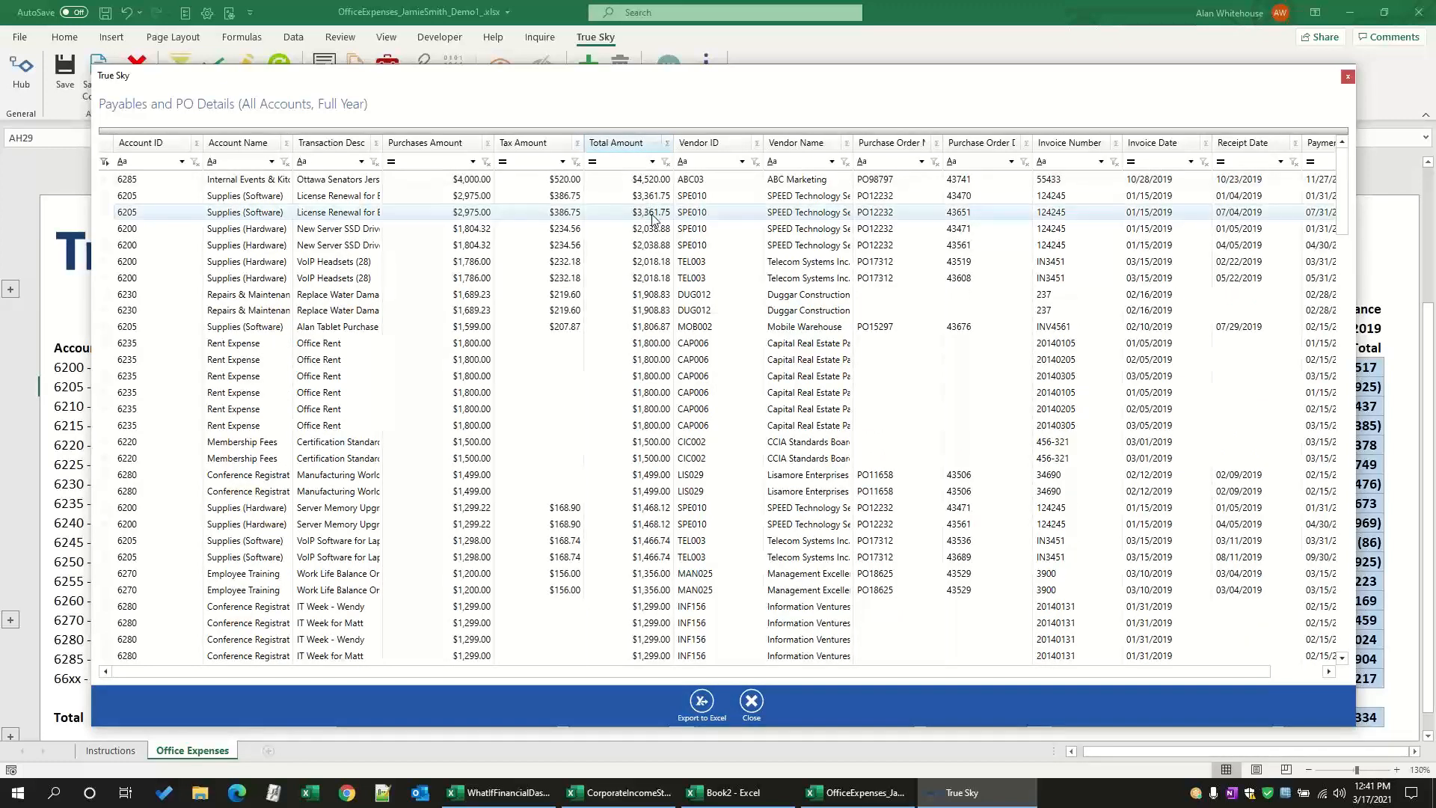
pyautogui.click(653, 162)
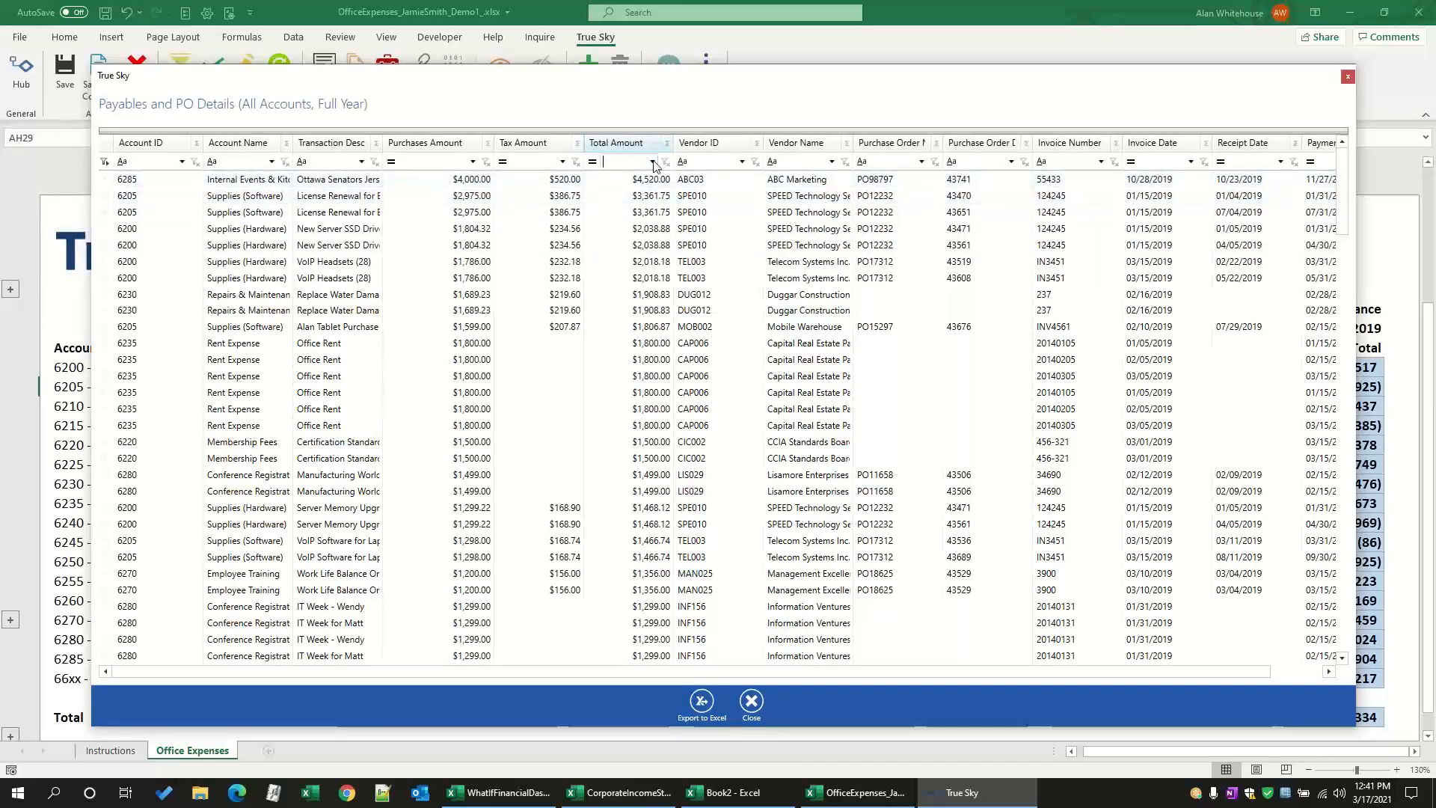
pyautogui.click(650, 254)
# Step: Add a Sum summary to the Total Amount column of the filtered transactions
pyautogui.click(667, 143)
pyautogui.click(674, 229)
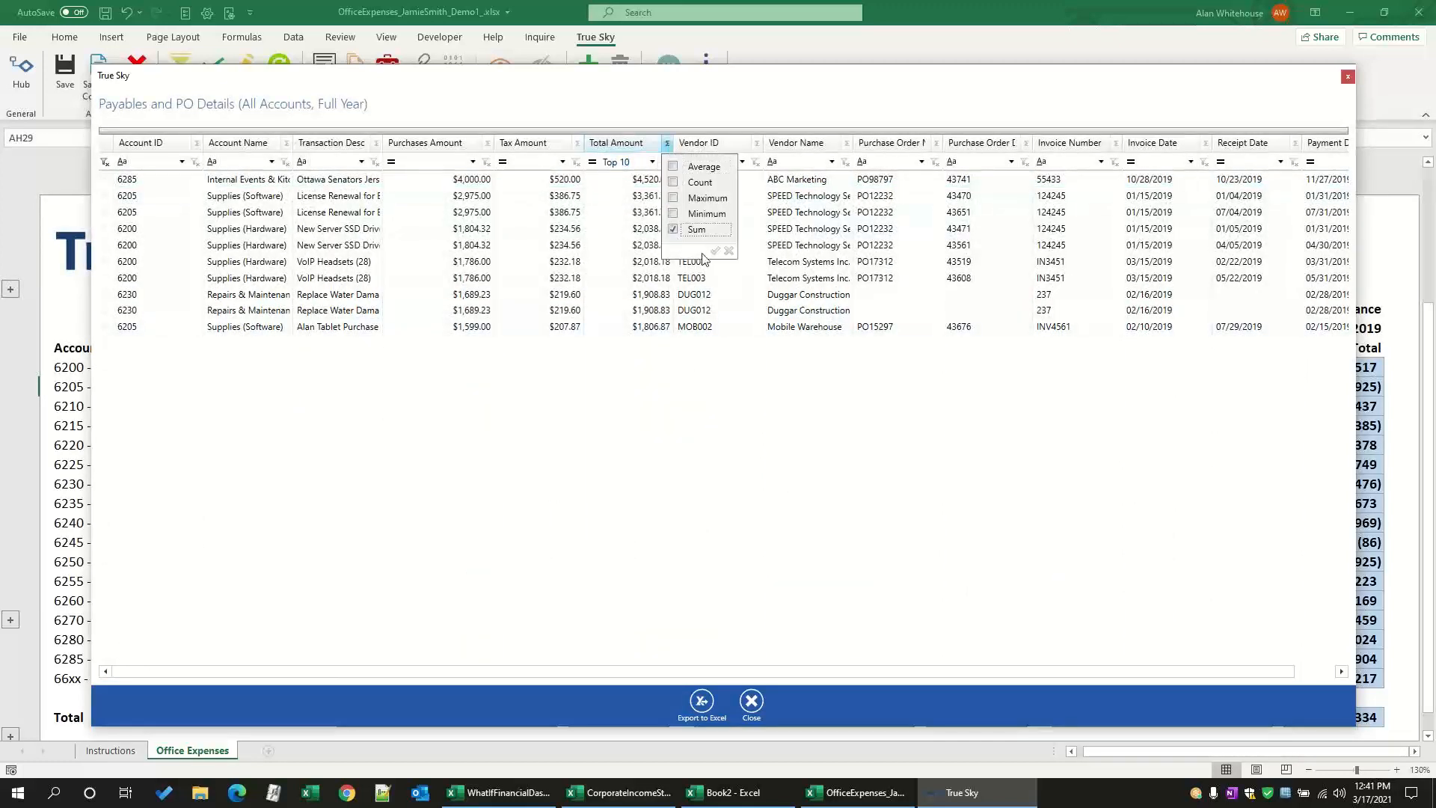
pyautogui.click(716, 252)
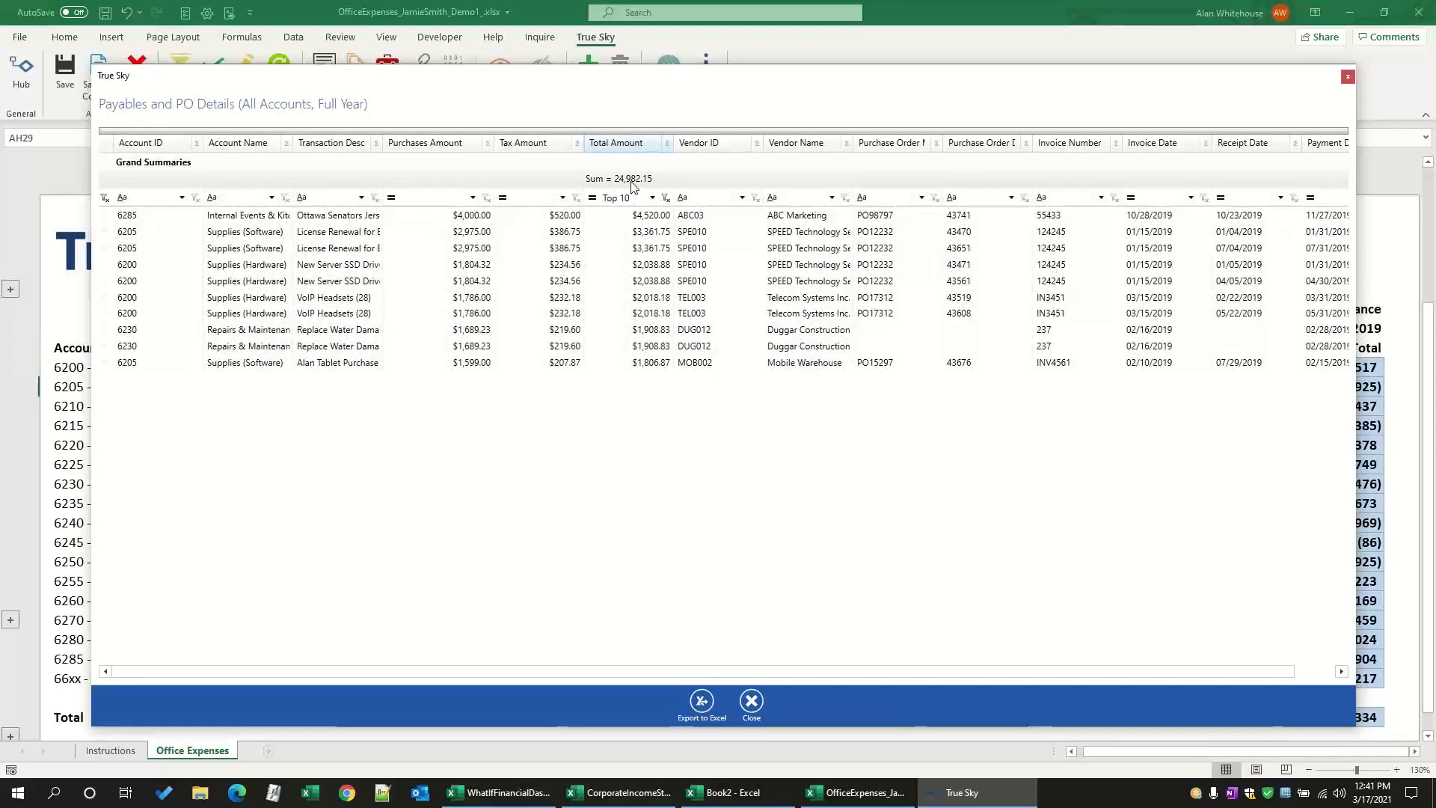
# Step: Remove the Sum summary from Total Amount and clear the Top 10 filter
pyautogui.click(667, 142)
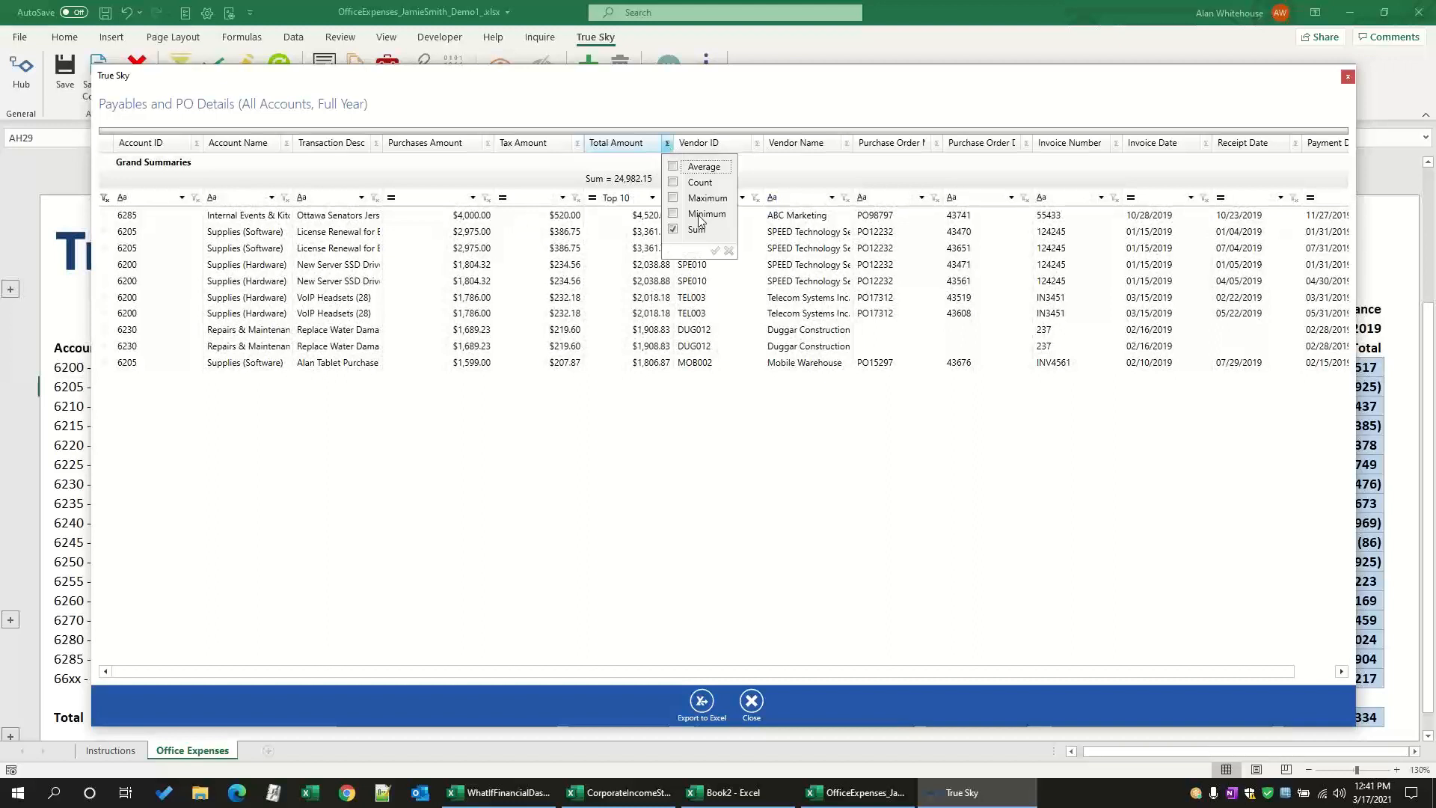
pyautogui.click(715, 252)
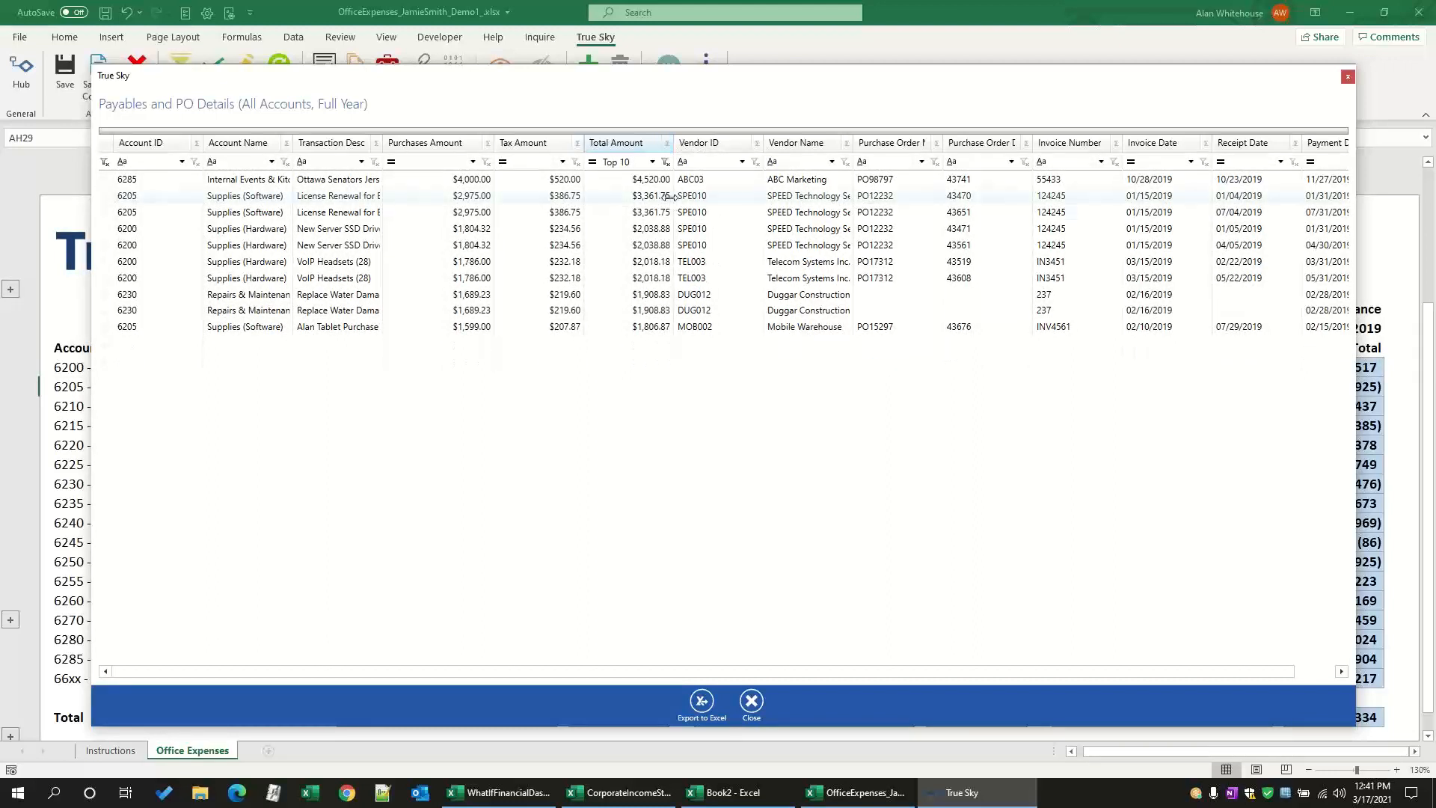
pyautogui.click(665, 162)
pyautogui.click(665, 162)
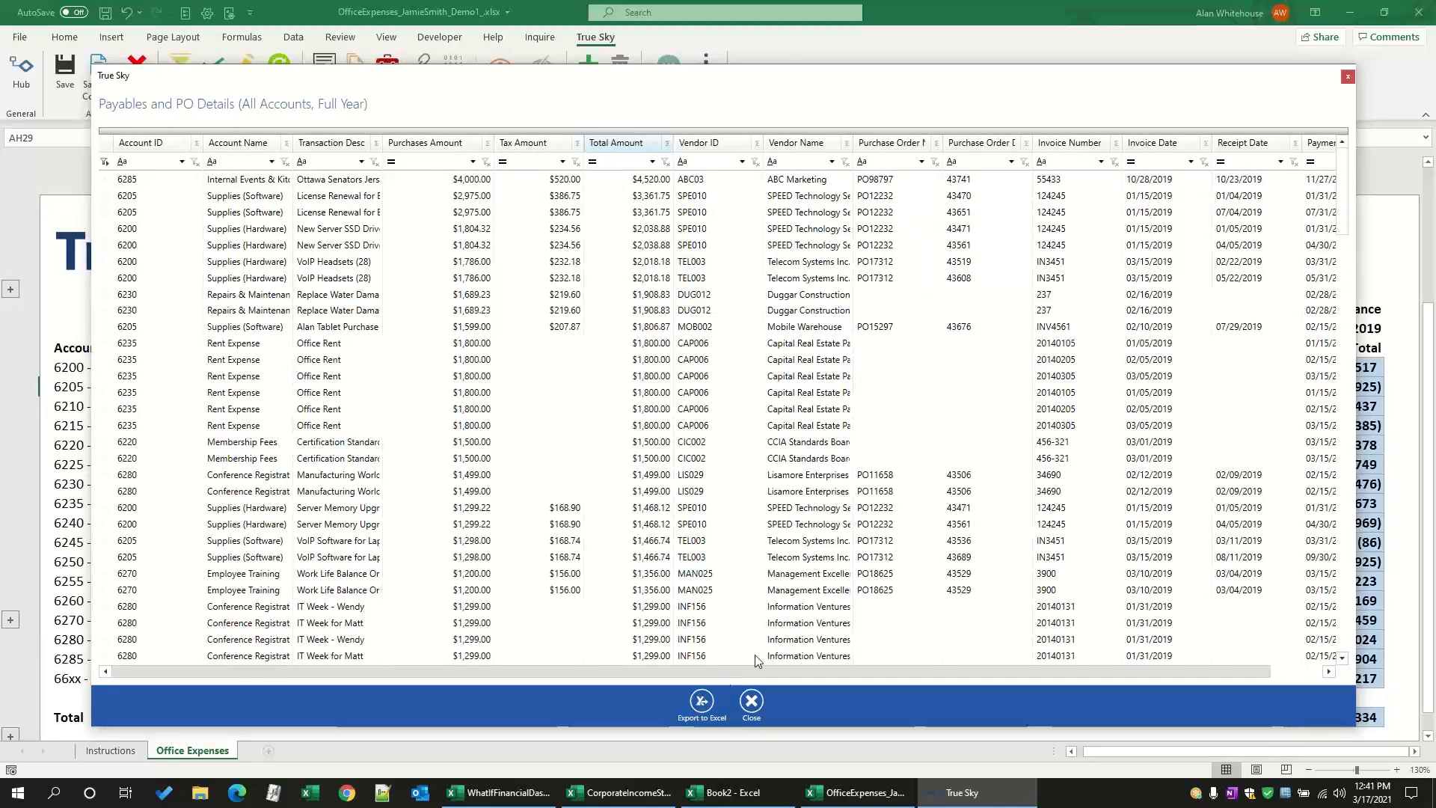
# Step: Filter the Invoice Date column by April and by March in turn, and clear the filter
pyautogui.click(1191, 161)
pyautogui.scroll(-3, 1185, 405)
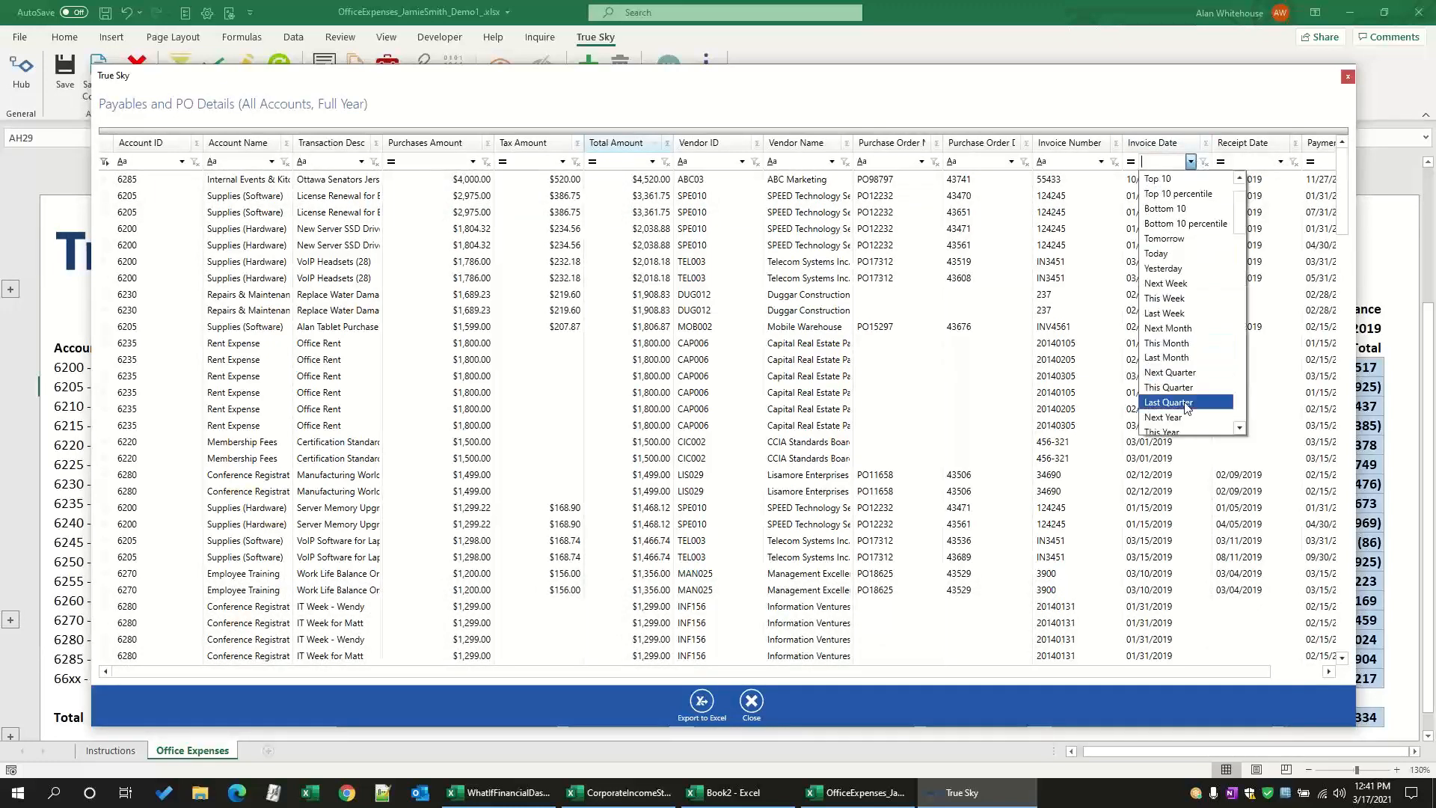
pyautogui.scroll(-3, 1184, 405)
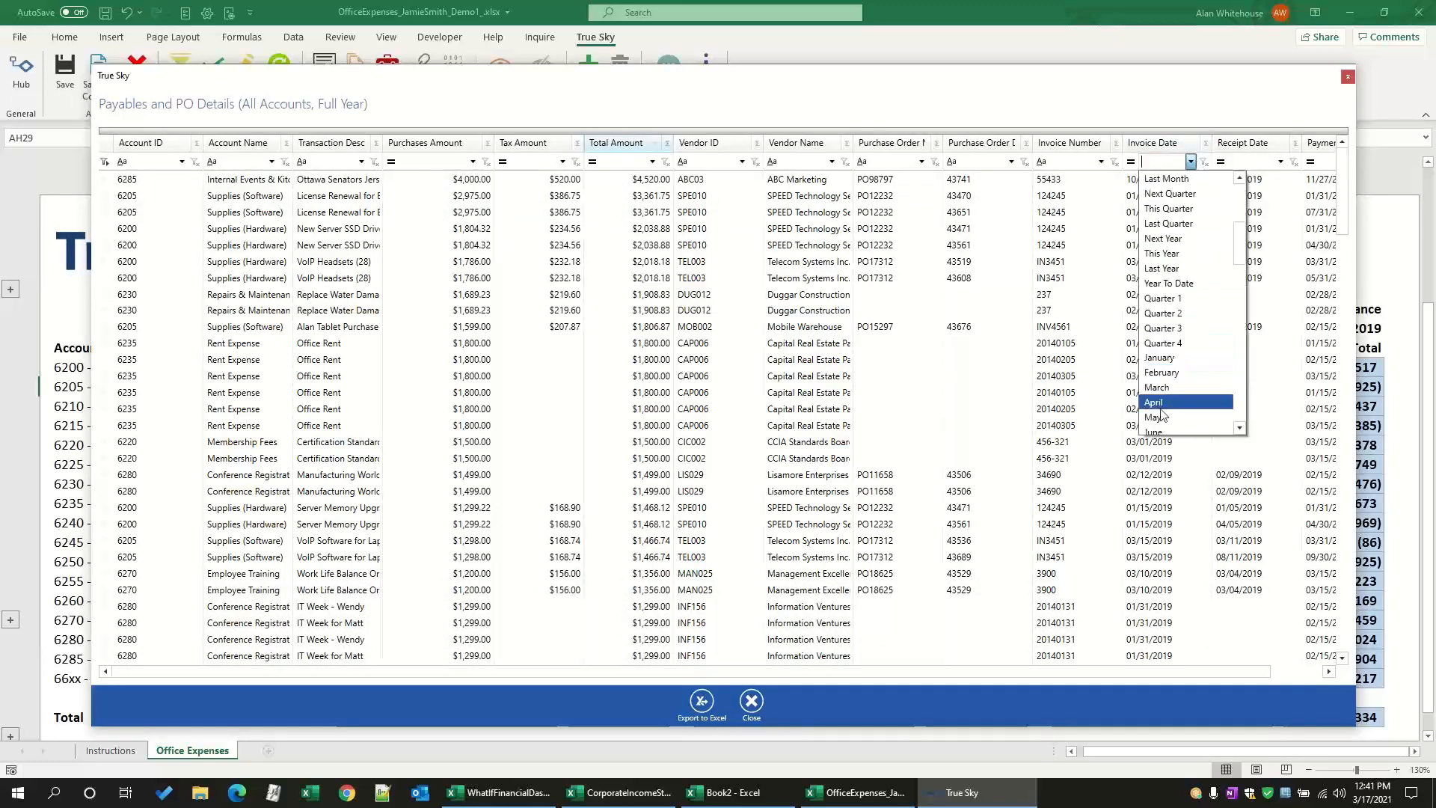
pyautogui.click(1161, 403)
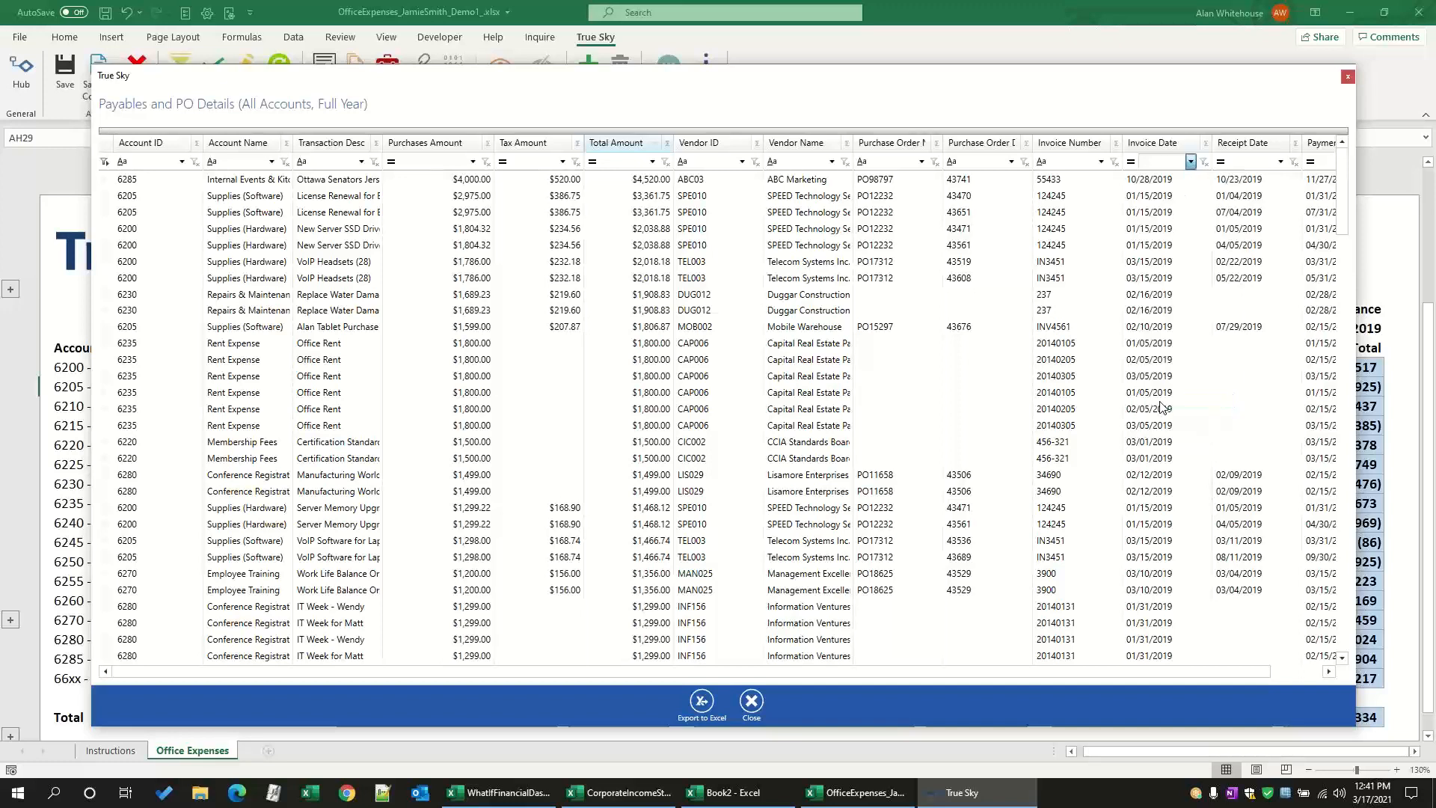
pyautogui.click(1191, 162)
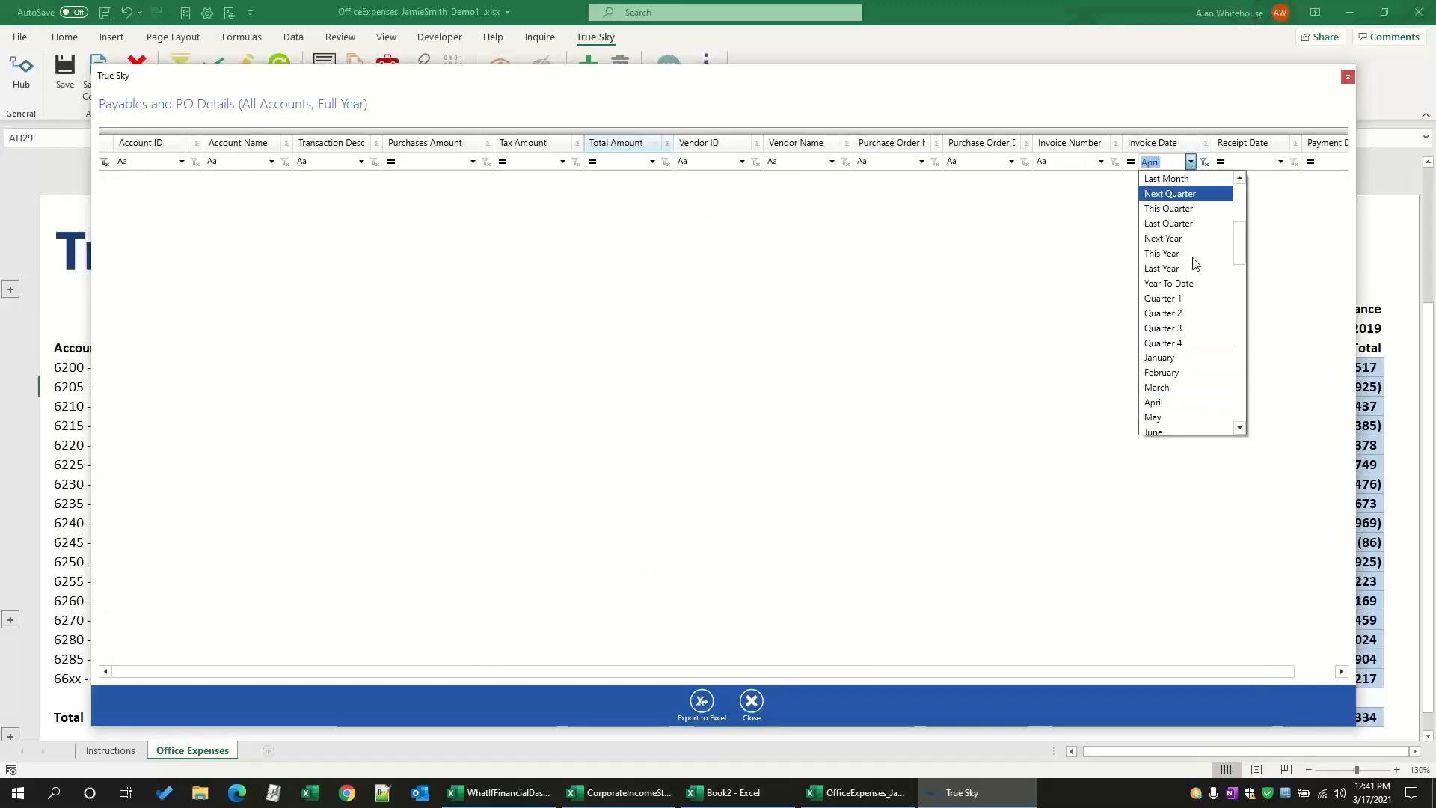
pyautogui.click(1158, 395)
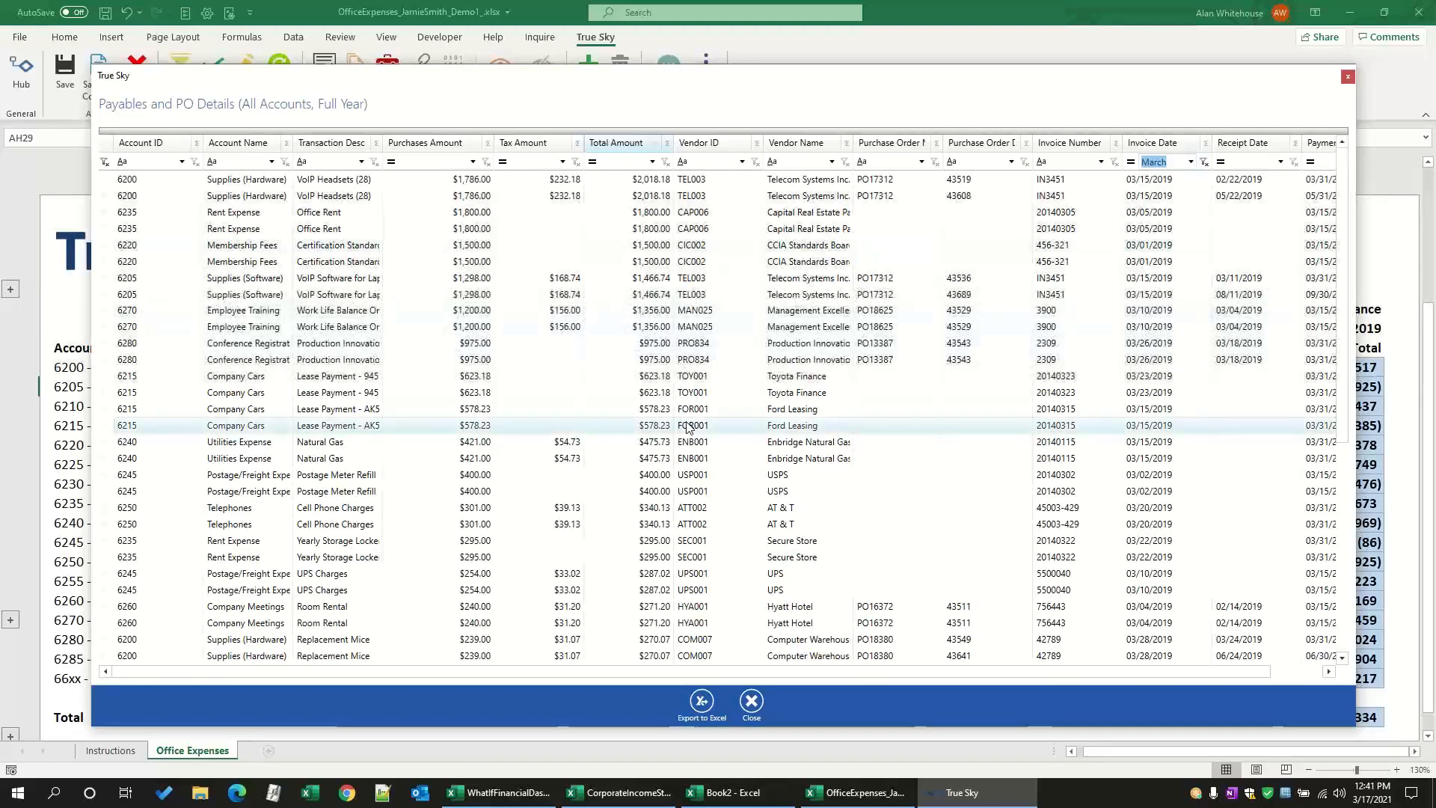
pyautogui.click(1206, 144)
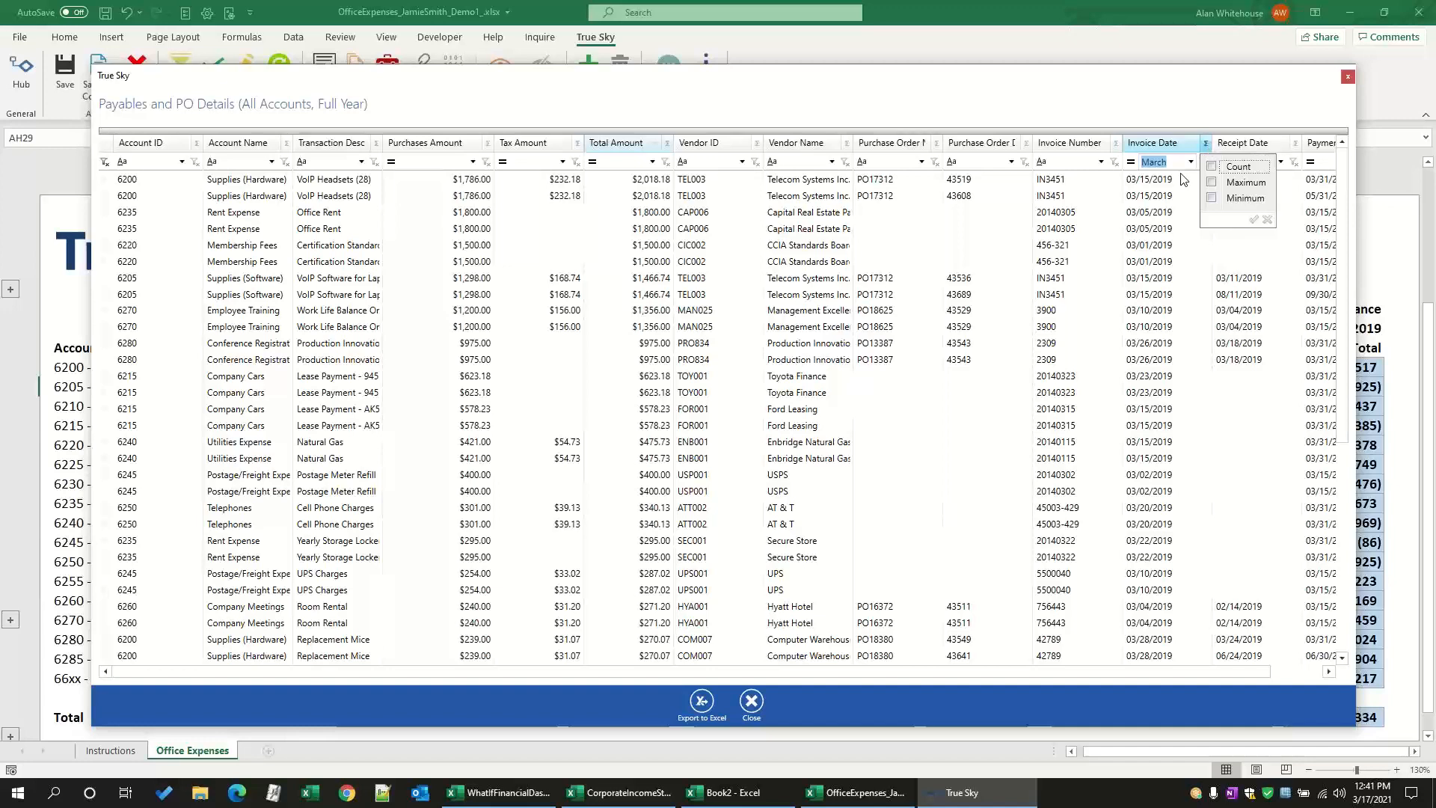
pyautogui.click(1169, 113)
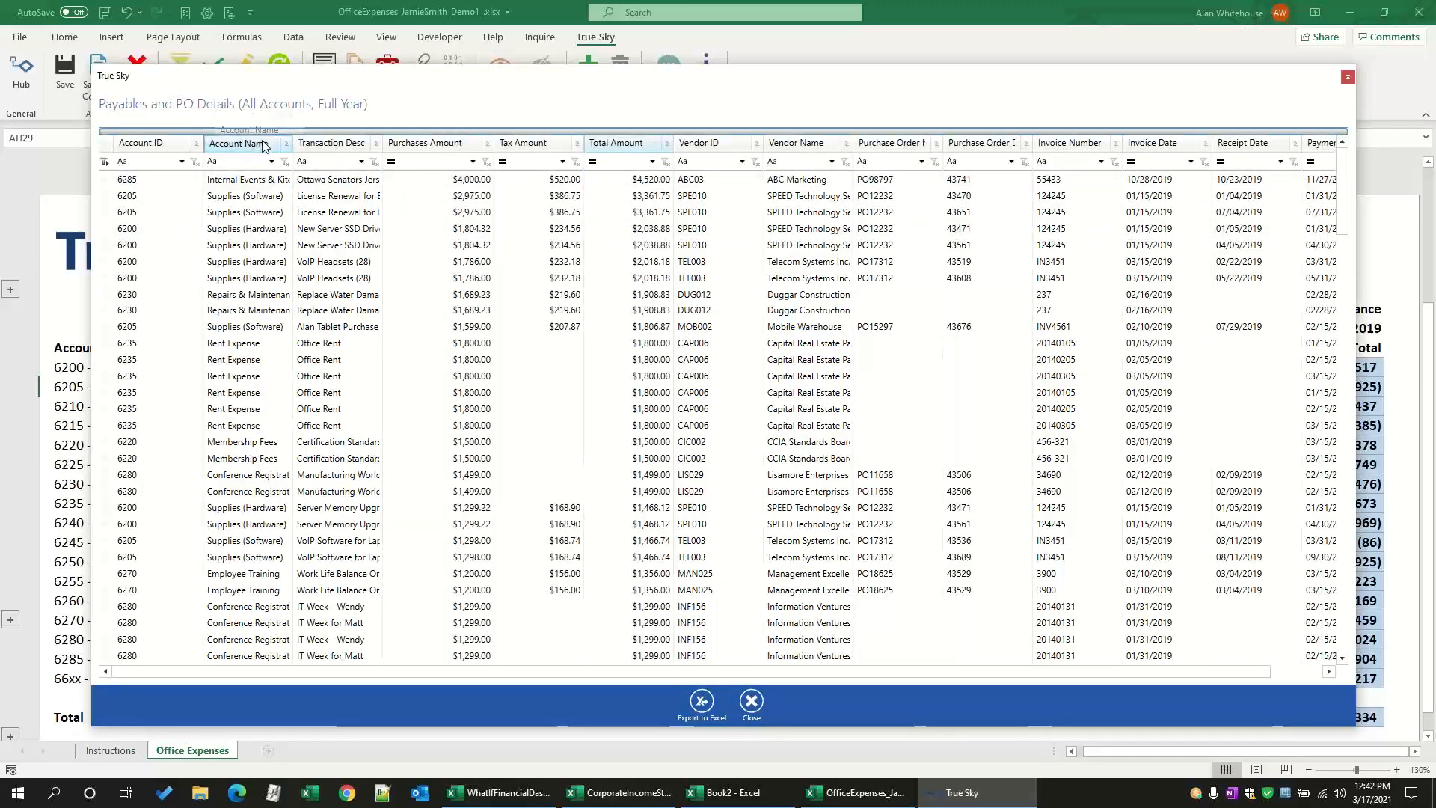
# Step: Group the transactions by Account Name and Vendor Name, and review the Mobile Warehouse entries under Supplies (Software)
pyautogui.moveTo(262, 143); pyautogui.dragTo(258, 145)
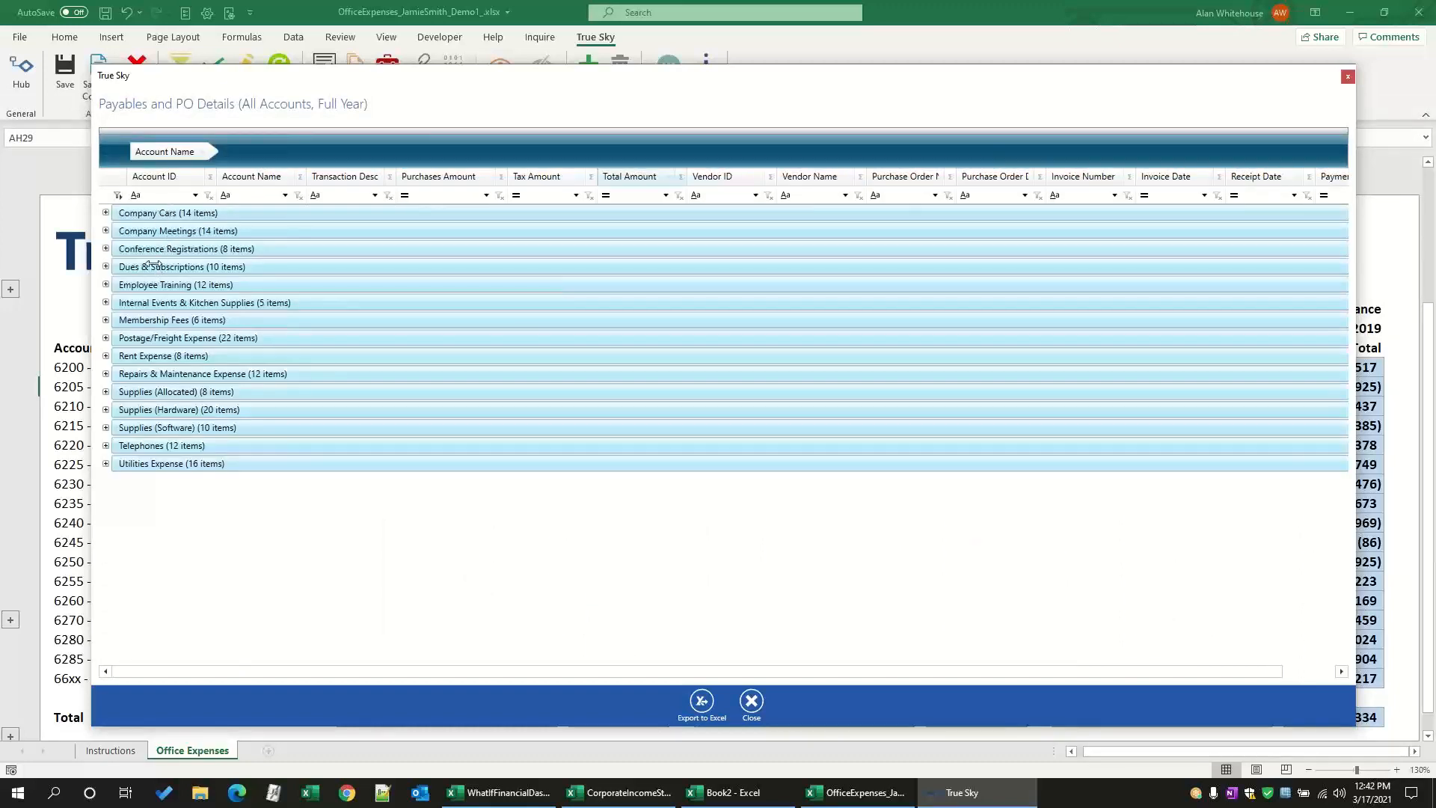
pyautogui.moveTo(819, 181); pyautogui.dragTo(793, 145)
pyautogui.click(106, 429)
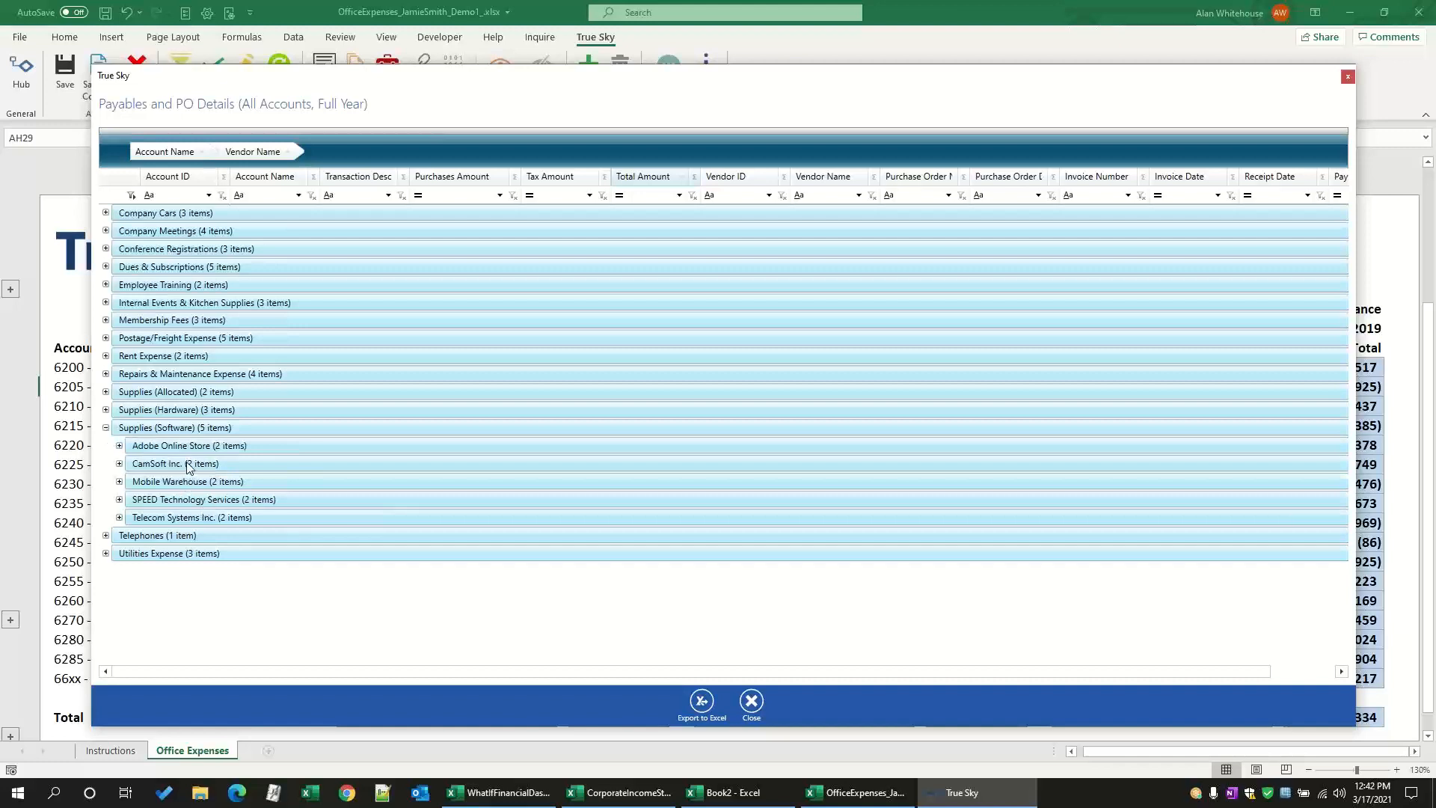
pyautogui.click(120, 483)
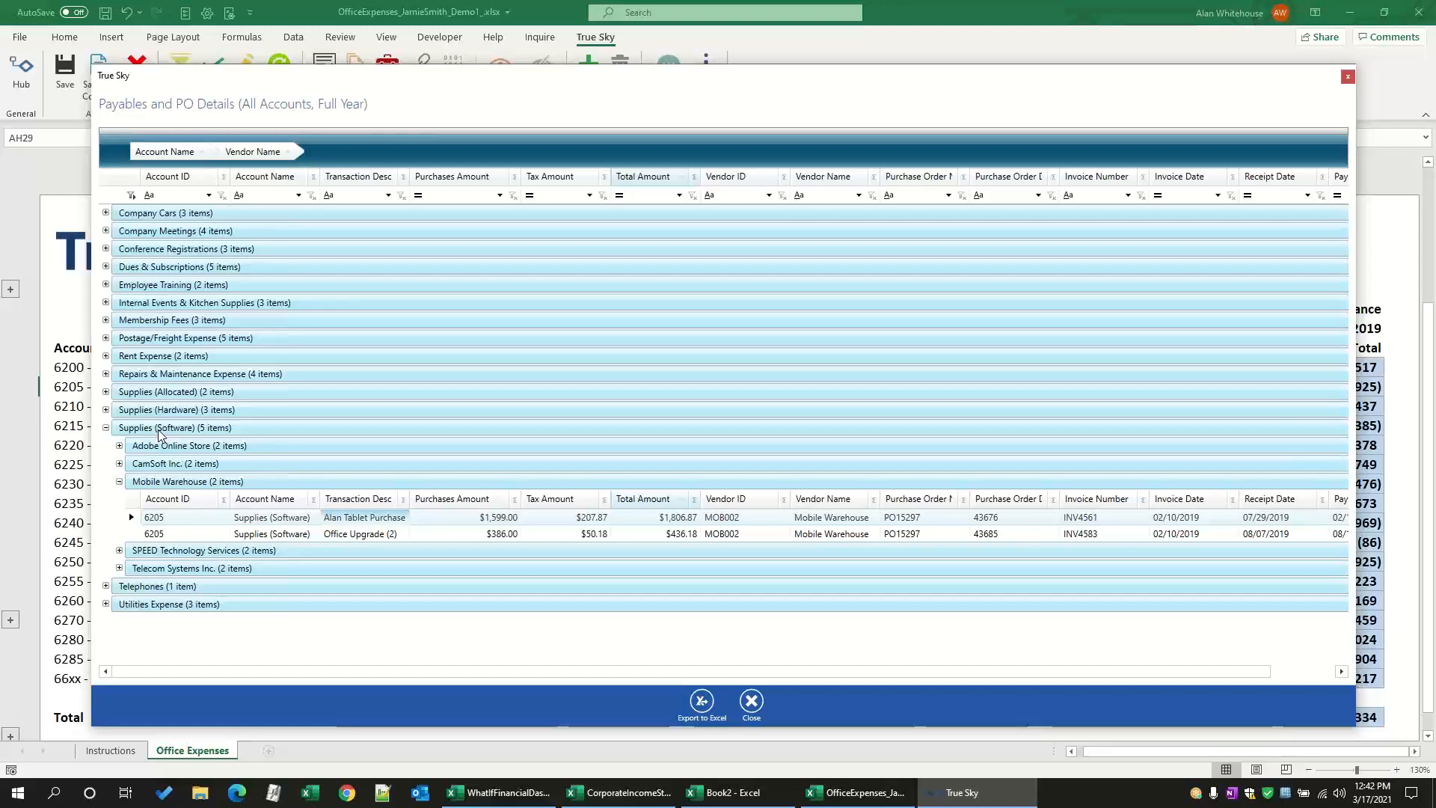
pyautogui.click(106, 428)
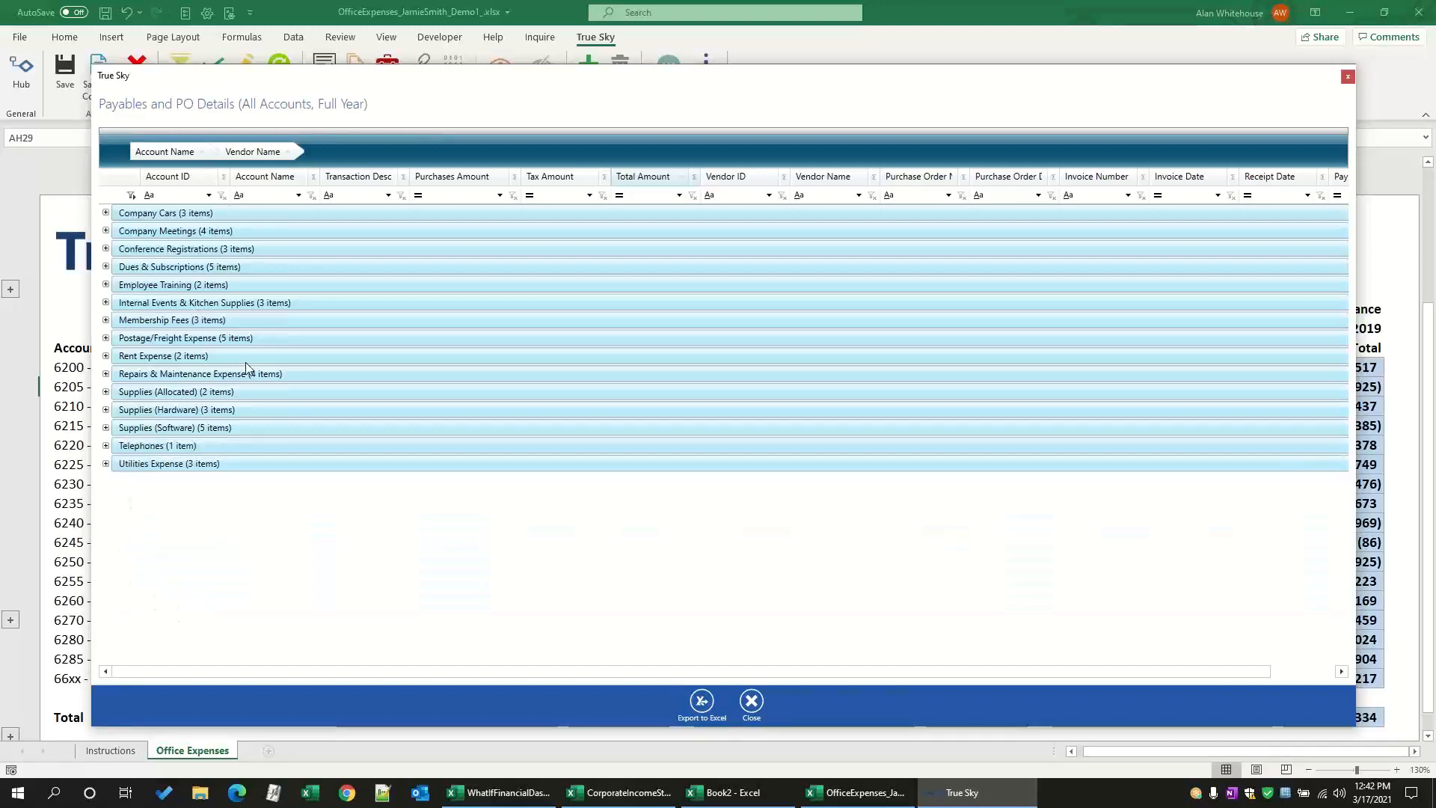
# Step: Export the grouped details to Excel on the Desktop as Payables and PO Details (All Accounts, Full Year).xlsx, replacing the existing file
pyautogui.click(701, 703)
pyautogui.click(818, 305)
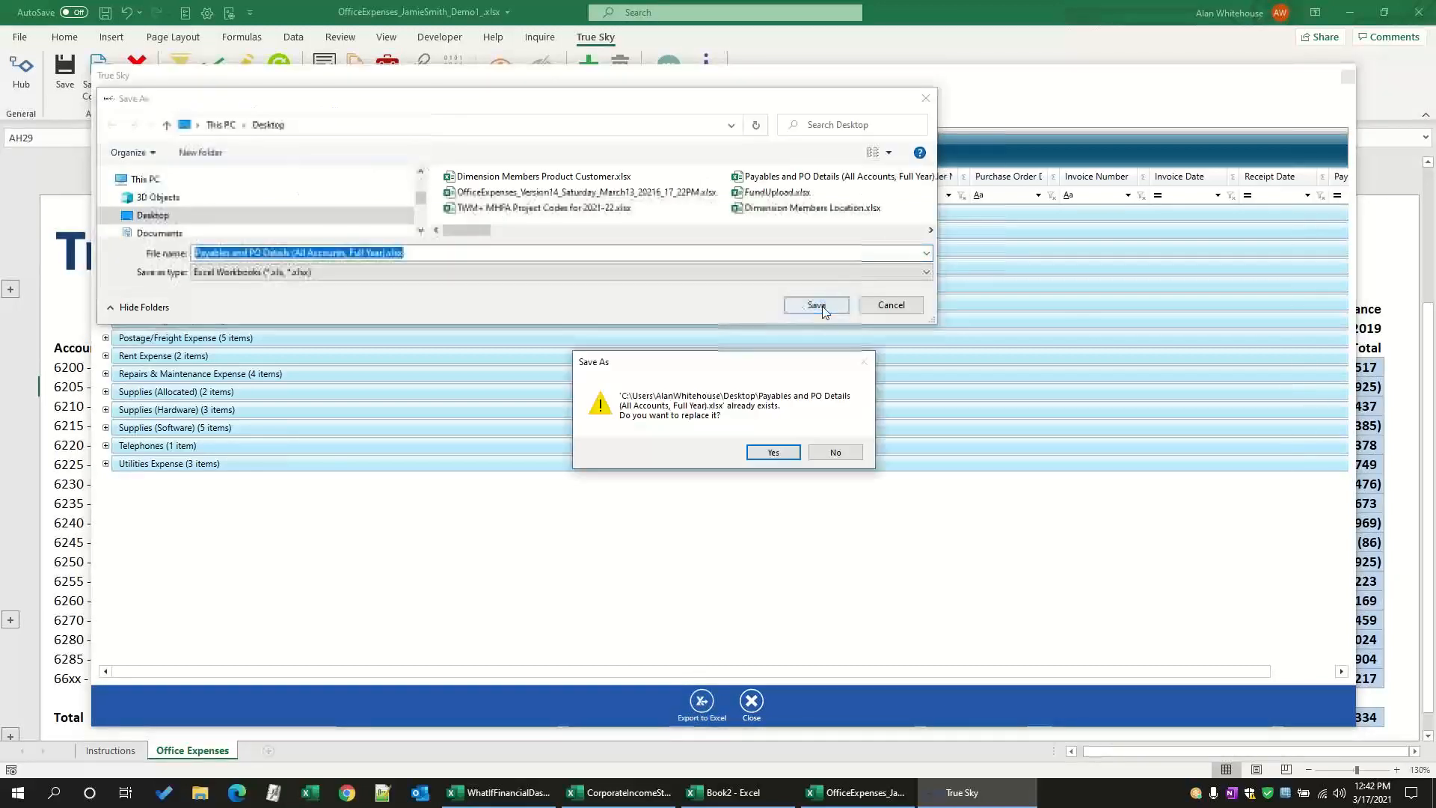
pyautogui.click(773, 452)
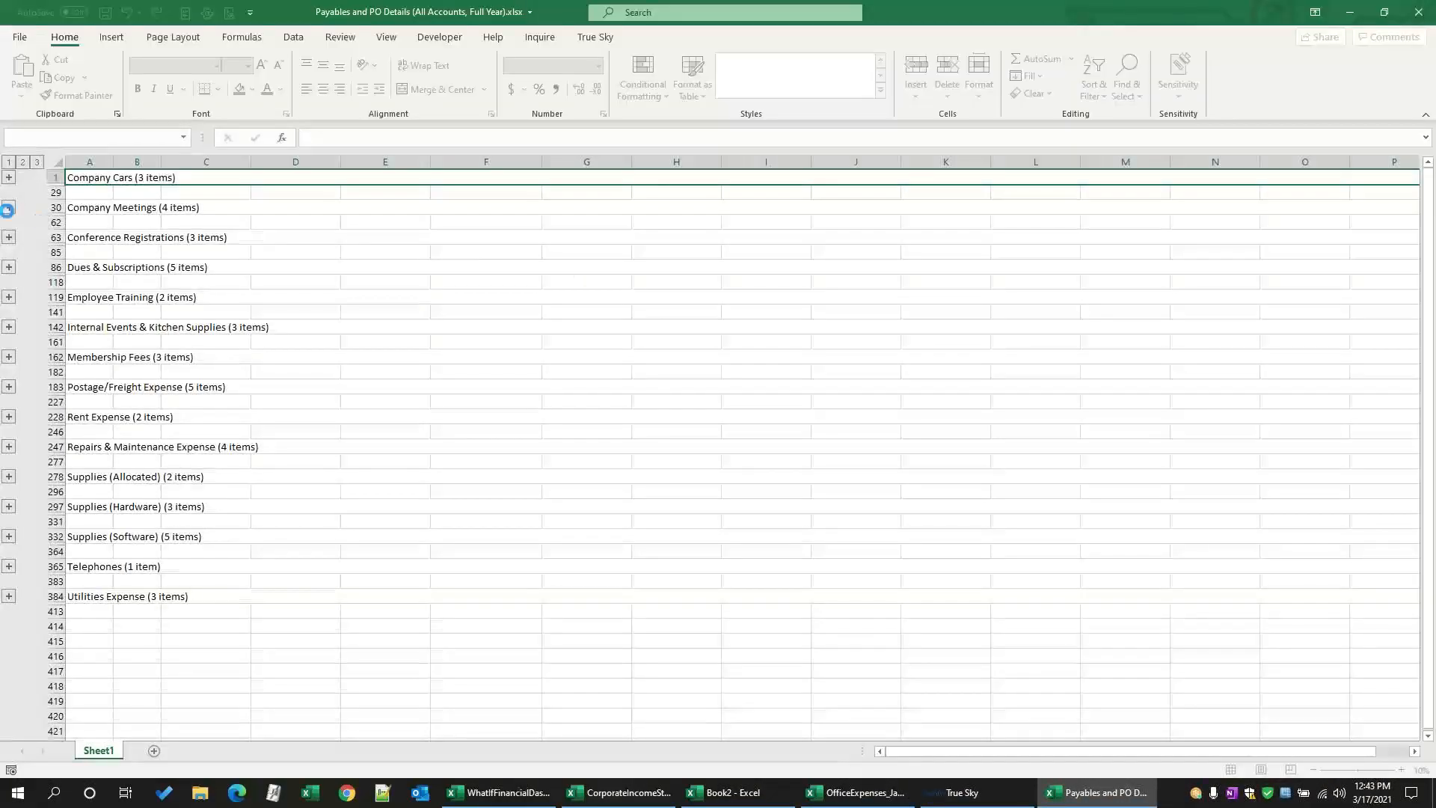
# Step: Expand the Company Meetings group in the exported workbook, then close that workbook and the payables and PO details window
pyautogui.click(8, 208)
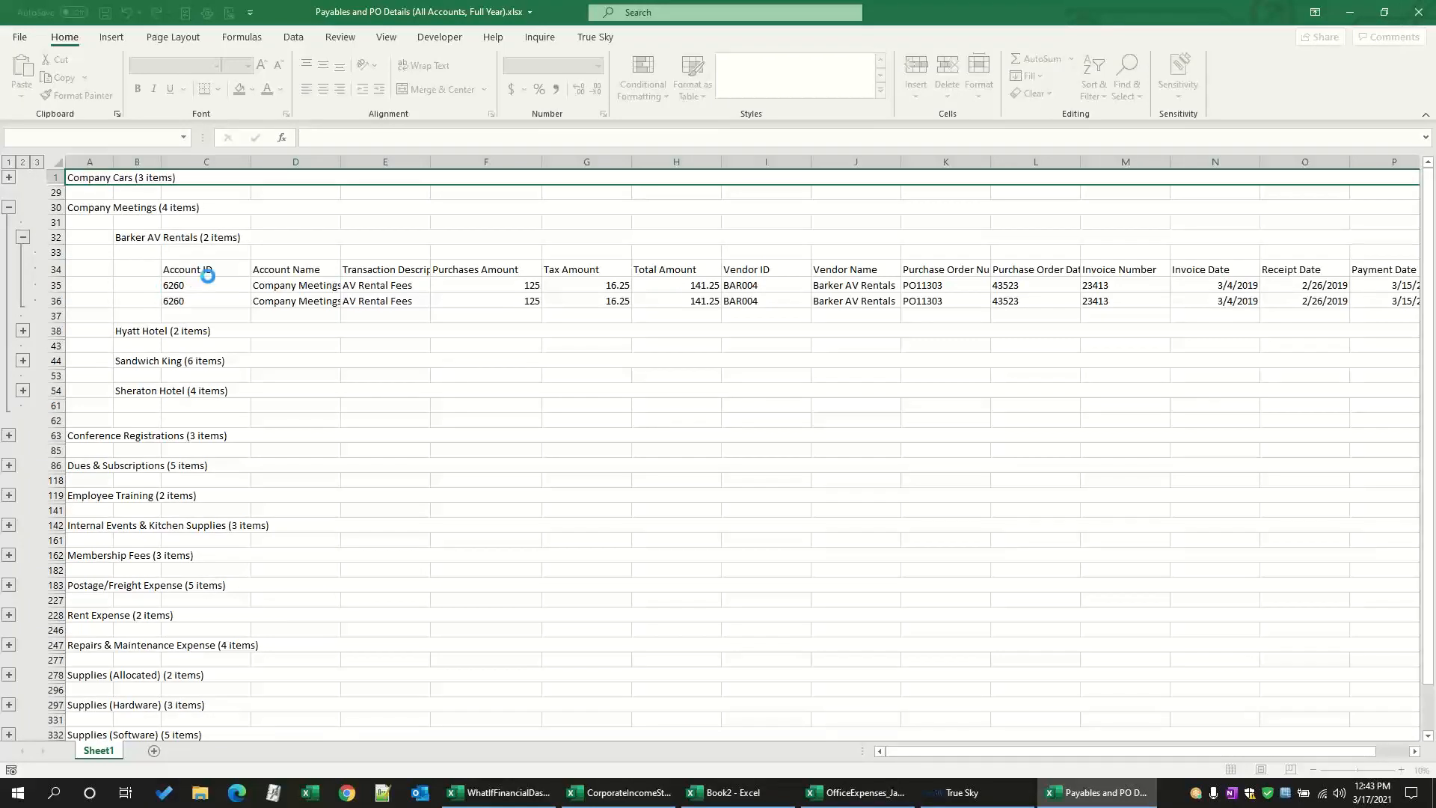
pyautogui.click(1411, 18)
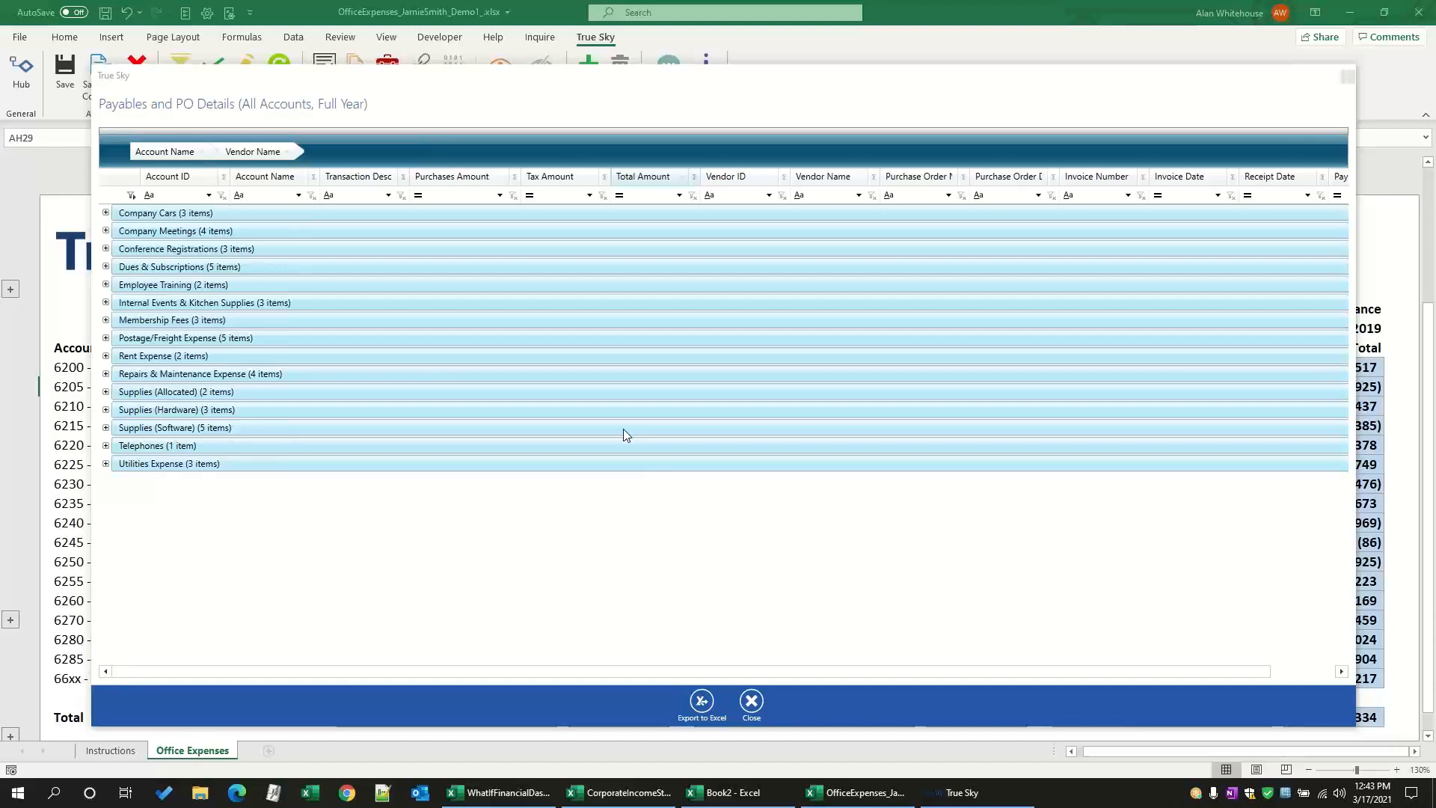
pyautogui.click(1347, 77)
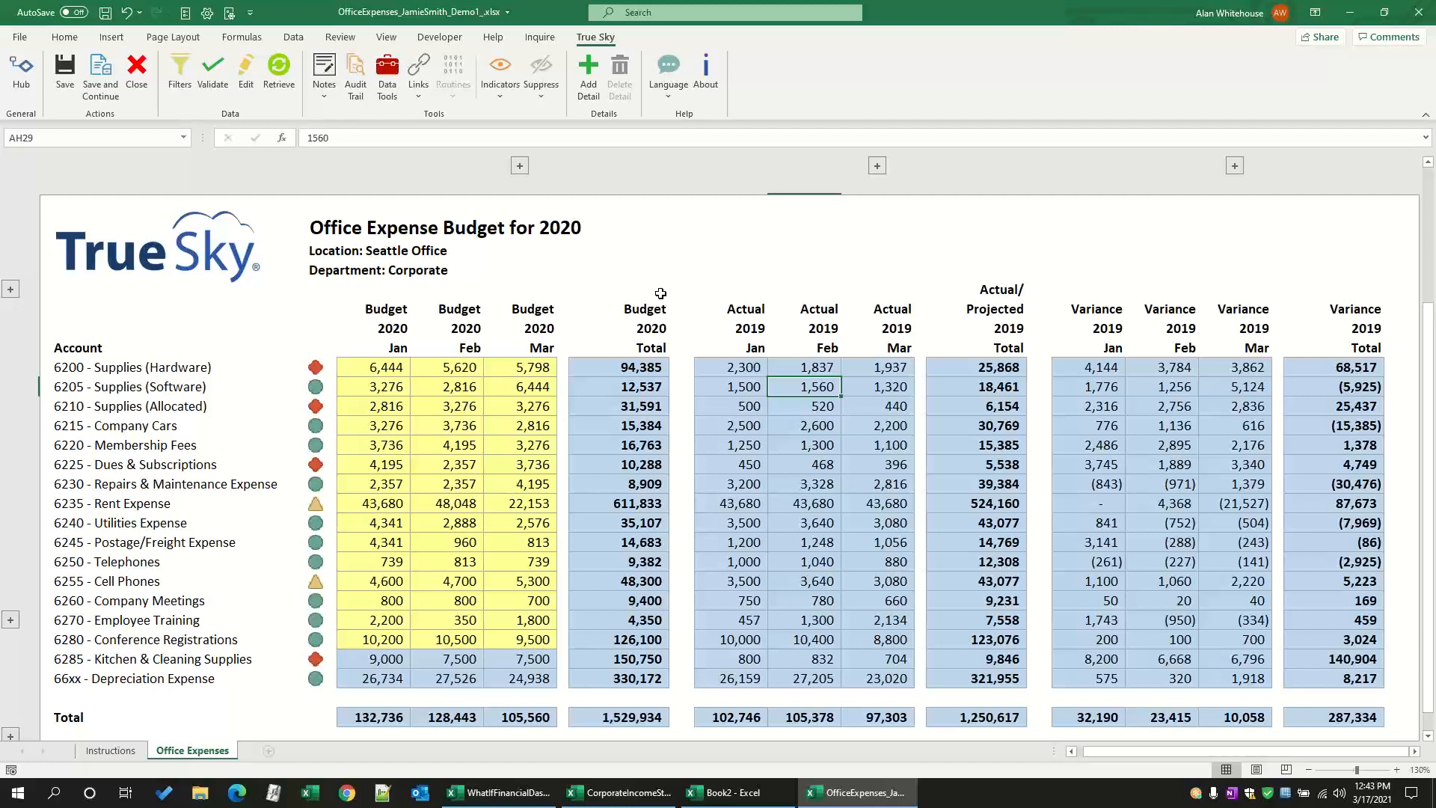
# Step: Switch to the corporate income statement workbook and expand the monthly columns behind the Projected 2019 Total at 110% zoom
pyautogui.click(603, 804)
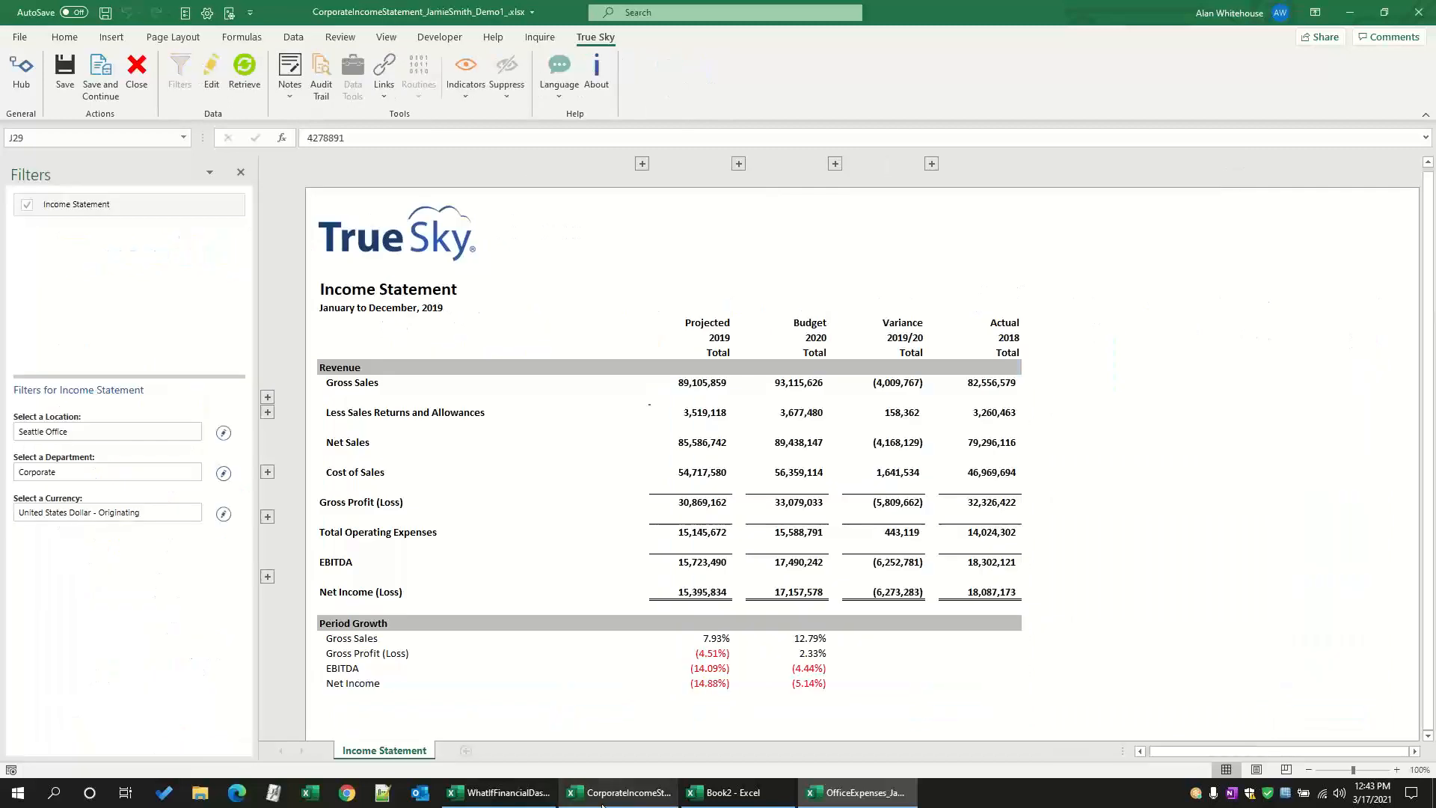
pyautogui.click(1396, 770)
pyautogui.click(1396, 770)
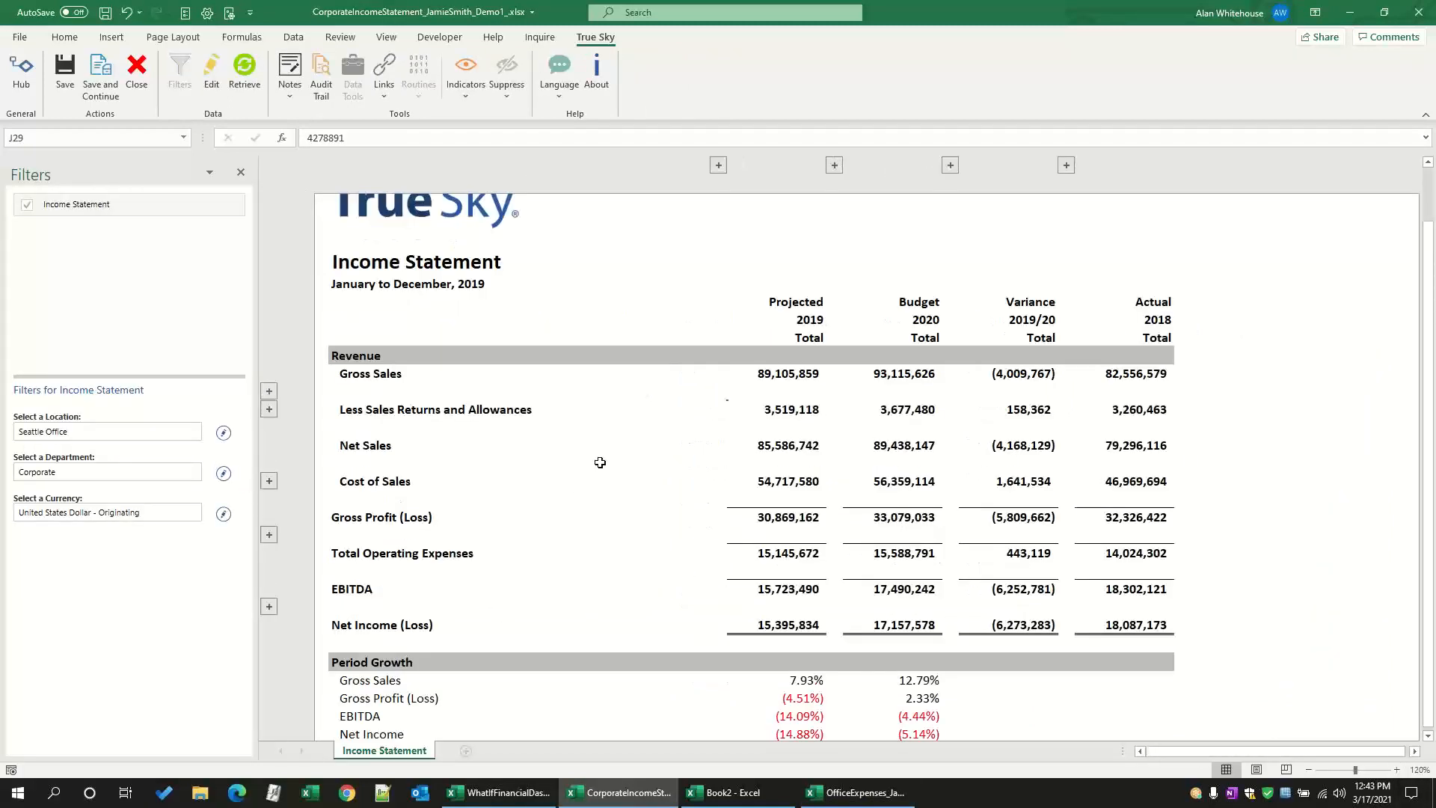
pyautogui.scroll(1, 600, 463)
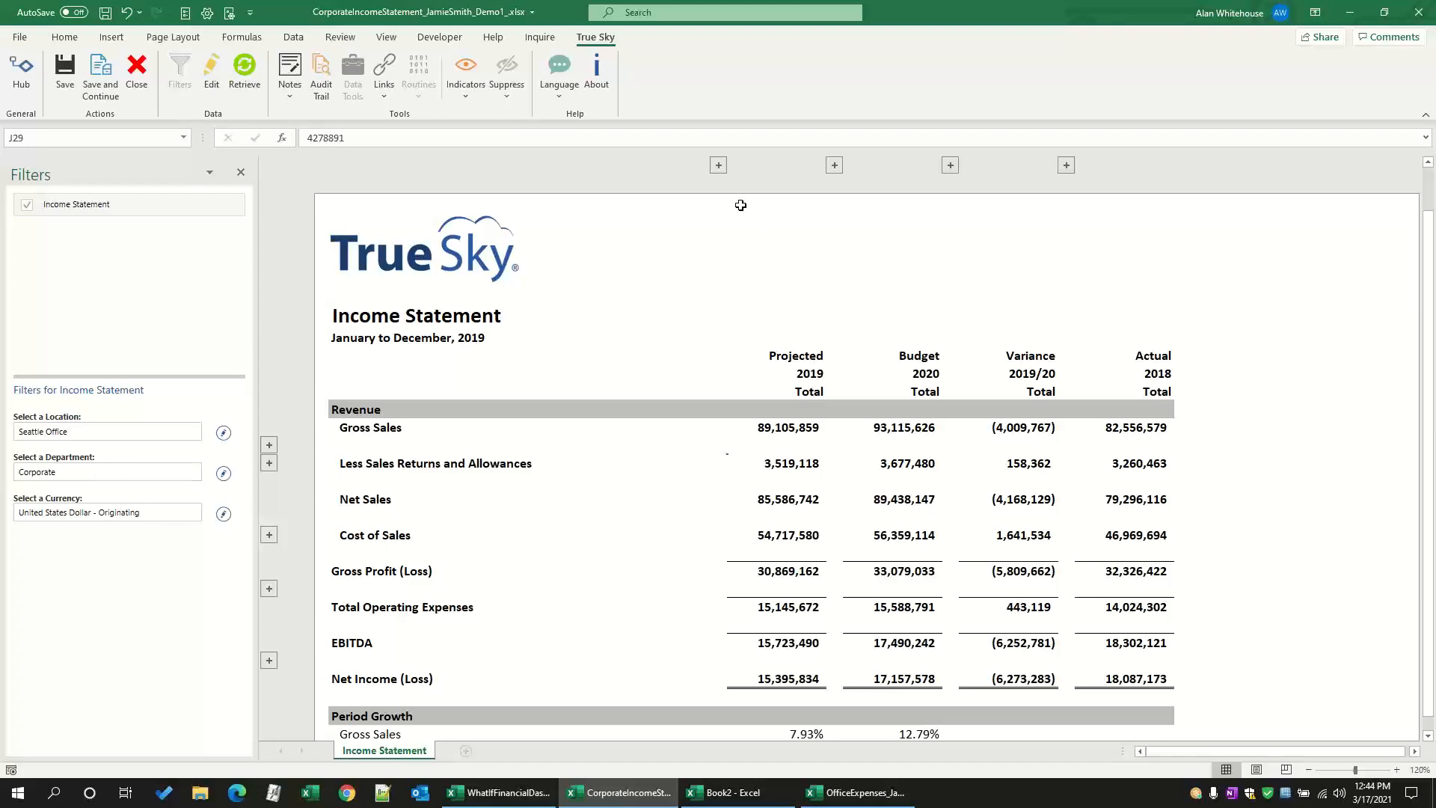
pyautogui.click(718, 166)
pyautogui.click(1309, 770)
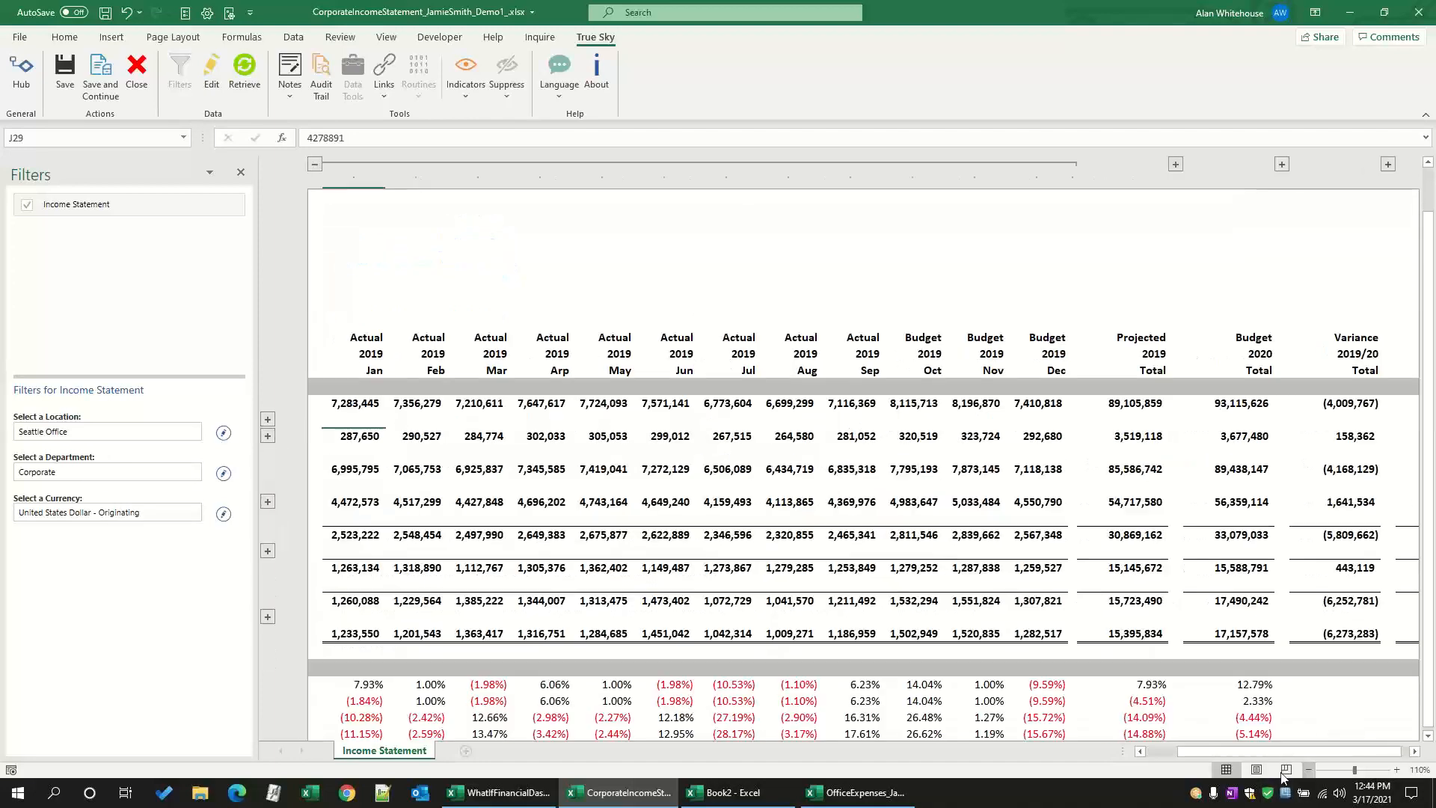
pyautogui.moveTo(1223, 750); pyautogui.dragTo(1200, 748)
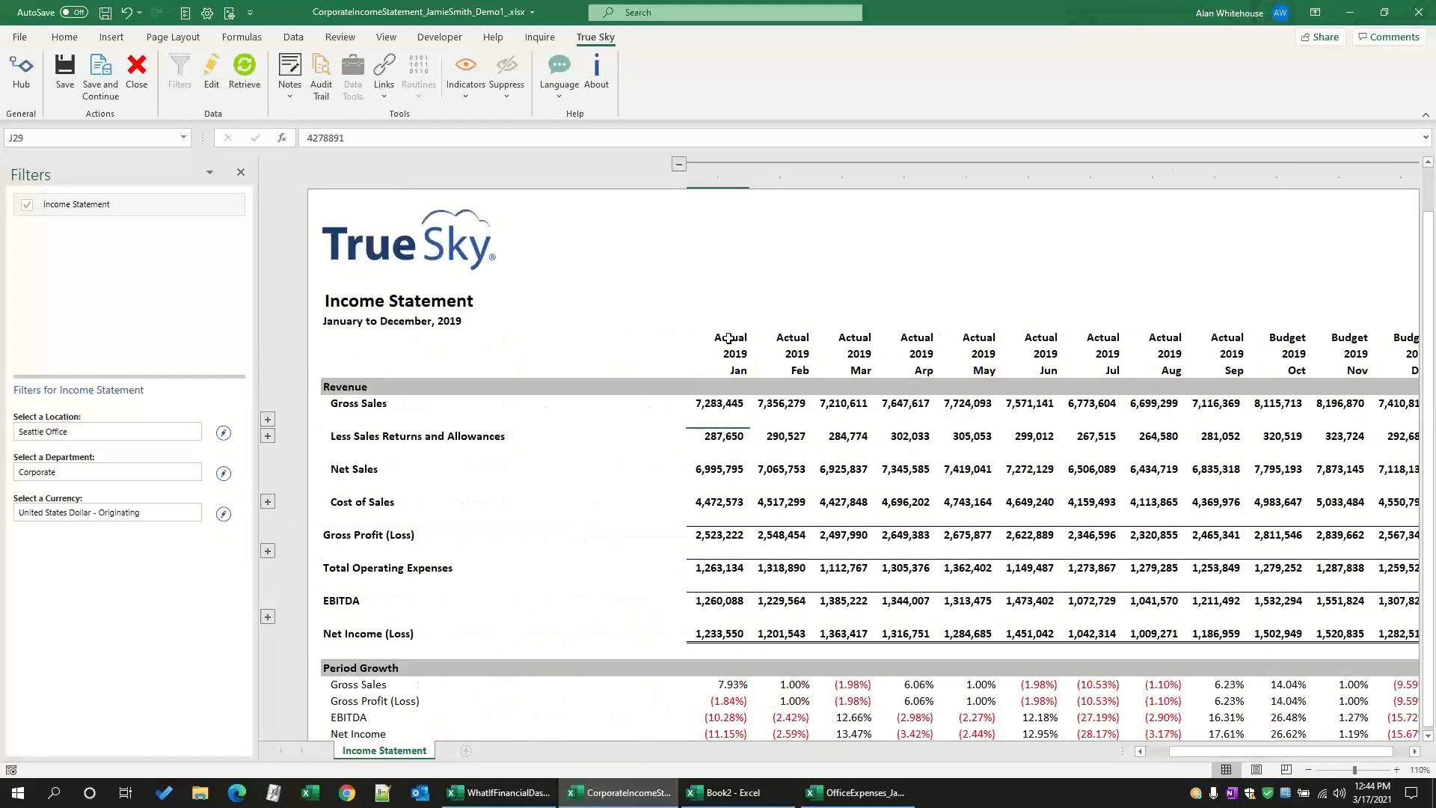
# Step: Select the Actual headings for January to September 2019 and compare them with the budgeted months and totals
pyautogui.moveTo(726, 342); pyautogui.dragTo(1242, 341)
pyautogui.hscroll(3, 931, 342)
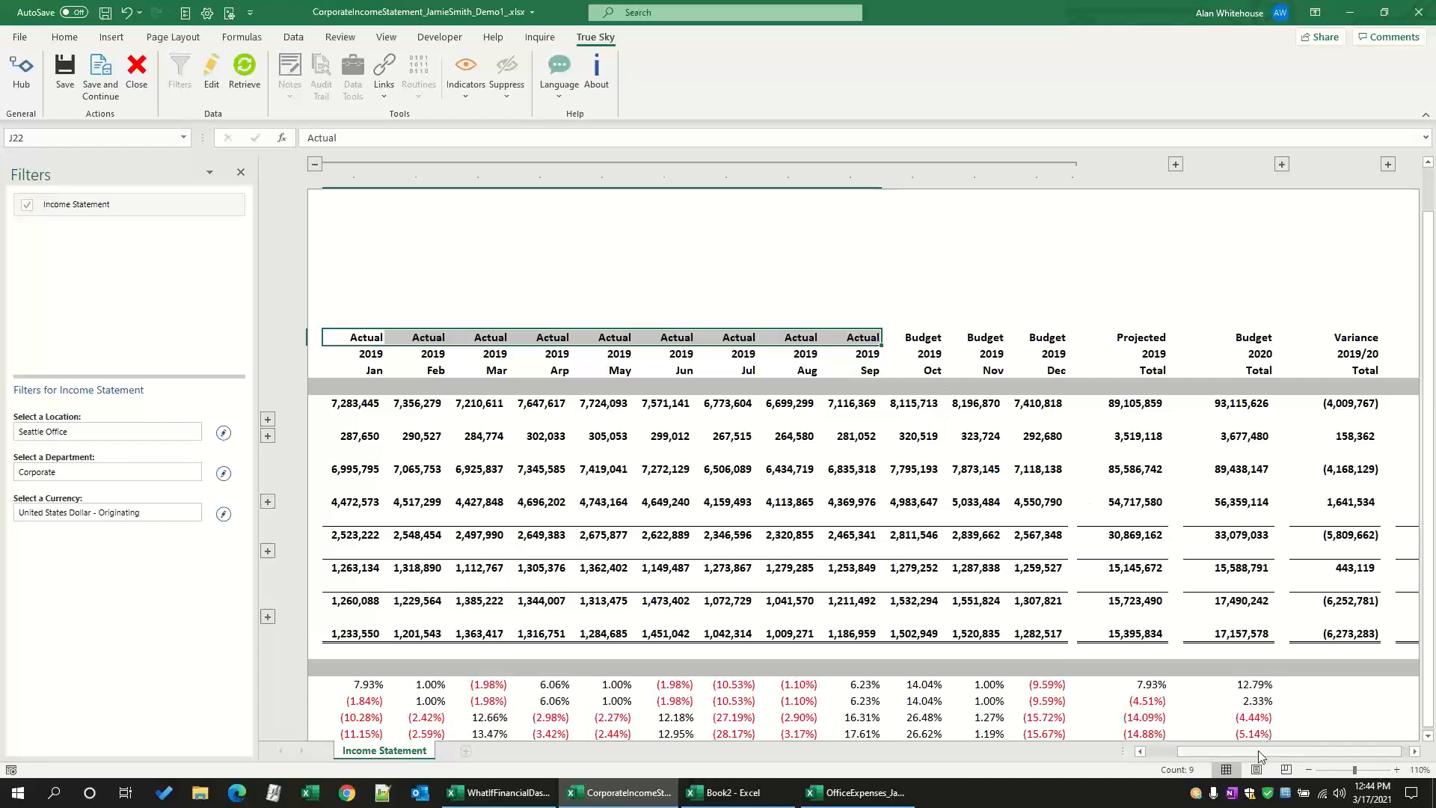
pyautogui.moveTo(1237, 751); pyautogui.dragTo(1229, 751)
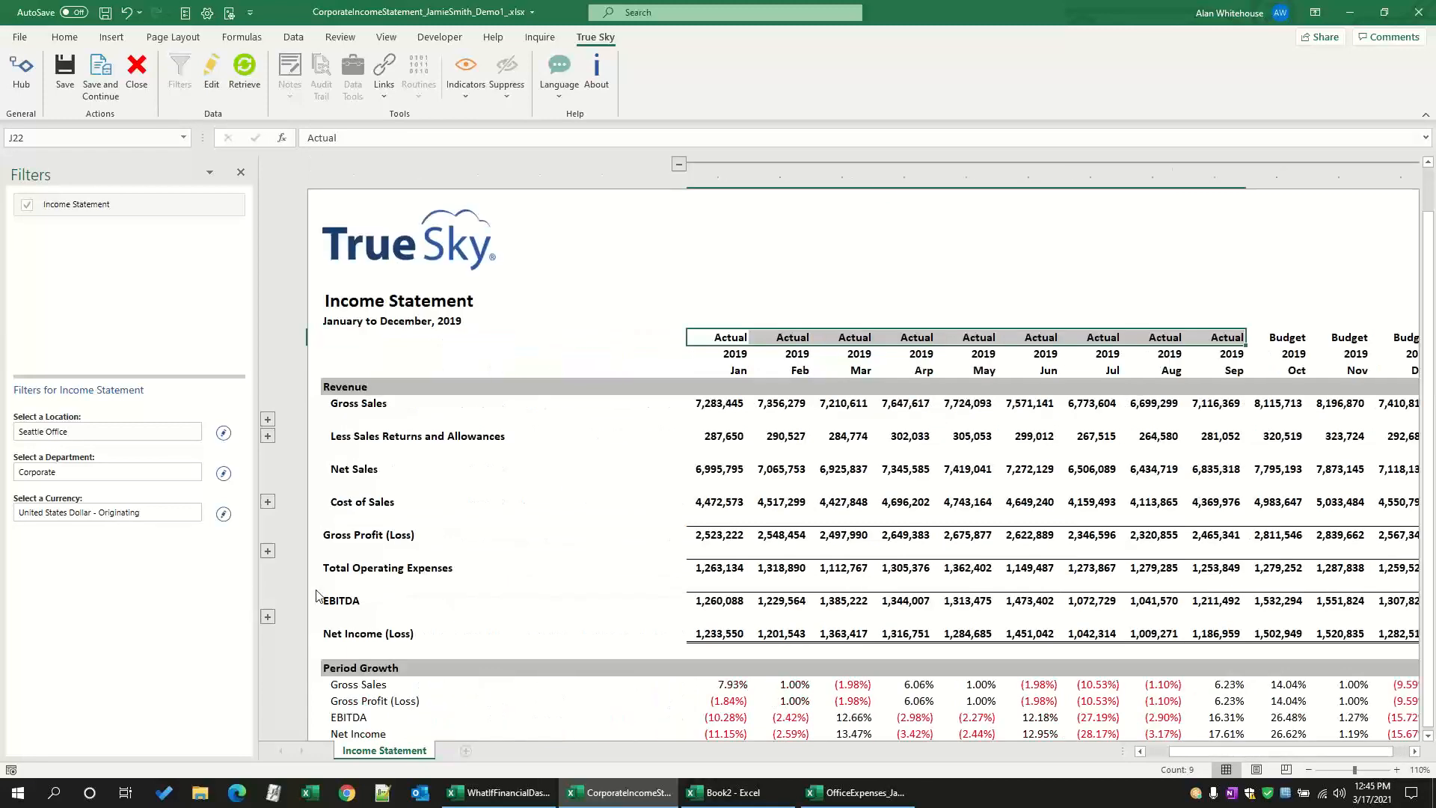
# Step: Expand the rows behind Total Operating Expenses and collapse the Salaries & Wages and Consulting Expenses subgroups
pyautogui.click(268, 551)
pyautogui.scroll(-5, 268, 555)
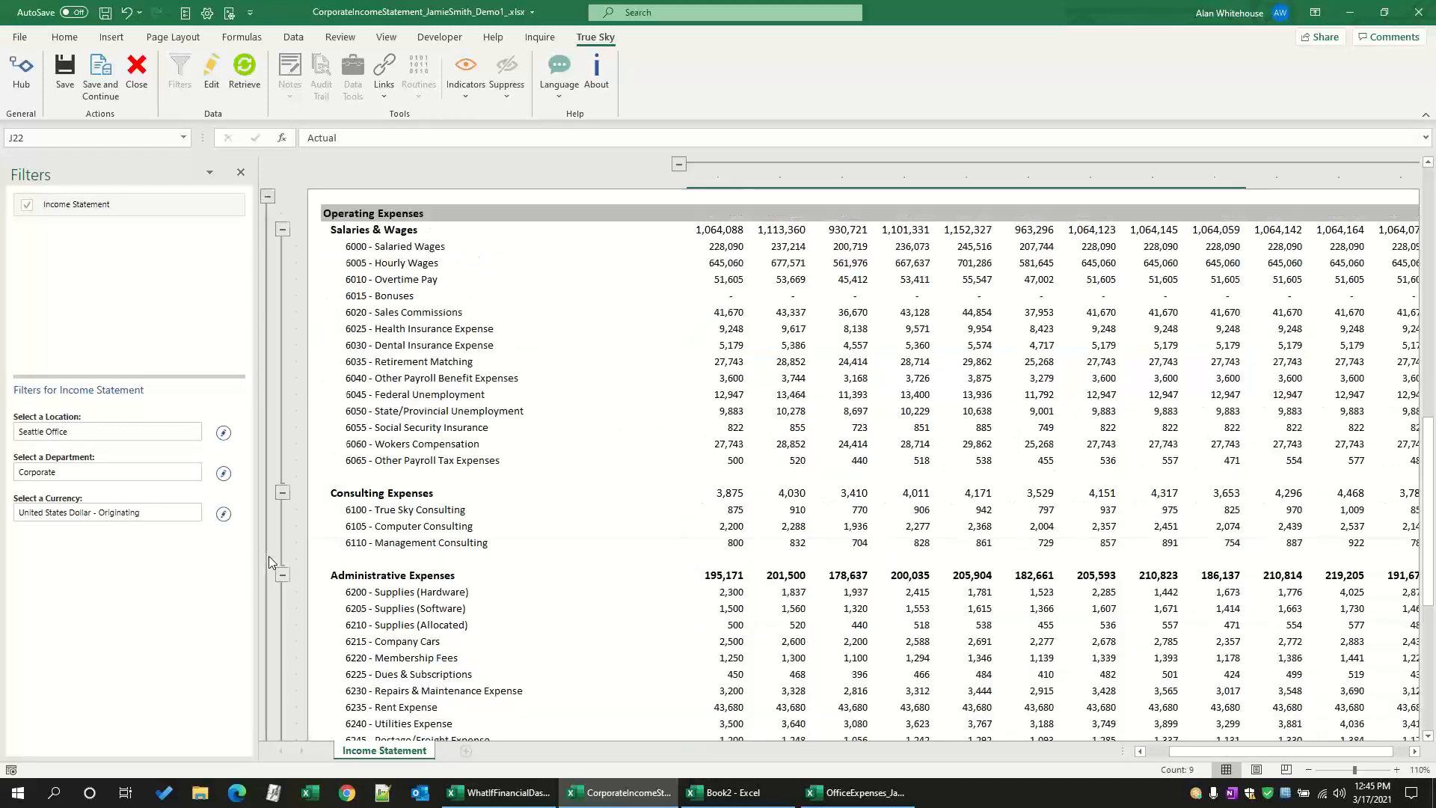
pyautogui.scroll(1, 274, 412)
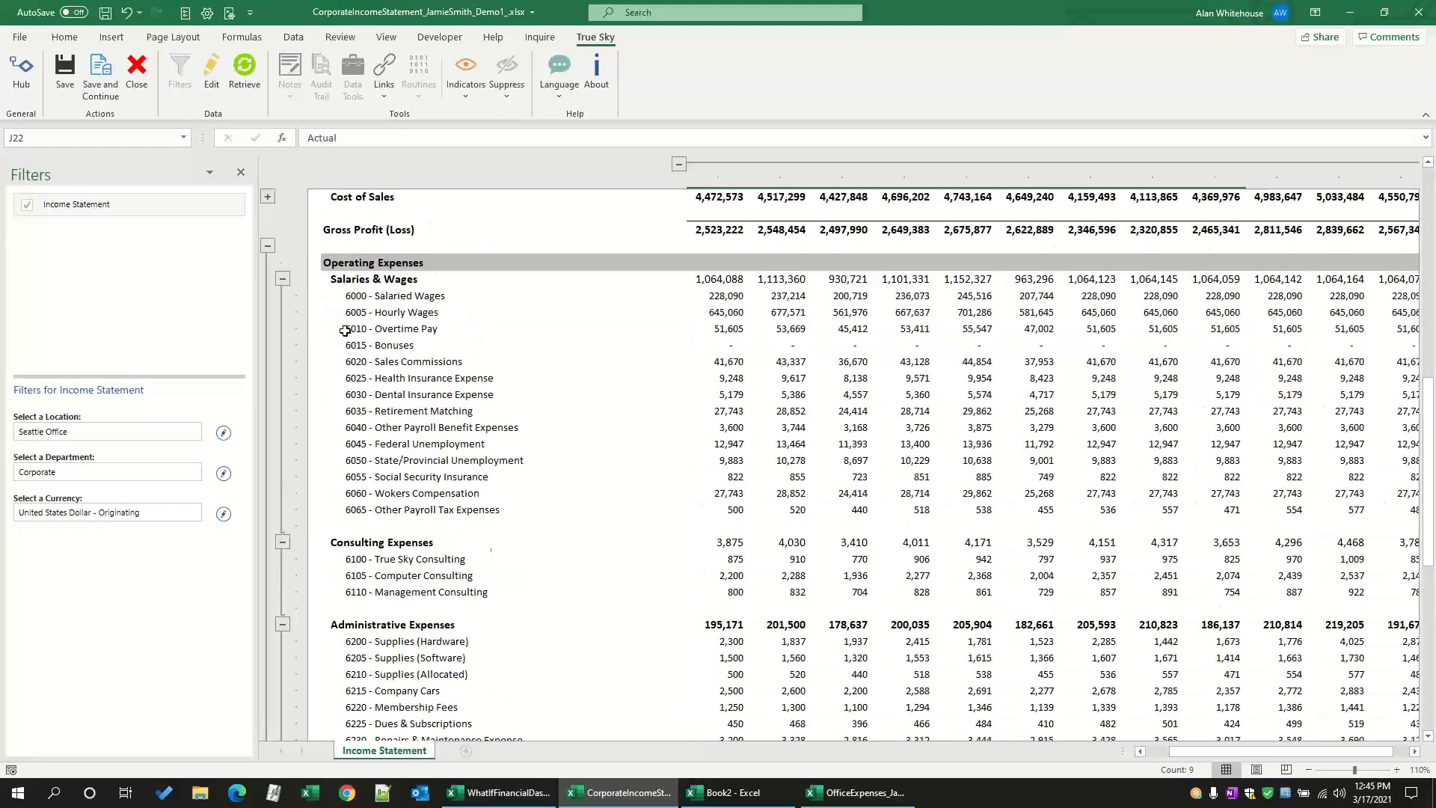
pyautogui.click(283, 280)
pyautogui.click(283, 296)
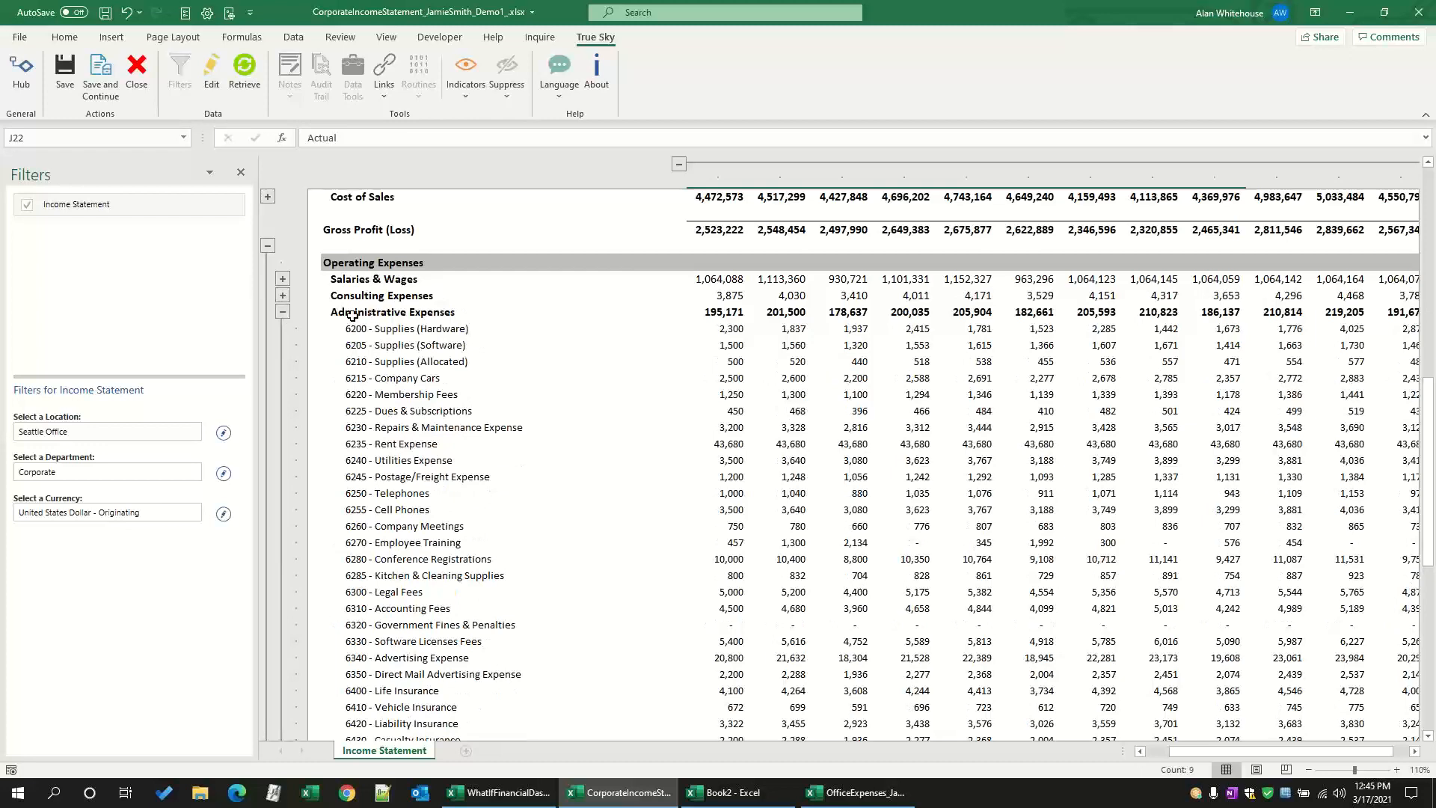
# Step: Review the Administrative Expenses accounts from January's Supplies (Hardware) figure on, and collapse the operating expense detail
pyautogui.click(283, 312)
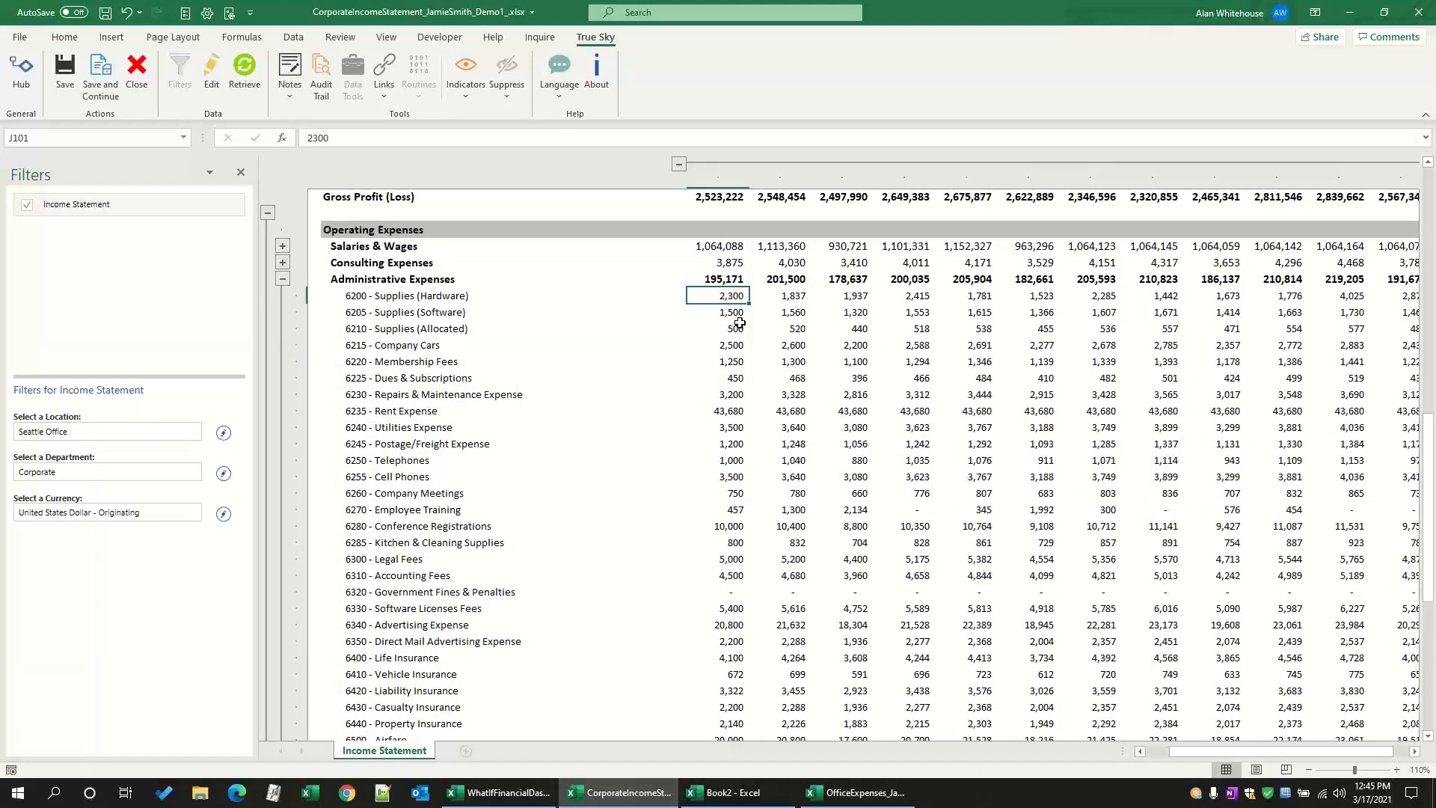
pyautogui.scroll(2, 739, 323)
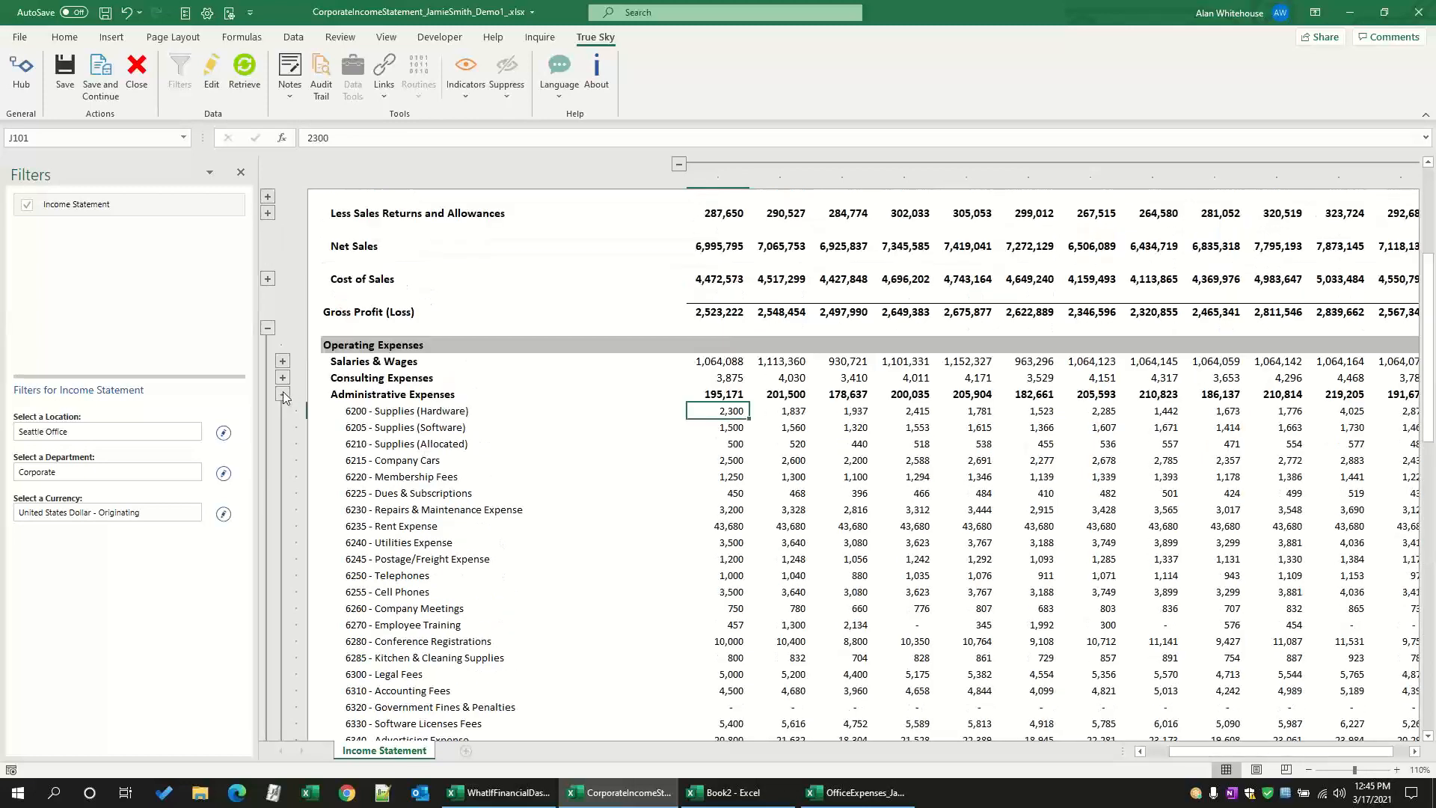
pyautogui.click(270, 380)
pyautogui.scroll(3, 345, 374)
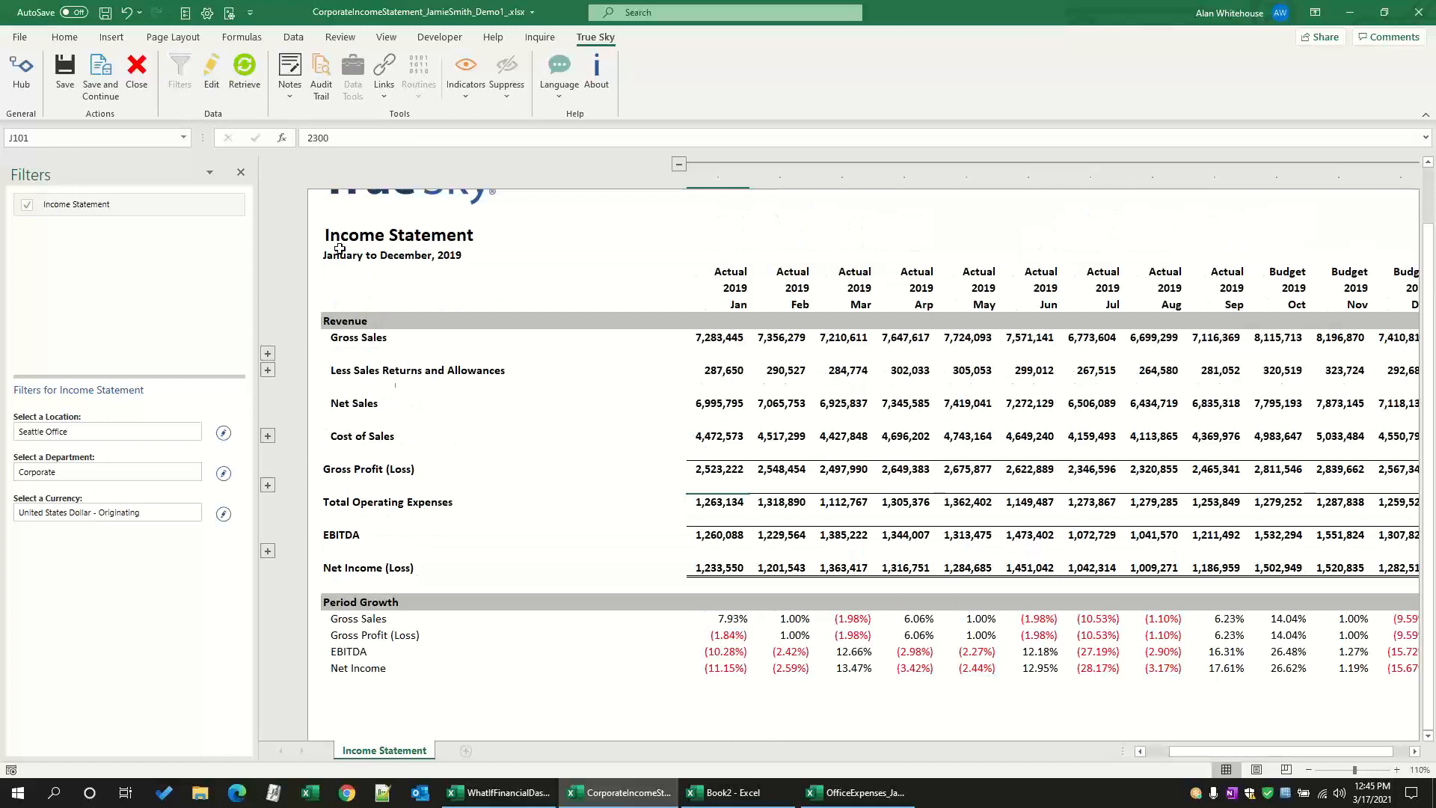
# Step: View the linked ERP analysis, expense transaction and location options offered for the income statement
pyautogui.click(382, 99)
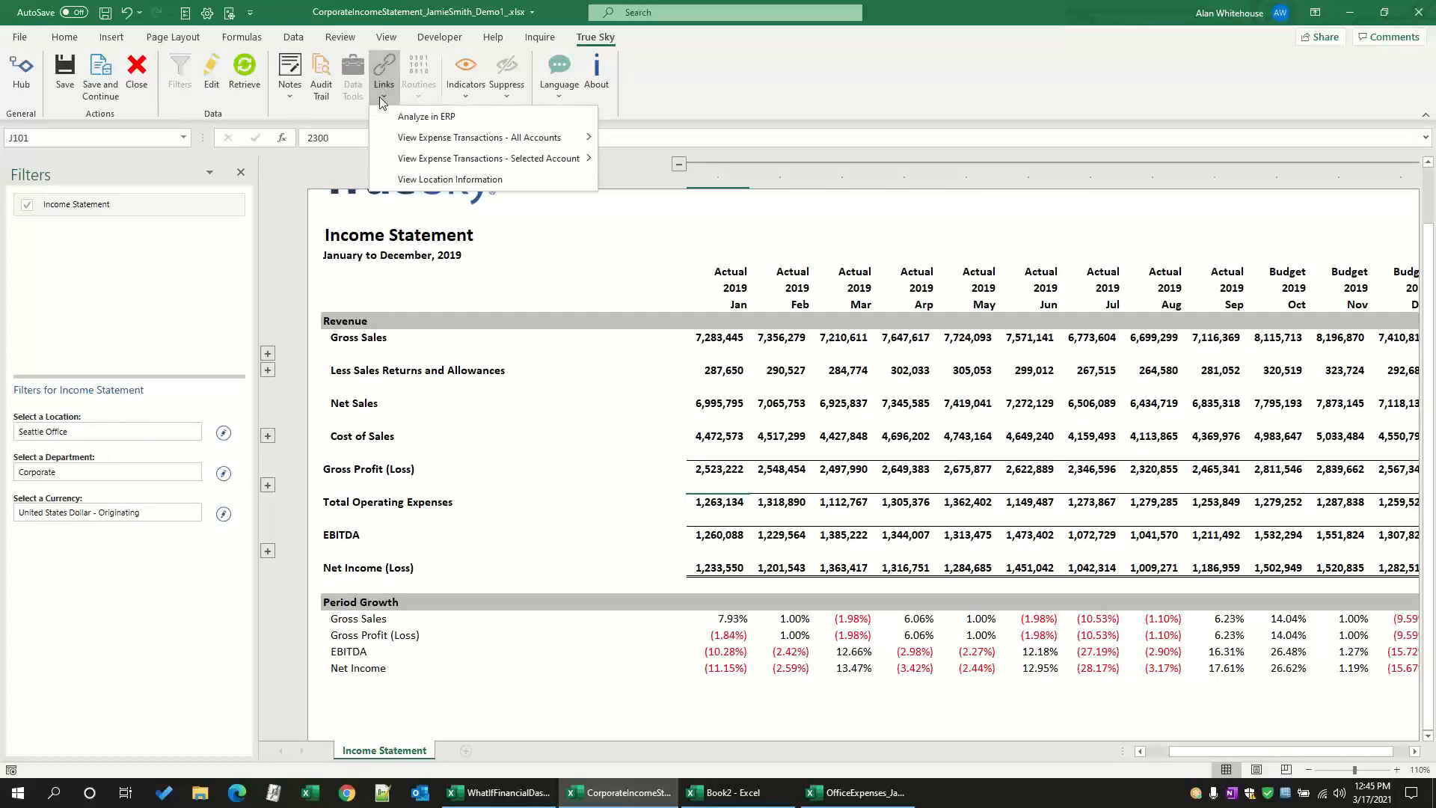
pyautogui.click(366, 161)
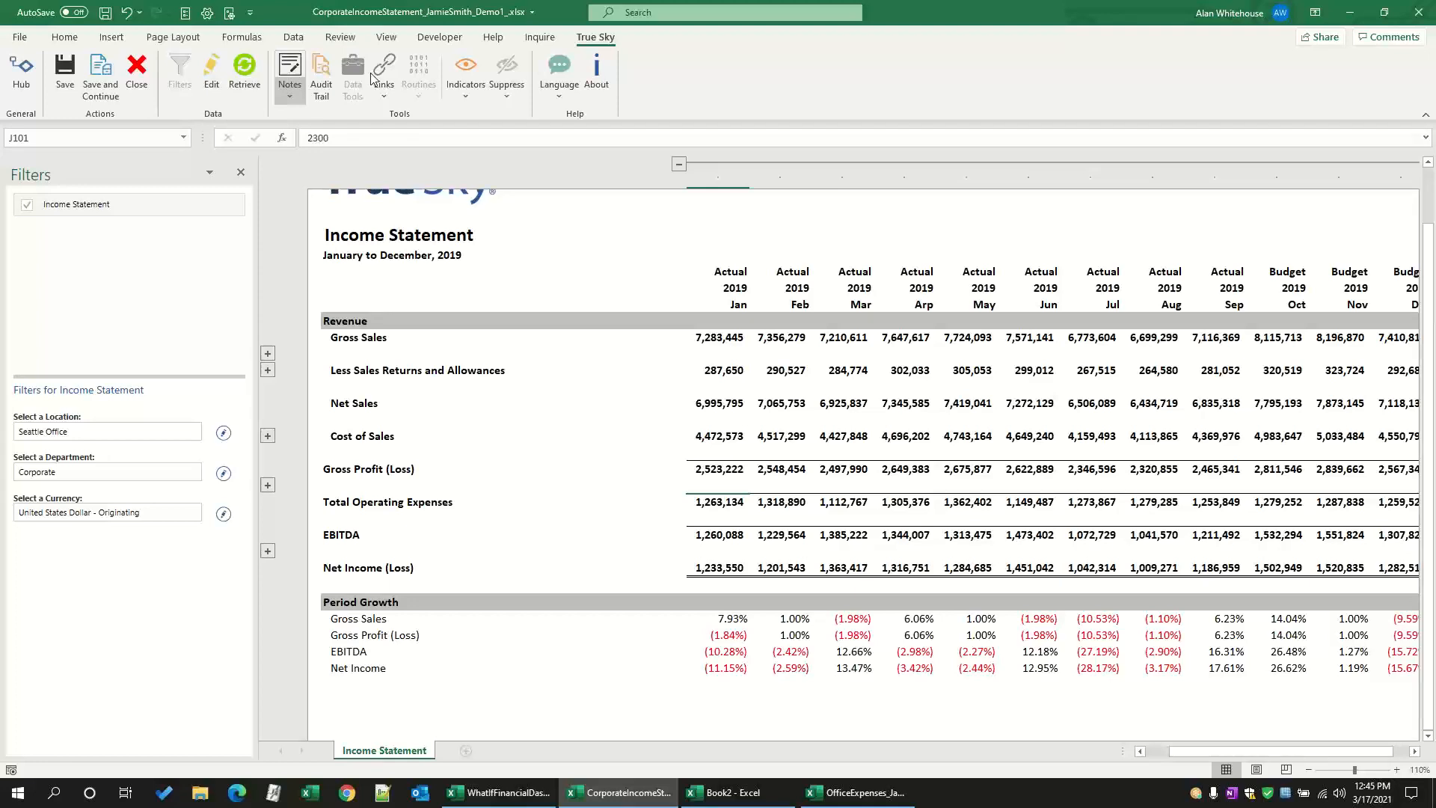
pyautogui.scroll(1, 718, 392)
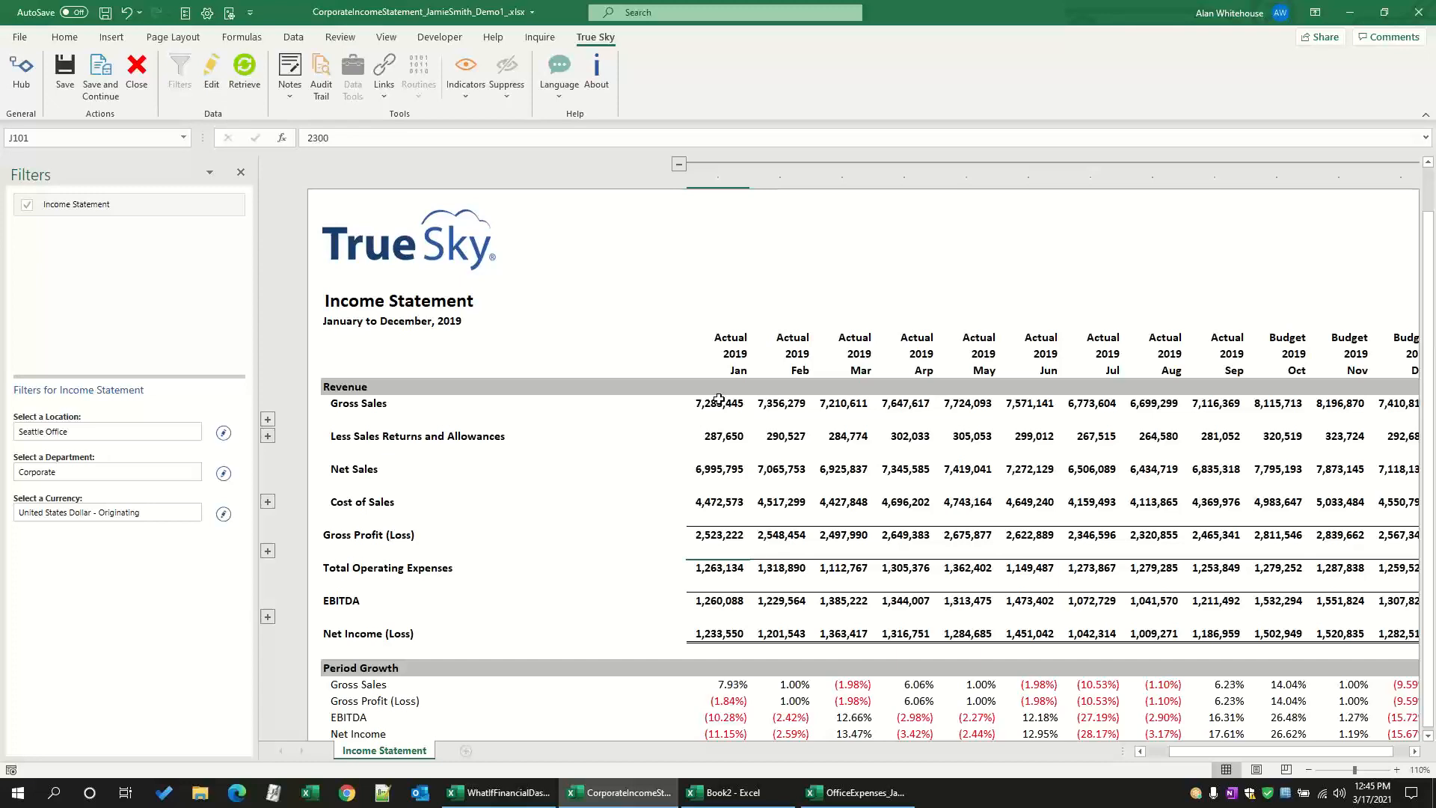
# Step: Switch to the What If Financial Dashboard workbook and set the Revenue Adjustment to Increase
pyautogui.click(492, 794)
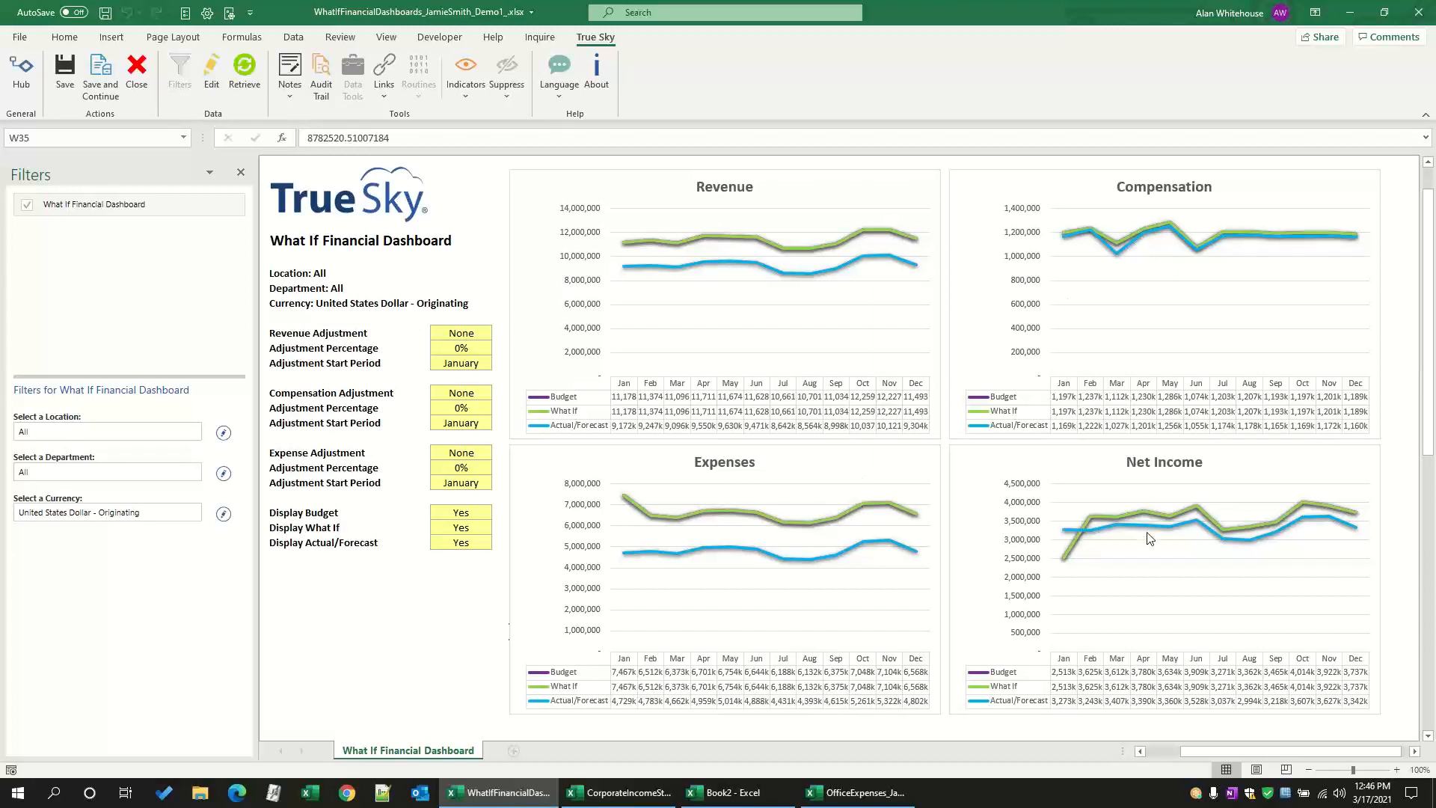
pyautogui.moveTo(1134, 526)
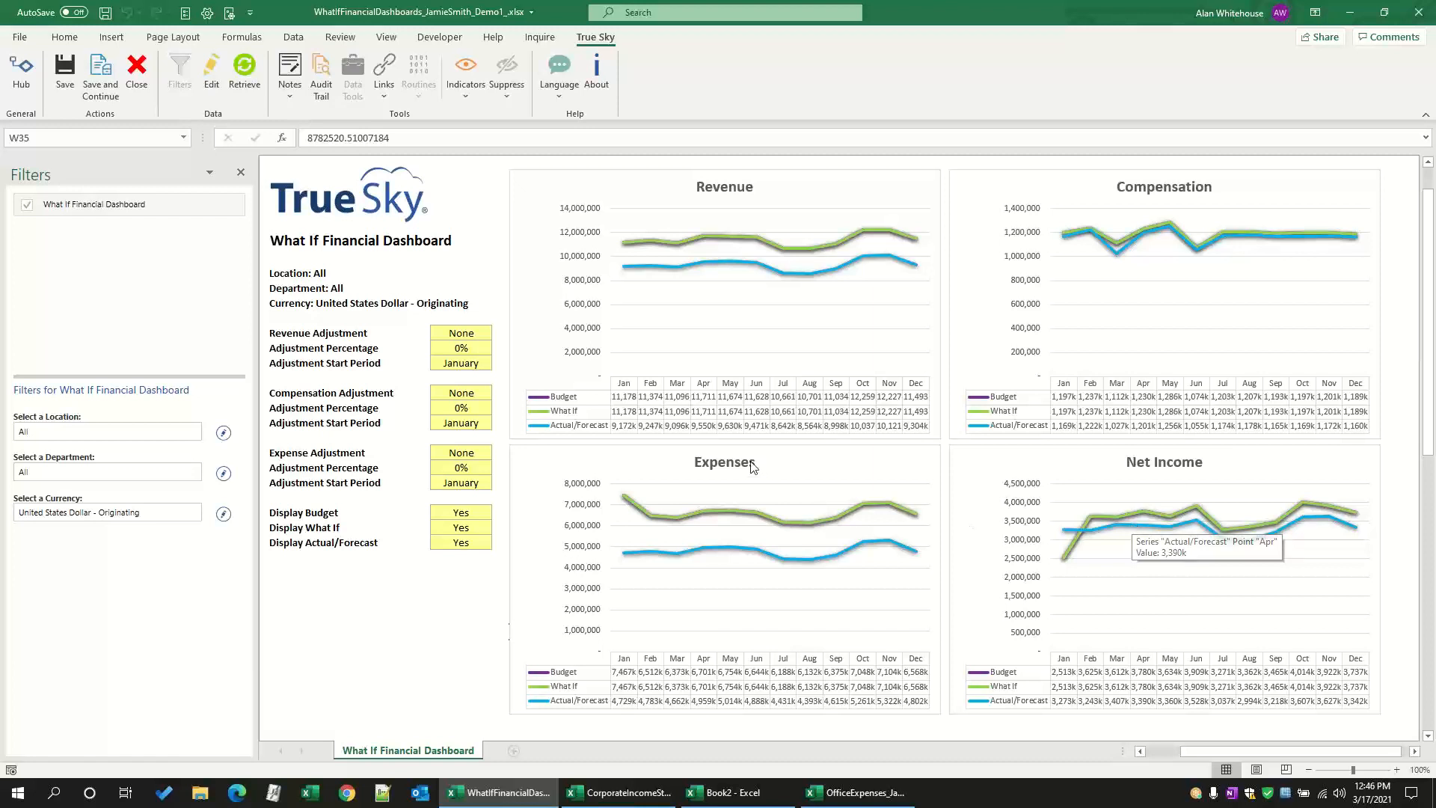
pyautogui.click(470, 335)
pyautogui.click(498, 333)
pyautogui.click(481, 355)
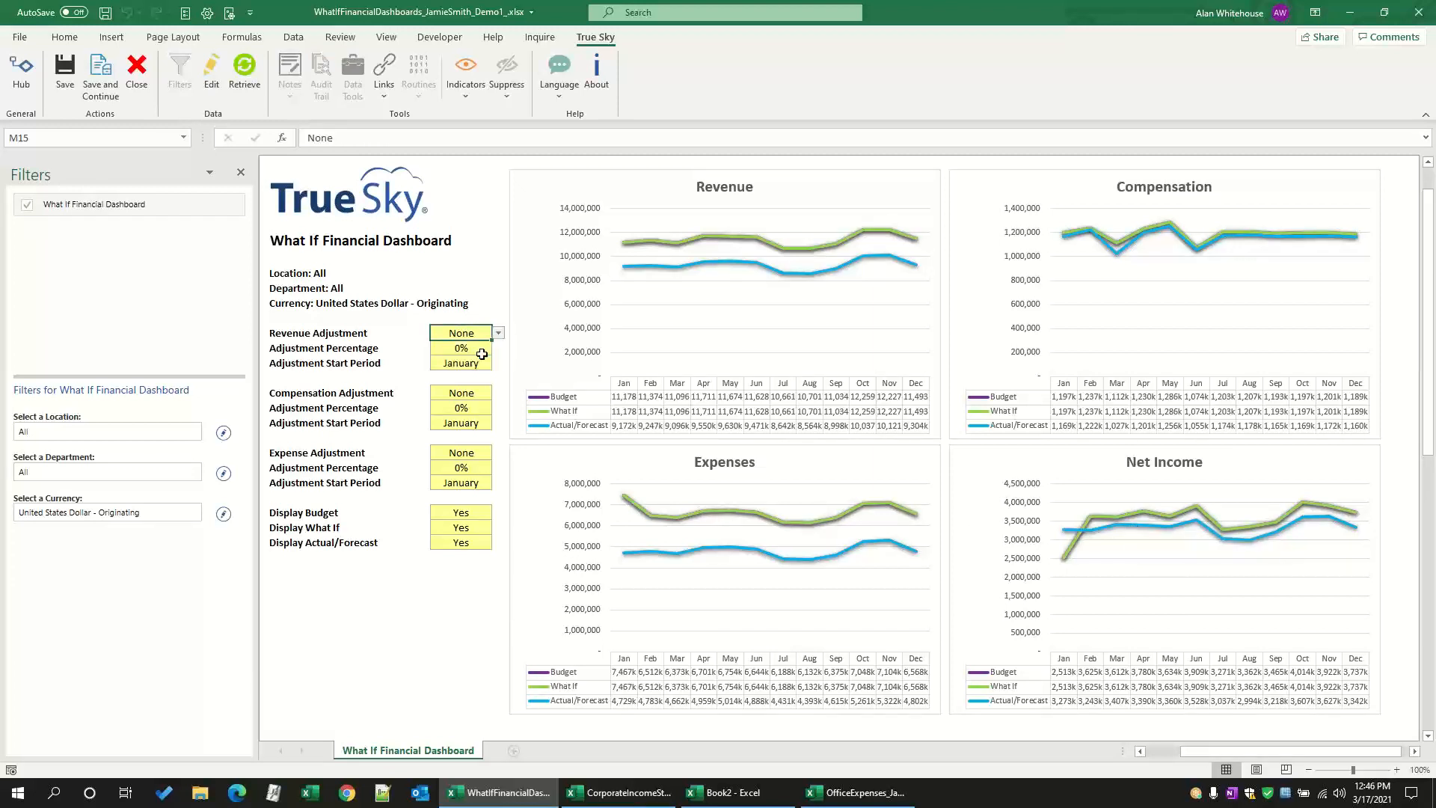
pyautogui.click(481, 353)
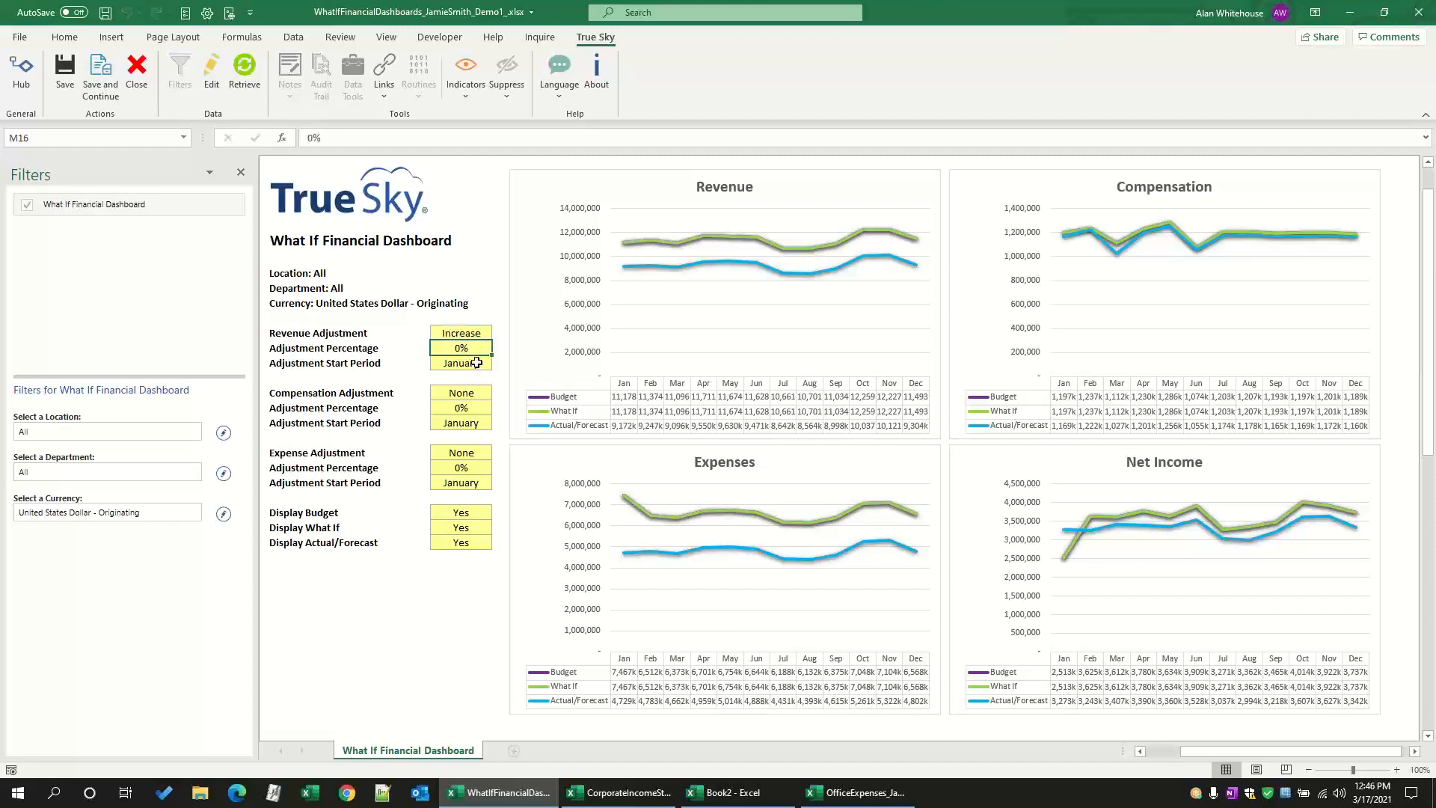
# Step: Set the revenue adjustment's start period to August and its percentage to 100%
pyautogui.click(477, 363)
pyautogui.click(498, 363)
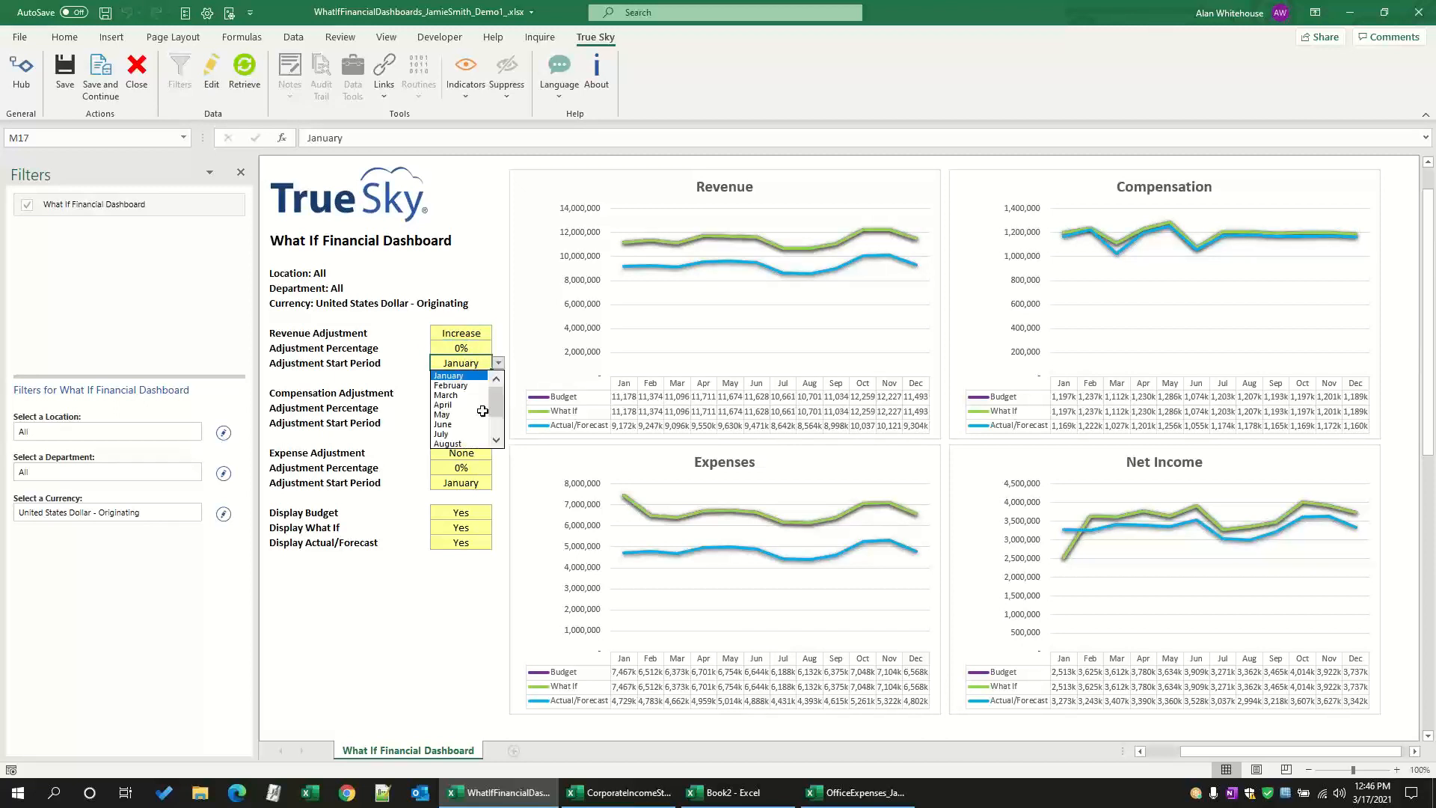
pyautogui.click(459, 443)
pyautogui.click(461, 349)
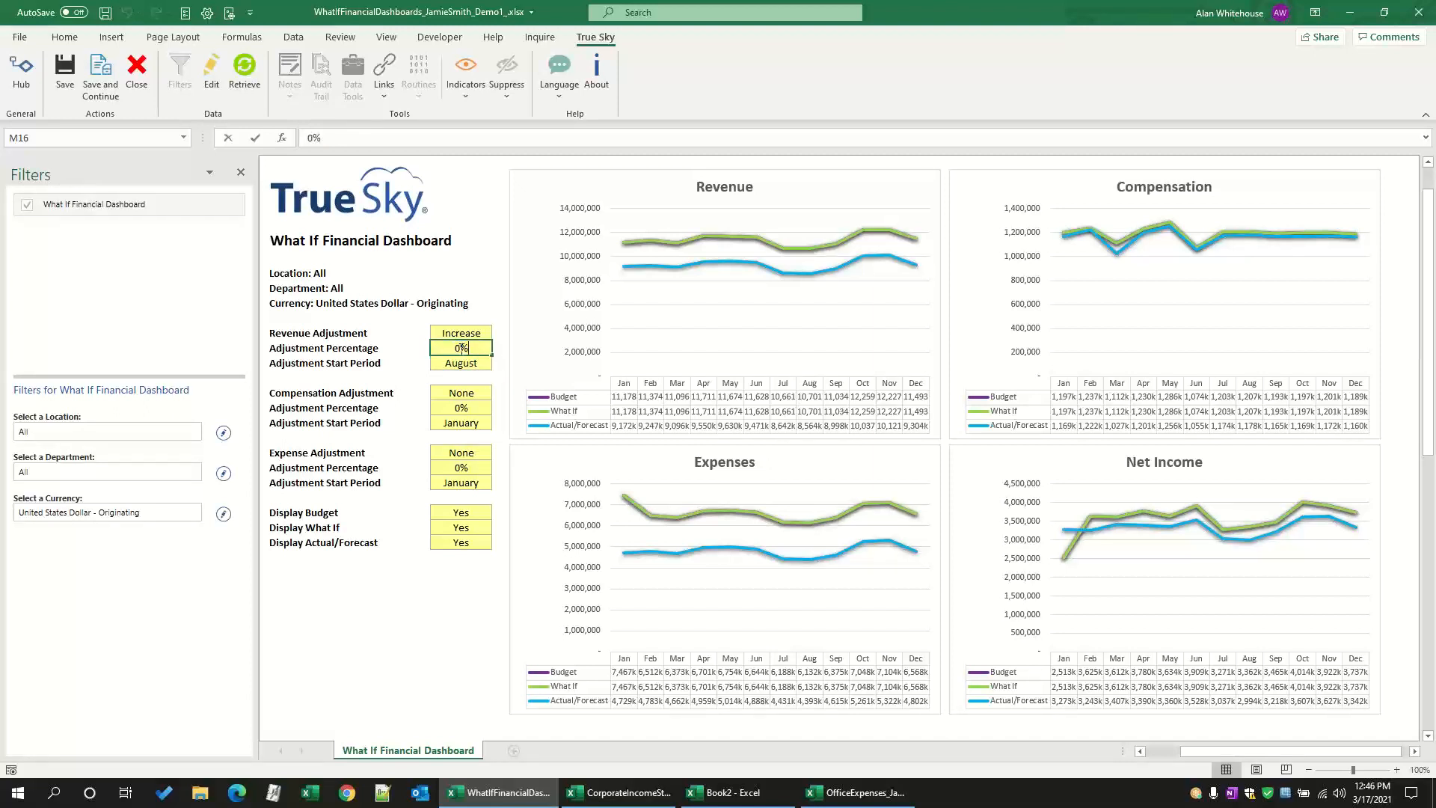
pyautogui.write('100%')
pyautogui.press('Return')
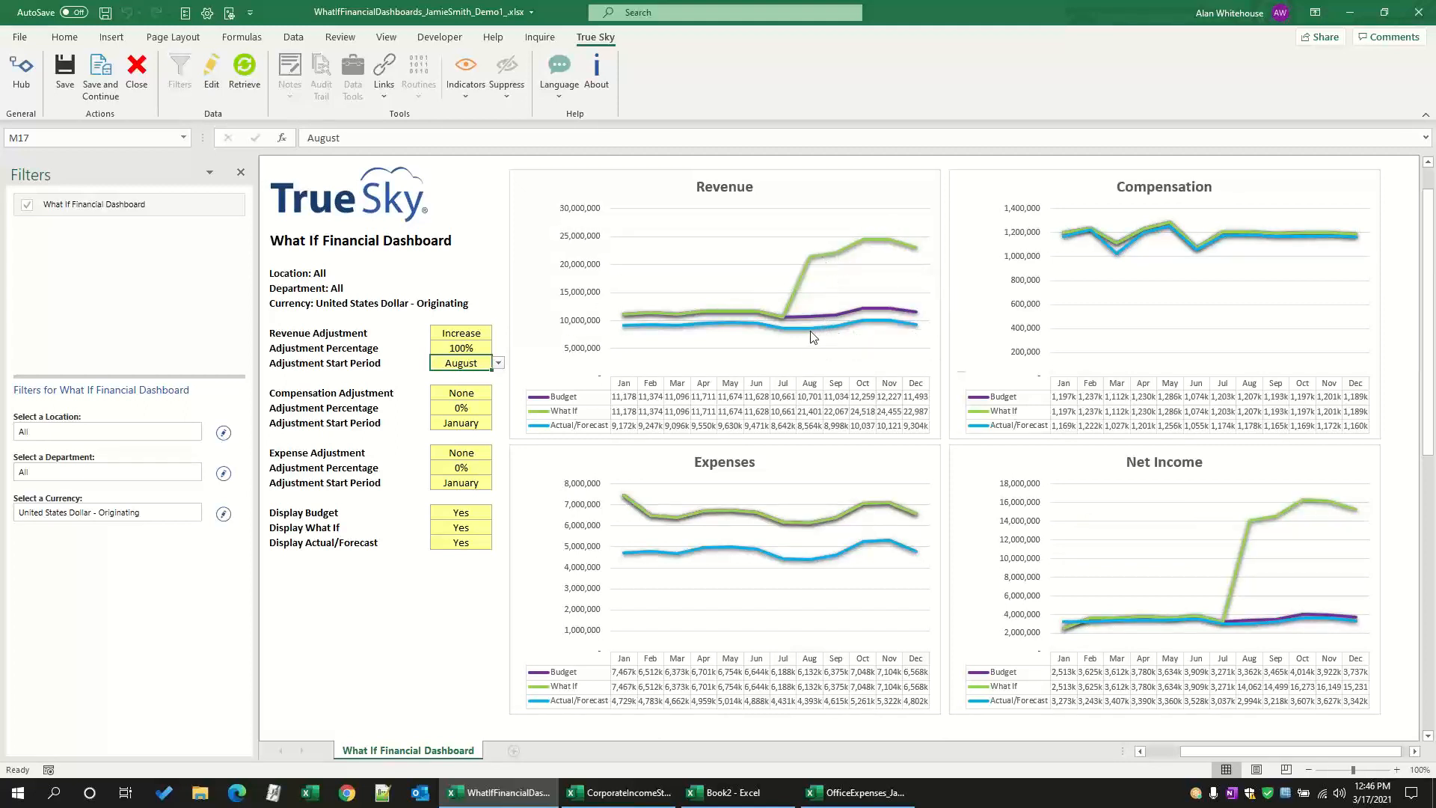
# Step: Set the Compensation Adjustment to Increase by 25% with March as the start period
pyautogui.moveTo(871, 331)
pyautogui.click(459, 392)
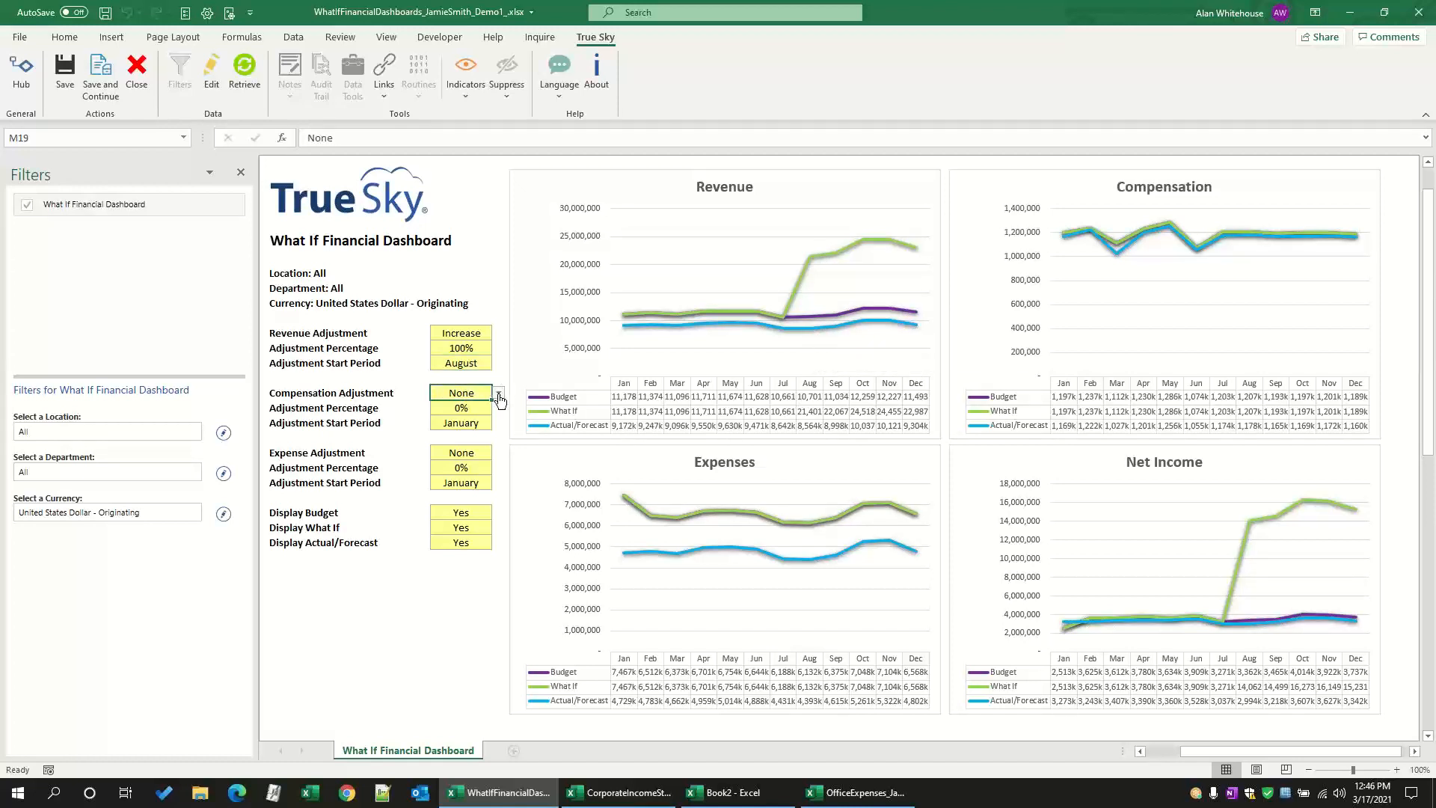
pyautogui.click(500, 395)
pyautogui.click(466, 423)
pyautogui.click(498, 424)
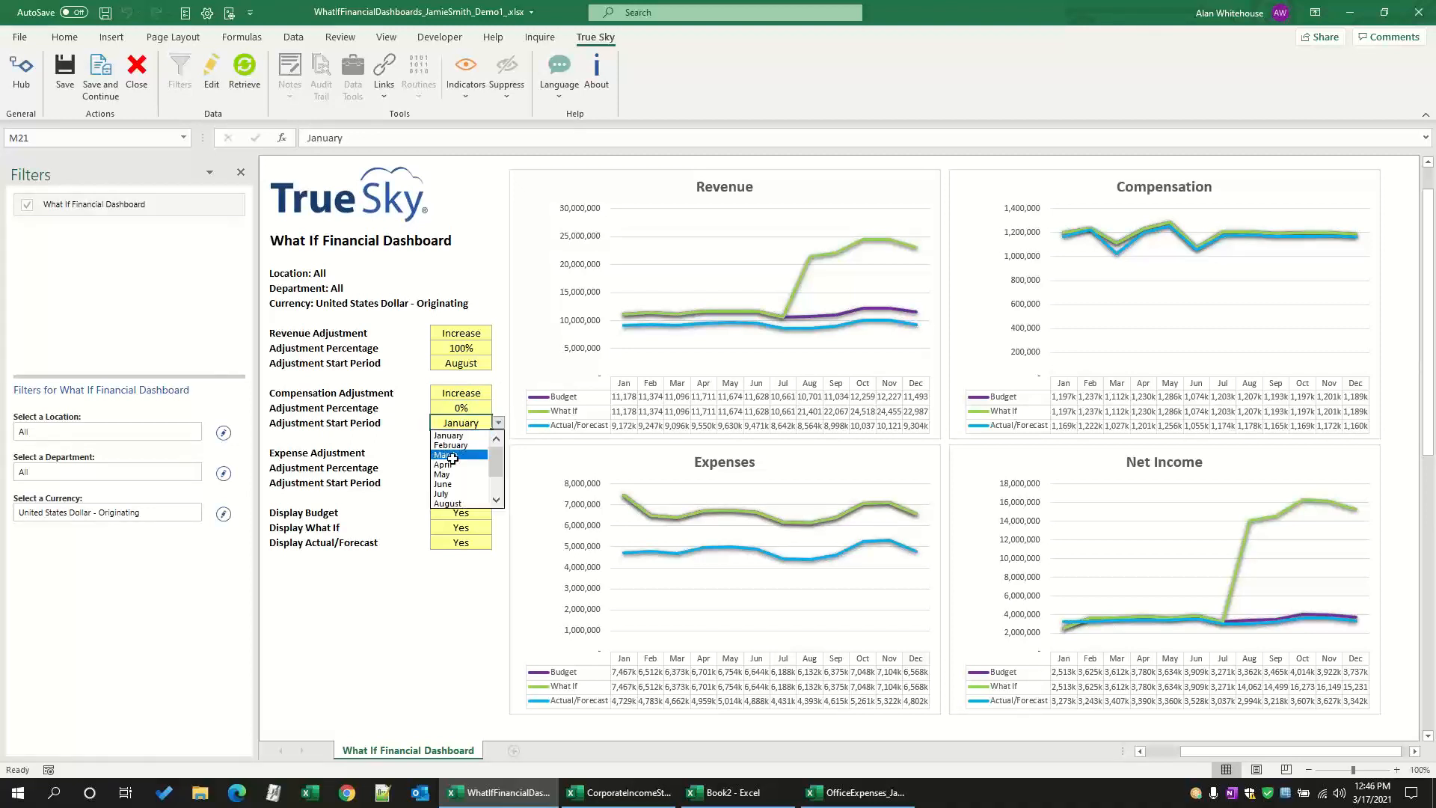
pyautogui.click(458, 459)
pyautogui.click(479, 409)
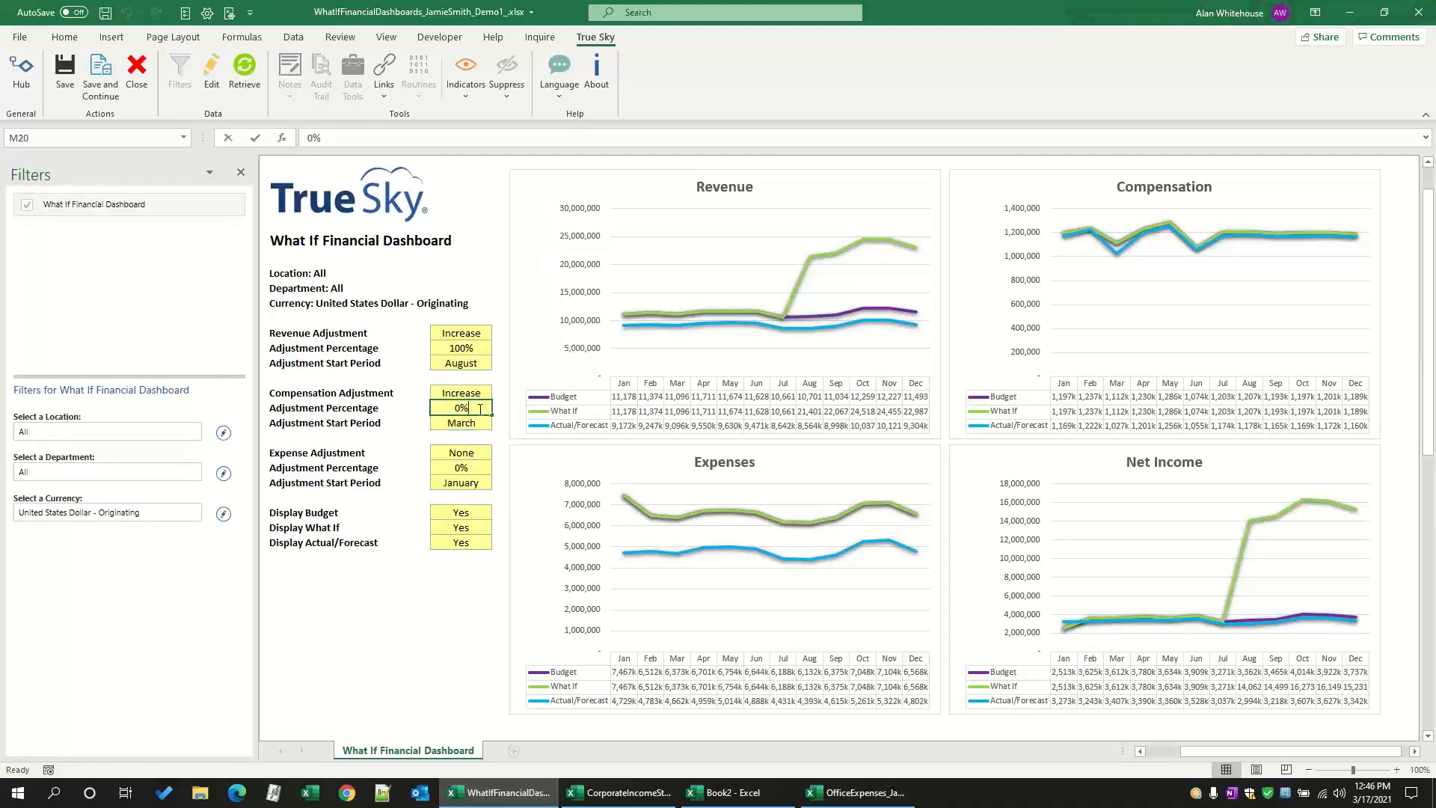
pyautogui.write('25')
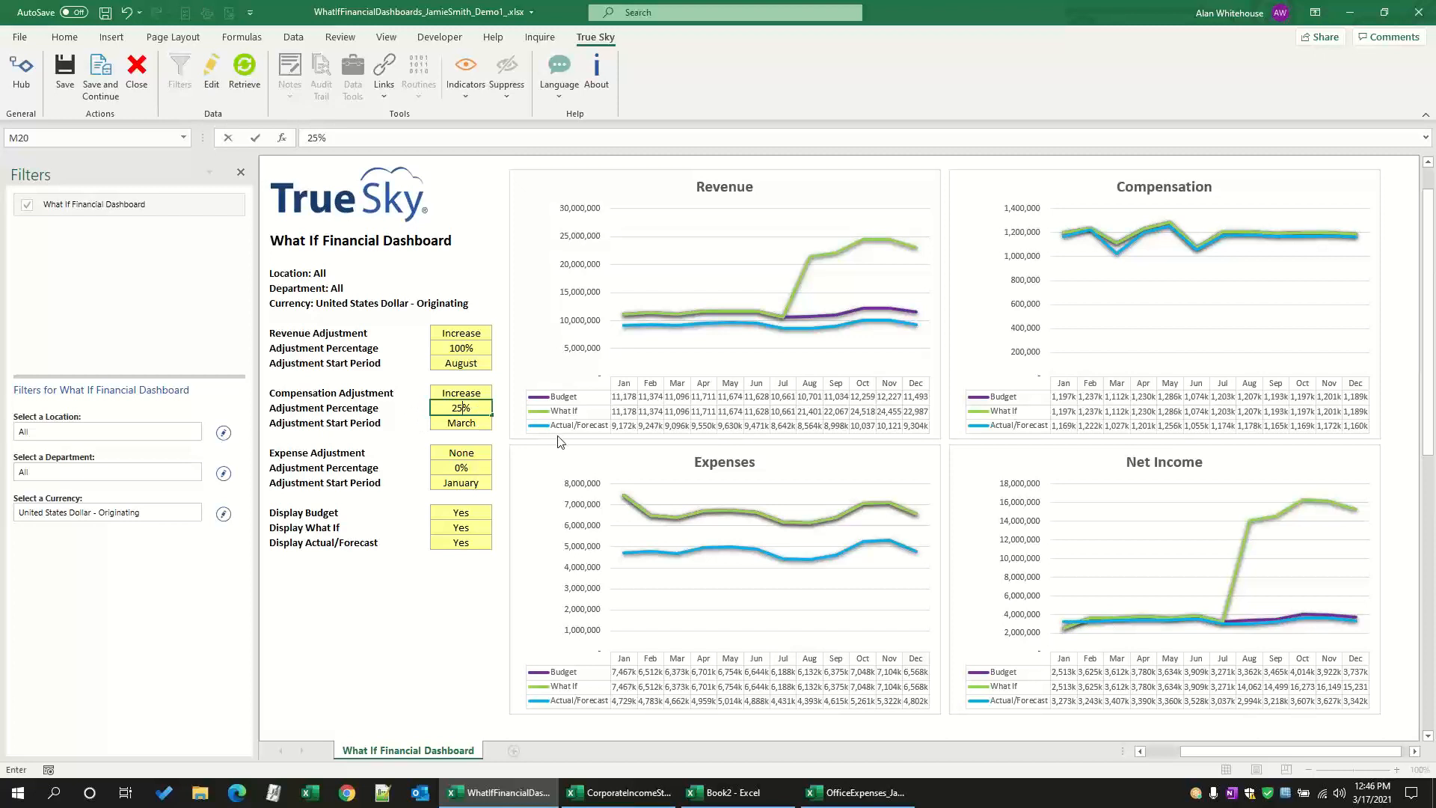
pyautogui.click(496, 452)
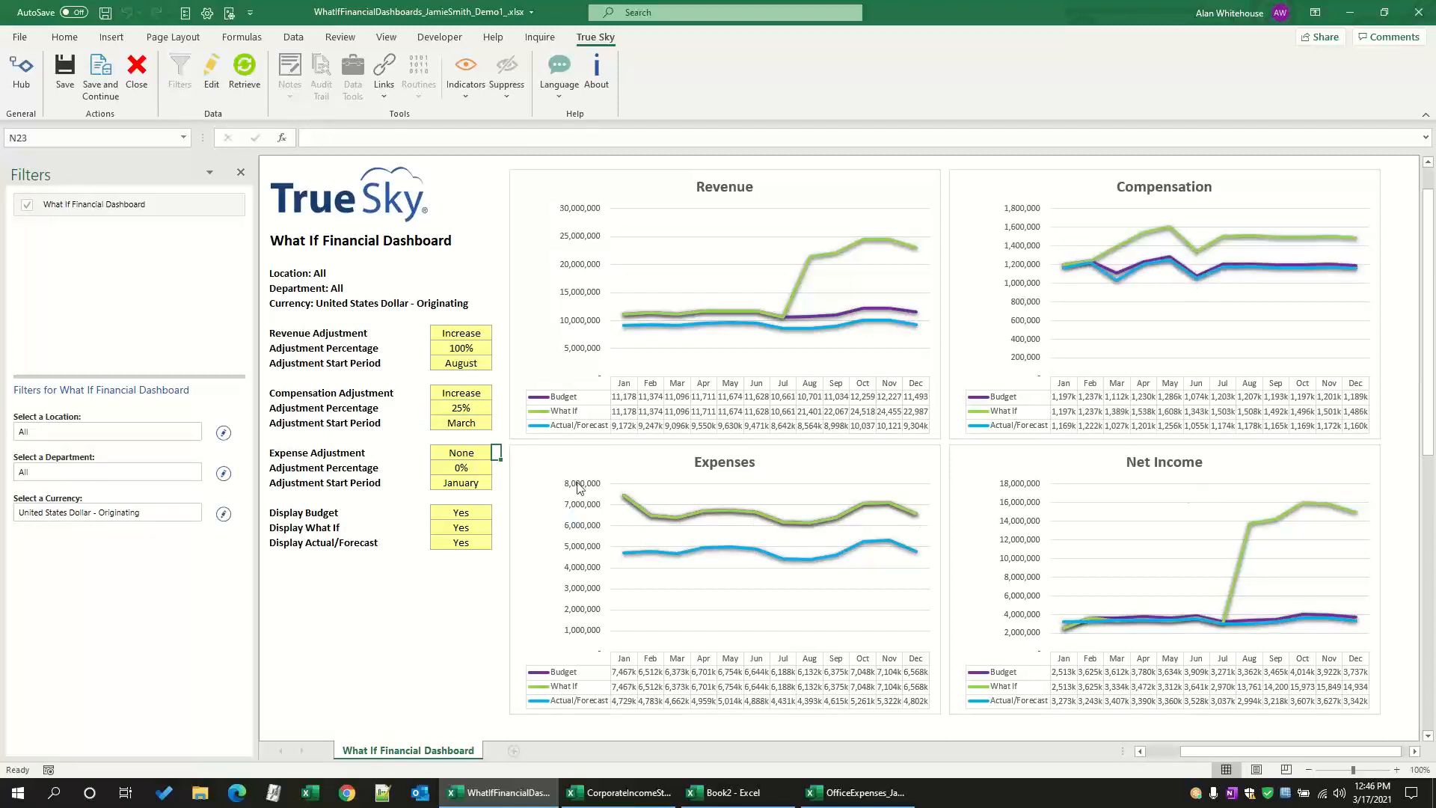
# Step: Set the Expense Adjustment to Decrease with an adjustment percentage of 50%
pyautogui.click(461, 454)
pyautogui.click(496, 456)
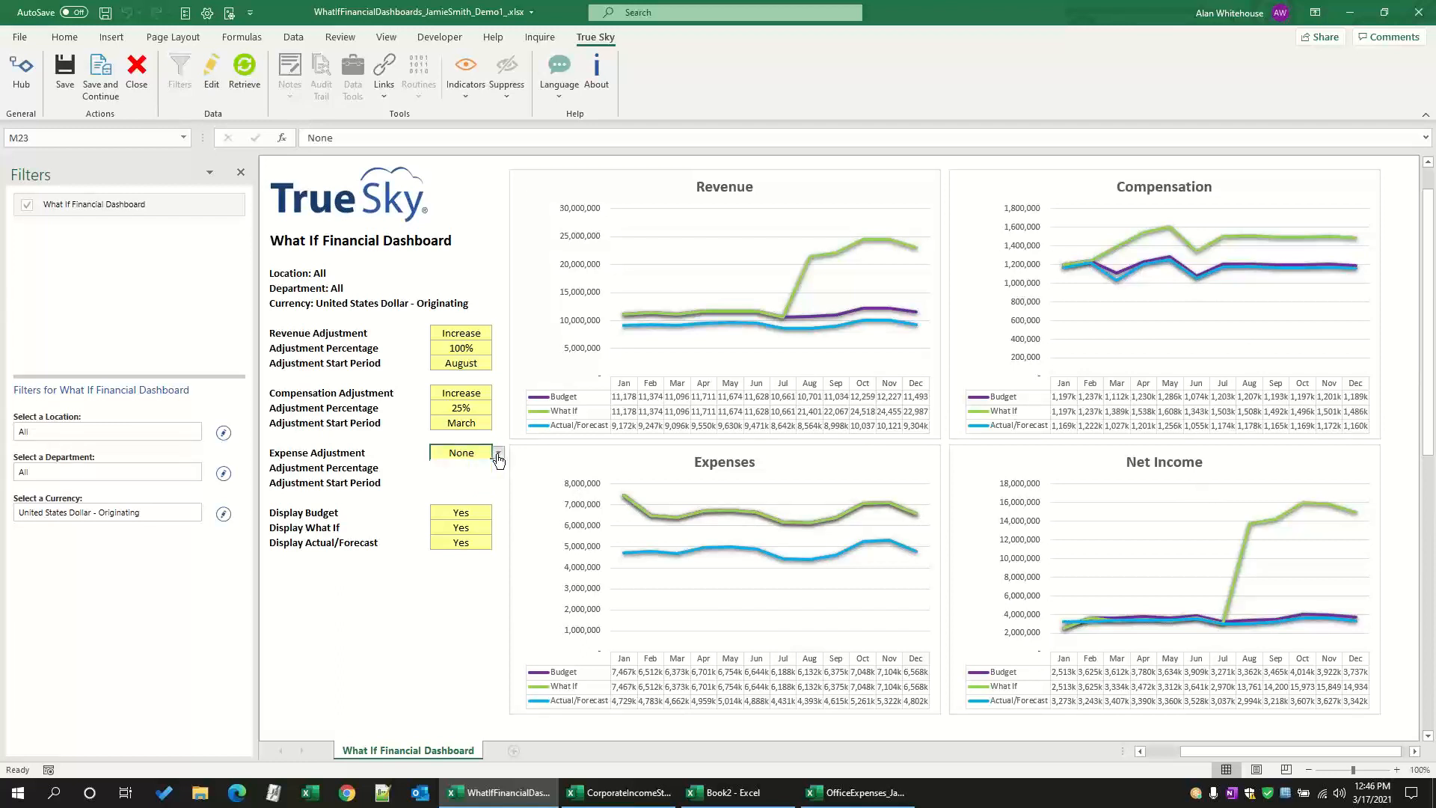
pyautogui.click(469, 485)
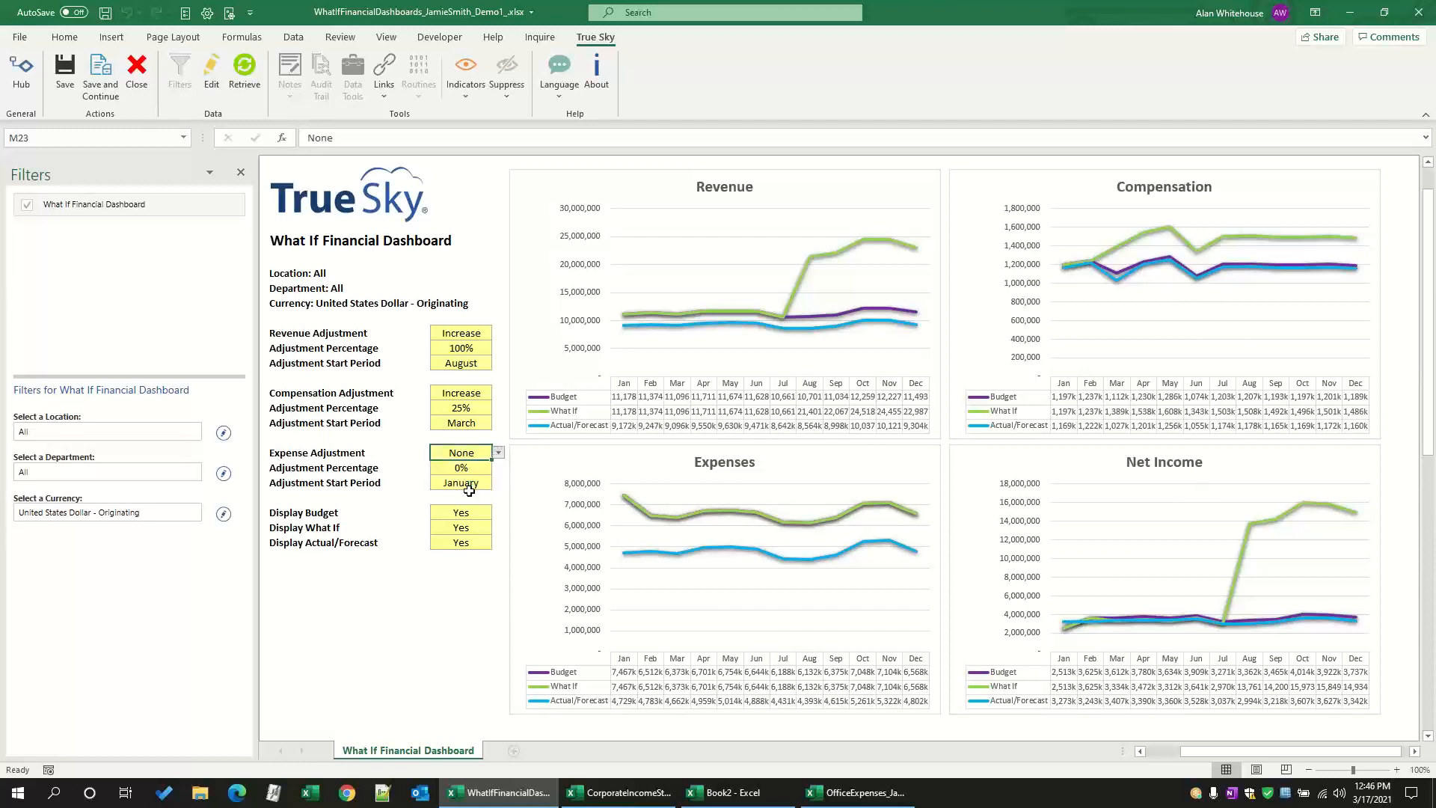
pyautogui.click(498, 452)
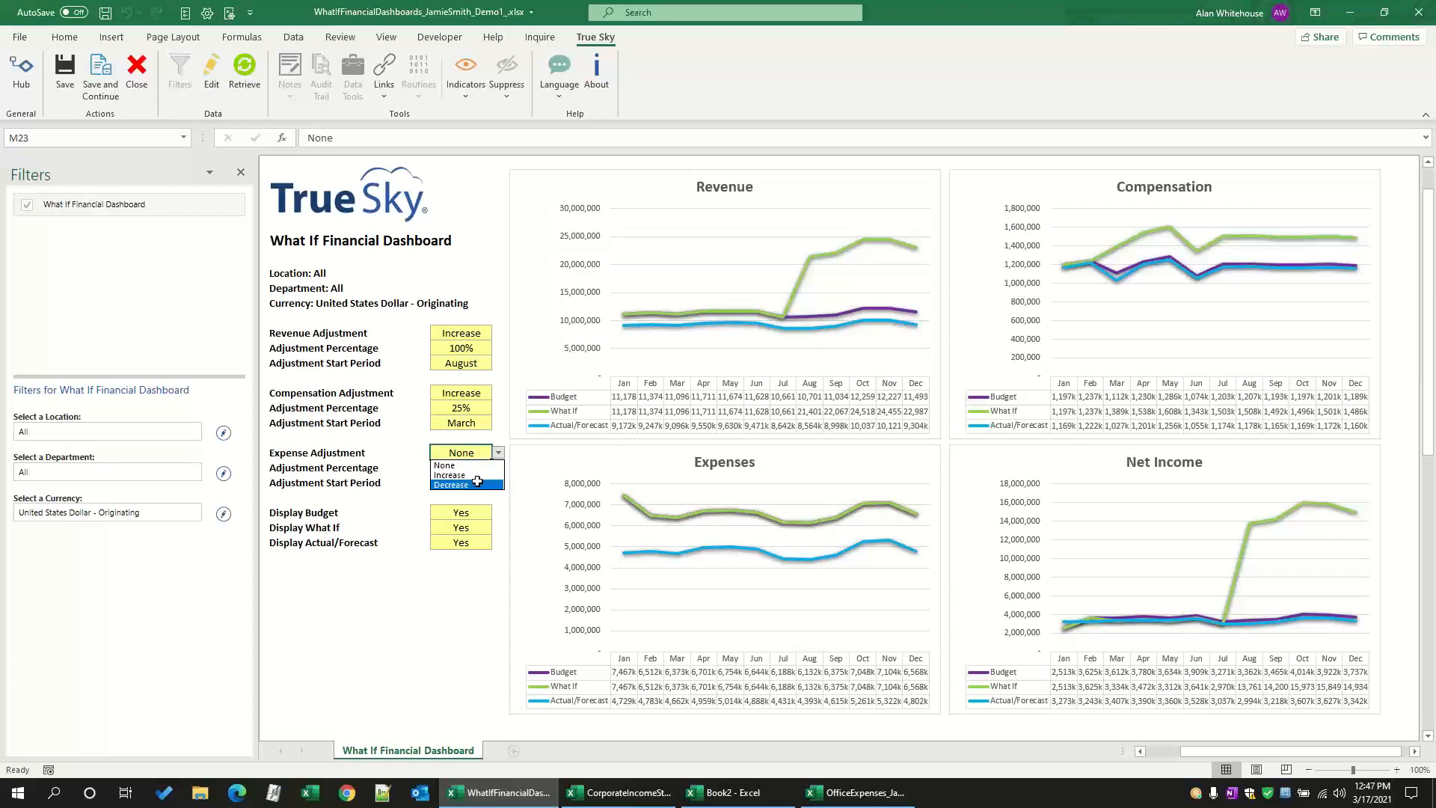
pyautogui.click(478, 484)
pyautogui.click(472, 468)
pyautogui.write('50')
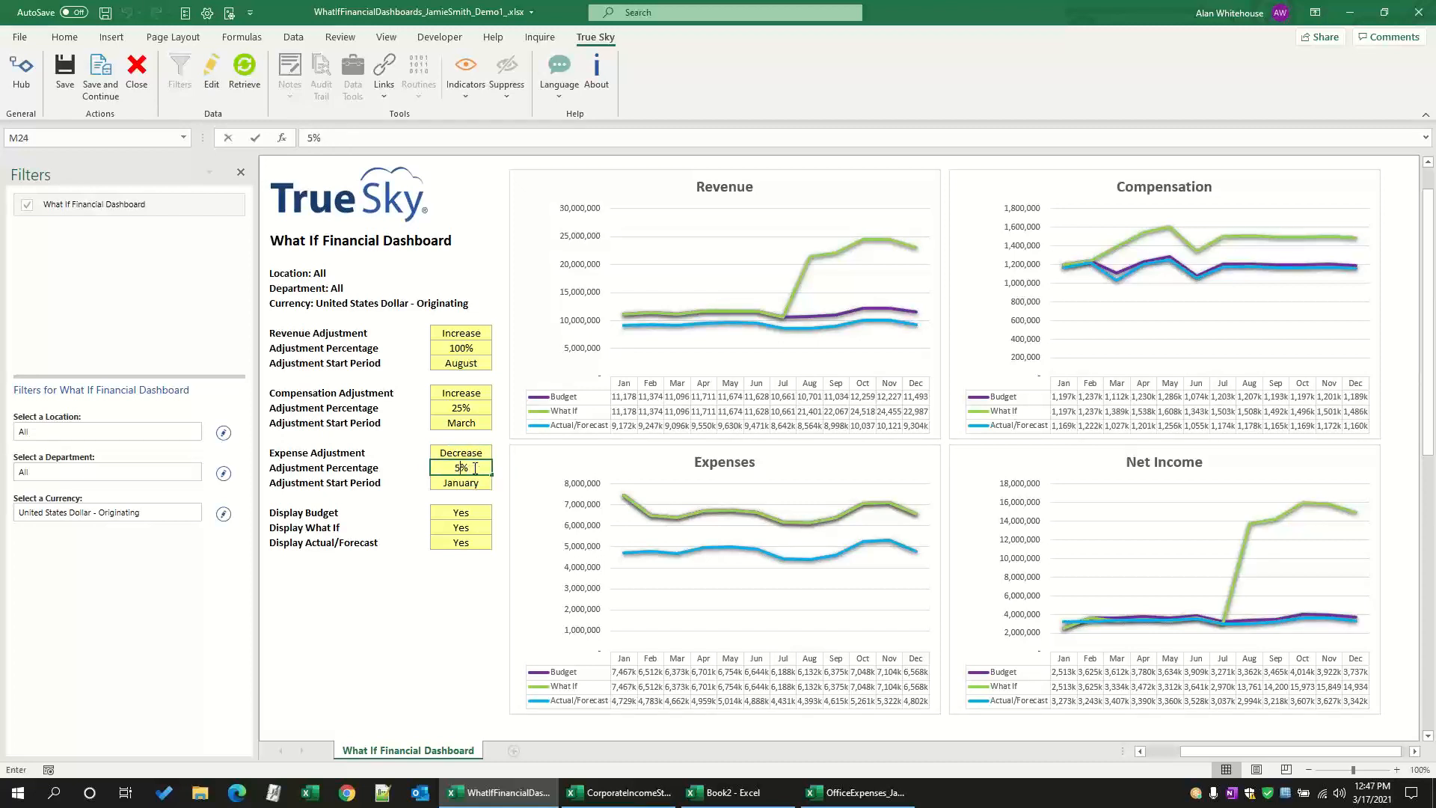
pyautogui.press('Return')
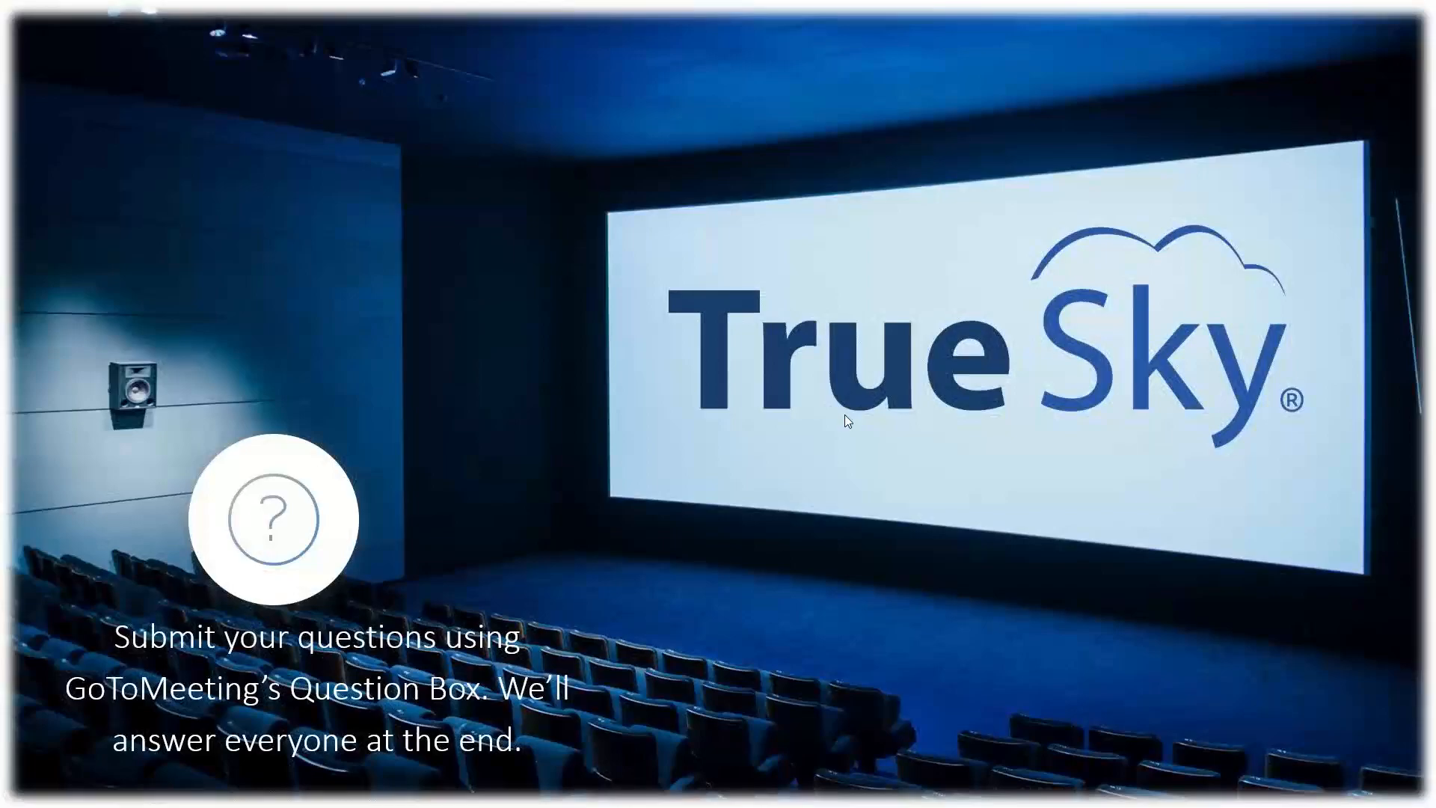
pyautogui.press('Right')
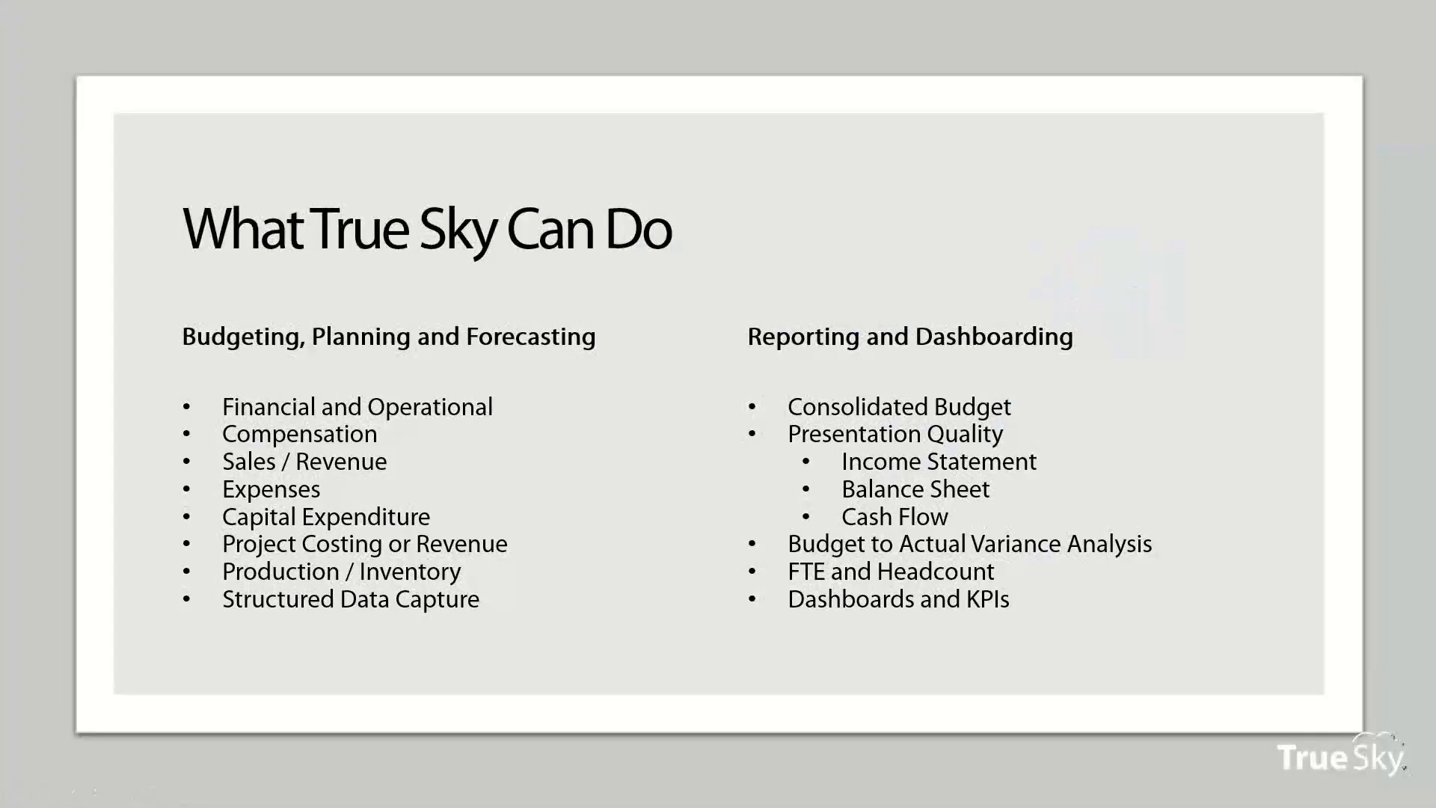